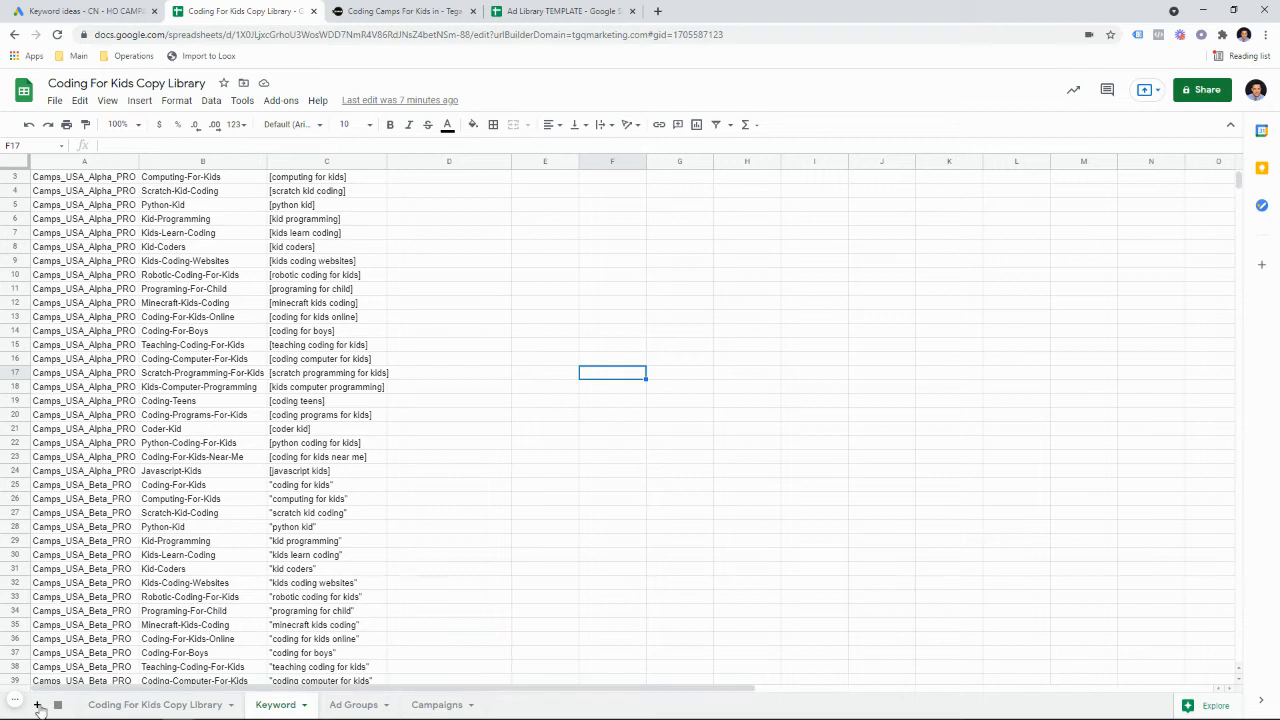
Add a new sheet after the Campaigns sheet and name it RSA
left_click(37, 704)
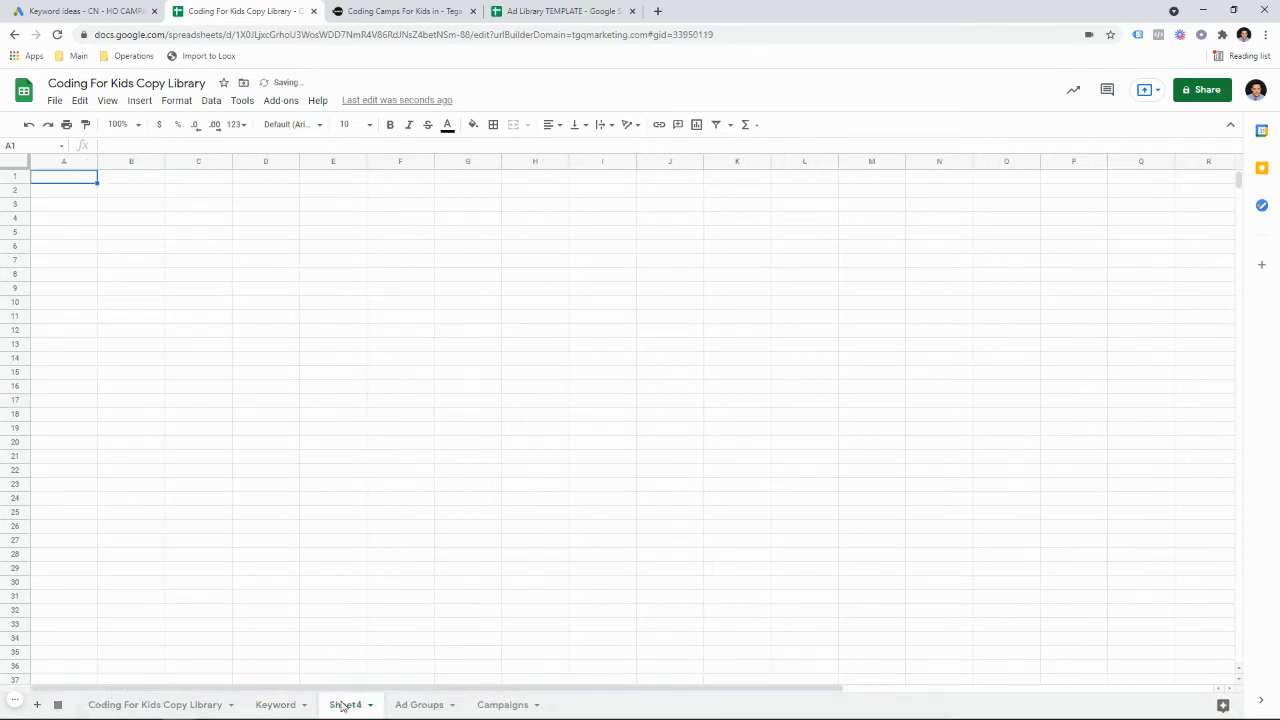
left_click_drag(342, 706, 504, 706)
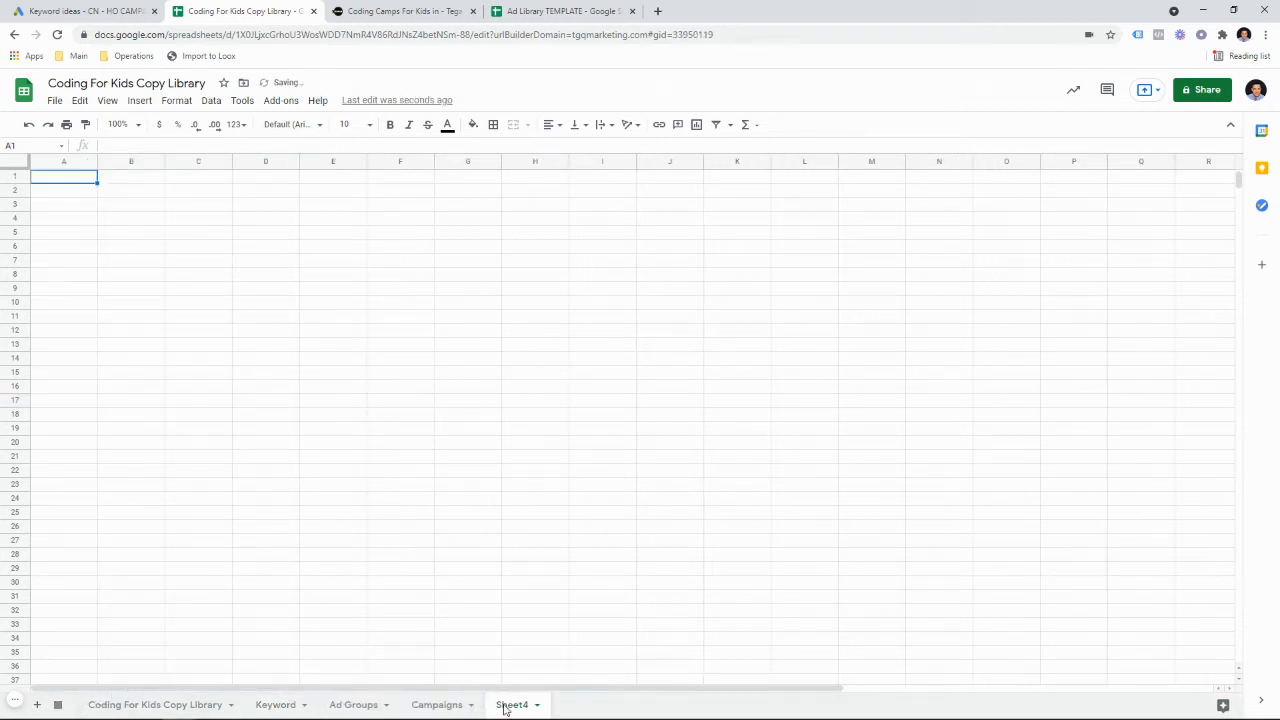
double_click(505, 706)
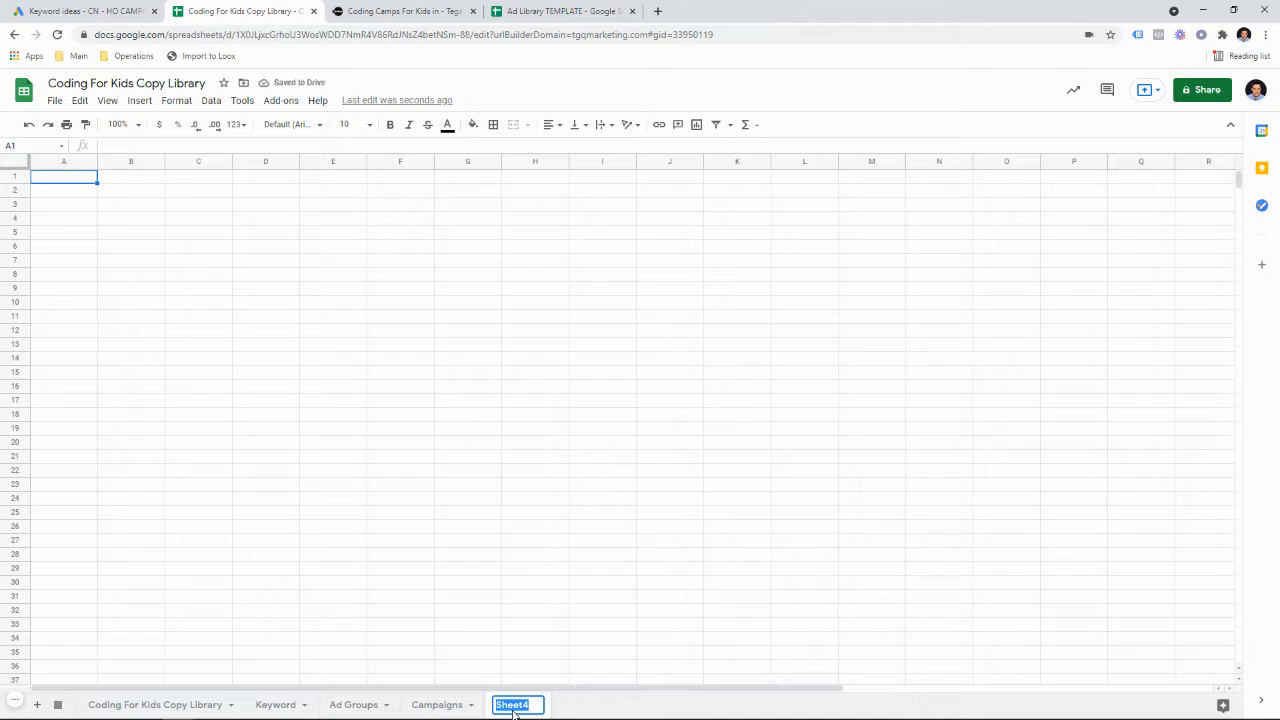
type("RSA")
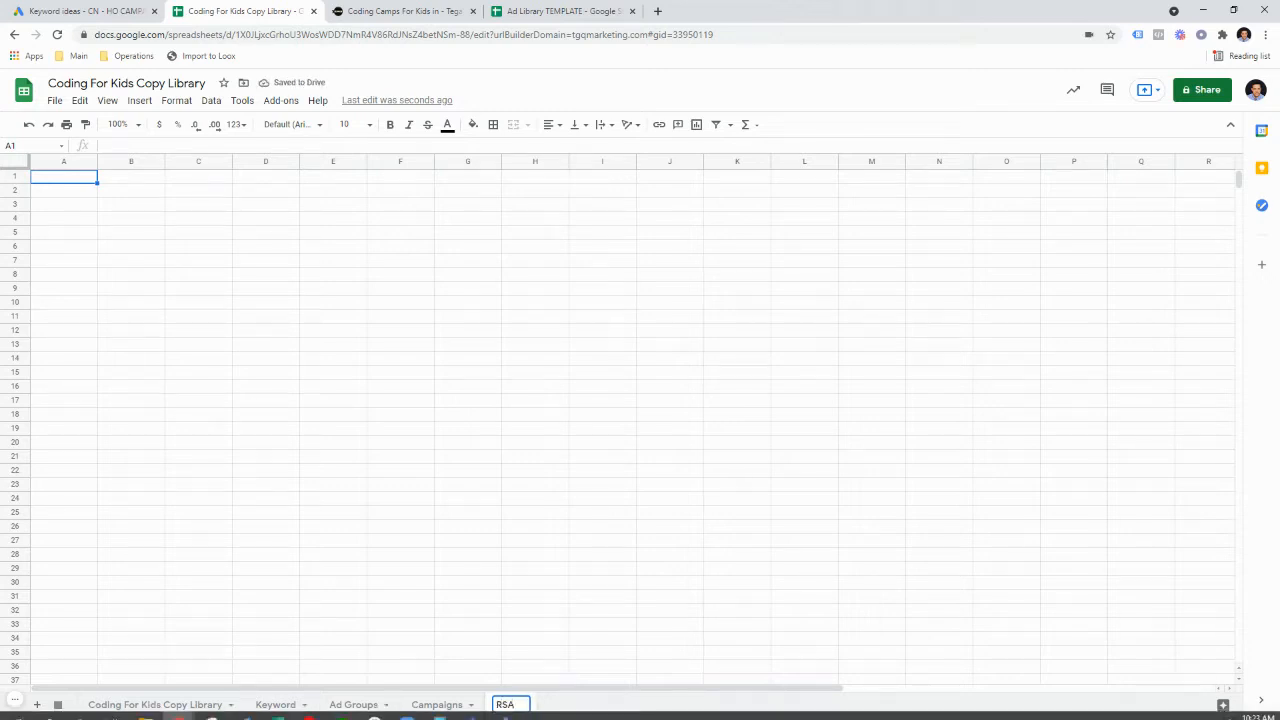
left_click(593, 543)
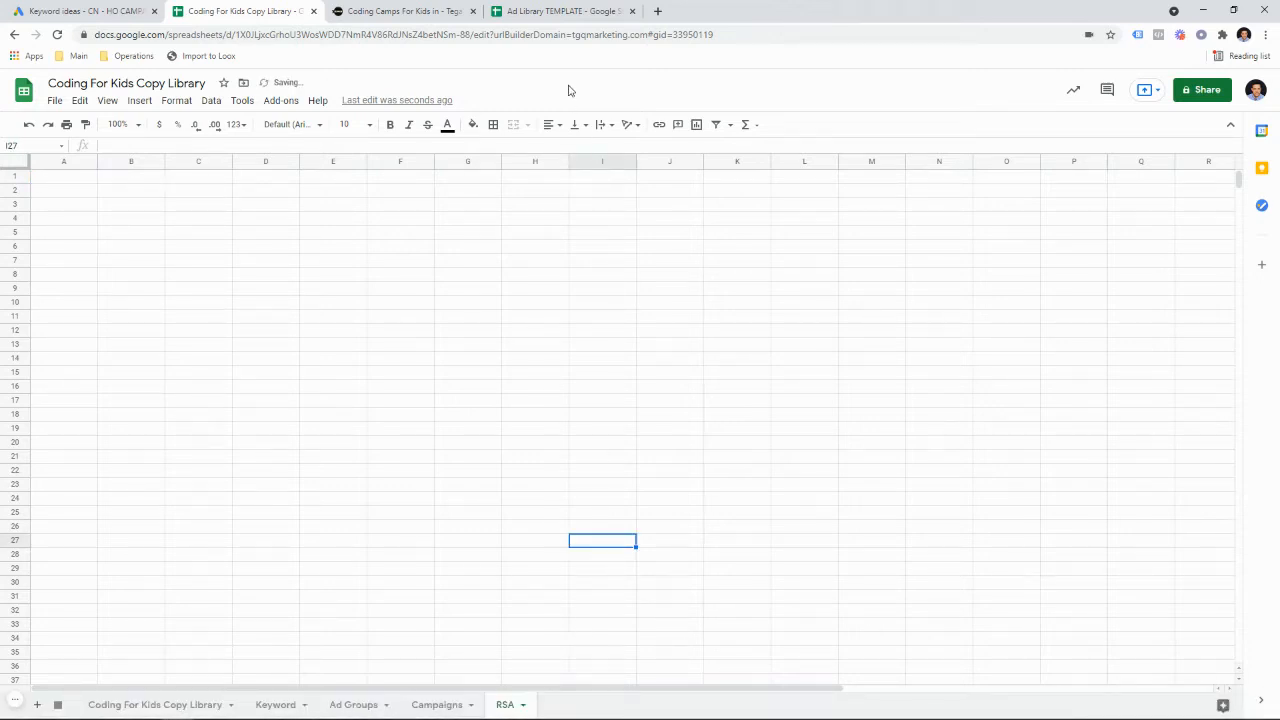
Switch to the Ad Library TEMPLATE spreadsheet and copy rows 8 to 10 of its RSA sheet after checking the guideline notes
left_click(577, 14)
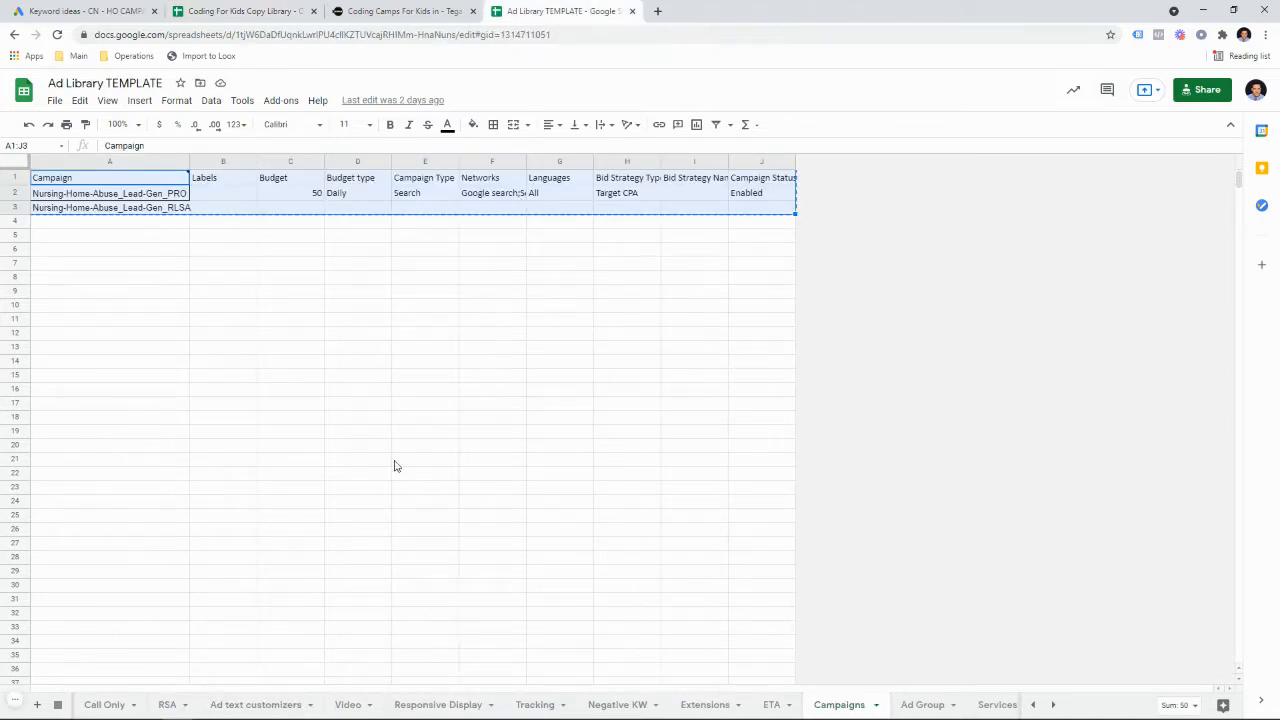
left_click(167, 706)
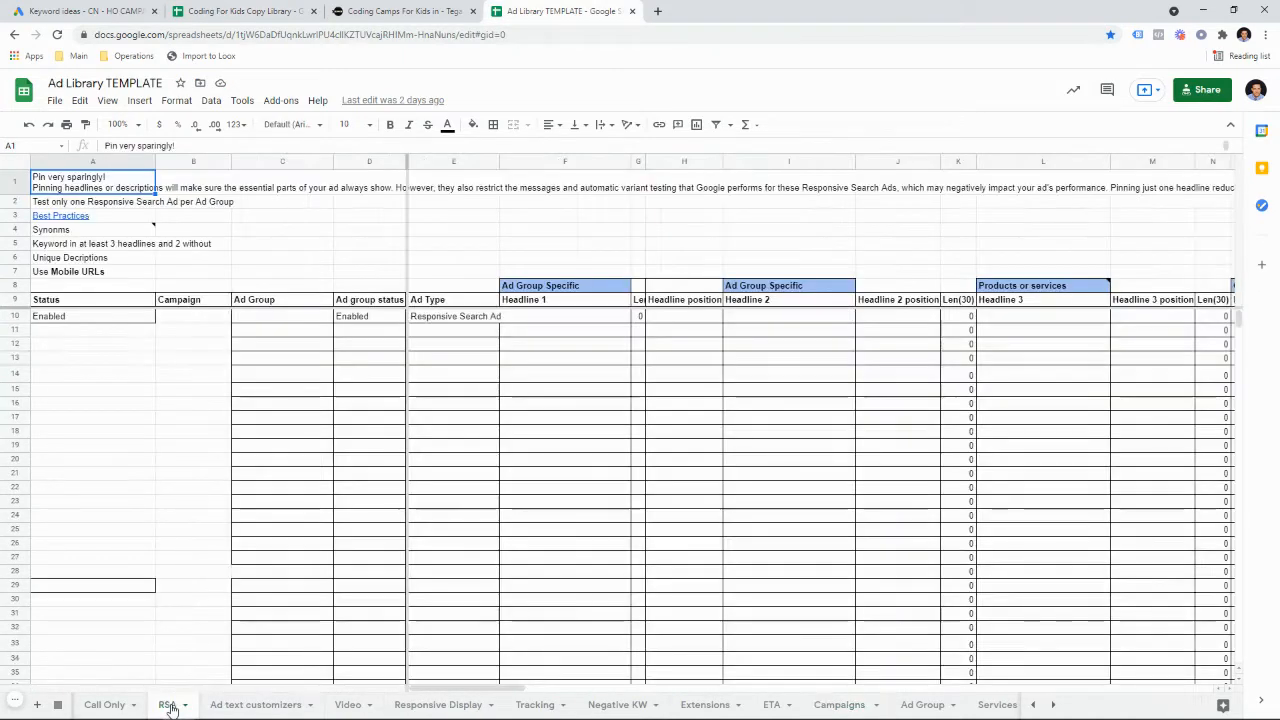
left_click(160, 362)
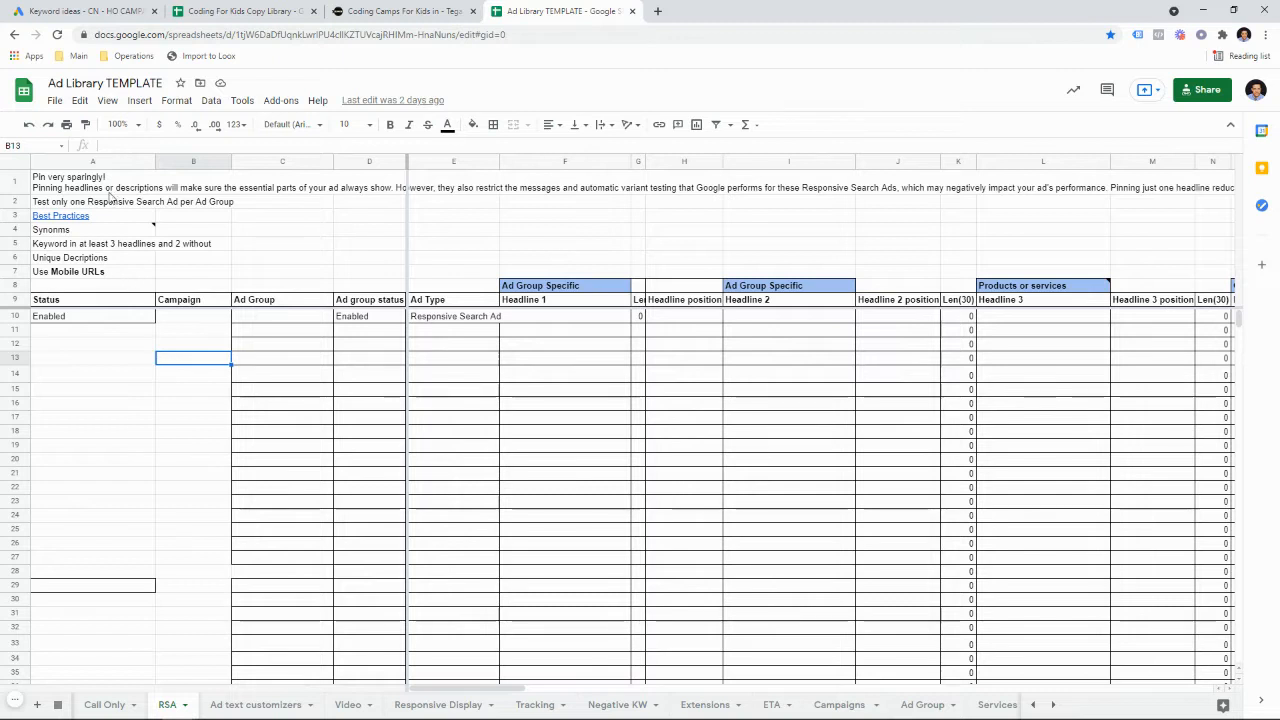
left_click(92, 243)
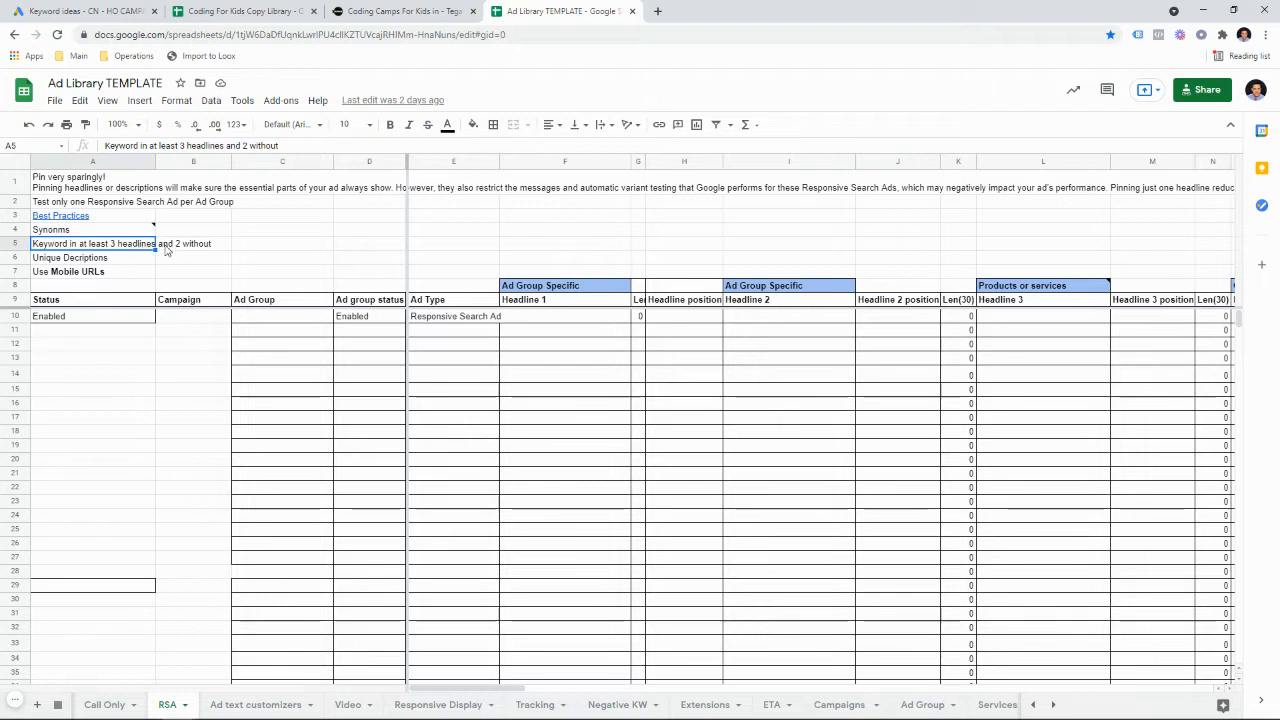
left_click(115, 268)
left_click(116, 260)
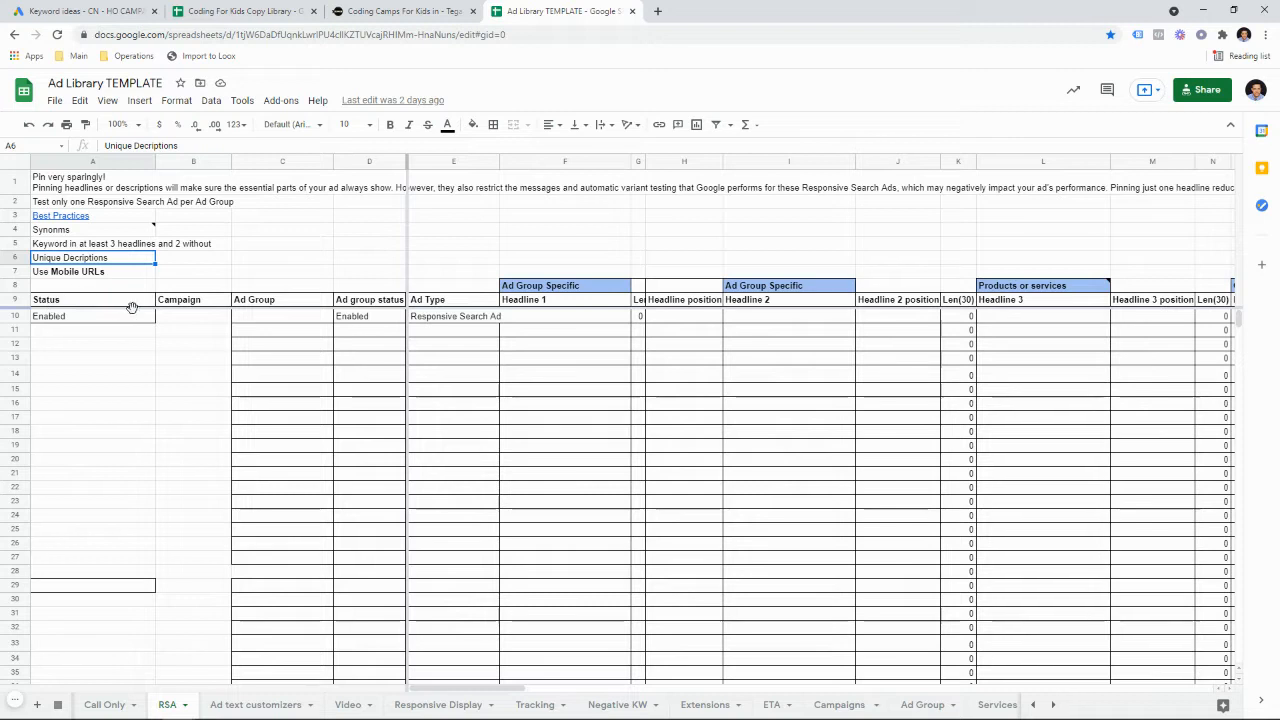
left_click(18, 286)
left_click(20, 301, "shift")
left_click(14, 316, "shift")
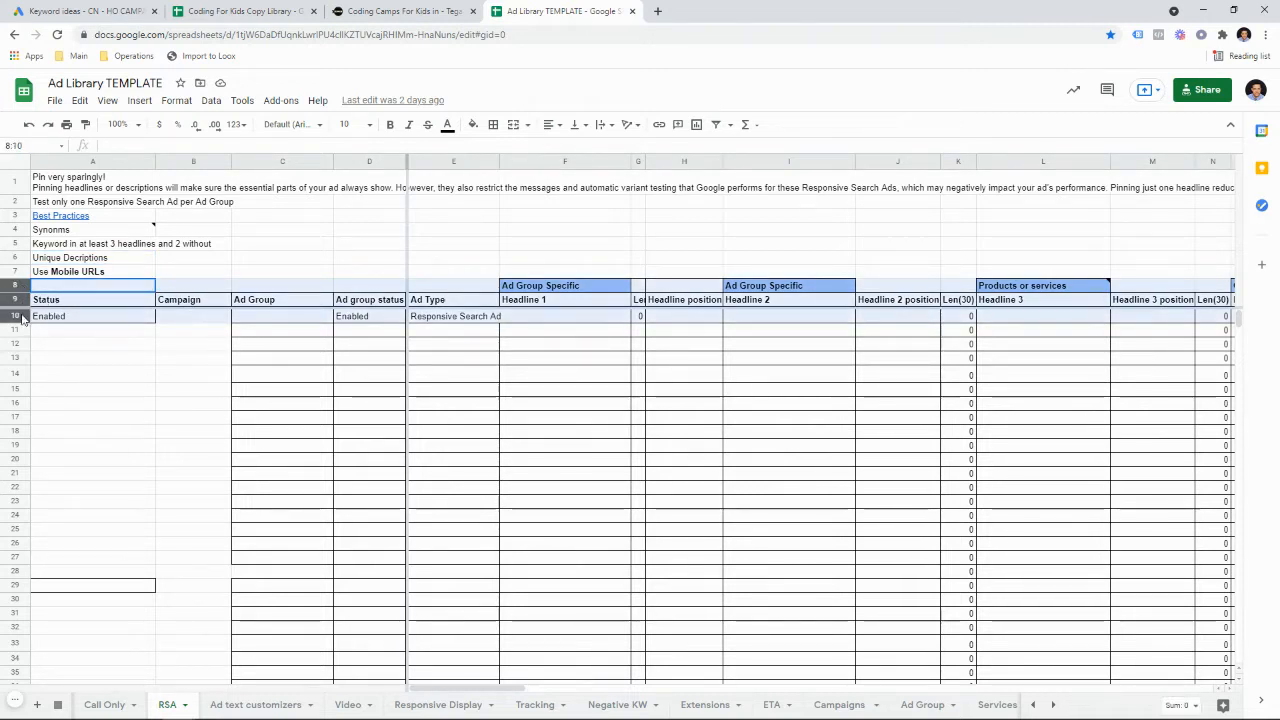
key("ctrl+c")
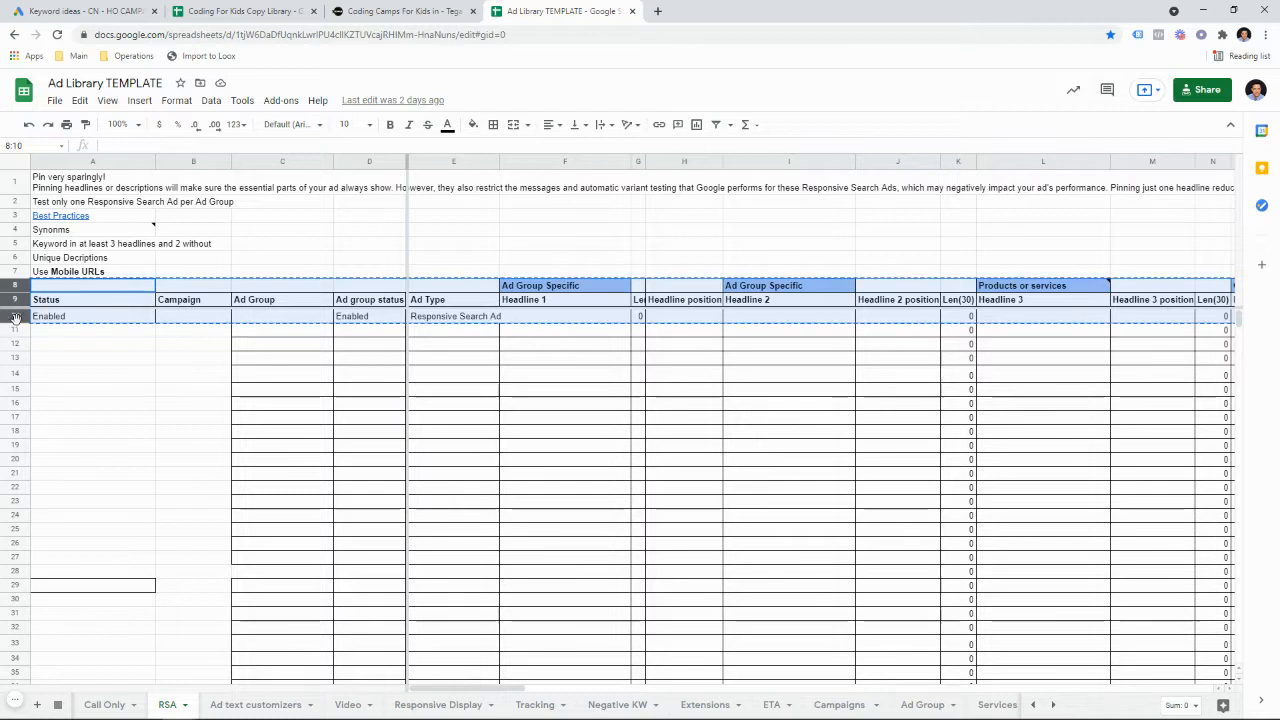
Paste the copied template rows into the RSA sheet of Coding For Kids Copy Library, starting at cell A1
left_click(245, 11)
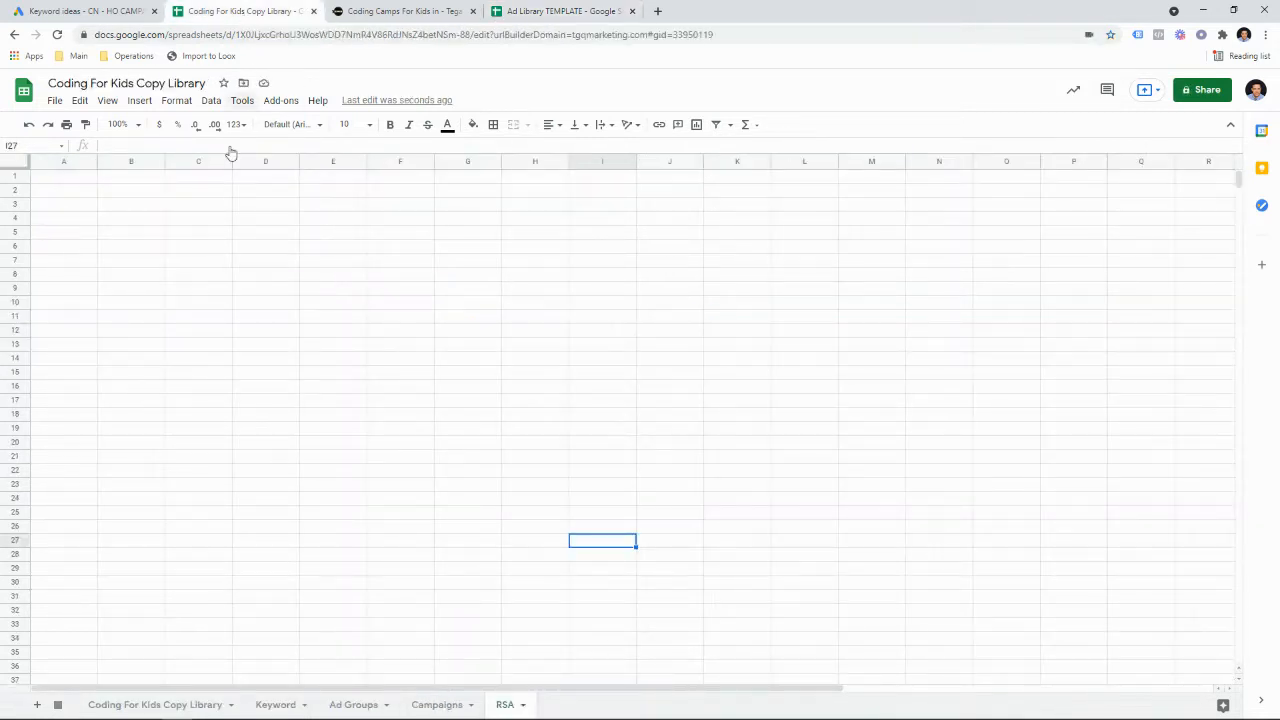
left_click(84, 180)
key("ctrl+v")
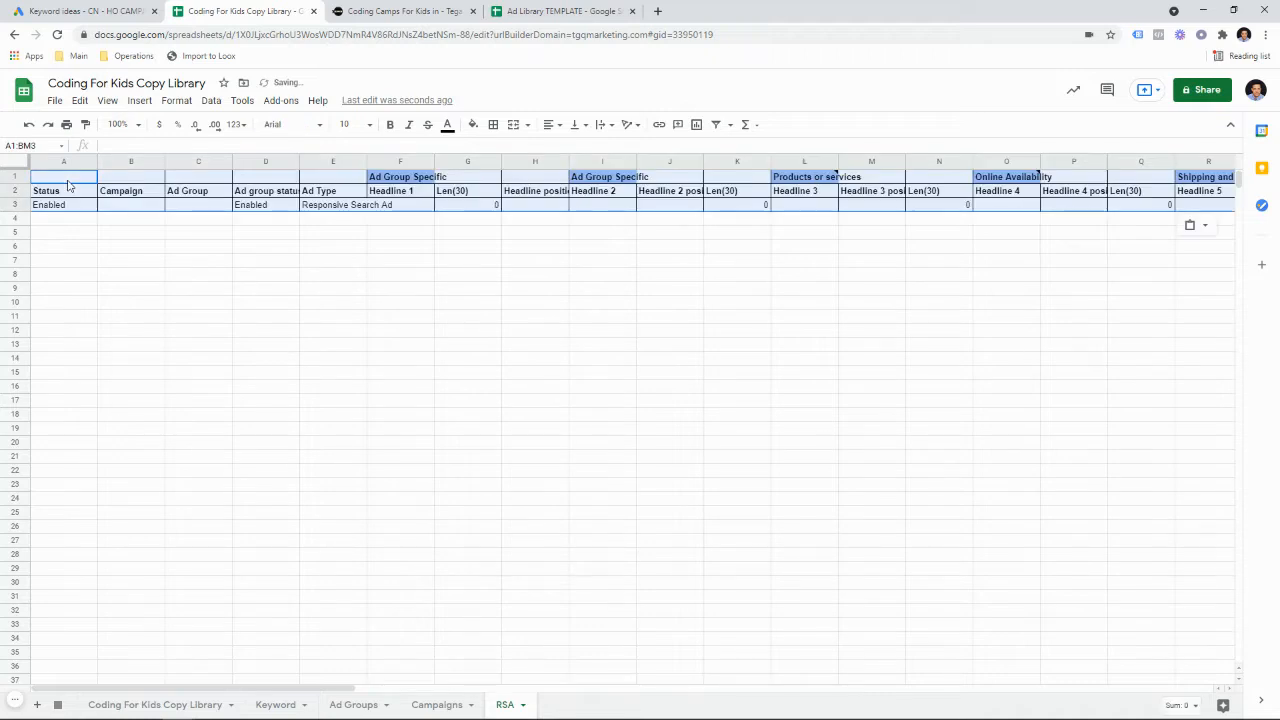
left_click(281, 320)
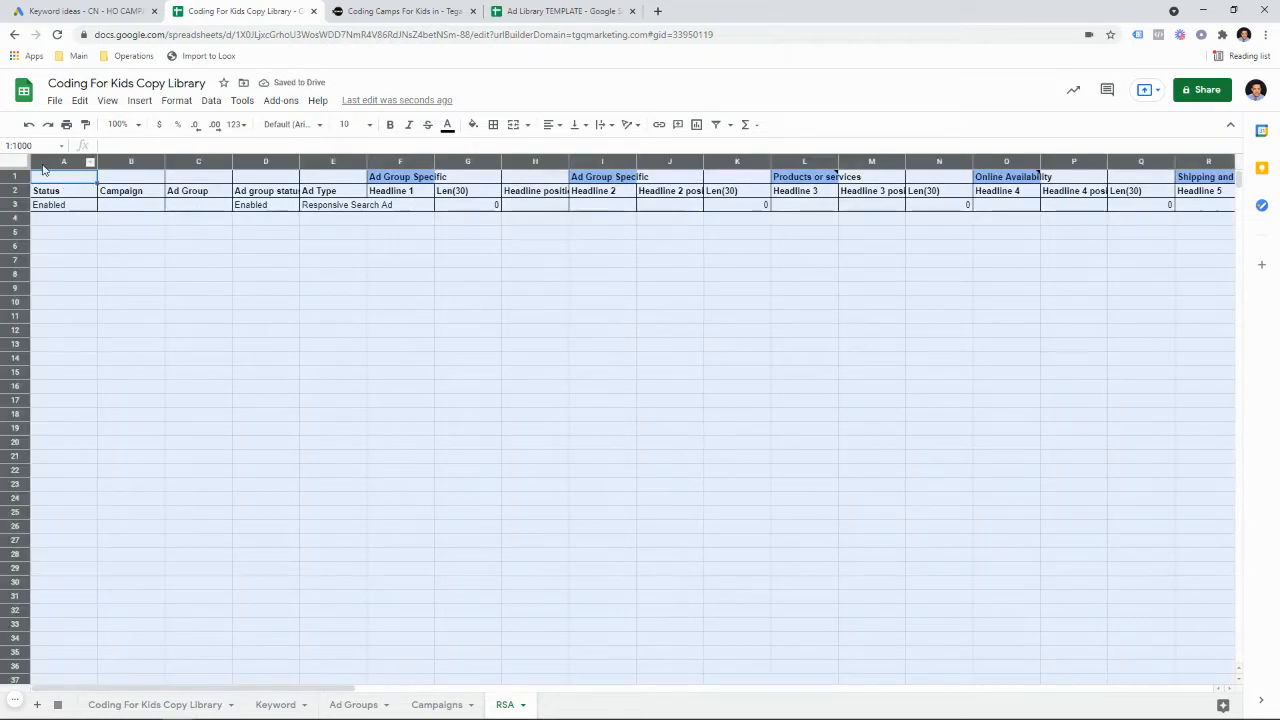
Fit all column widths on the RSA sheet to their contents and open the Ad Groups sheet
left_click(18, 162)
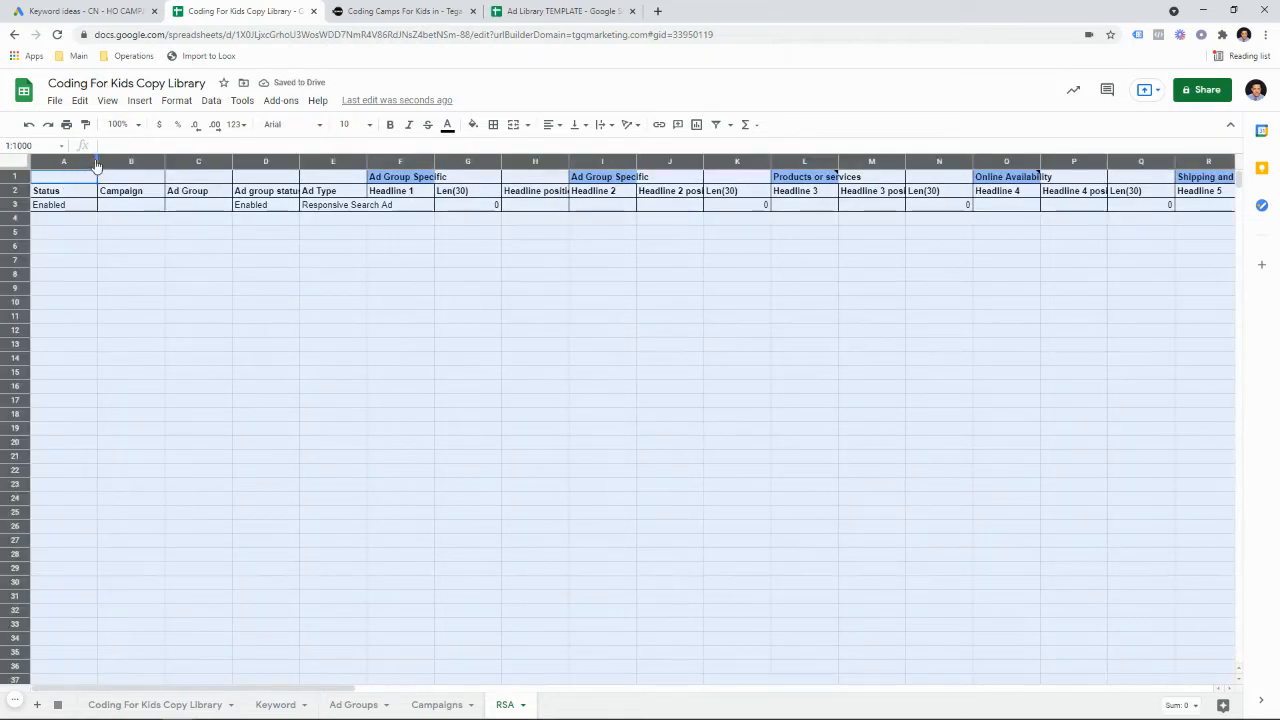
double_click(97, 165)
left_click(89, 234)
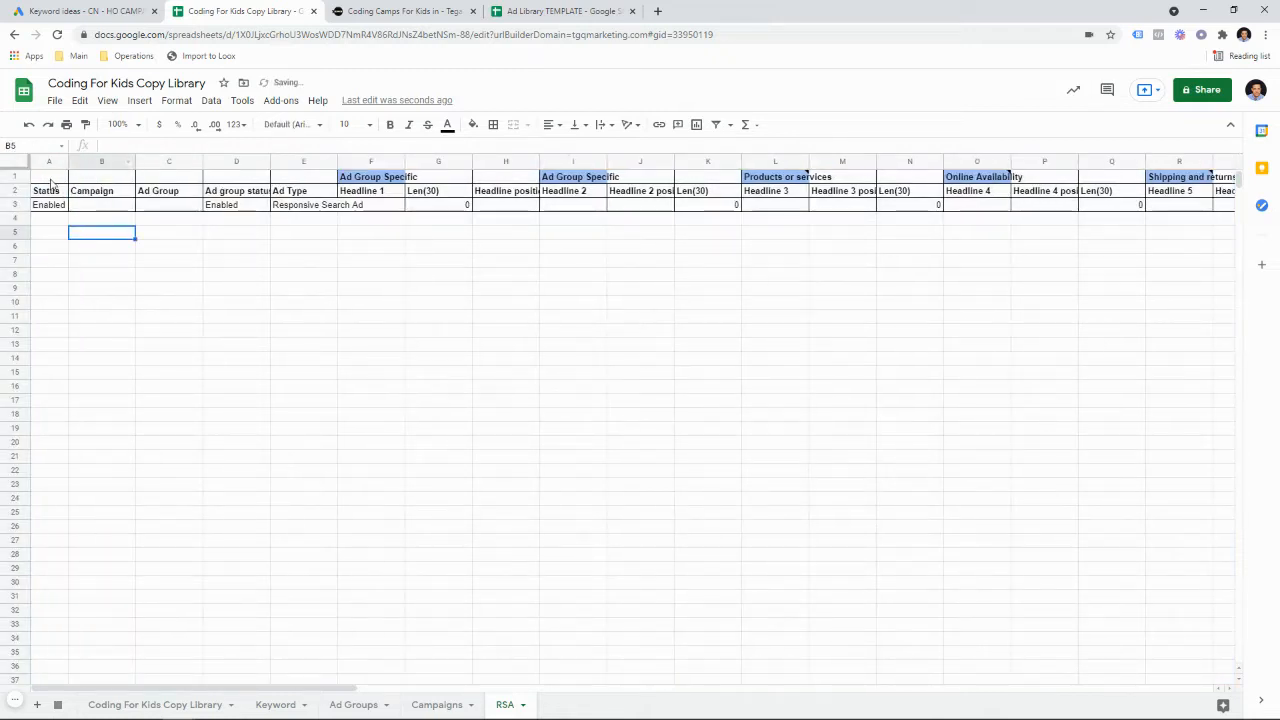
left_click(13, 163)
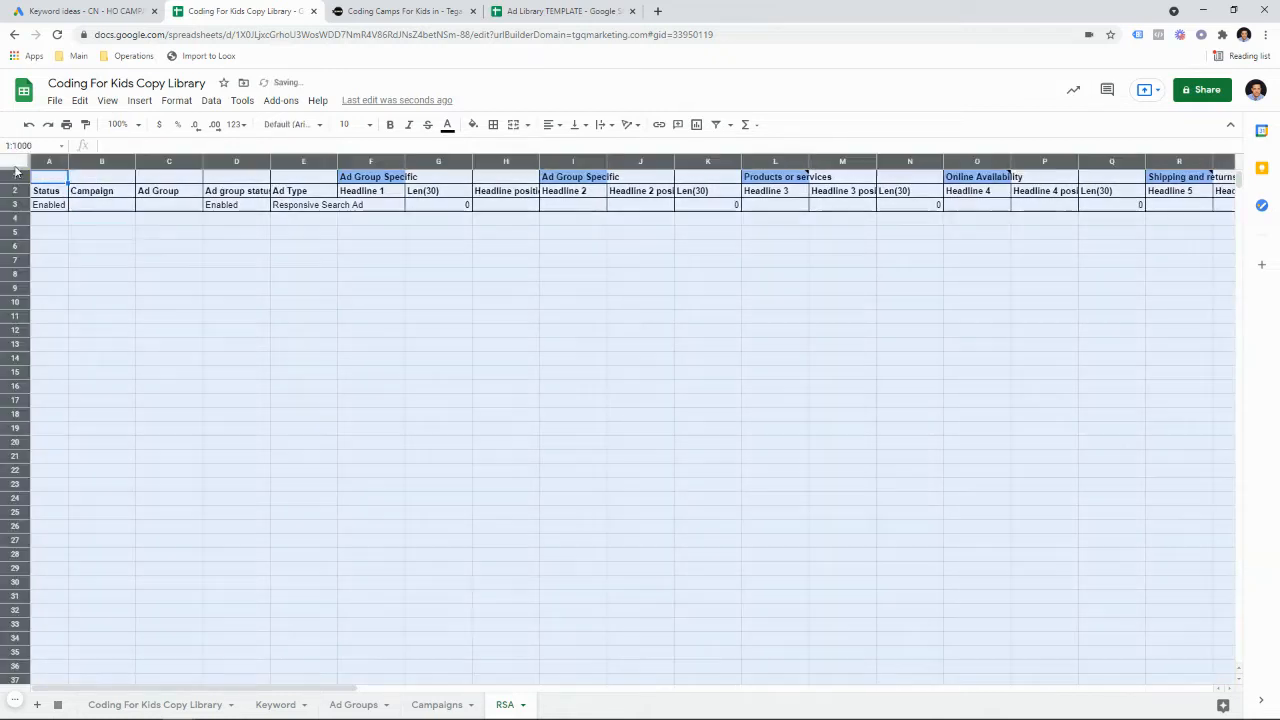
double_click(67, 161)
left_click(254, 291)
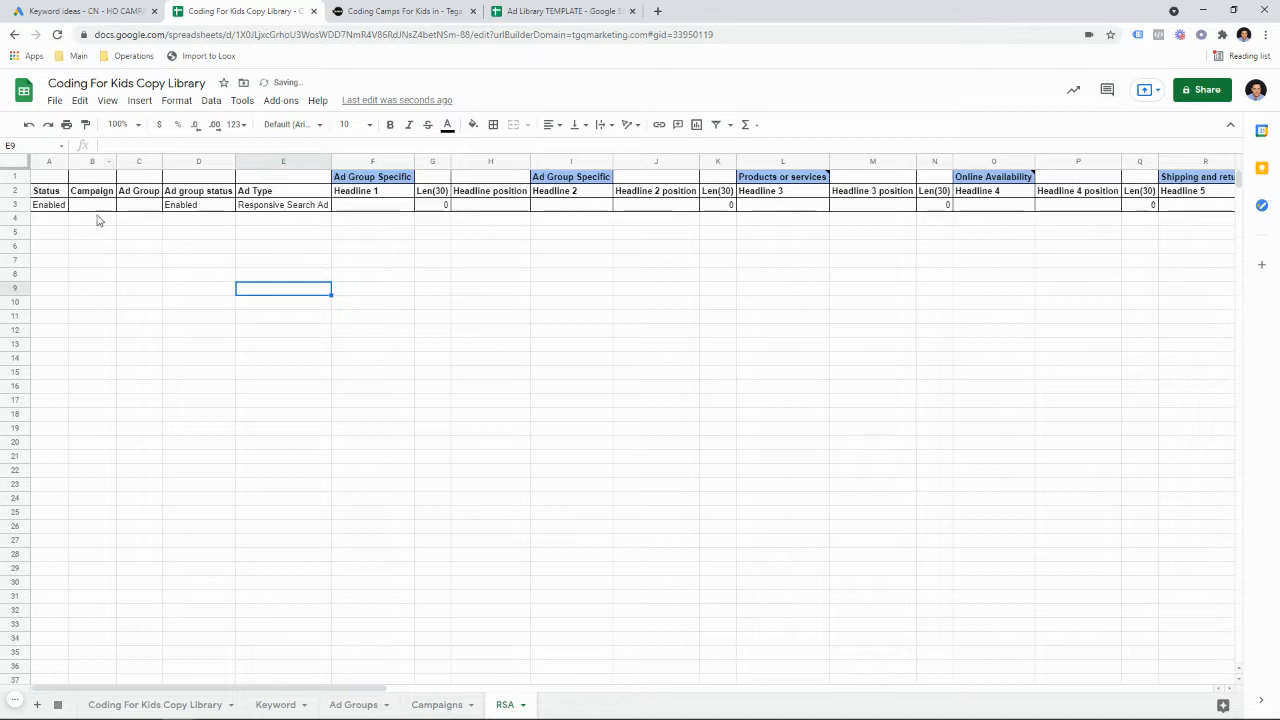
left_click(365, 704)
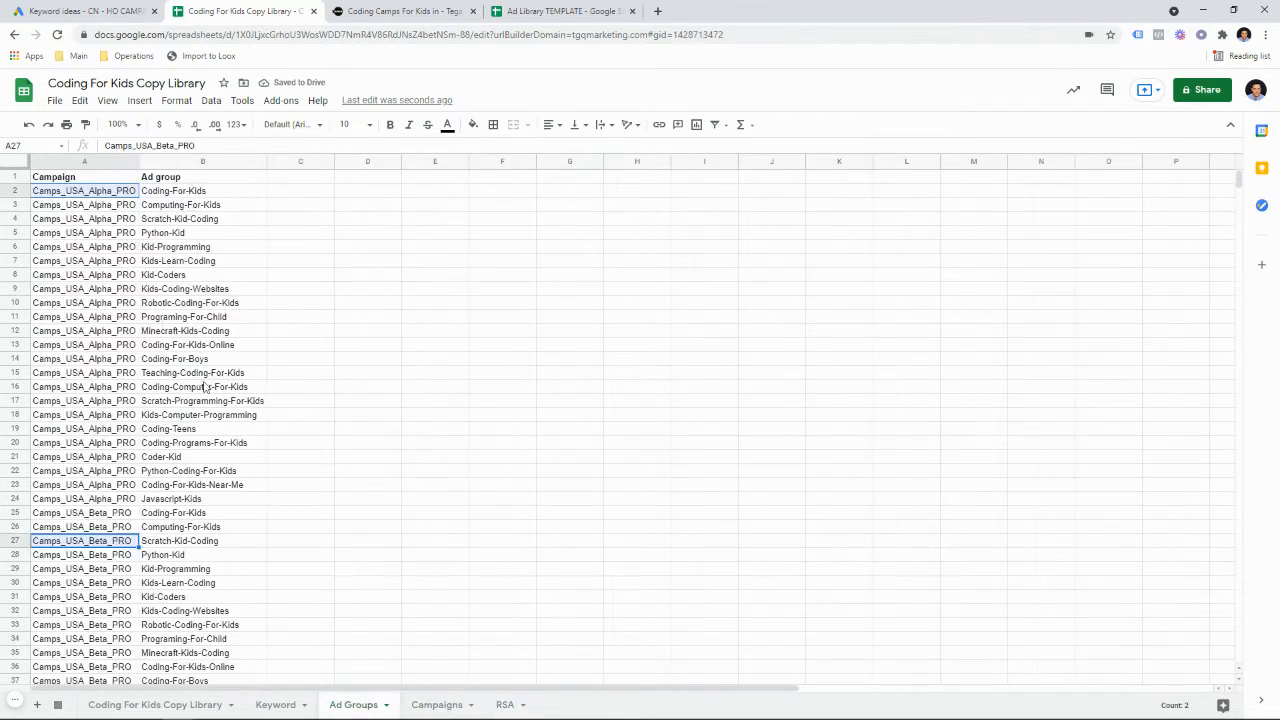
left_click(108, 194)
key("shift+Right")
key("ctrl+shift+Down")
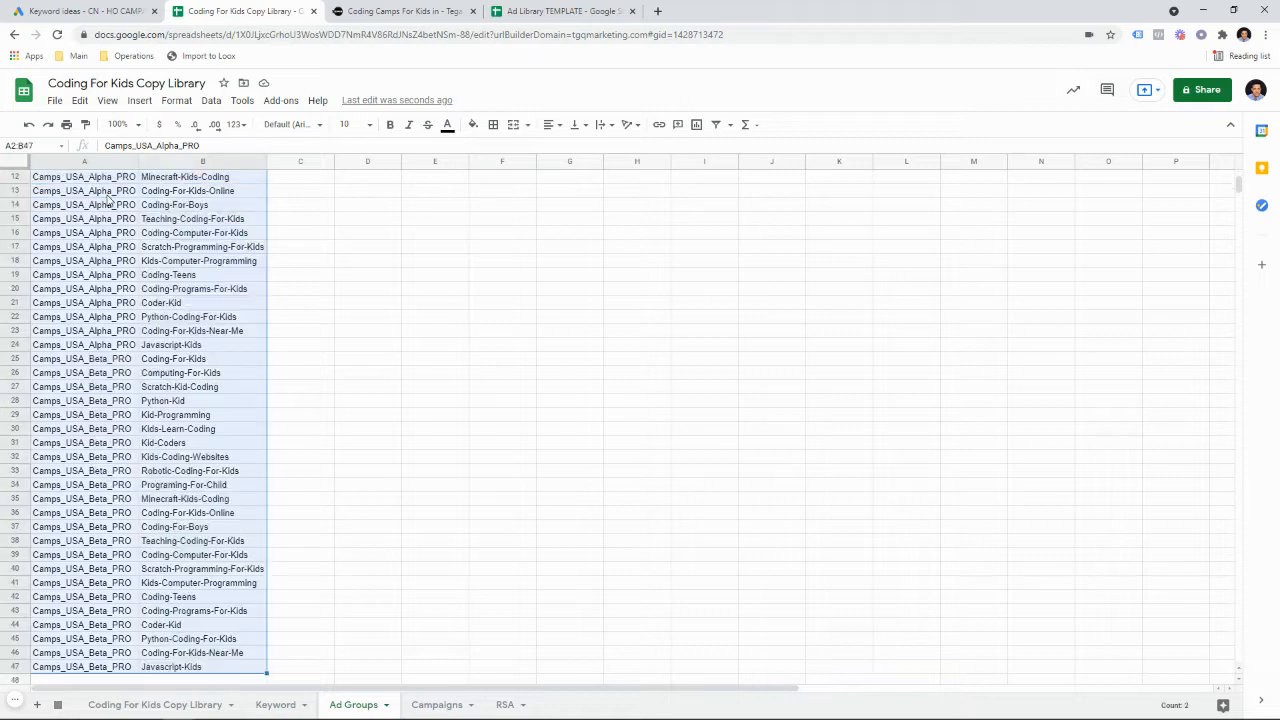
key("ctrl+c")
scroll(326, 486, "up", 5)
Sort the whole Ad Groups table A1:B47 by Ad group from A to Z, treating the first row as a header
left_click(203, 405)
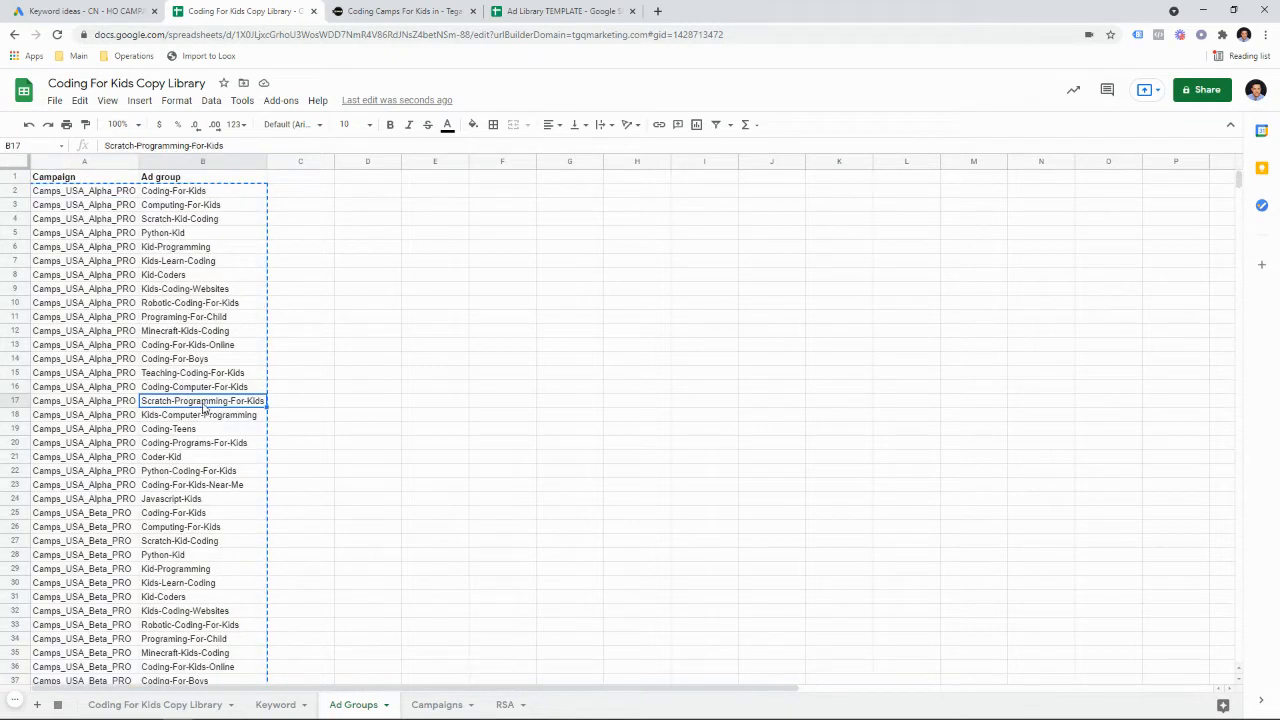
key("ctrl+a")
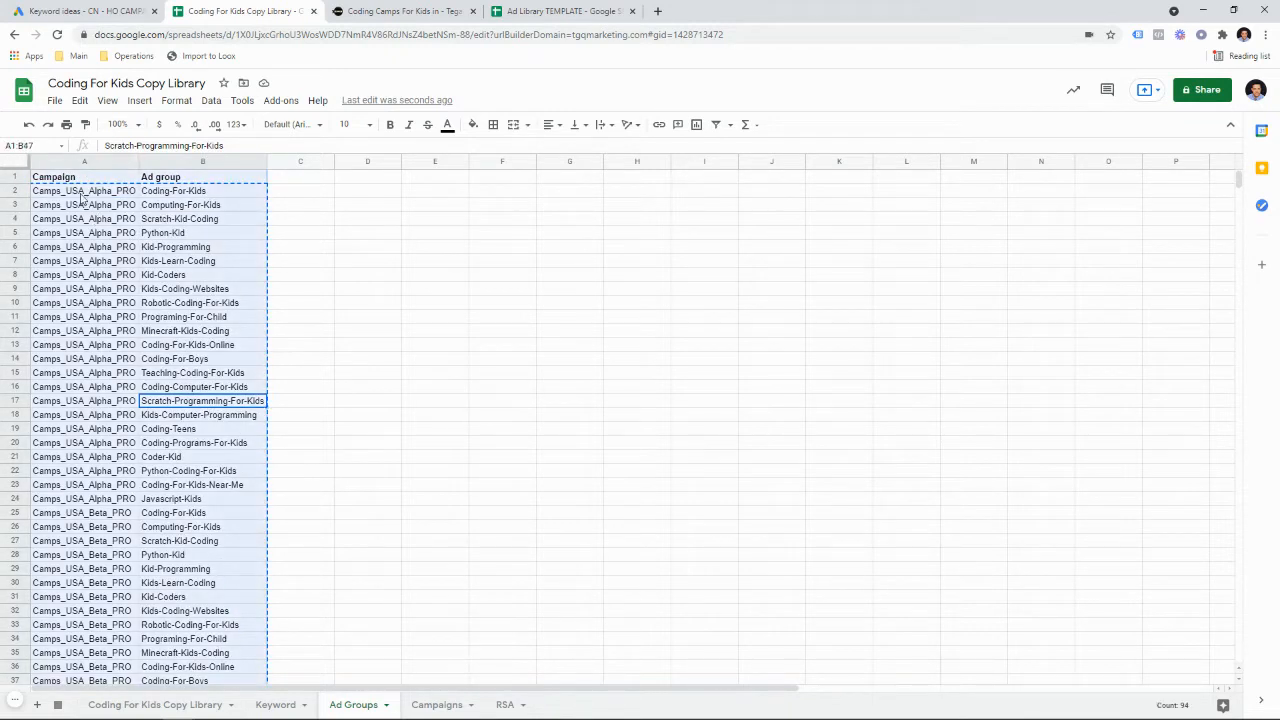
left_click(211, 101)
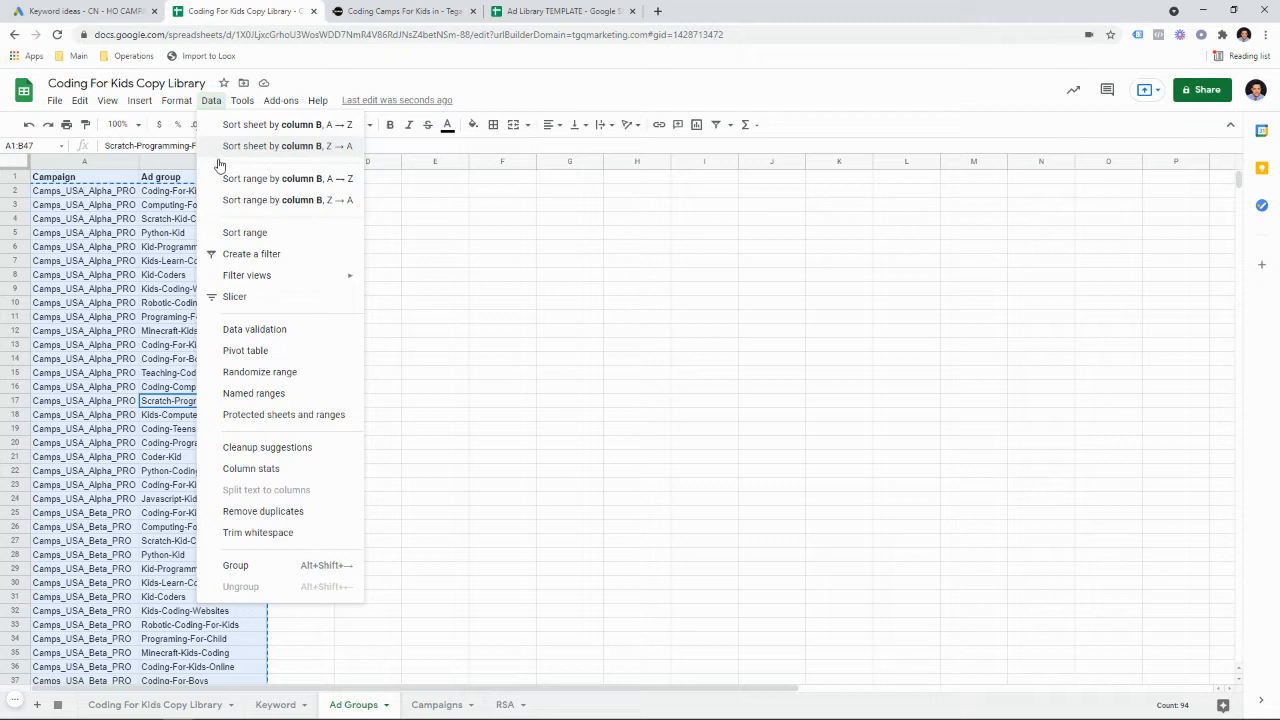
left_click(250, 233)
left_click(492, 343)
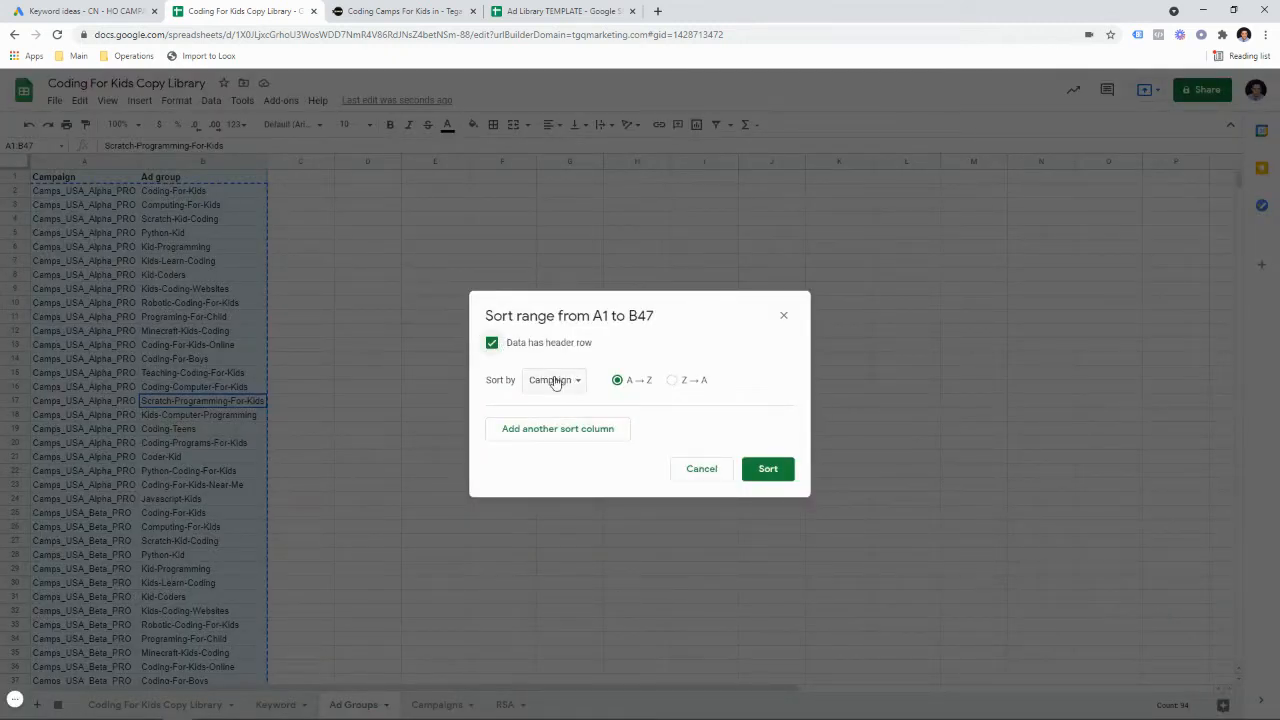
left_click(565, 381)
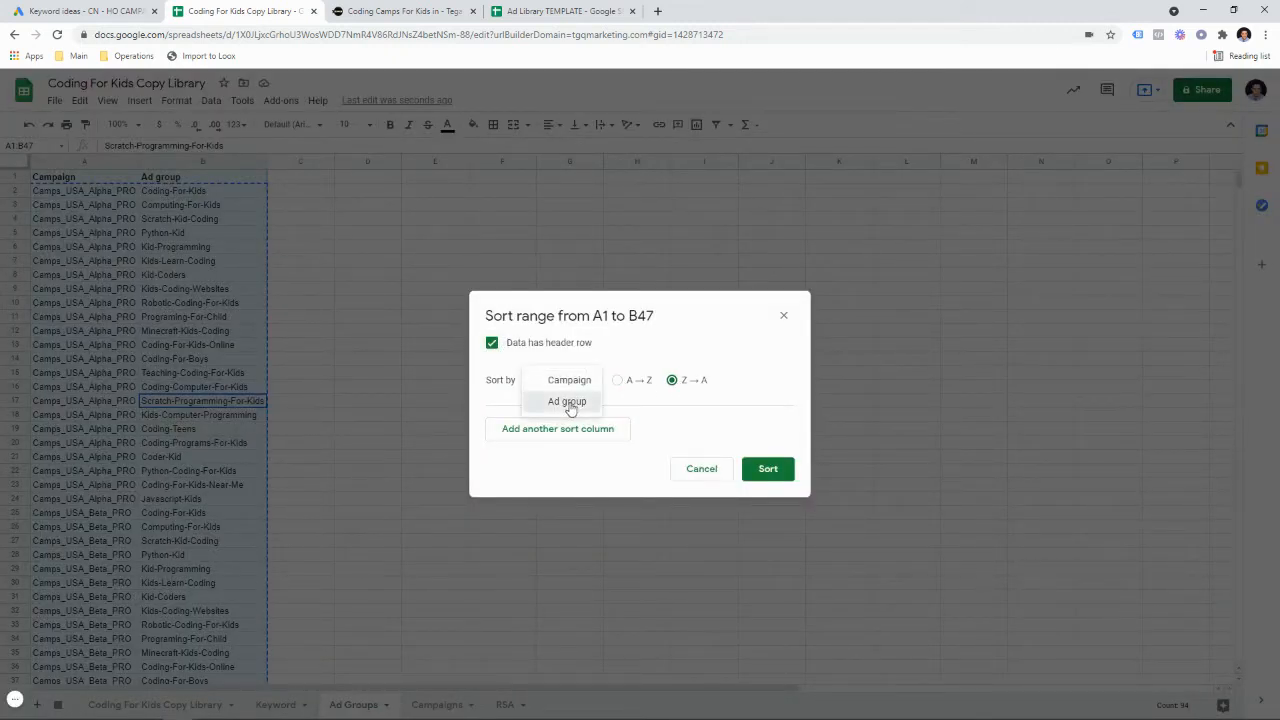
left_click(567, 402)
left_click(764, 472)
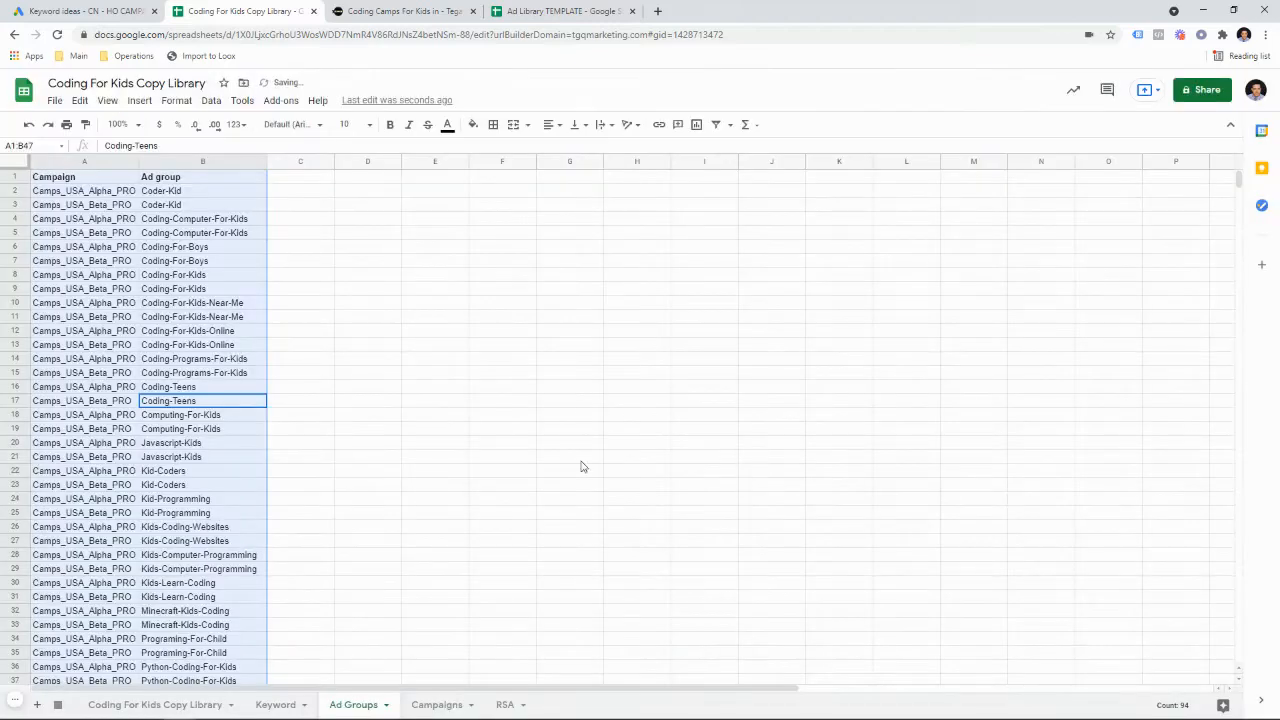
Look through the sorted ad groups and copy the entire Campaign and Ad group table, including its header row
left_click(186, 347)
scroll(190, 220, "down", 5)
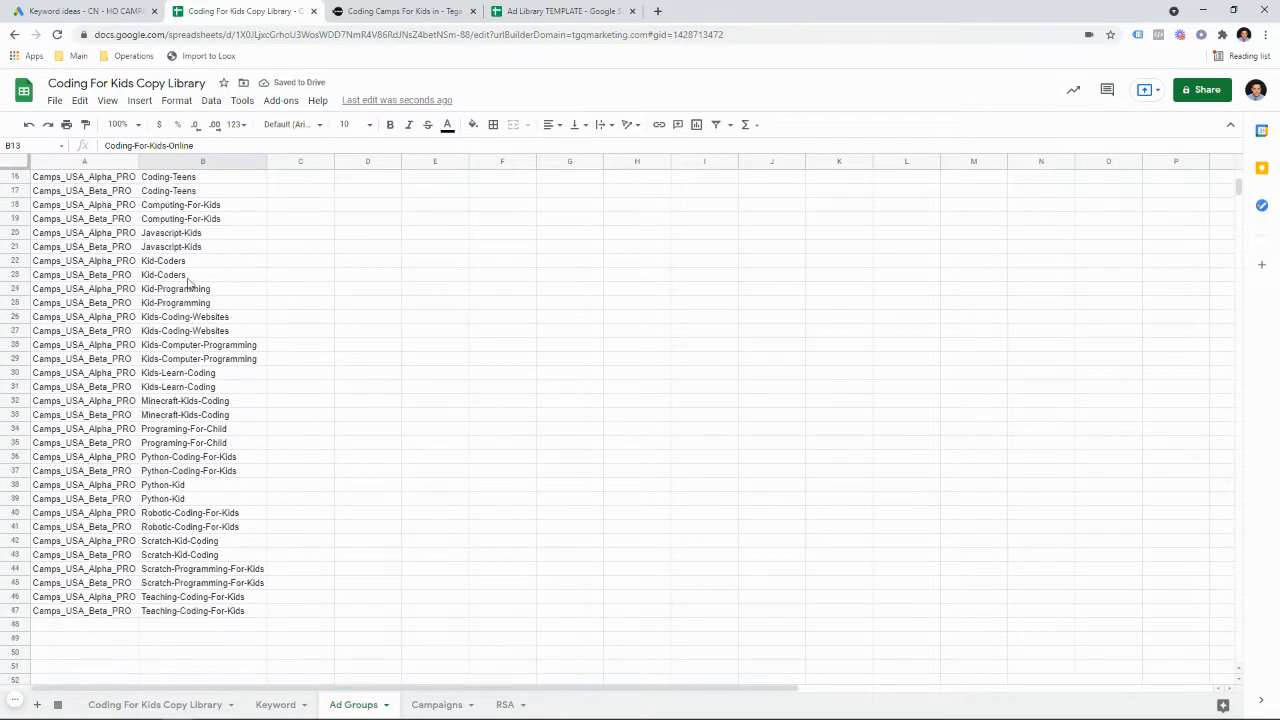
scroll(220, 228, "up", 3)
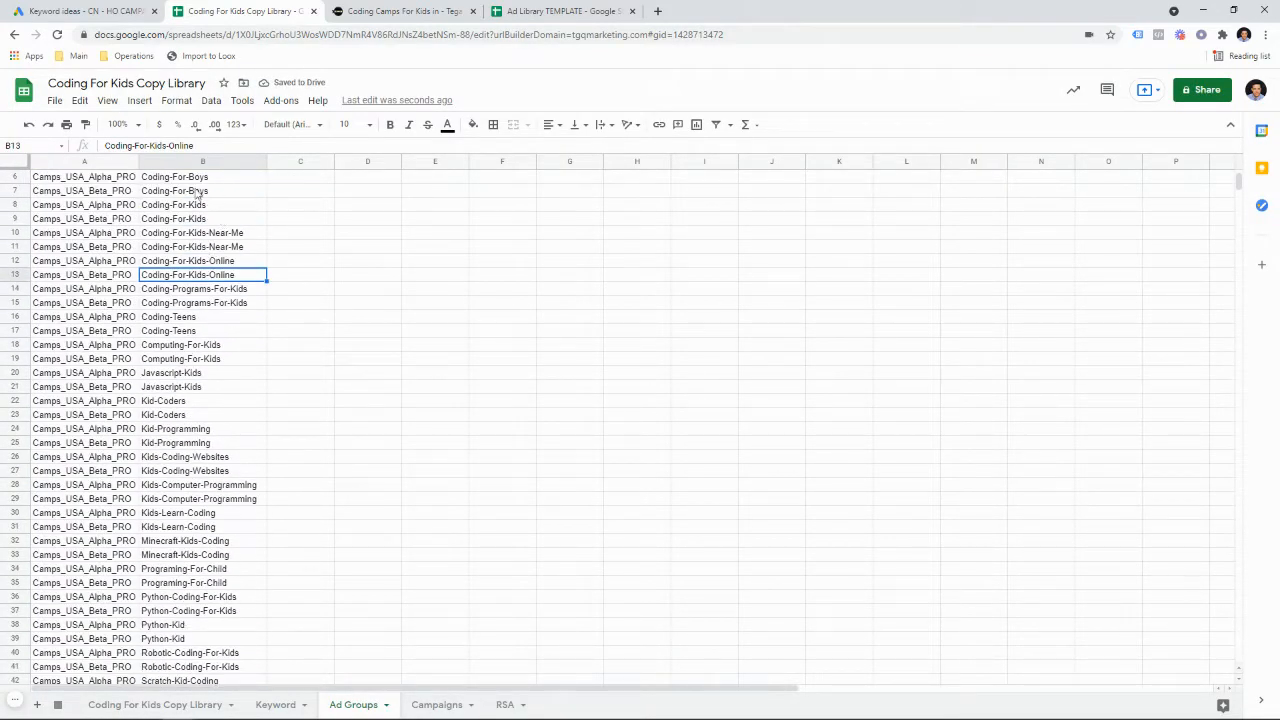
scroll(152, 191, "up", 2)
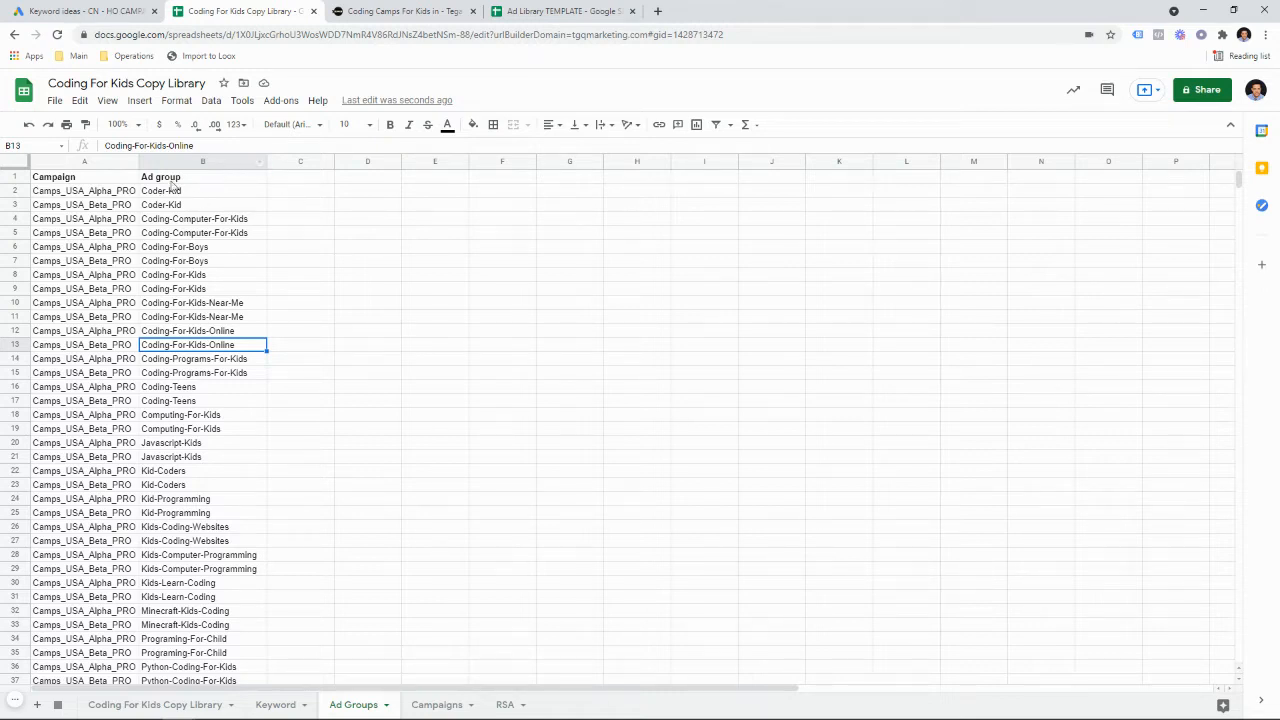
left_click(117, 180)
key("ctrl+a")
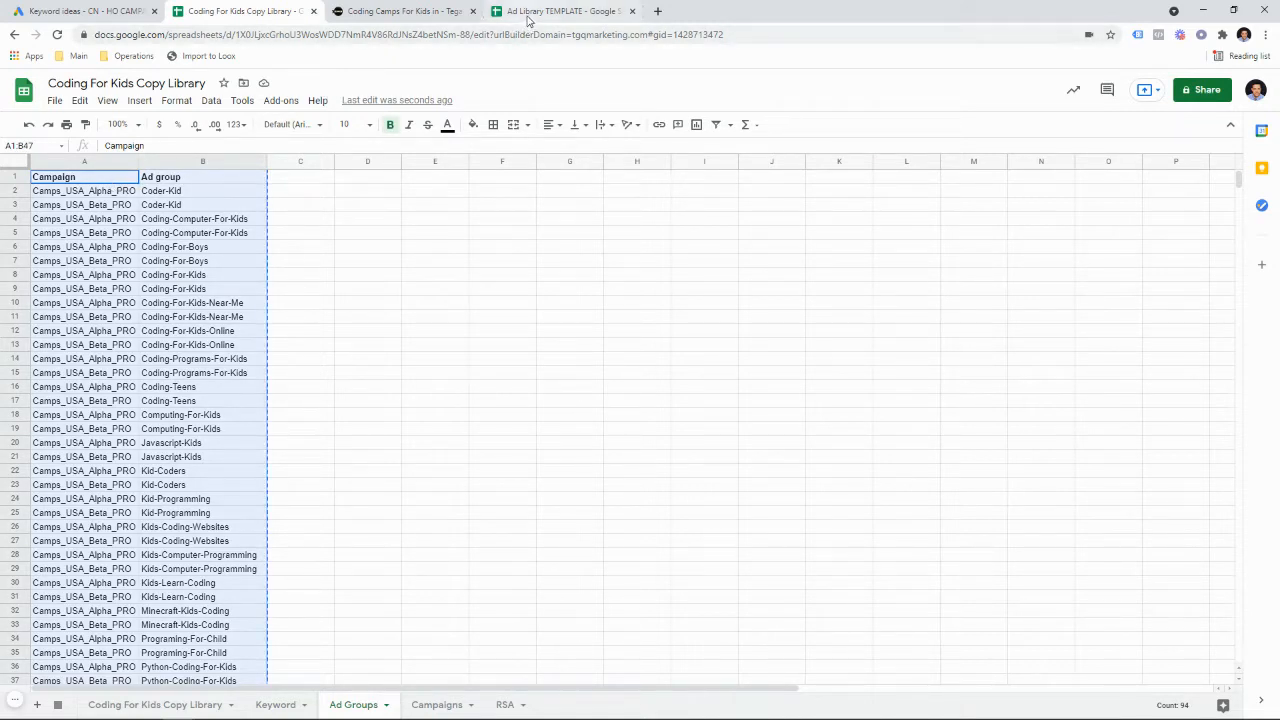
Paste the table into the RSA sheet starting at cell B3 and widen the Campaign and Ad Group columns to fit their text
left_click(505, 705)
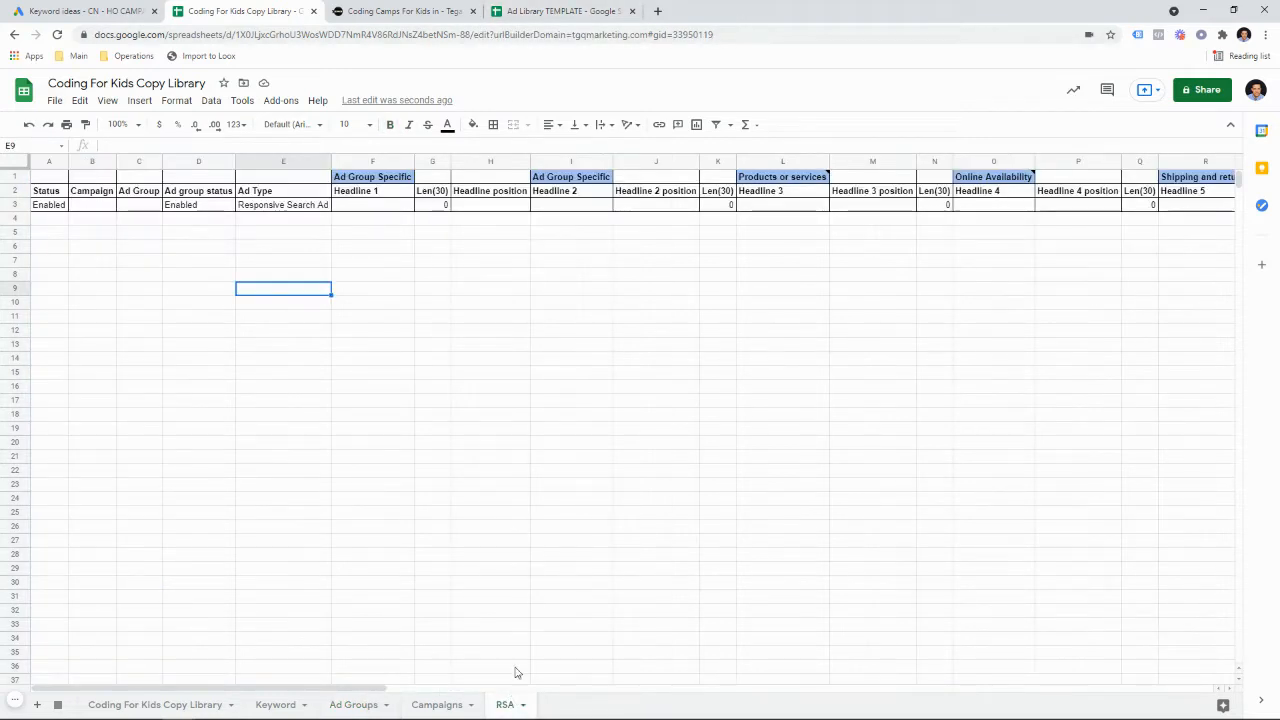
left_click(94, 206)
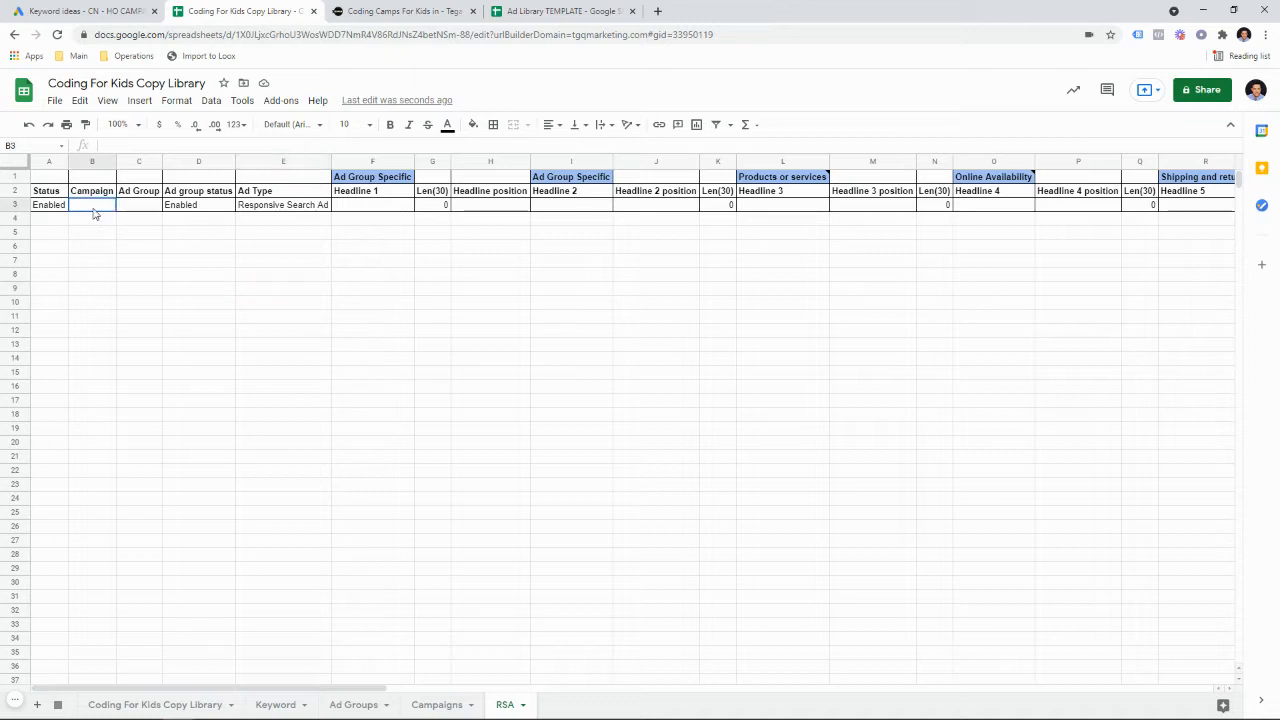
key("ctrl+v")
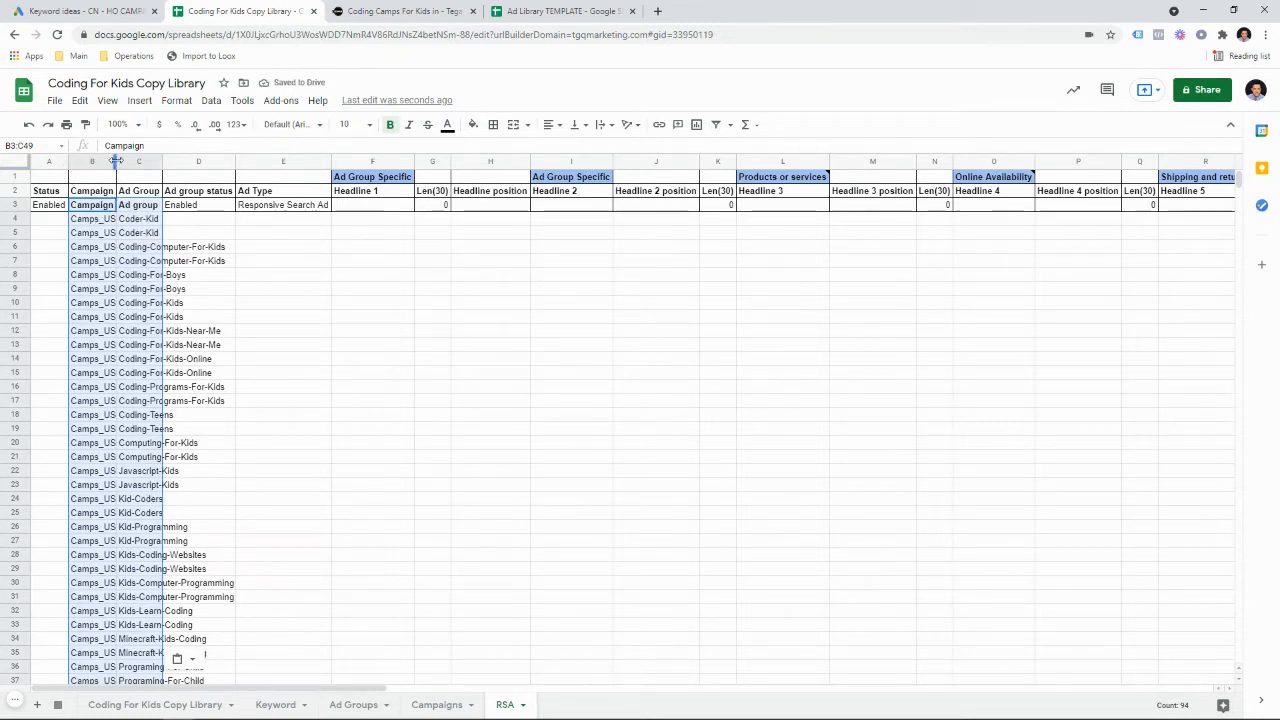
left_click_drag(116, 161, 305, 161)
left_click(150, 247)
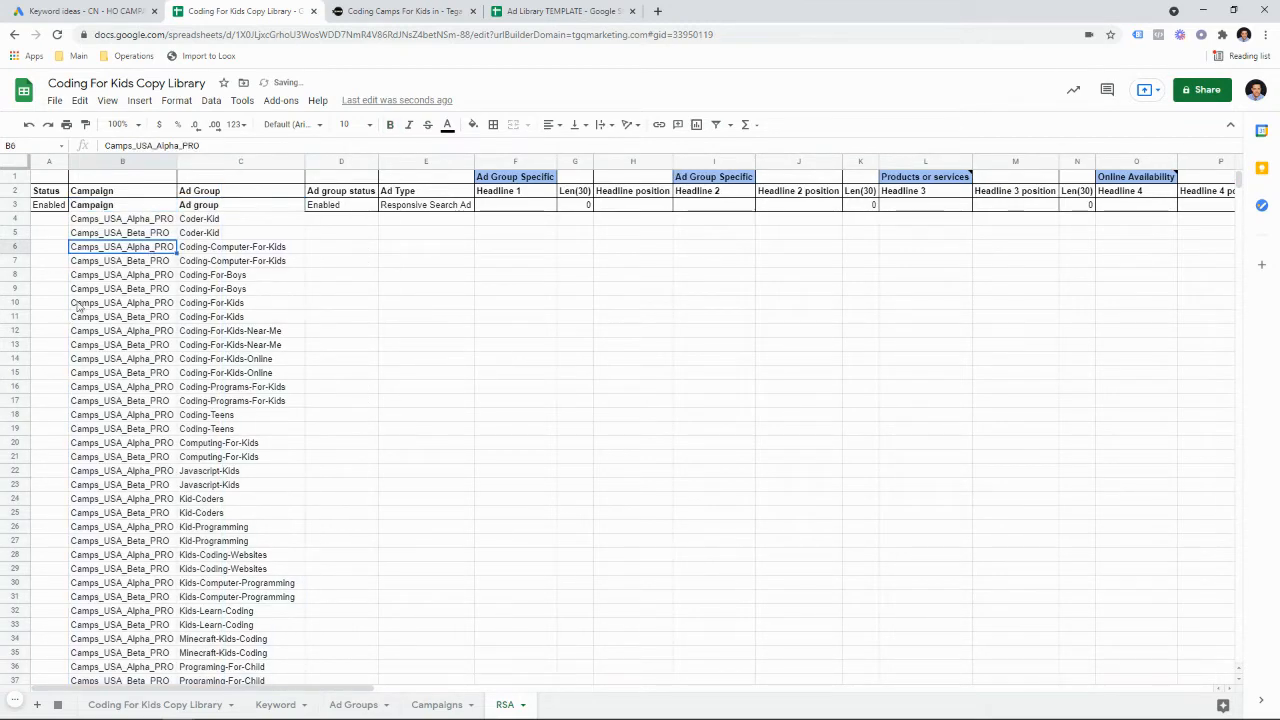
Undo the widening of the Campaign and Ad Group columns and the table pasted at B3
scroll(232, 470, "down", 2)
scroll(232, 470, "down", 9)
scroll(246, 466, "up", 11)
key("ctrl+z")
key("ctrl+z")
key("ctrl+z")
key("ctrl+z")
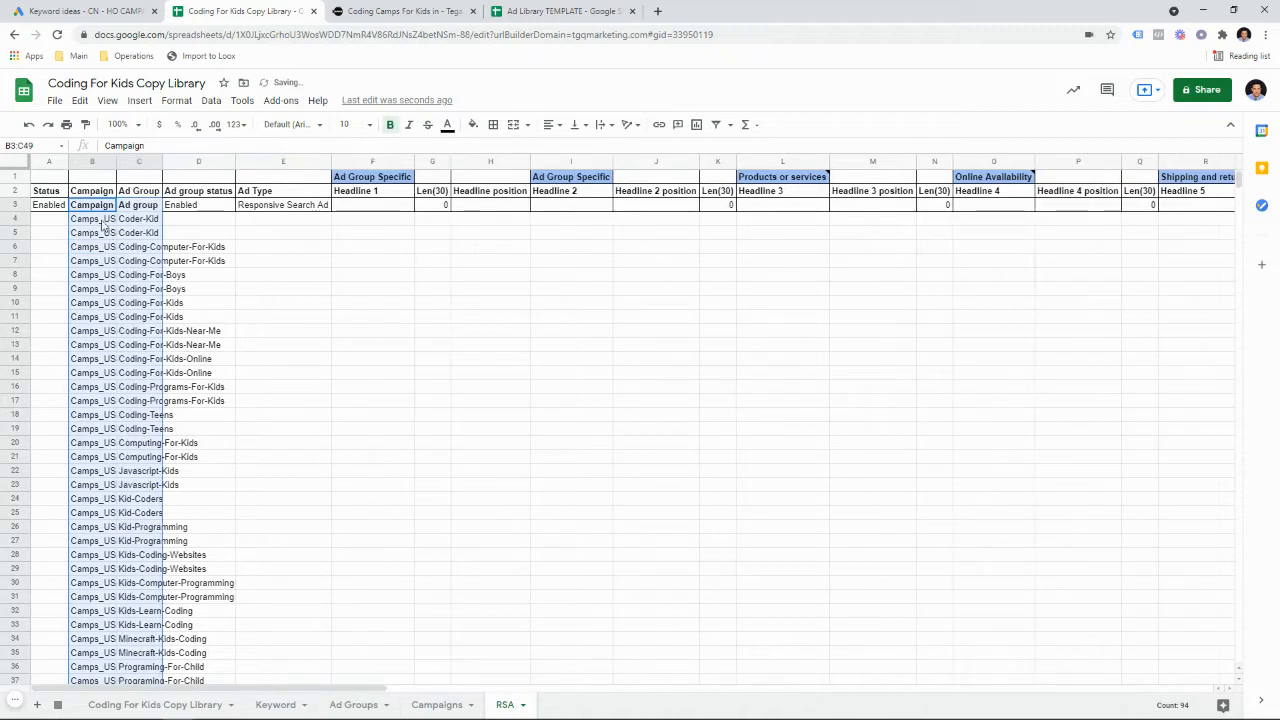
Paste the Campaign and Ad group table over the headers starting at B2 and fit both columns' widths to their text
left_click(97, 191)
key("ctrl+v")
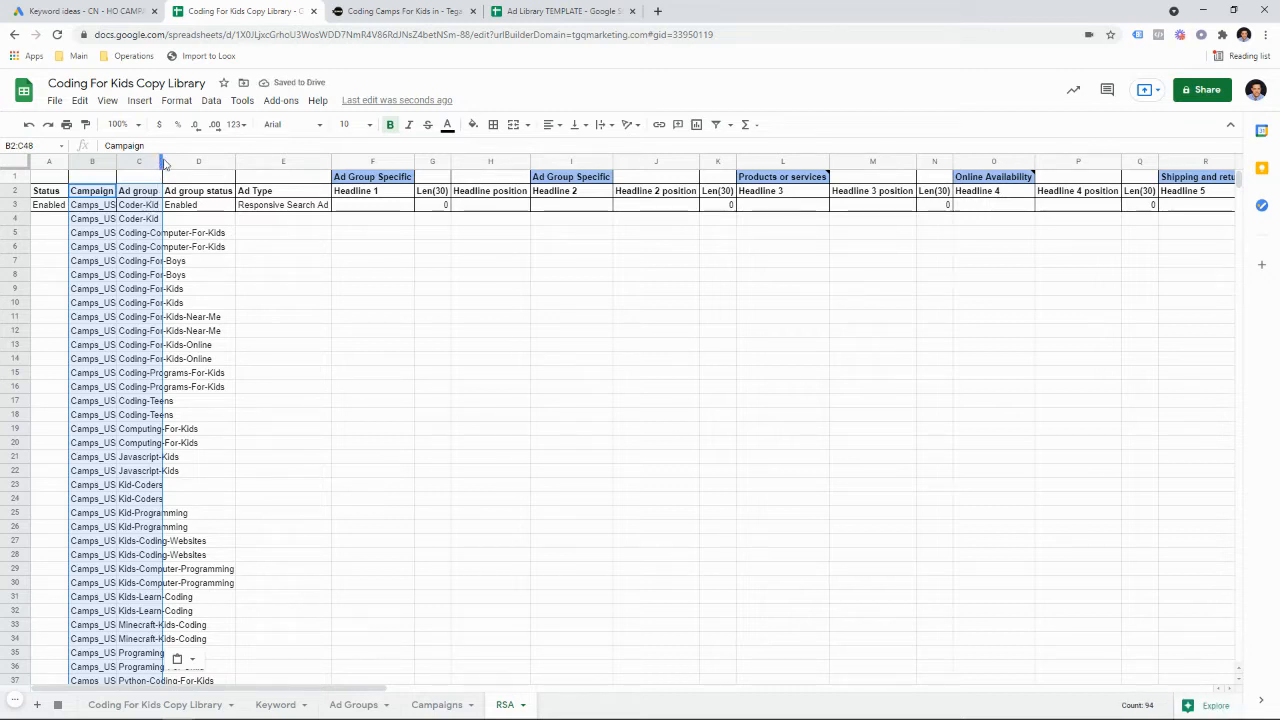
double_click(160, 160)
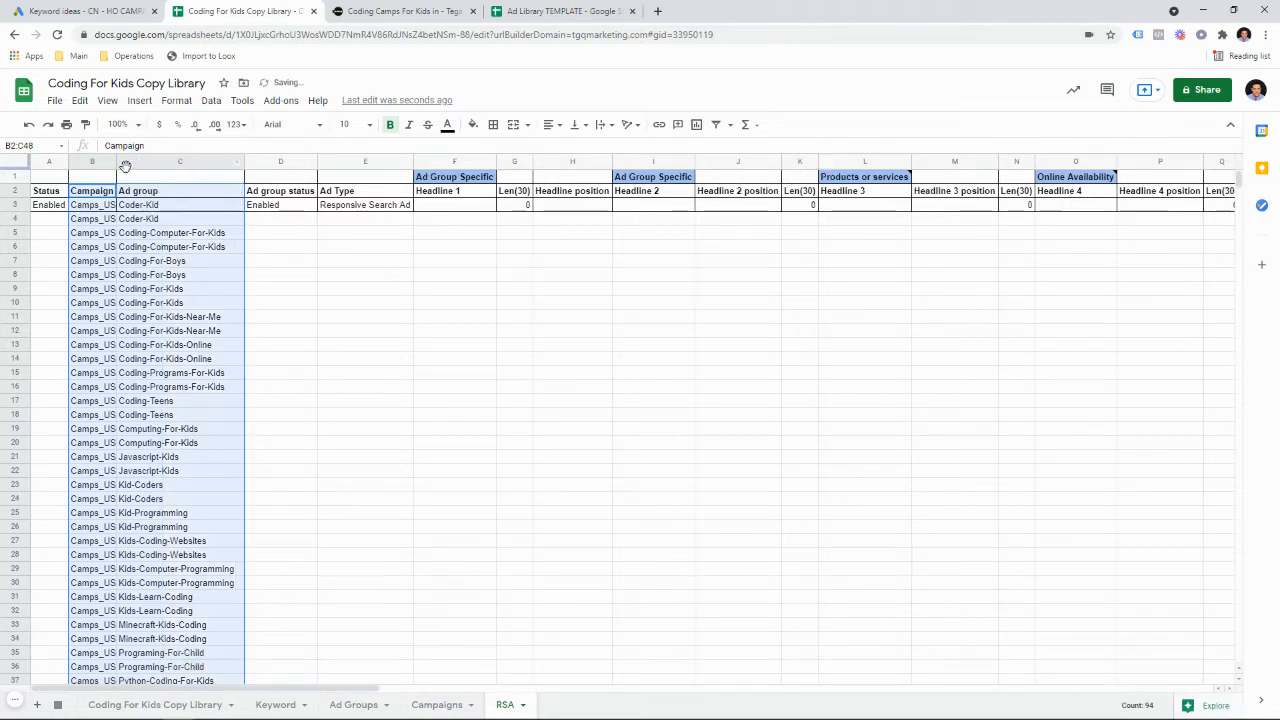
left_click(118, 161)
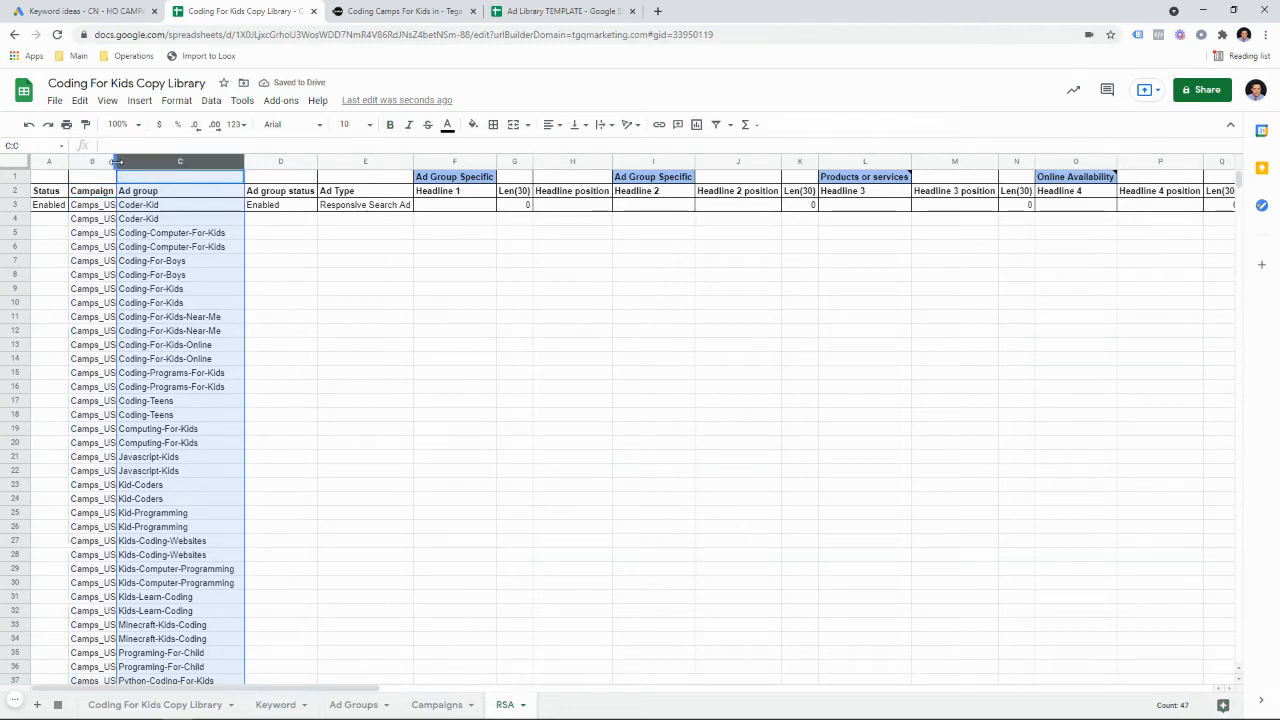
double_click(116, 161)
left_click(155, 261)
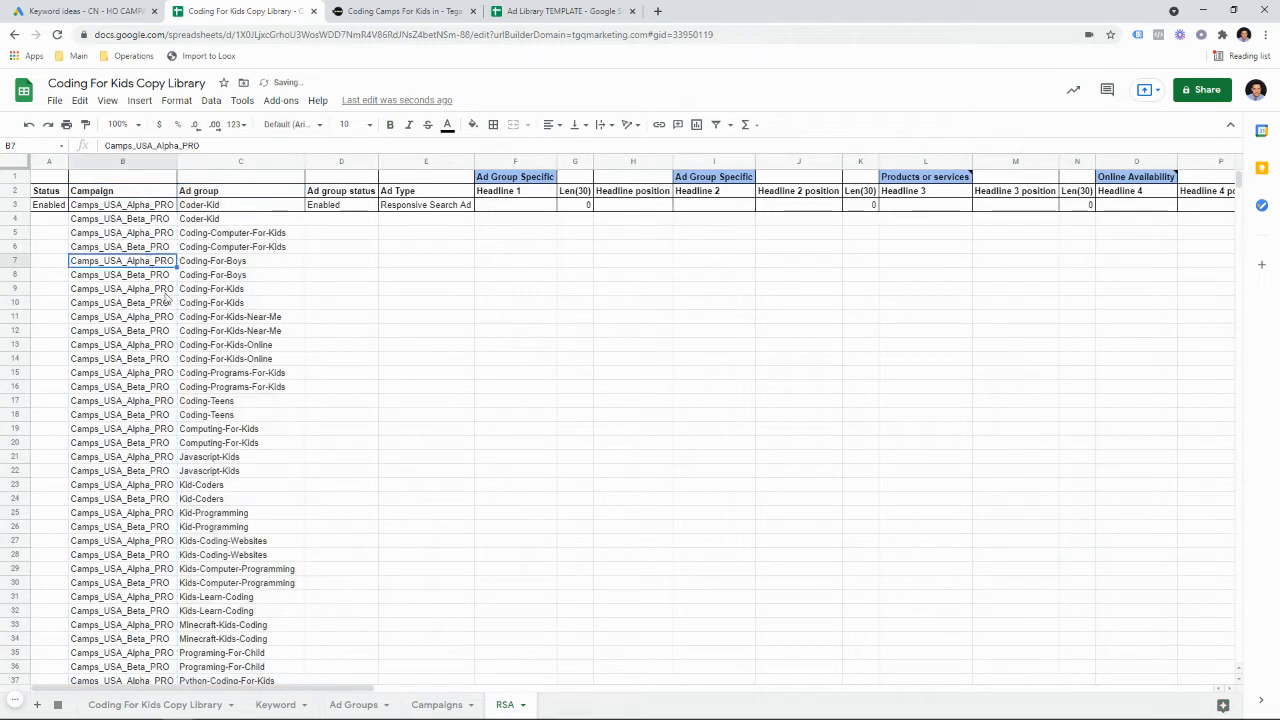
Fill the row 3 values of Status (Enabled), Ad group status (Enabled) and Ad Type (Responsive Search Ad) down through row 48
scroll(167, 297, "down", 5)
scroll(266, 566, "up", 5)
scroll(140, 520, "down", 8)
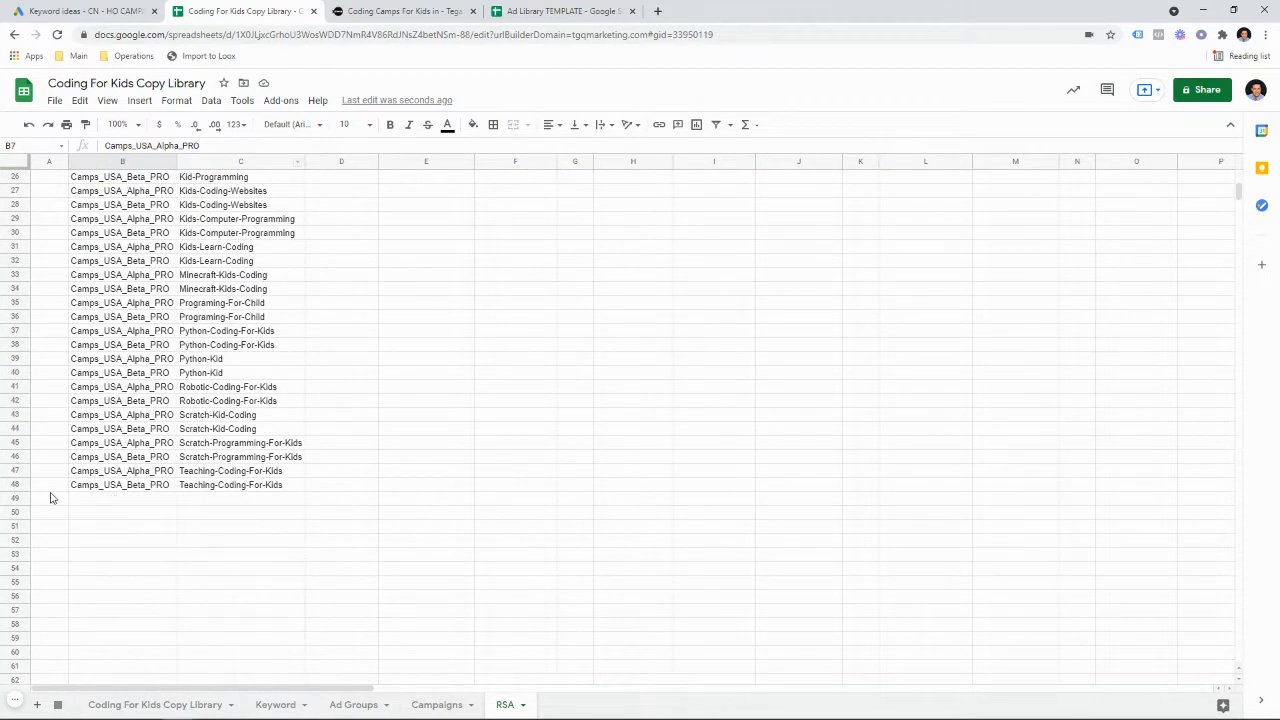
scroll(163, 471, "up", 8)
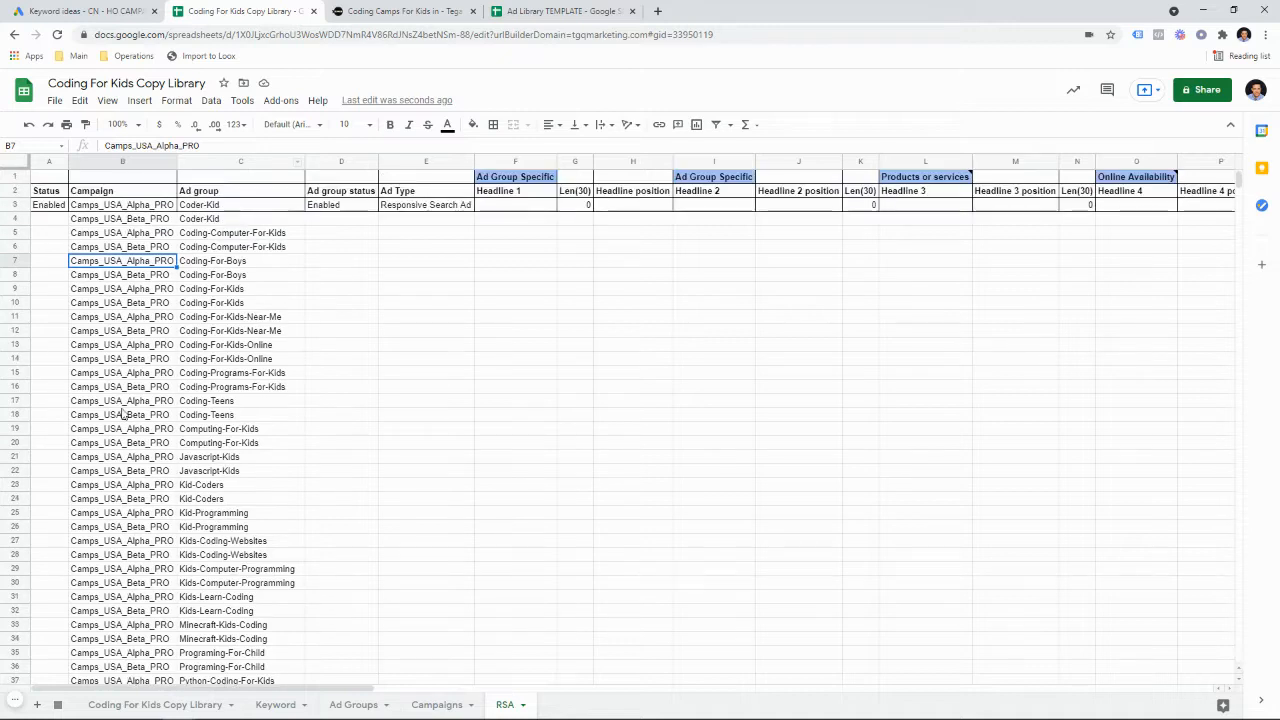
left_click(50, 205)
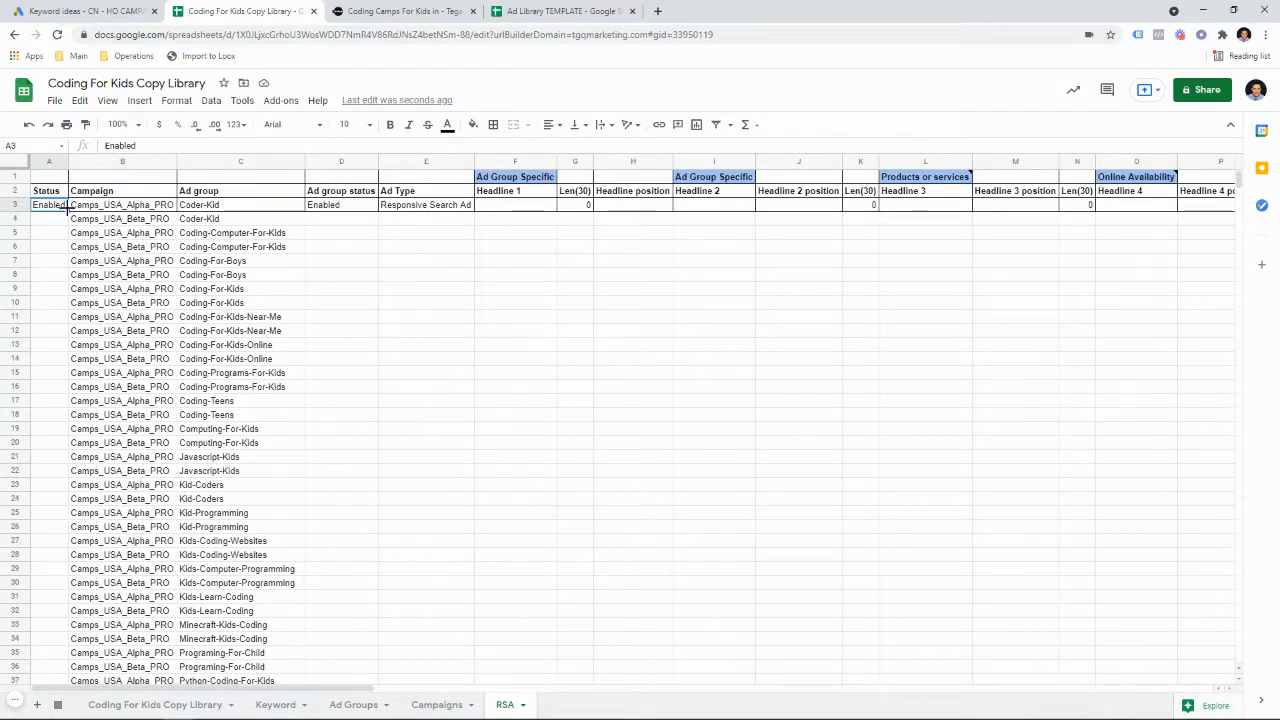
double_click(67, 208)
left_click(330, 208)
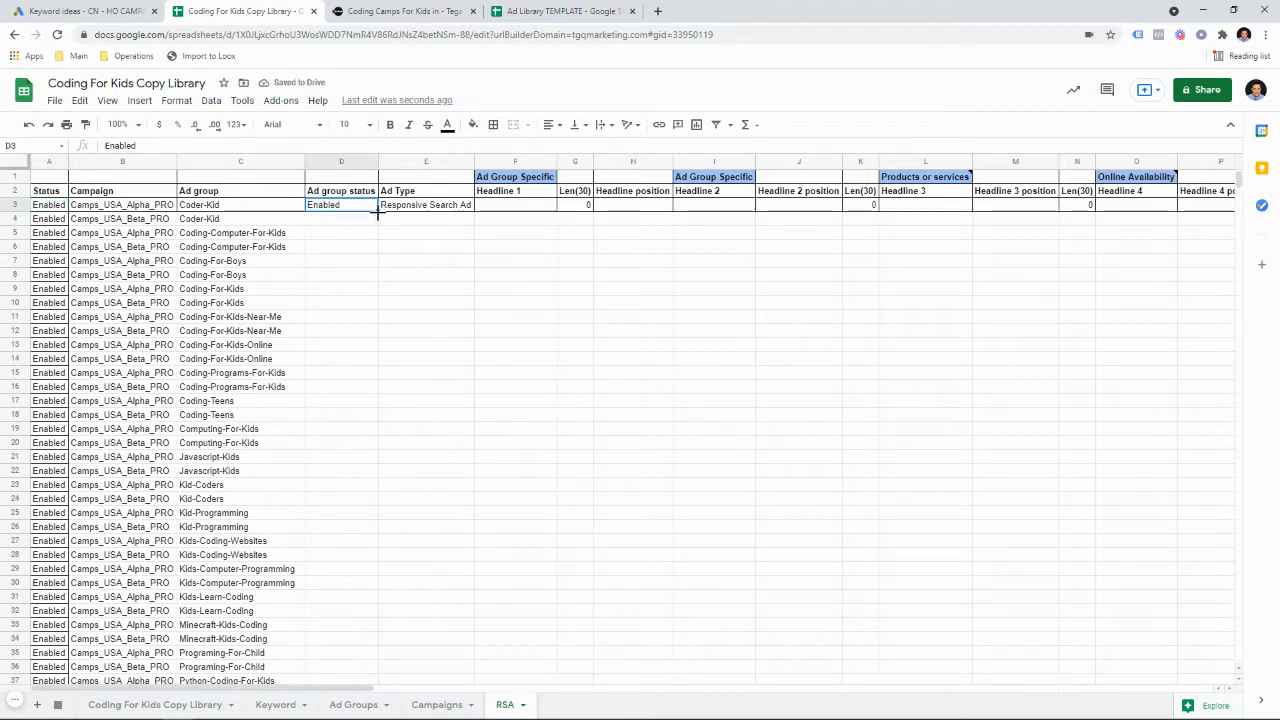
double_click(378, 212)
left_click(418, 207)
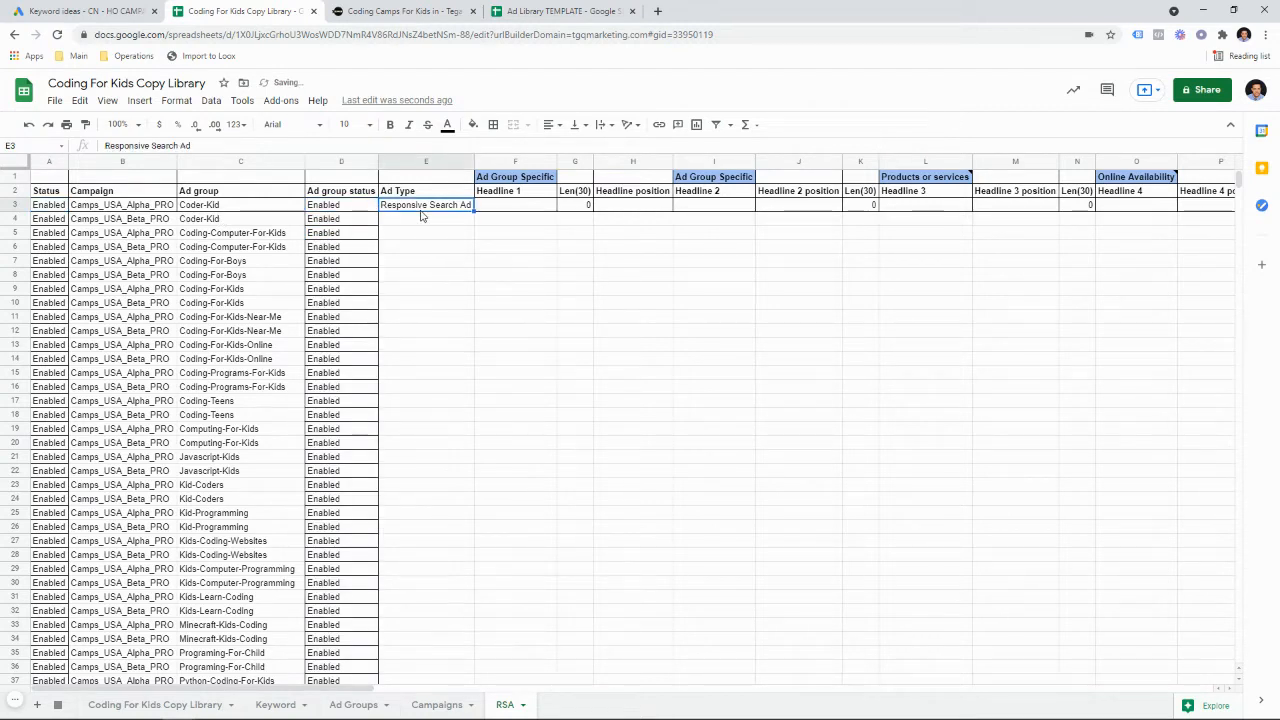
double_click(472, 212)
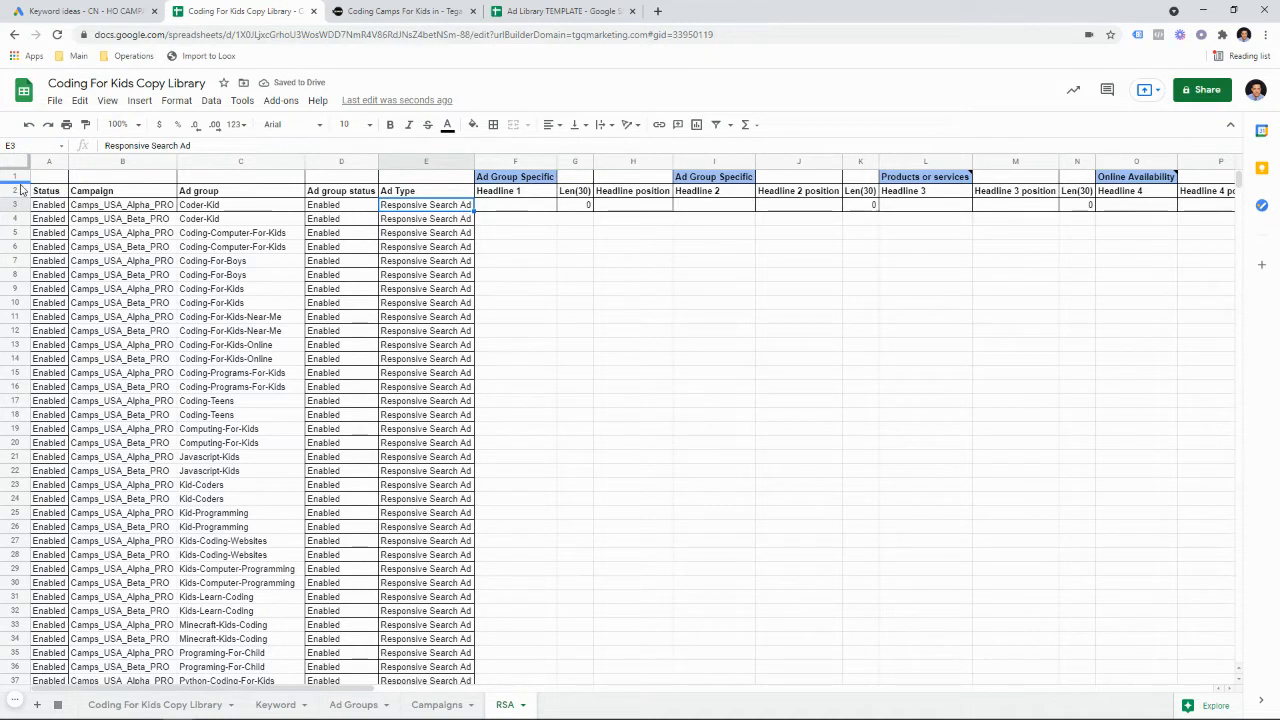
left_click_drag(22, 190, 22, 177)
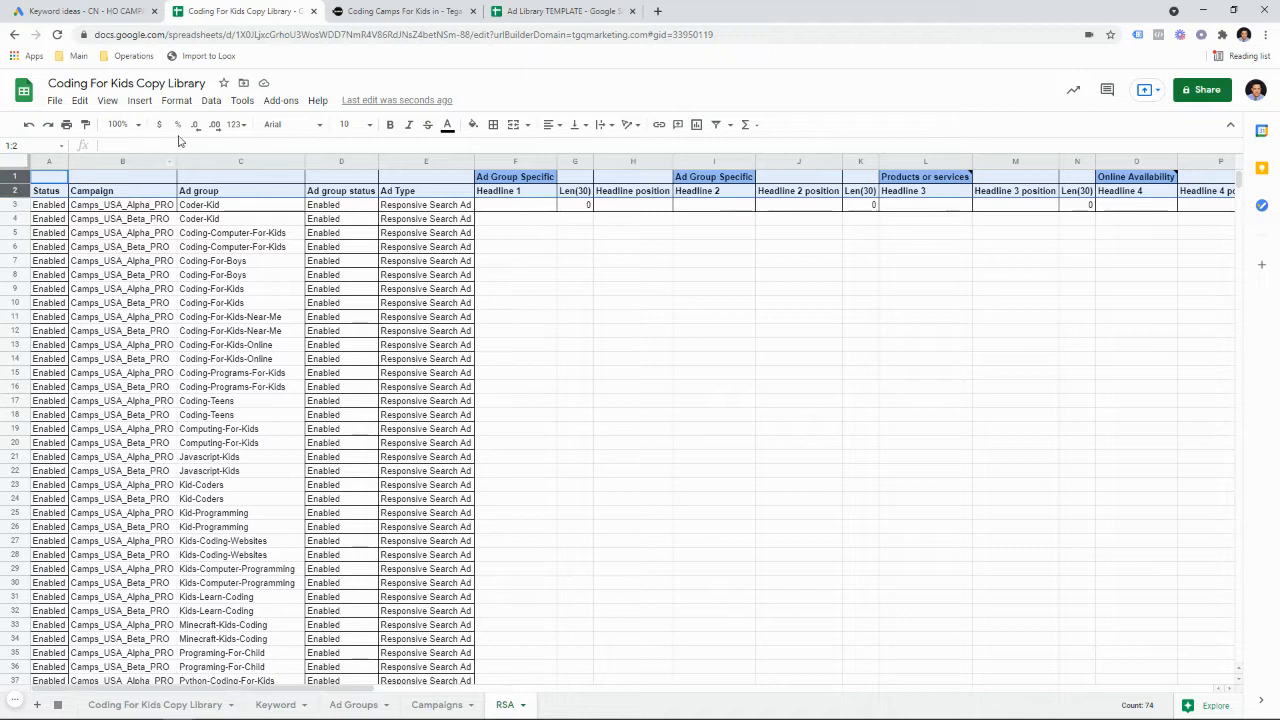
left_click(107, 101)
mouse_move(221, 131)
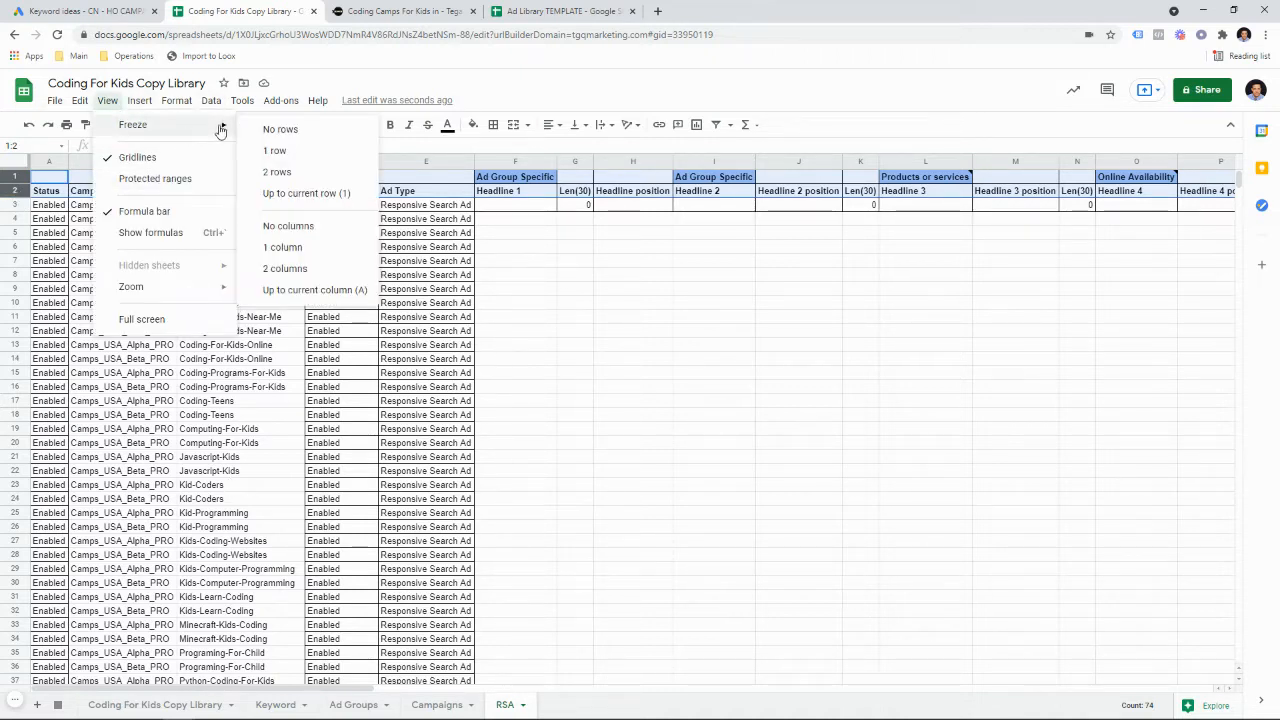
left_click(50, 221)
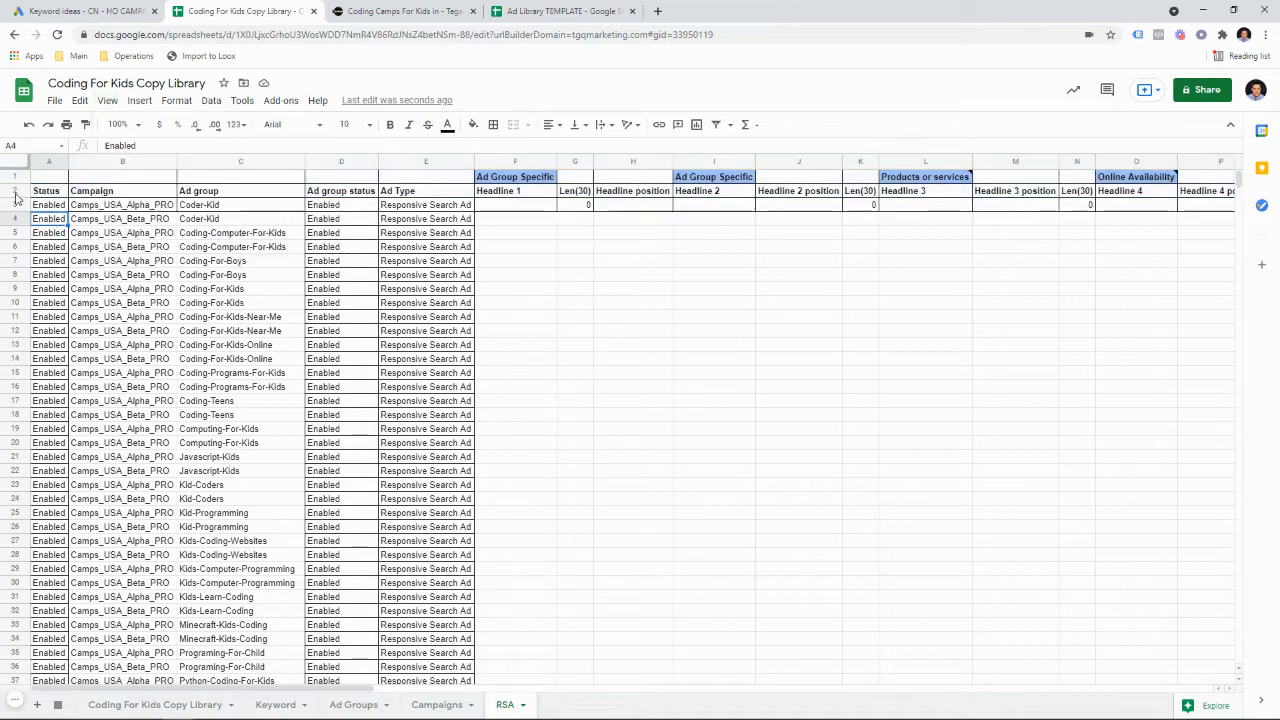
Freeze the RSA sheet's rows up to header row 2
left_click(15, 191)
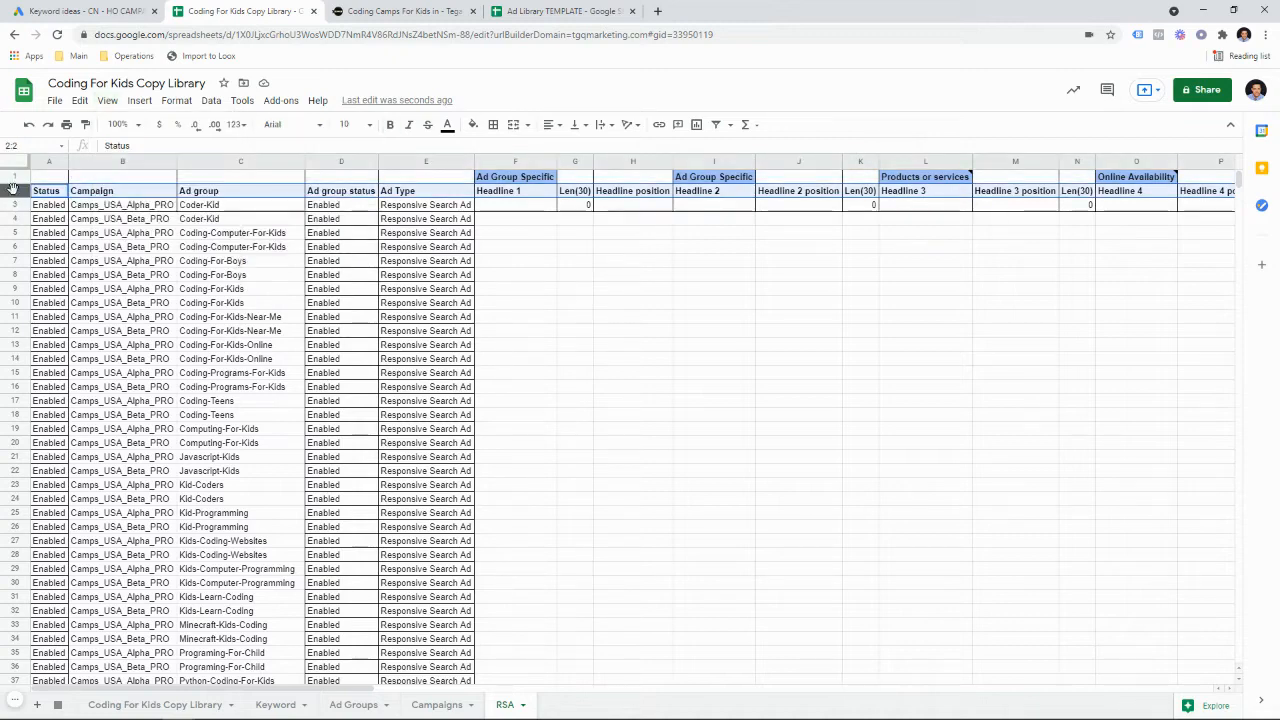
left_click(117, 106)
mouse_move(150, 127)
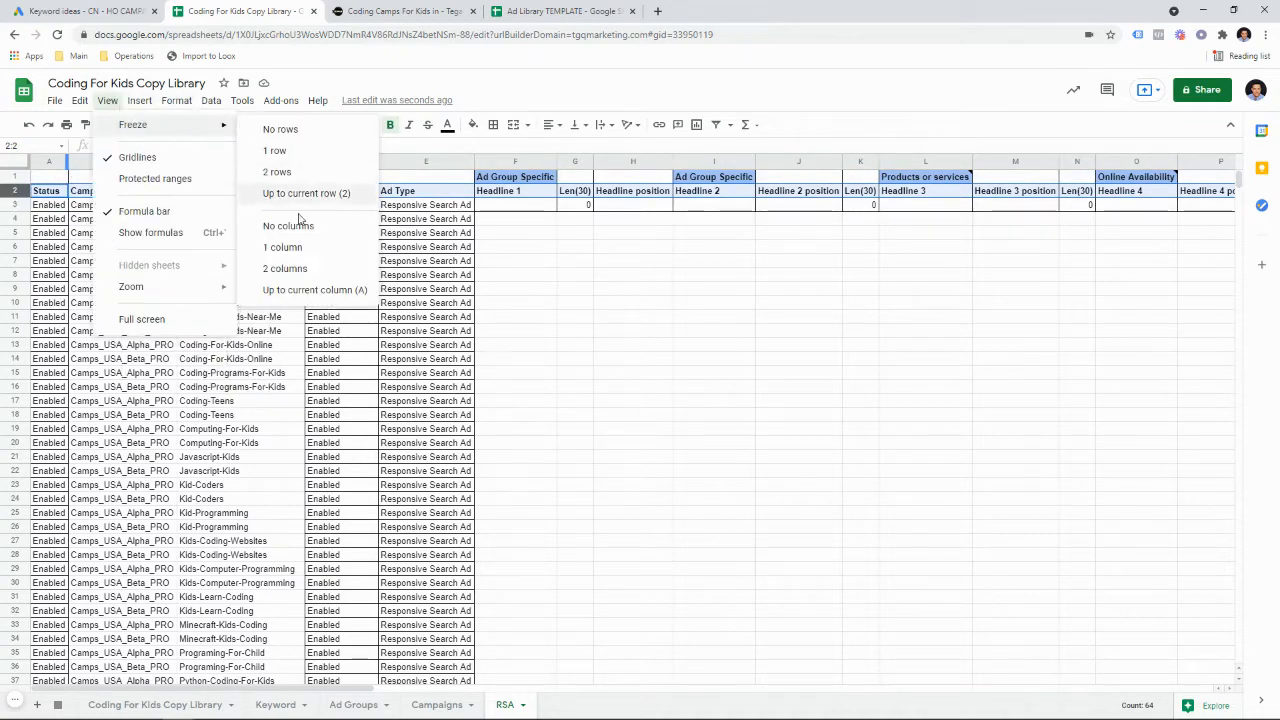
left_click(323, 194)
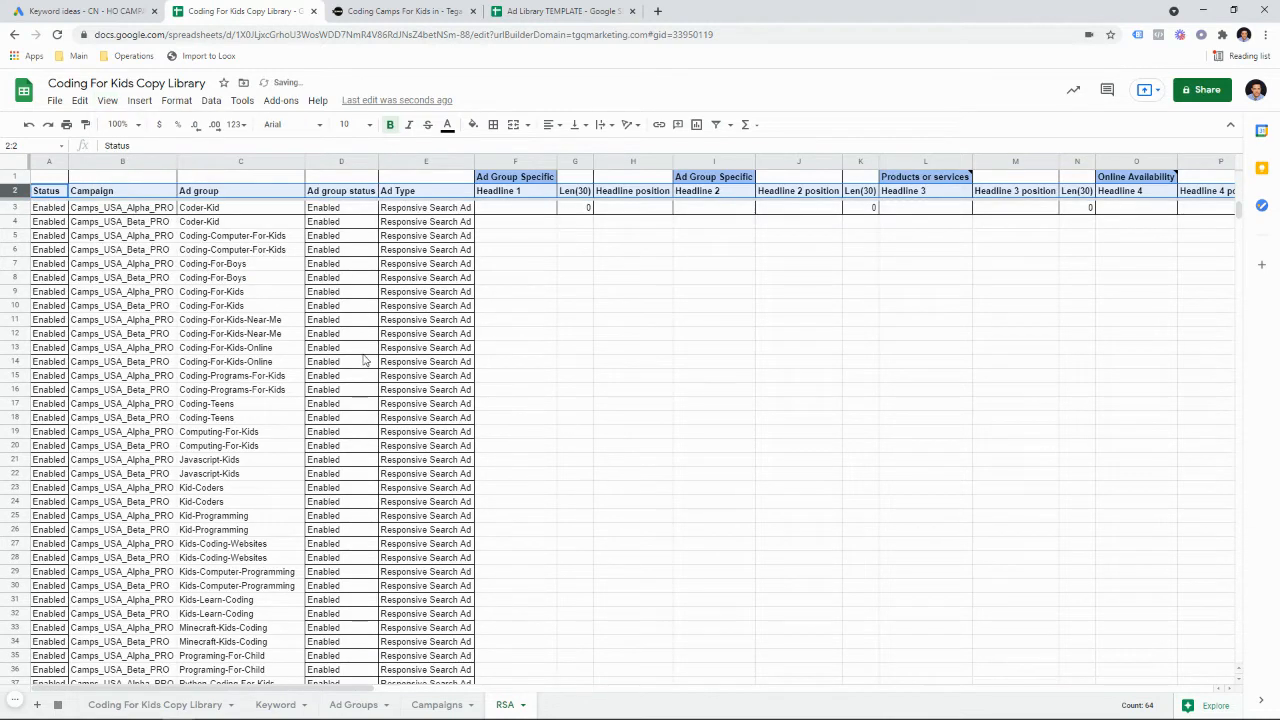
Freeze the columns up to the Ad group column C and check that the headers hold while moving through the sheet
left_click(196, 163)
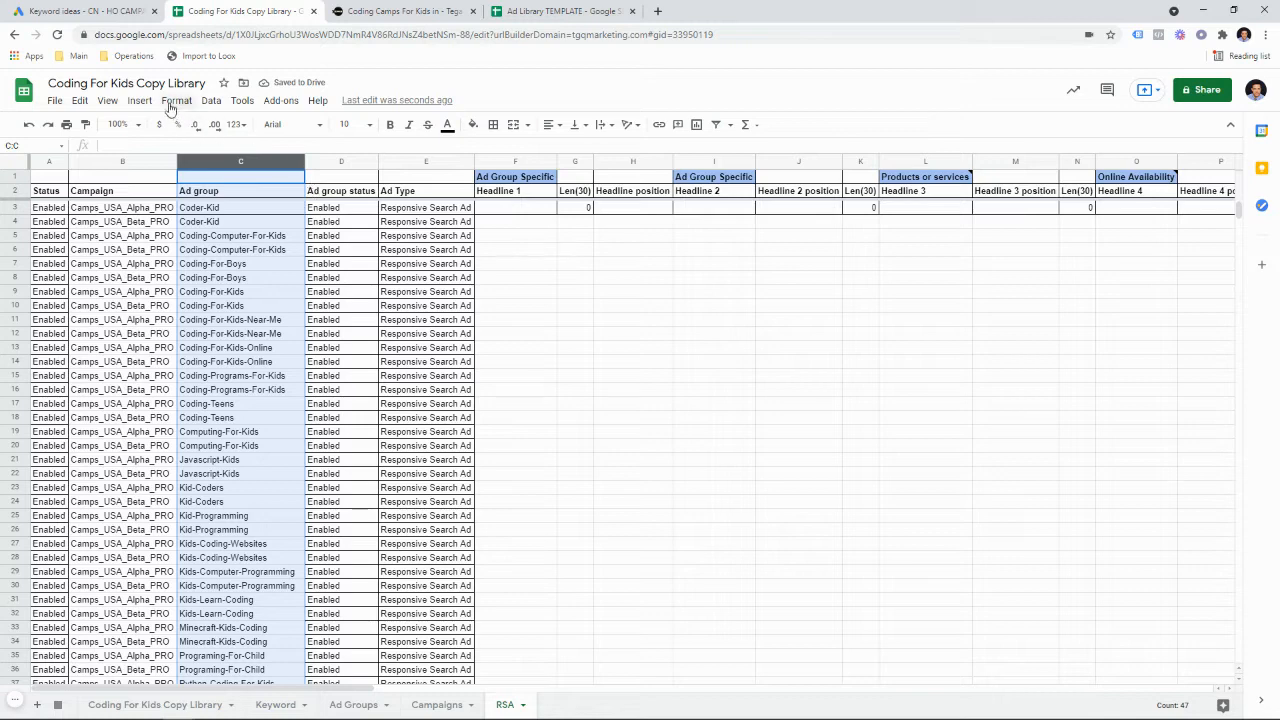
left_click(132, 102)
mouse_move(110, 102)
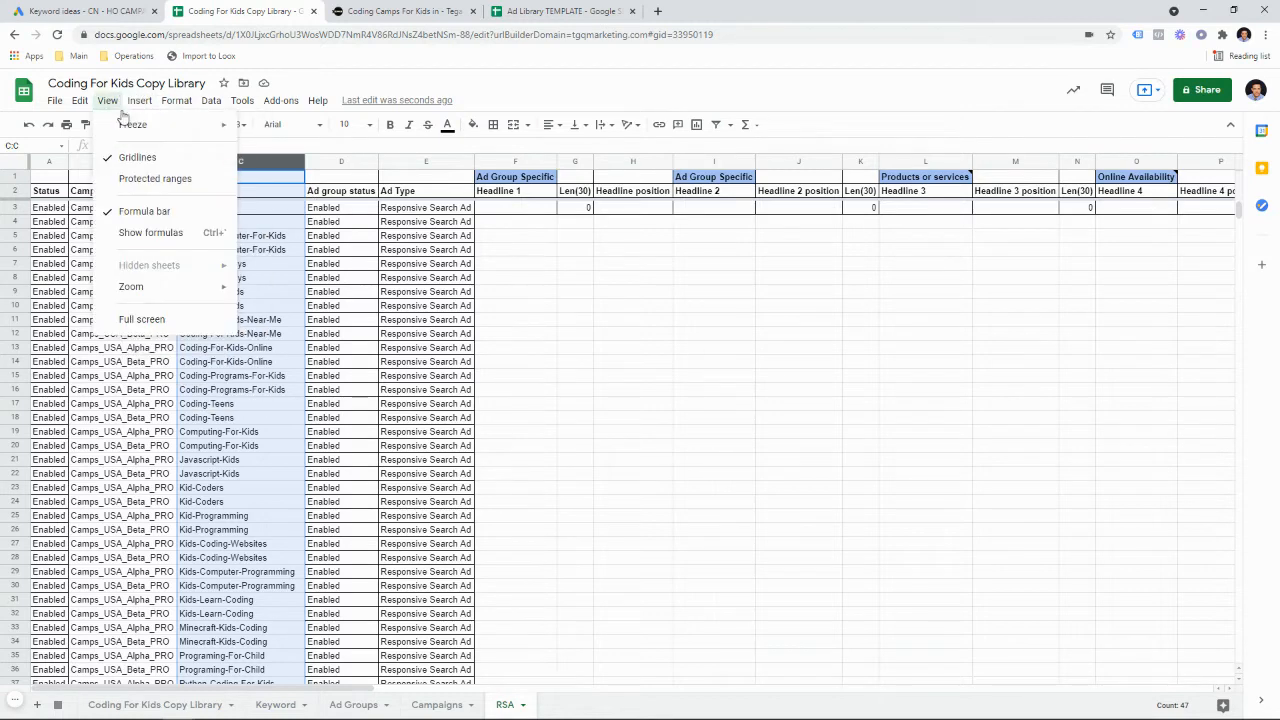
mouse_move(148, 126)
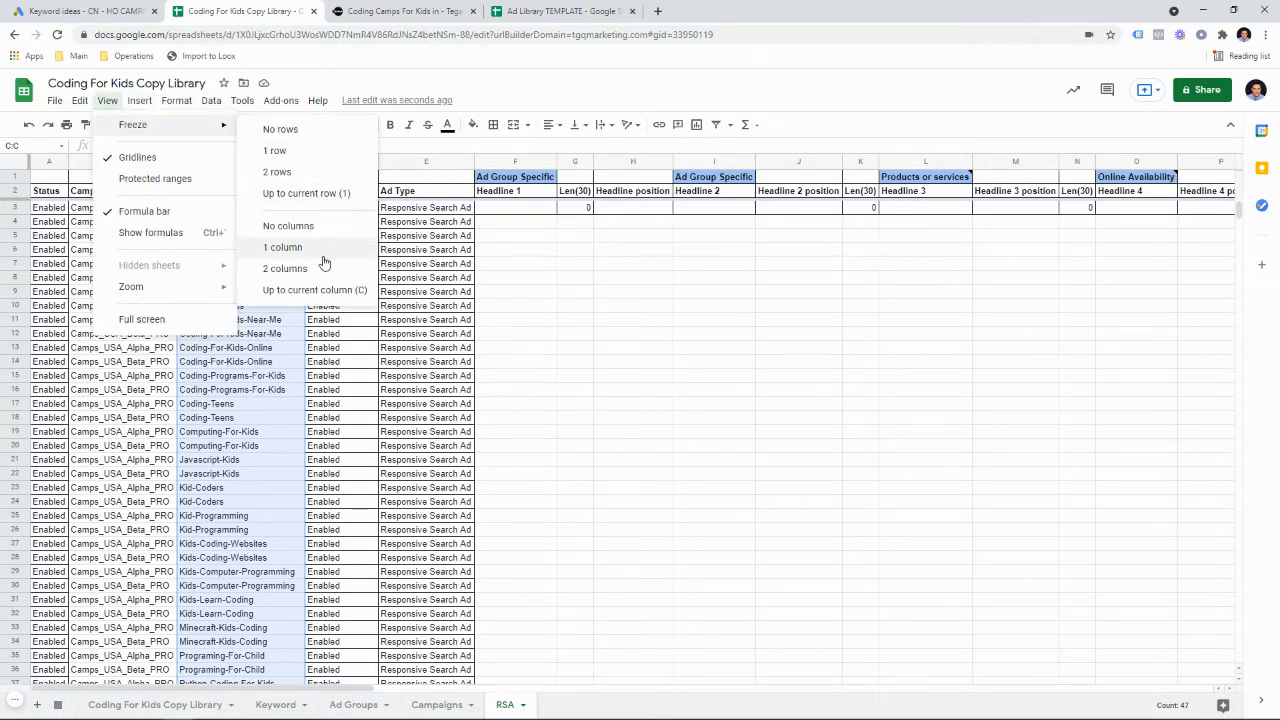
left_click(326, 290)
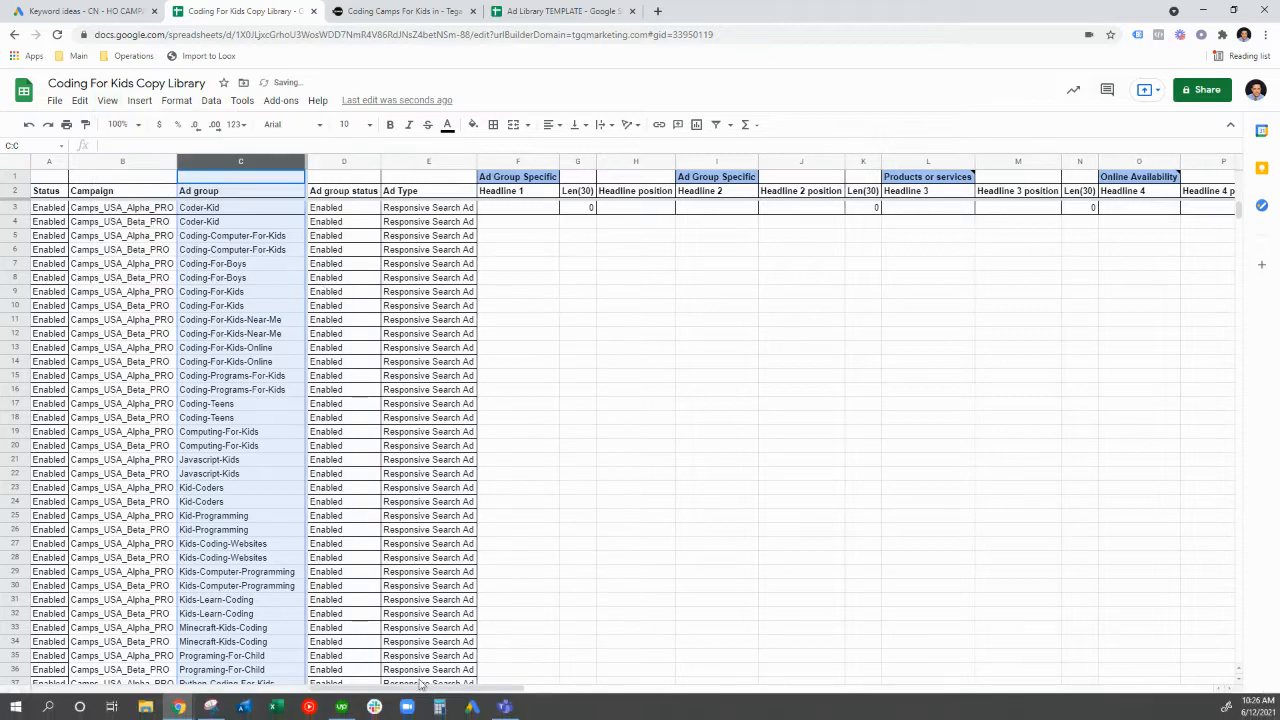
mouse_move(405, 688)
left_mouse_down()
mouse_move(700, 688)
mouse_move(410, 688)
left_mouse_up()
scroll(265, 515, "down", 5)
scroll(265, 515, "up", 6)
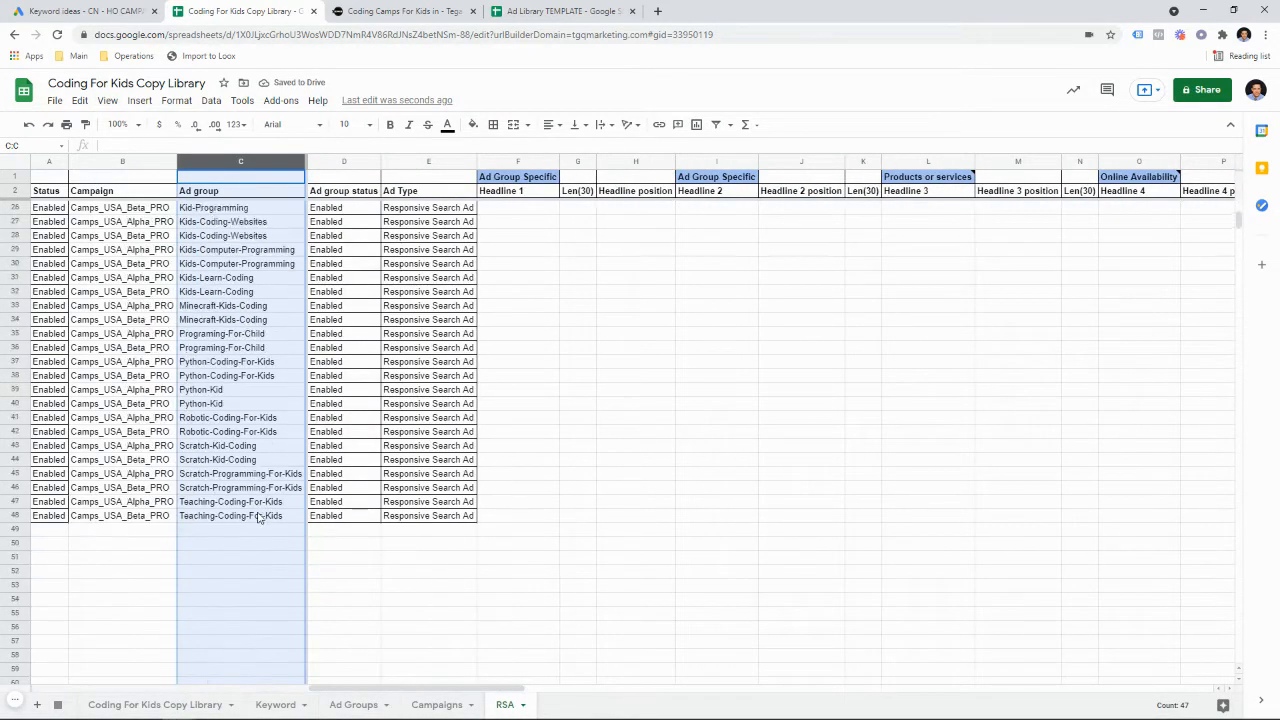
Fill the whole last data row, row 48, with green to mark the end of the table
left_click(397, 390)
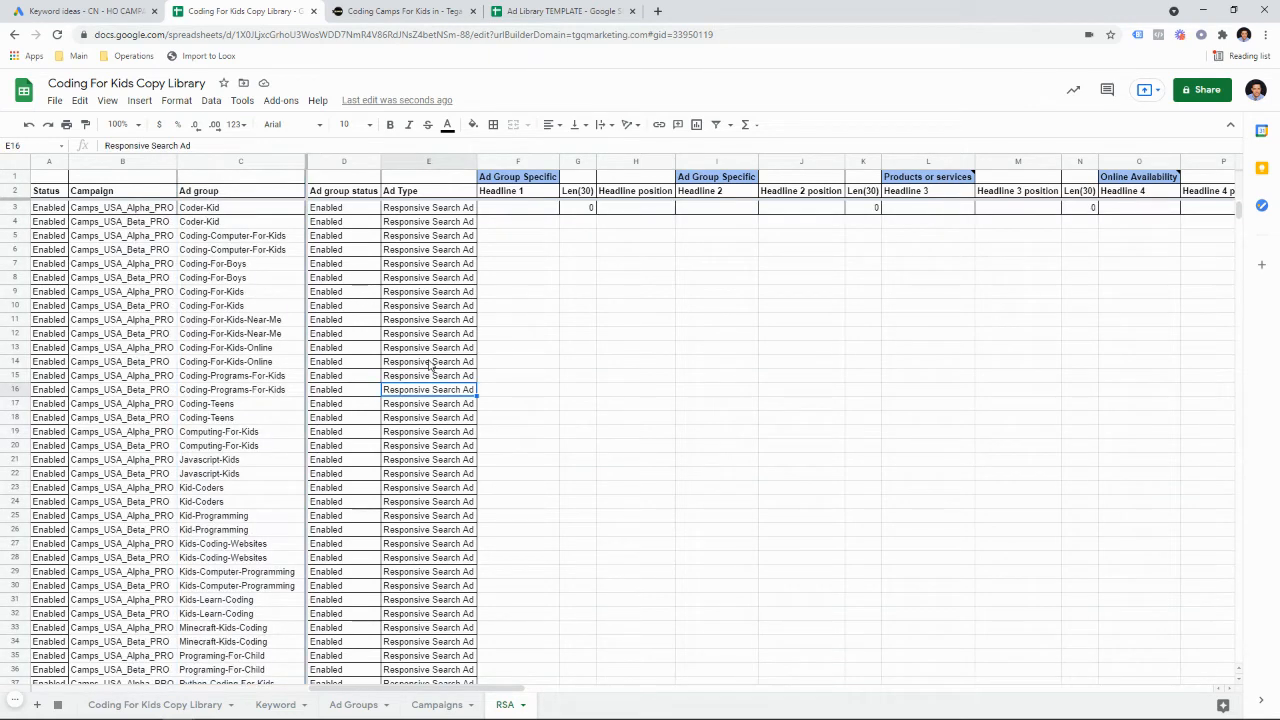
scroll(433, 361, "down", 8)
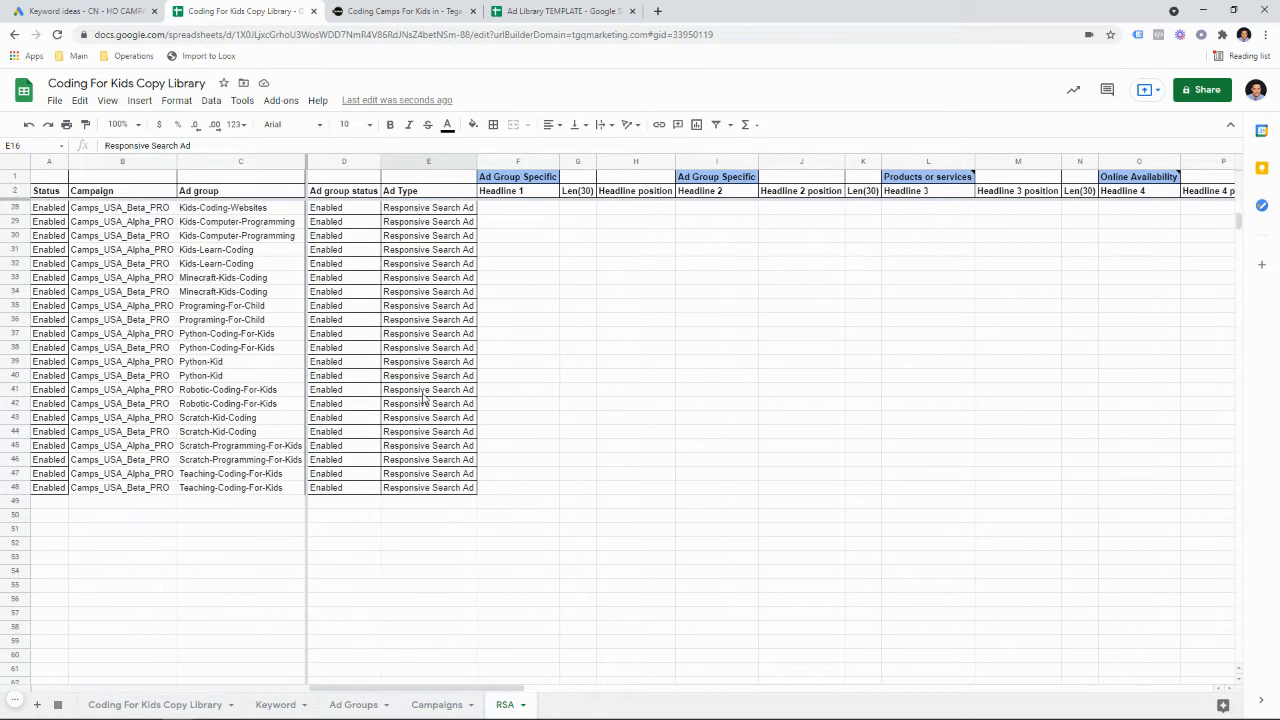
left_click(13, 488)
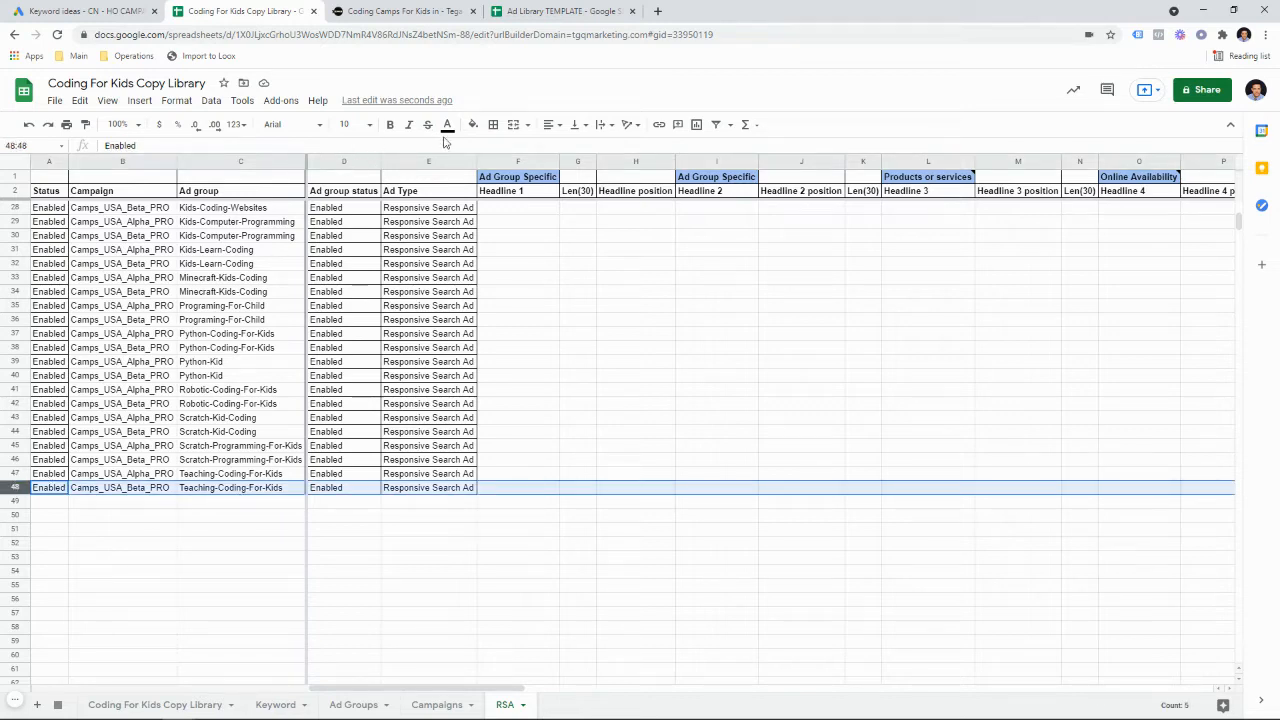
left_click(473, 124)
left_click(541, 196)
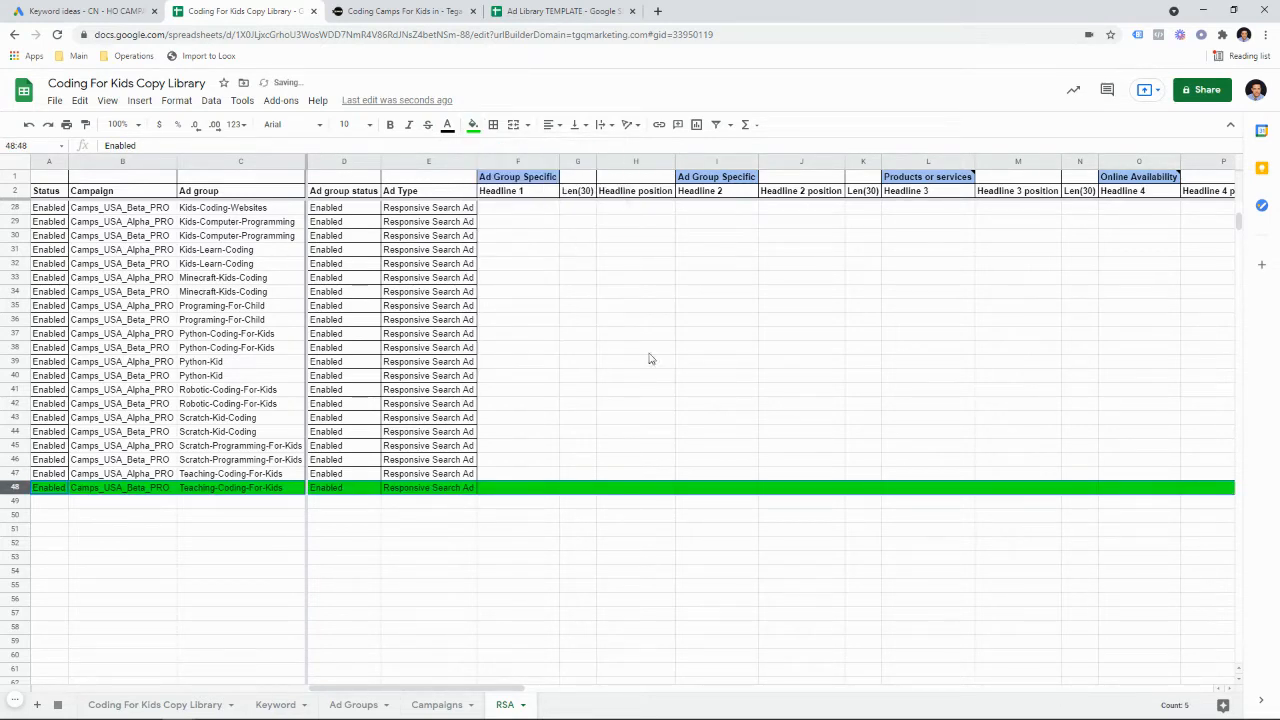
Locate the Final URL column in the RSA sheet and copy the web address of the open Code Ninjas camps page
scroll(660, 365, "up", 7)
scroll(674, 360, "up", 2)
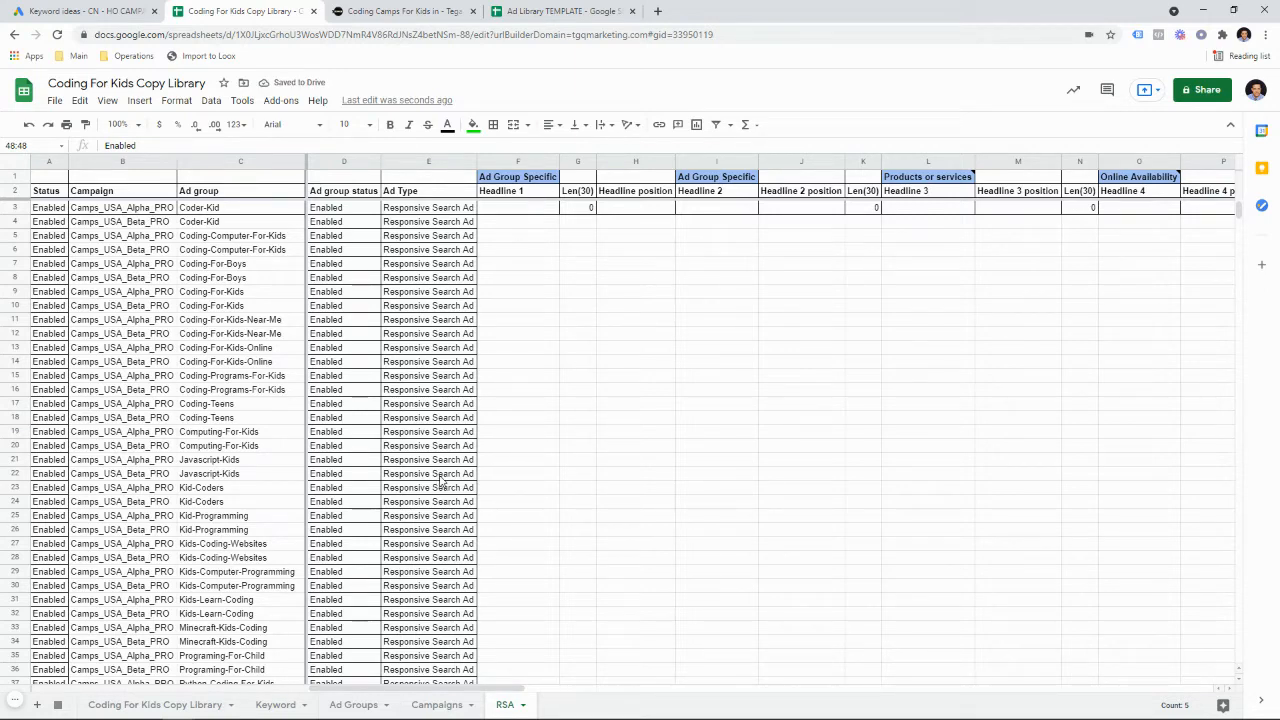
left_click_drag(380, 689, 1105, 652)
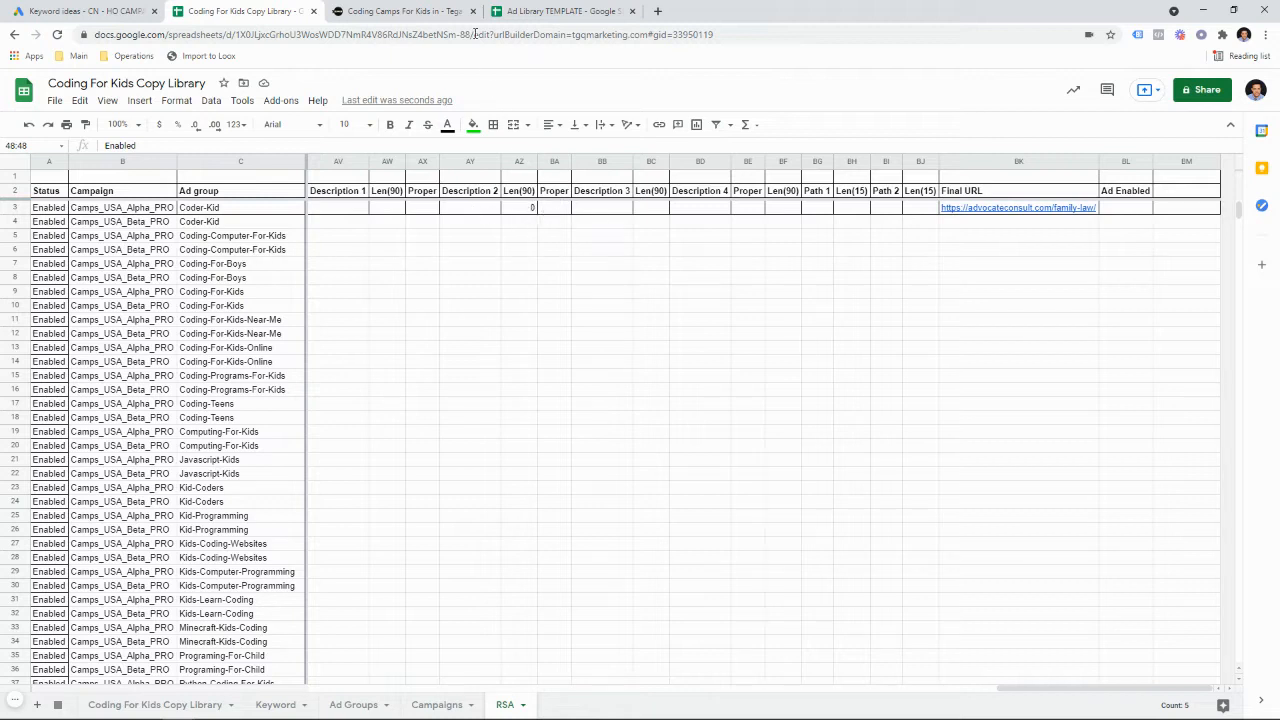
left_click(434, 11)
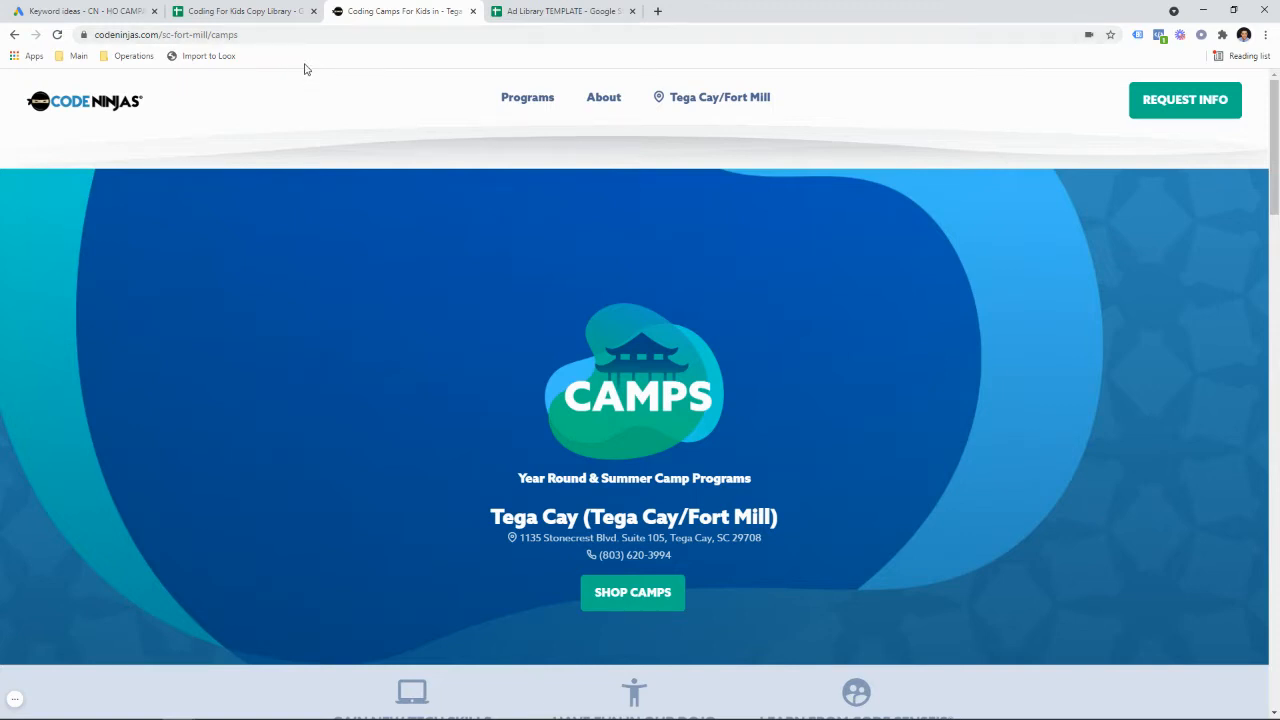
left_click(249, 34)
key("ctrl+c")
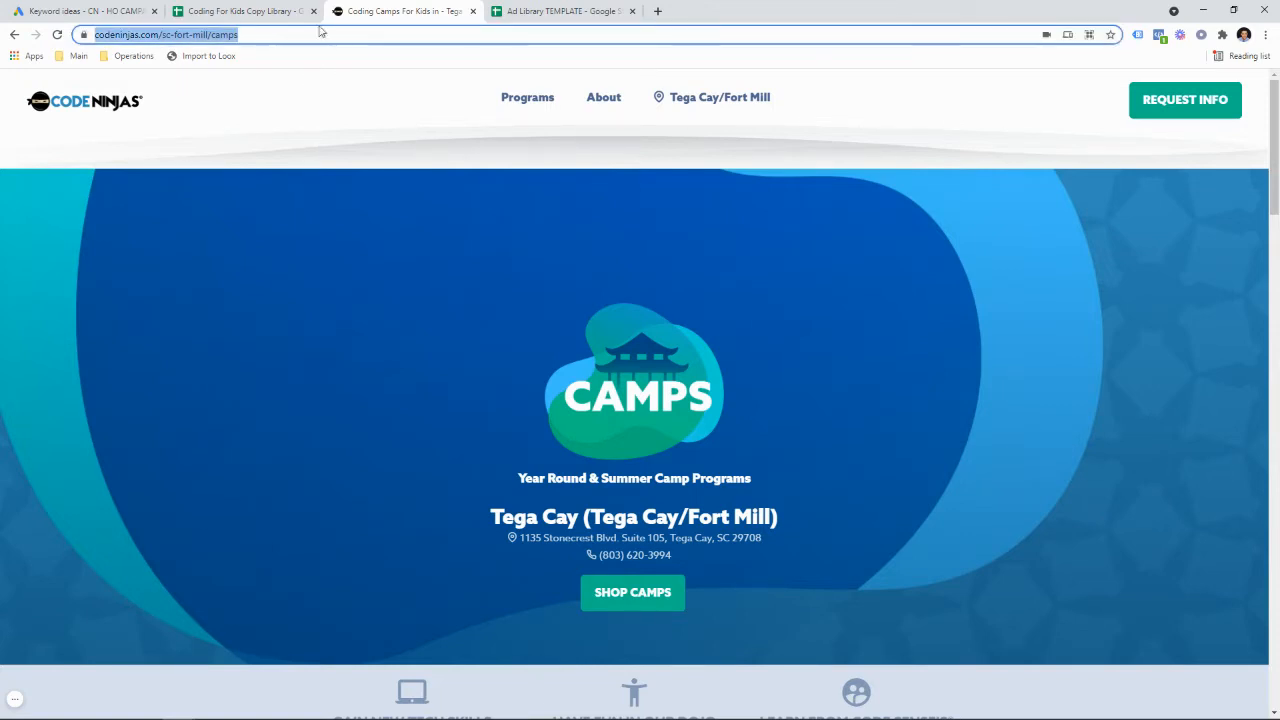
left_click(560, 11)
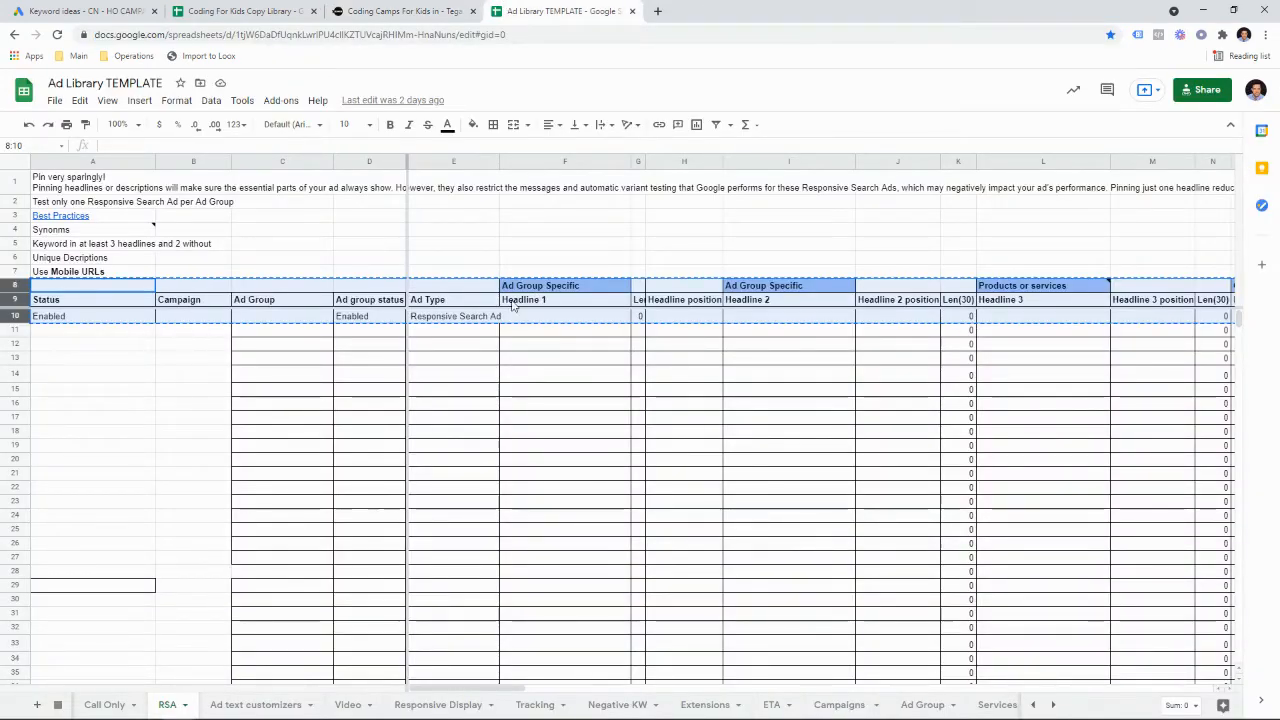
left_click(631, 11)
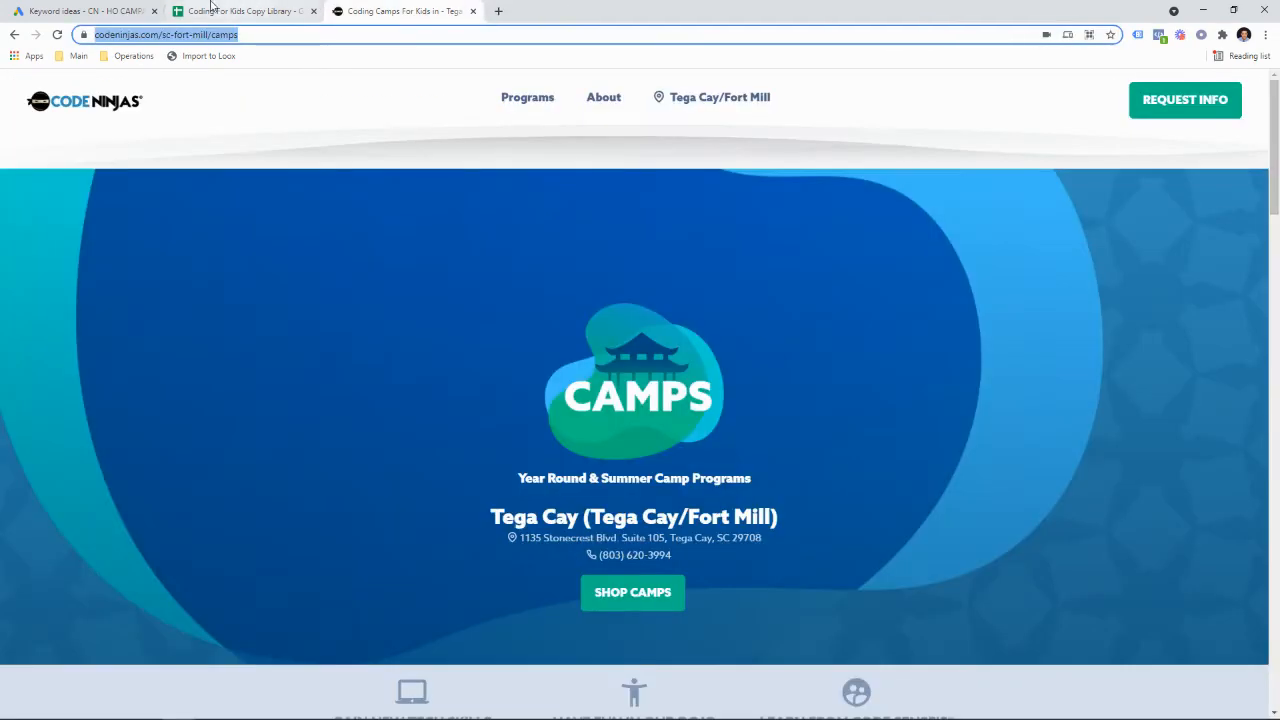
left_click_drag(240, 11, 330, 11)
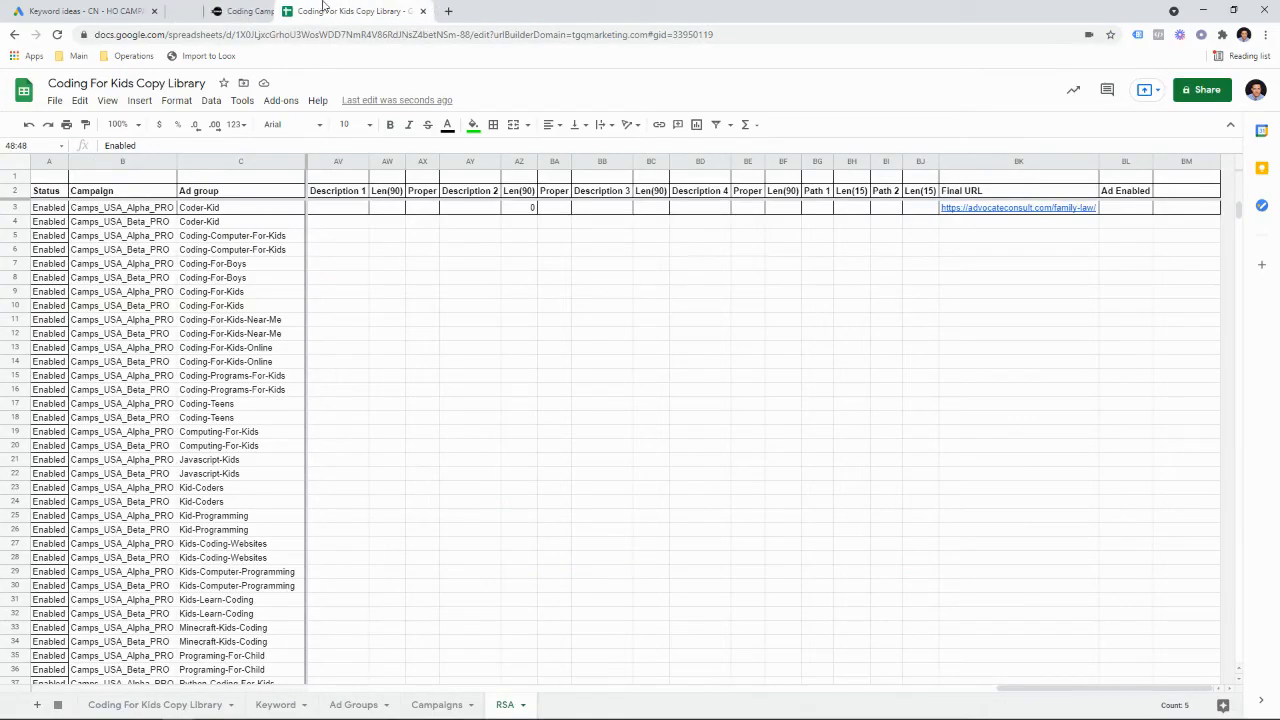
left_click(1053, 212)
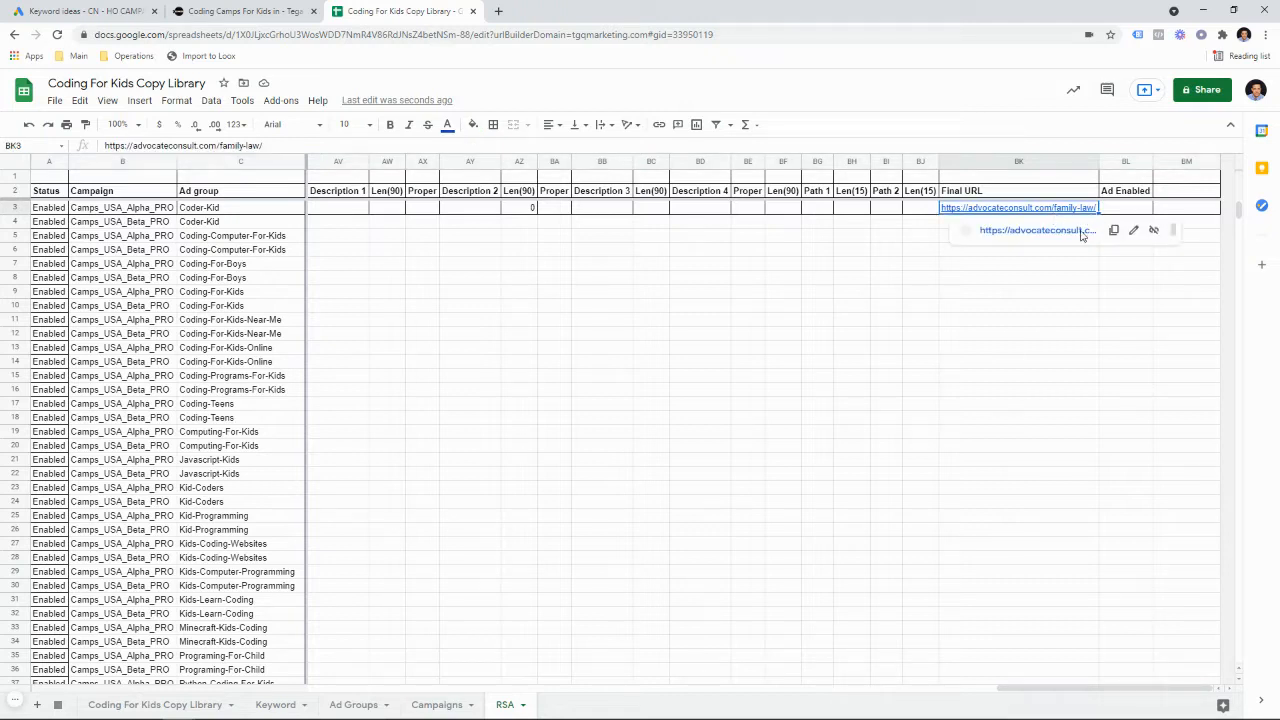
key("ctrl+v")
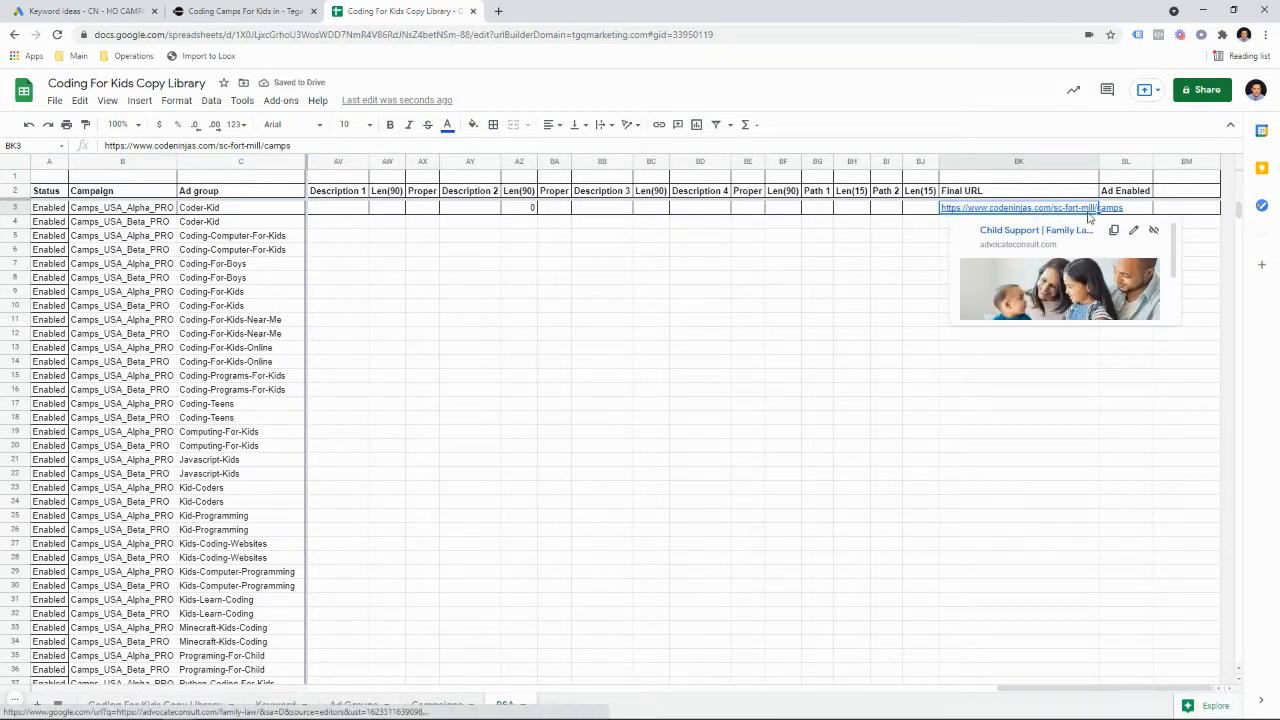
Fill the camps Final URL from BK3 down through row 48 of the RSA sheet
left_click_drag(1099, 214, 1084, 503)
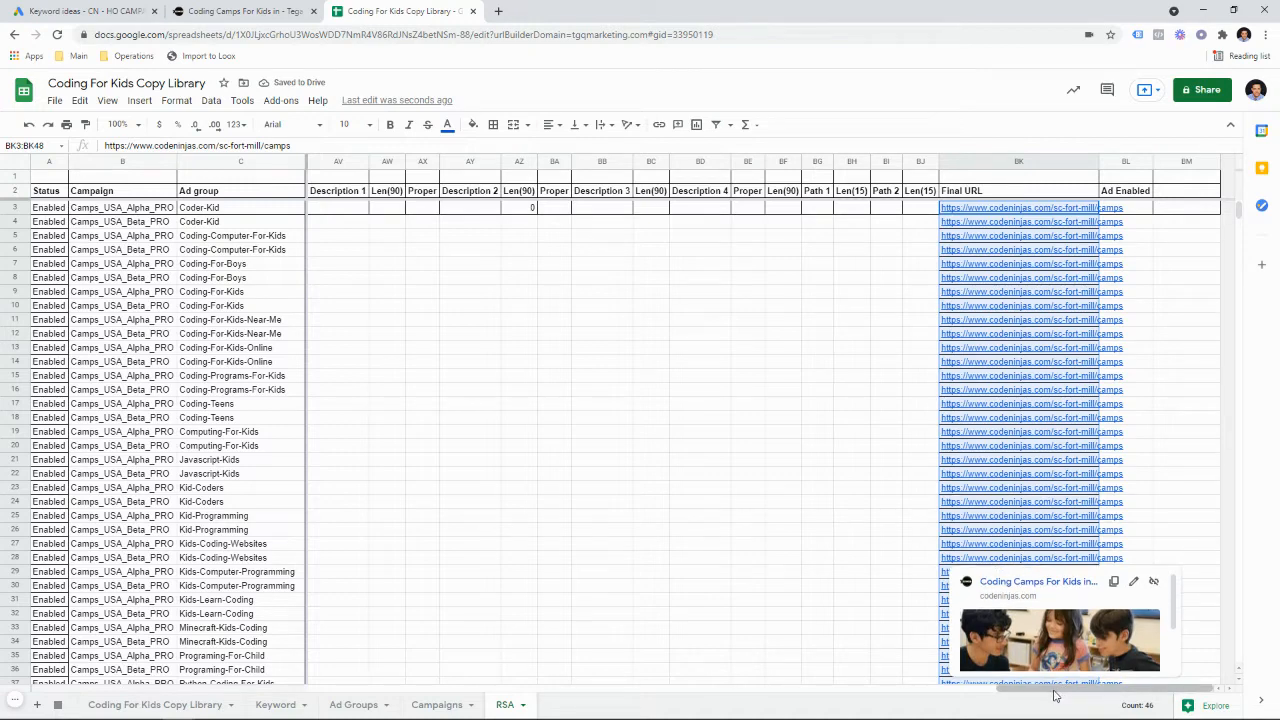
mouse_move(1058, 693)
left_mouse_down()
mouse_move(986, 694)
mouse_move(1063, 693)
left_mouse_up()
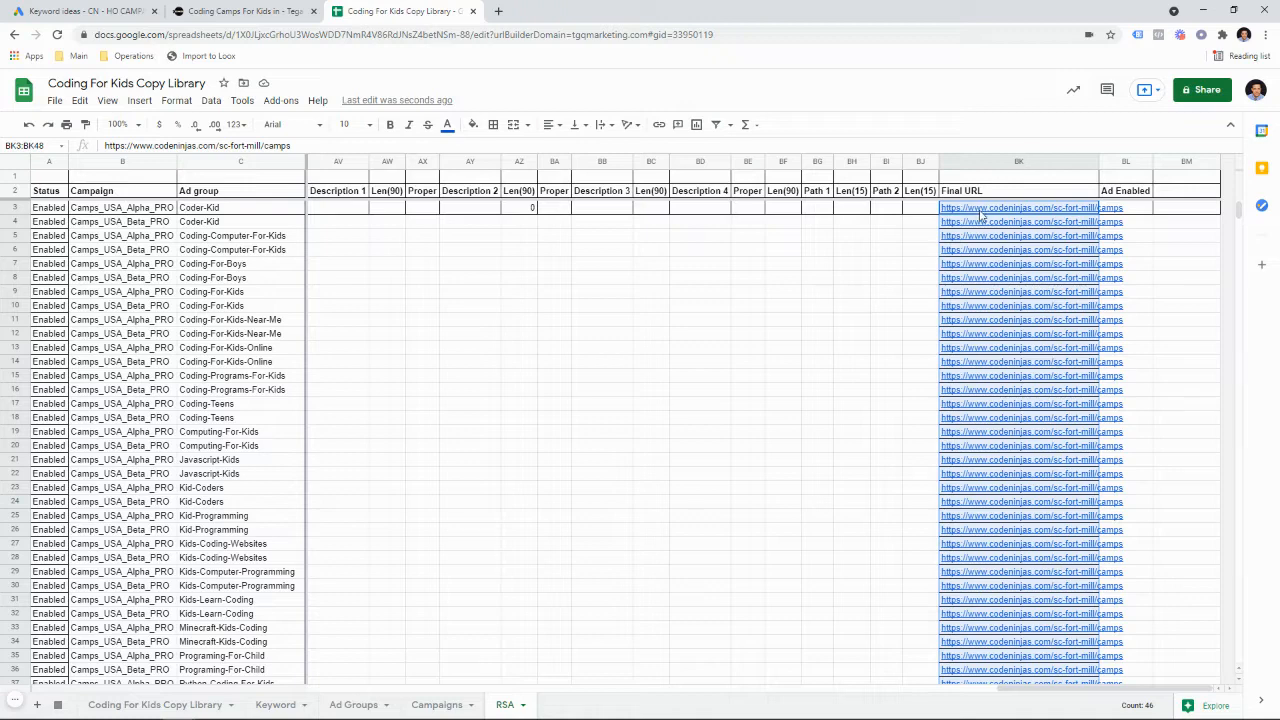
left_click(234, 224)
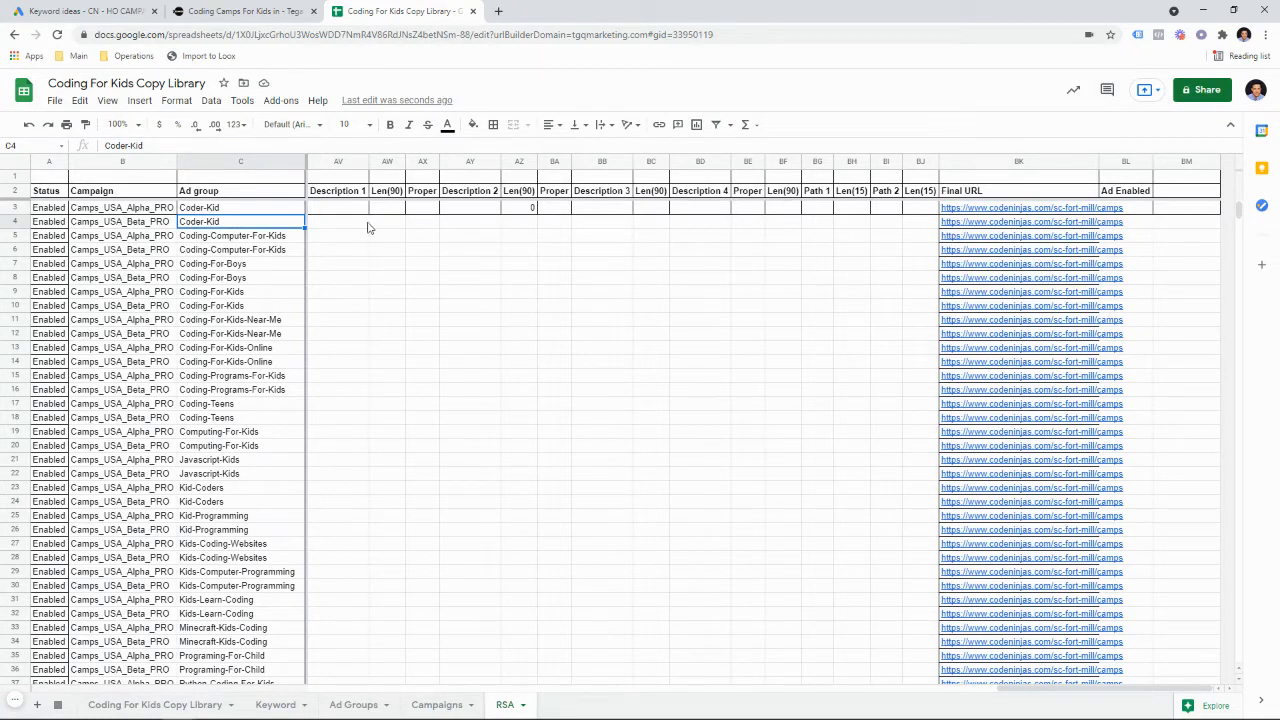
left_click(279, 211)
left_click(279, 222)
Copy the sentence "Transform your child's love for technology into an exciting learning adventure." from the Code Ninjas camps page for Description 1
left_click_drag(1015, 689, 920, 690)
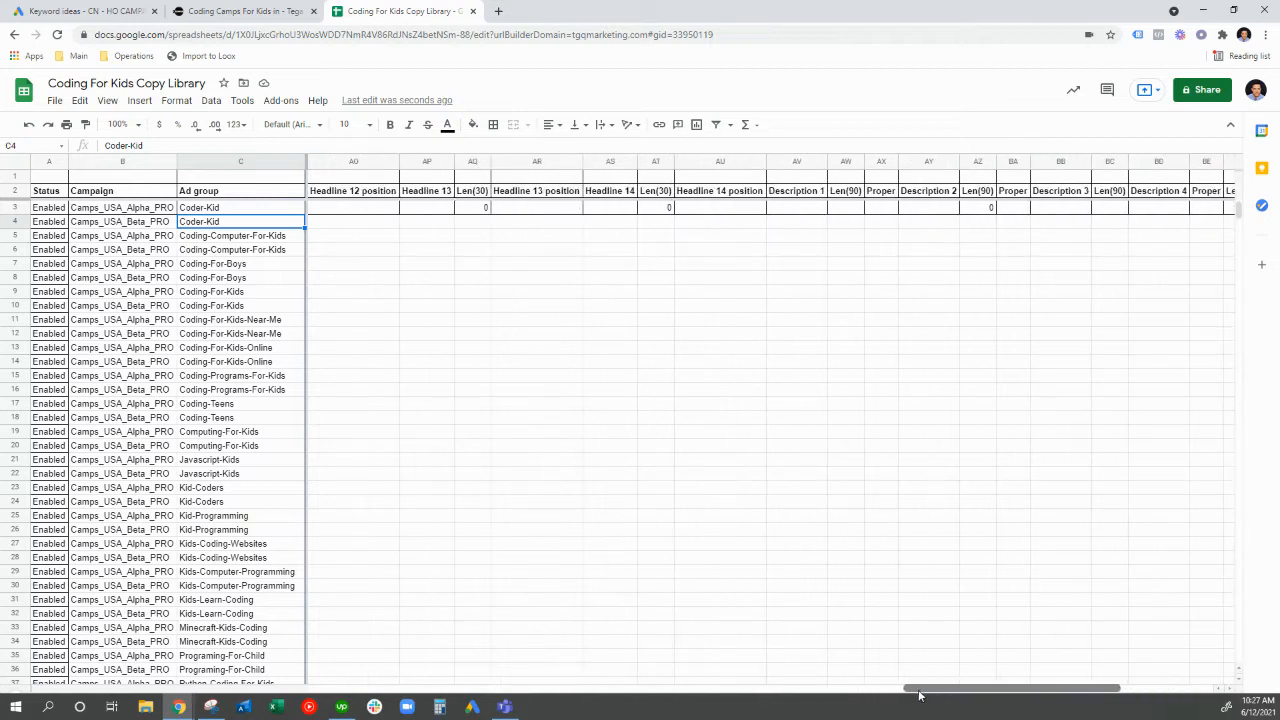
left_click(792, 196)
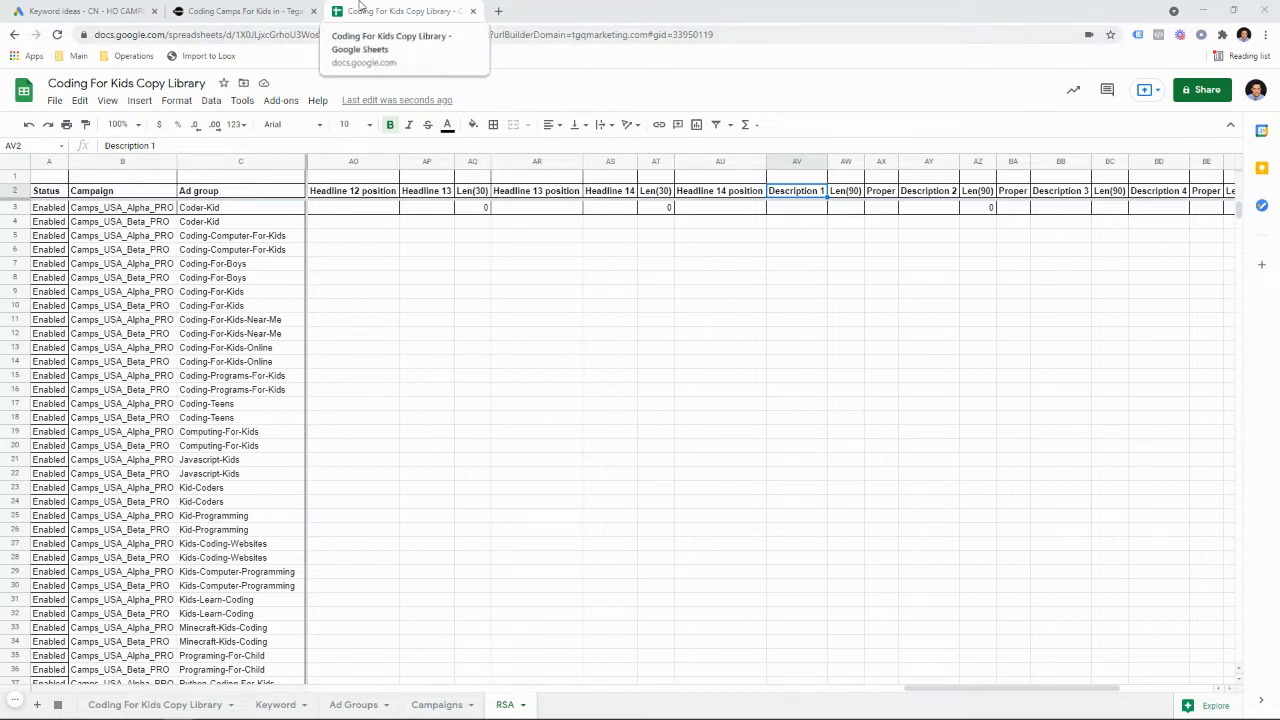
left_click(298, 5)
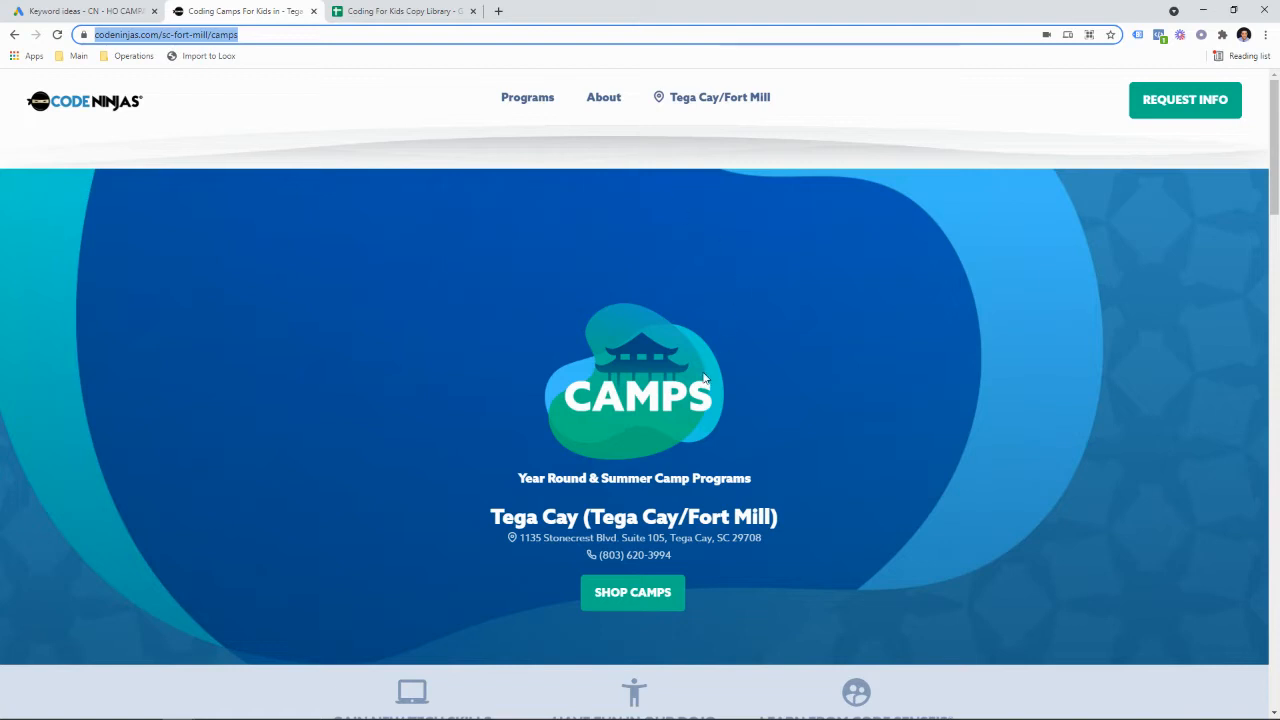
scroll(705, 365, "down", 3)
scroll(734, 360, "down", 2)
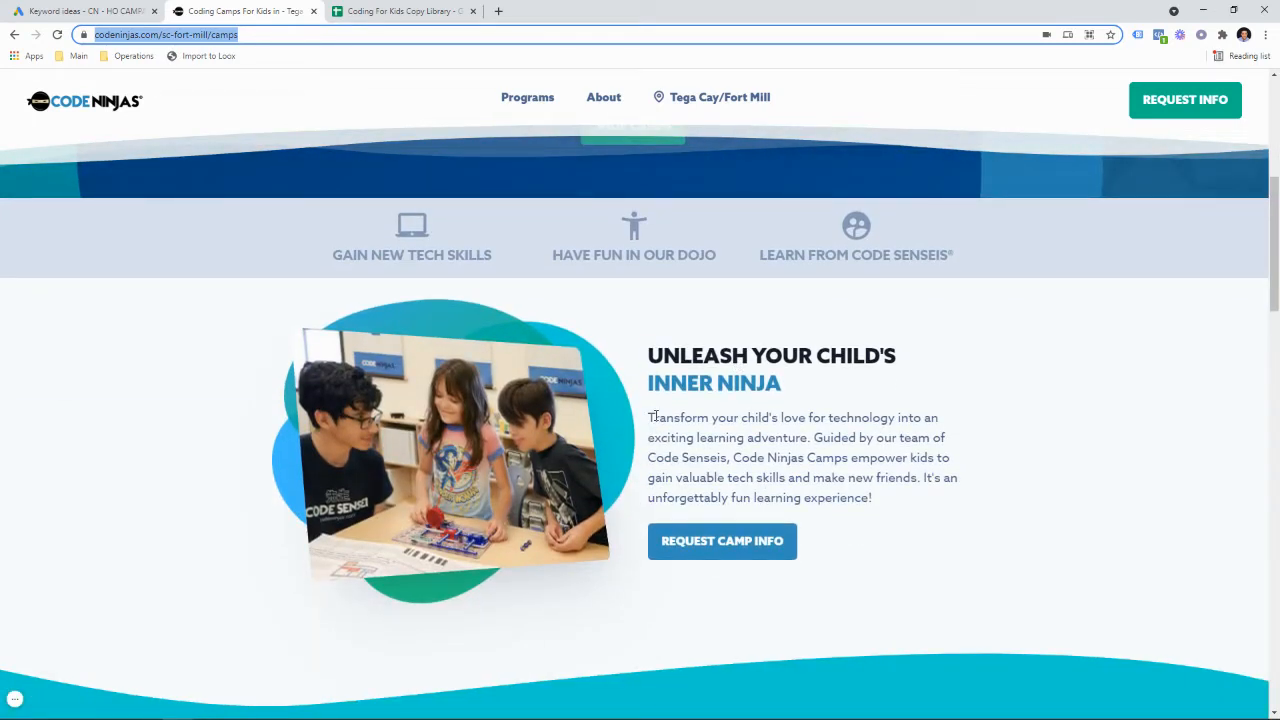
scroll(700, 400, "up", 3)
scroll(730, 405, "down", 7)
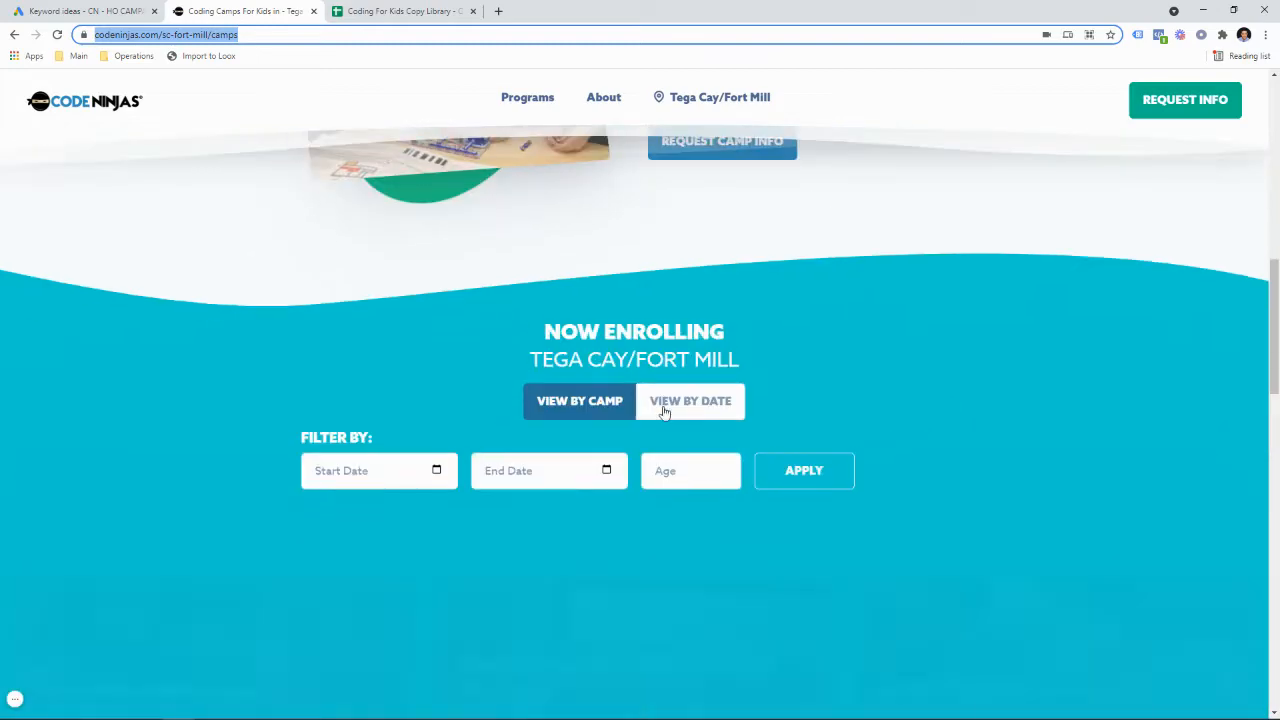
scroll(708, 437, "up", 3)
scroll(793, 358, "up", 2)
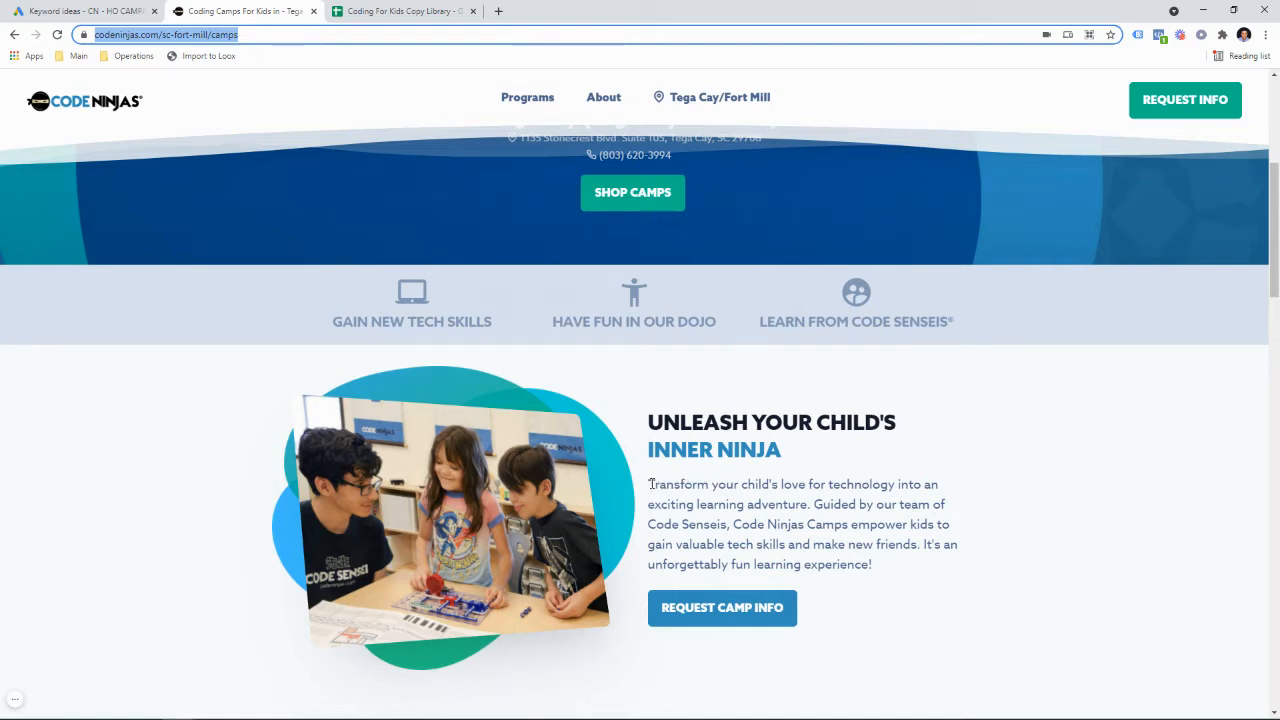
left_click_drag(650, 484, 812, 504)
key("ctrl+c")
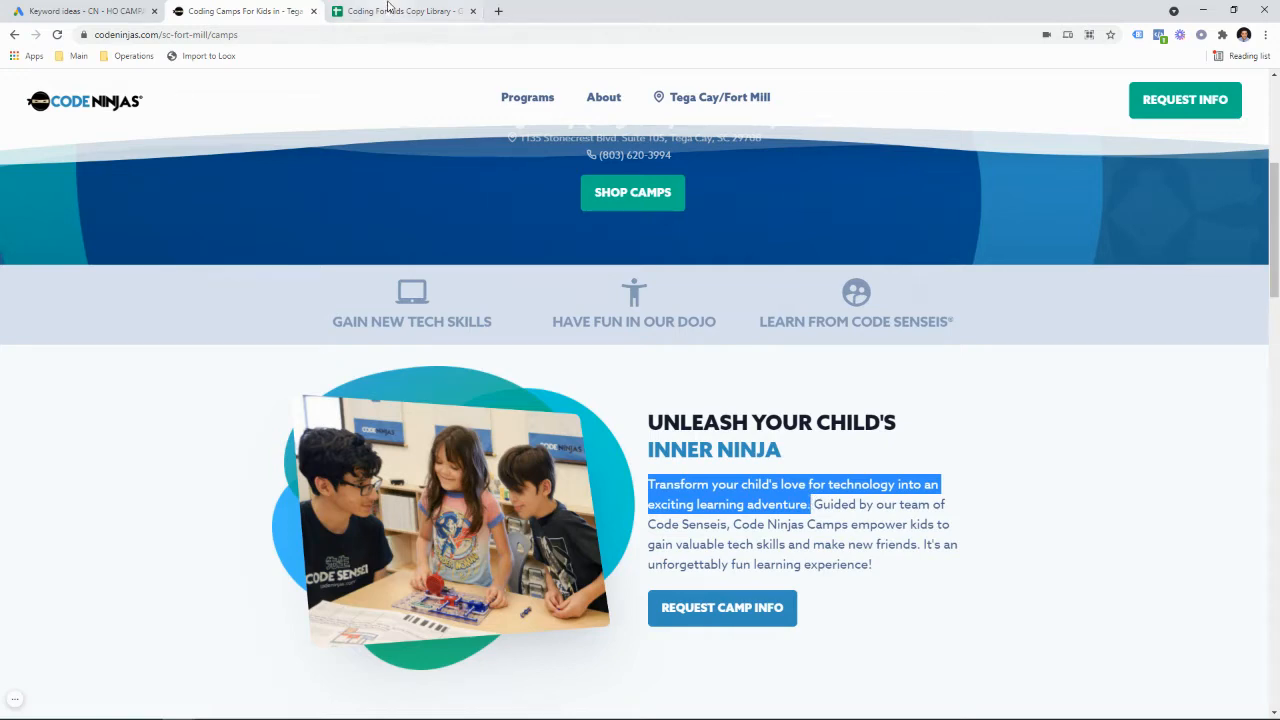
Paste the copied sentence into the Description 1 cell AV3 of the RSA sheet and fit column AV's width to it
left_click(483, 12)
left_click(770, 208)
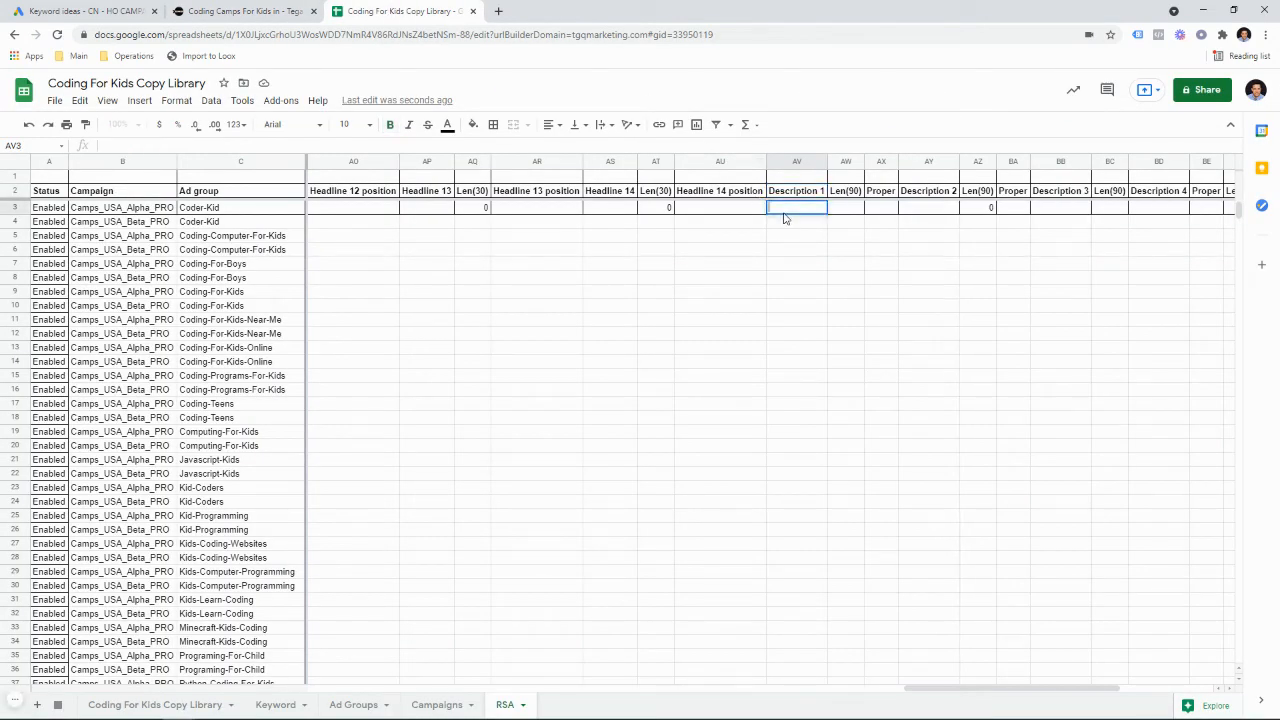
key("ctrl+v")
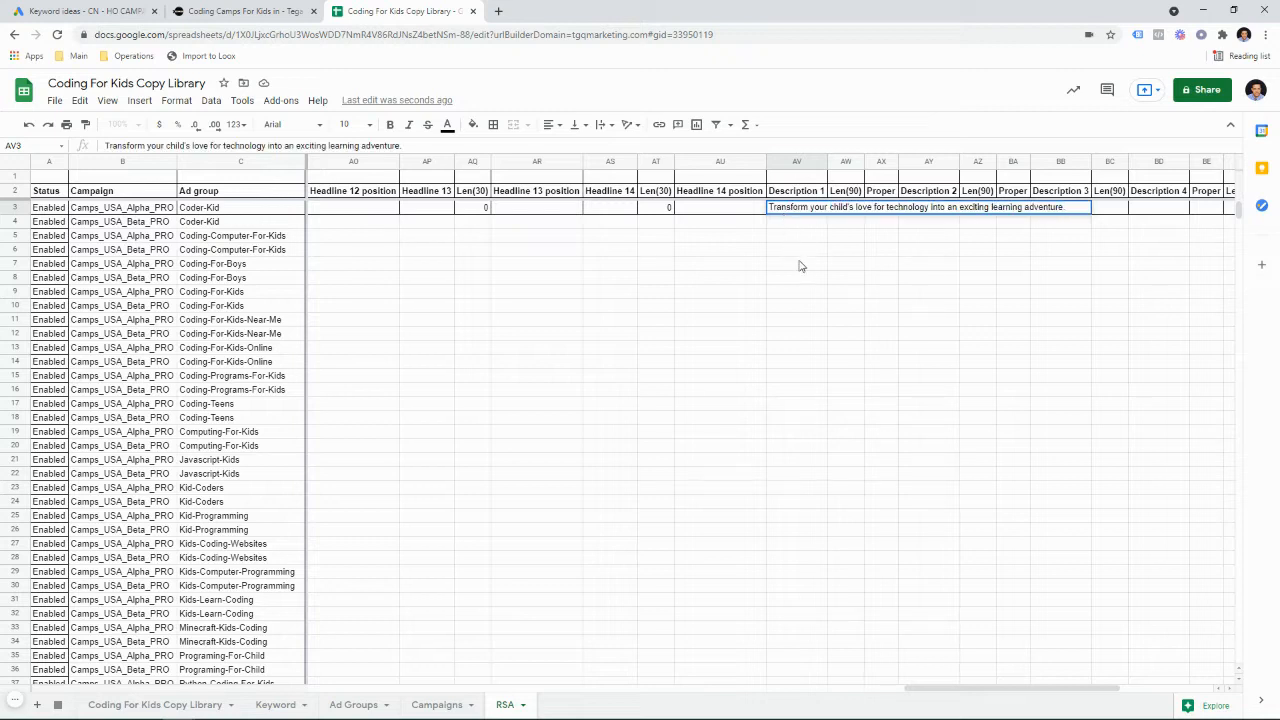
left_click(800, 252)
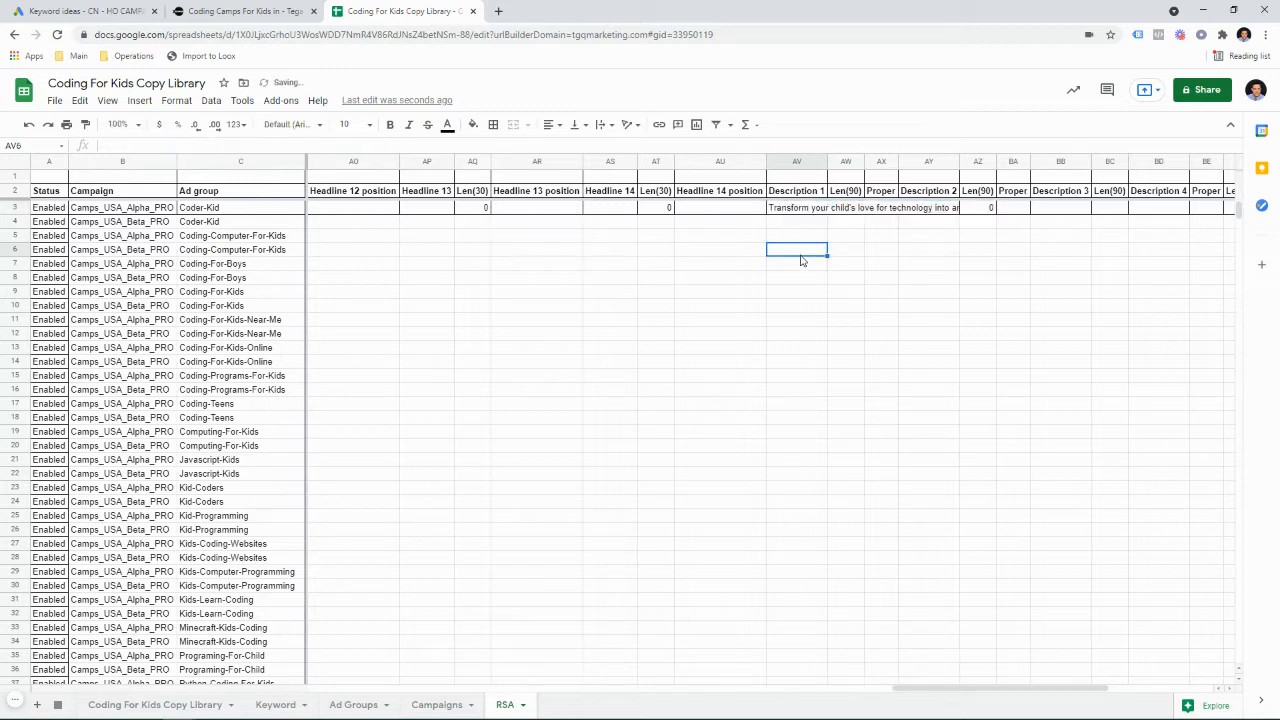
double_click(826, 162)
left_click(1008, 210)
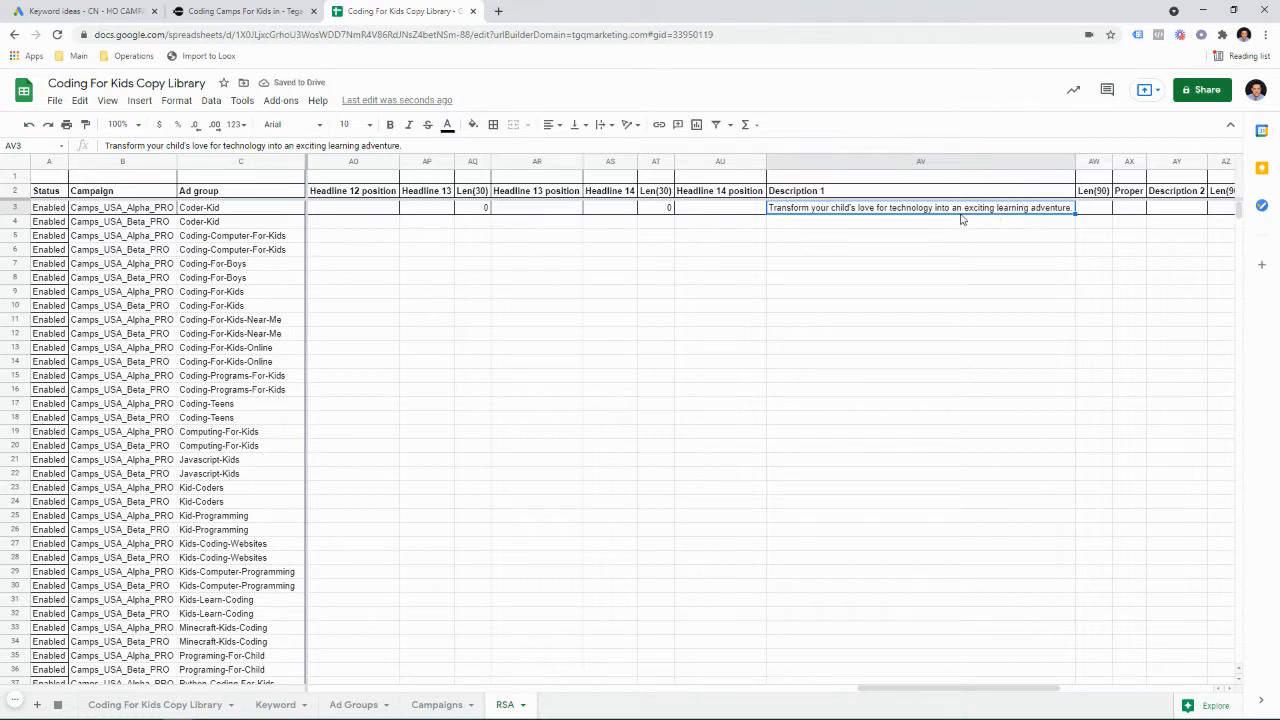
Enter the character count formula =len($AV3) in AW3 and fill it down to row 48
left_click(1102, 211)
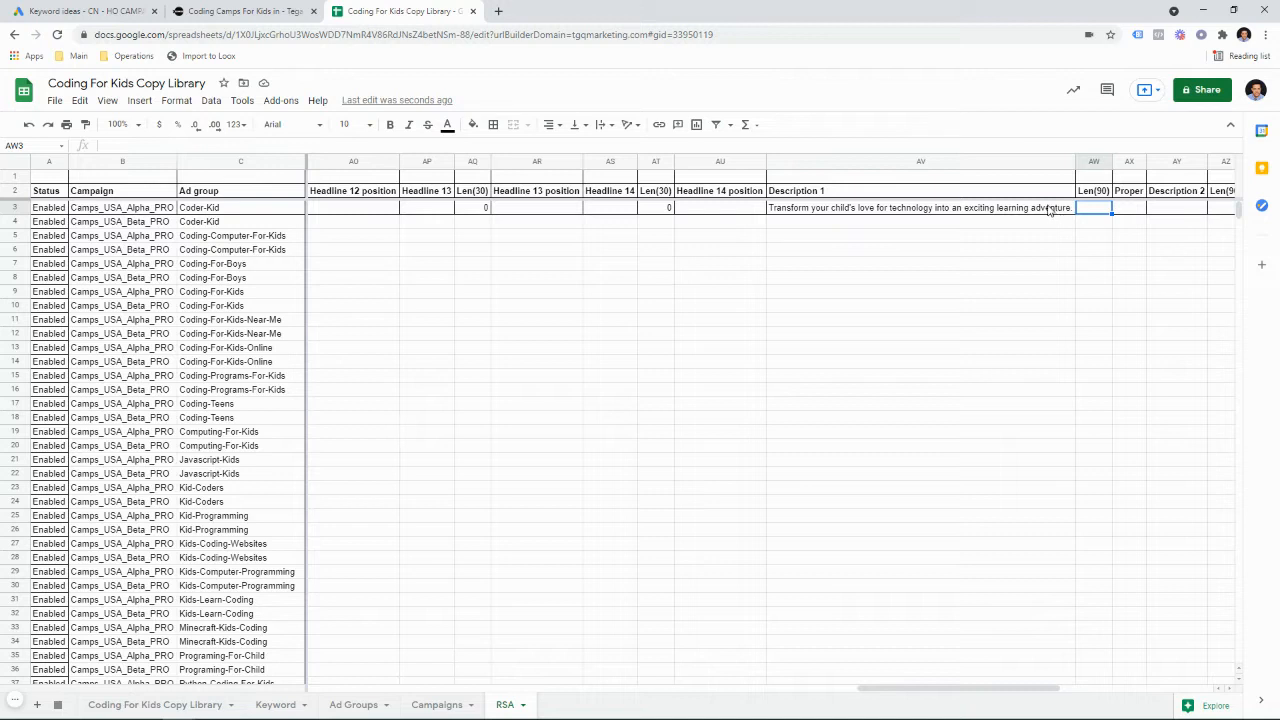
type("=len(")
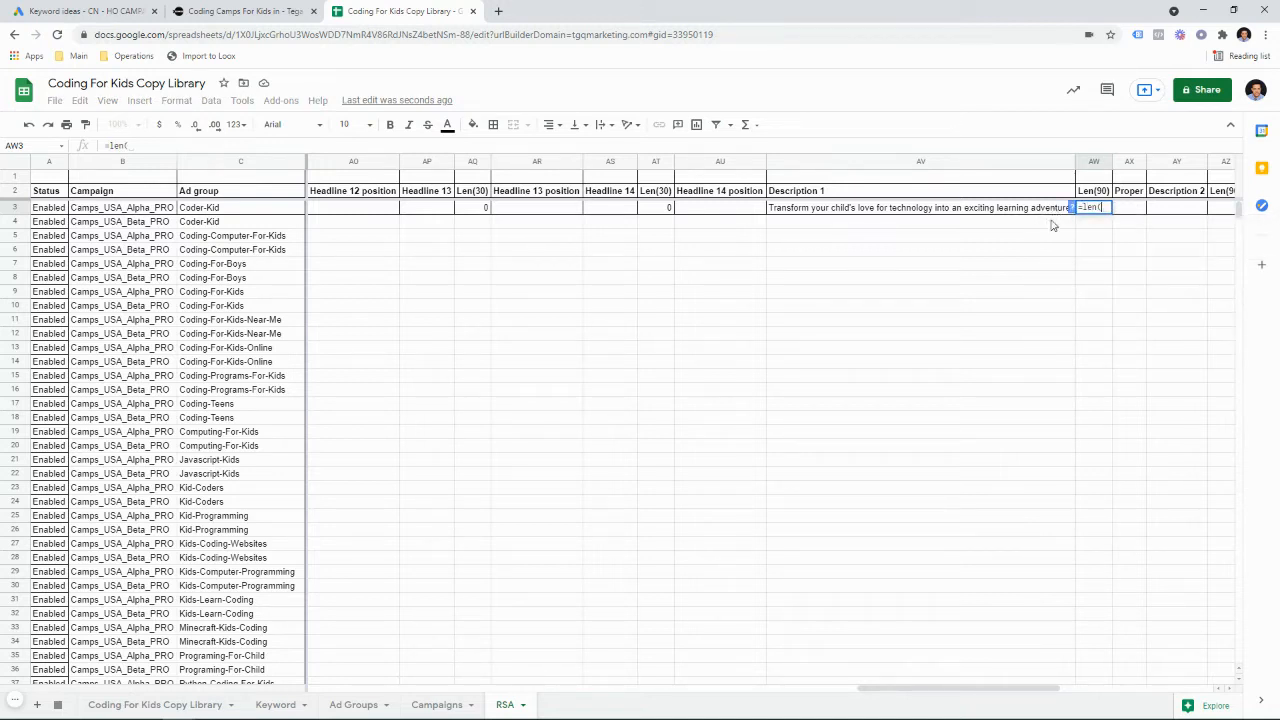
left_click(1052, 211)
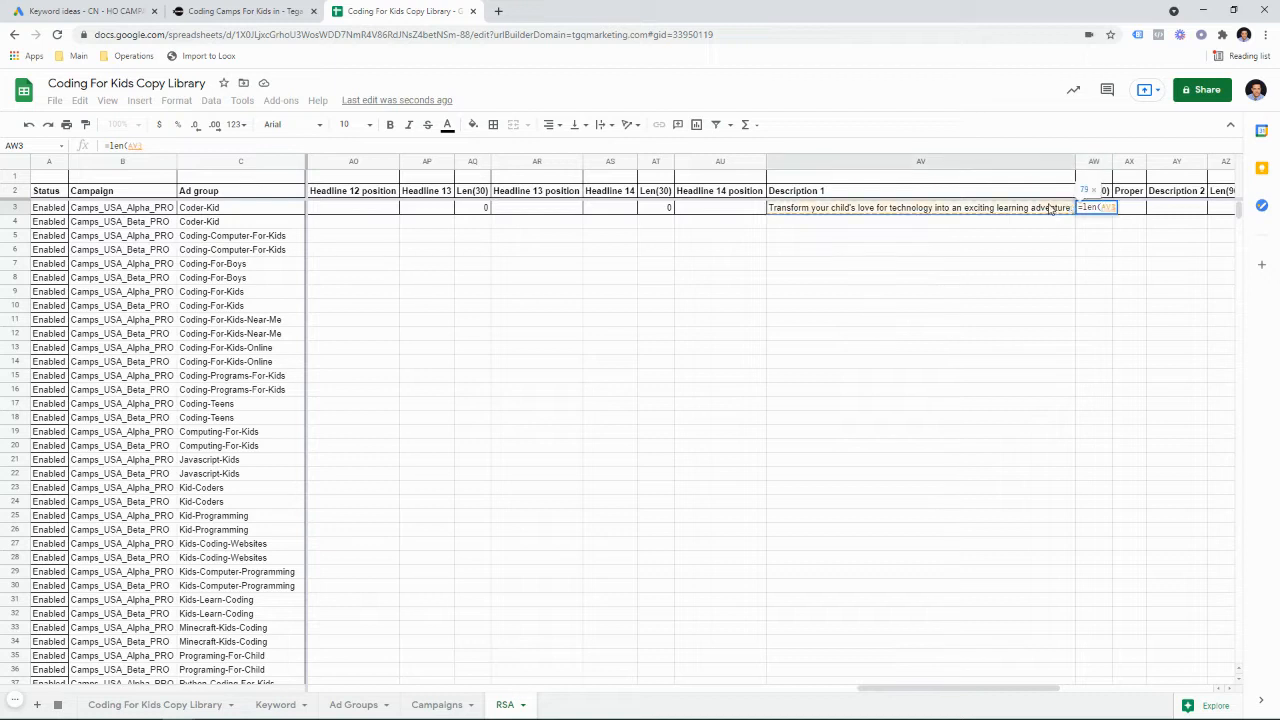
type(")")
key("Return")
left_click(1100, 206)
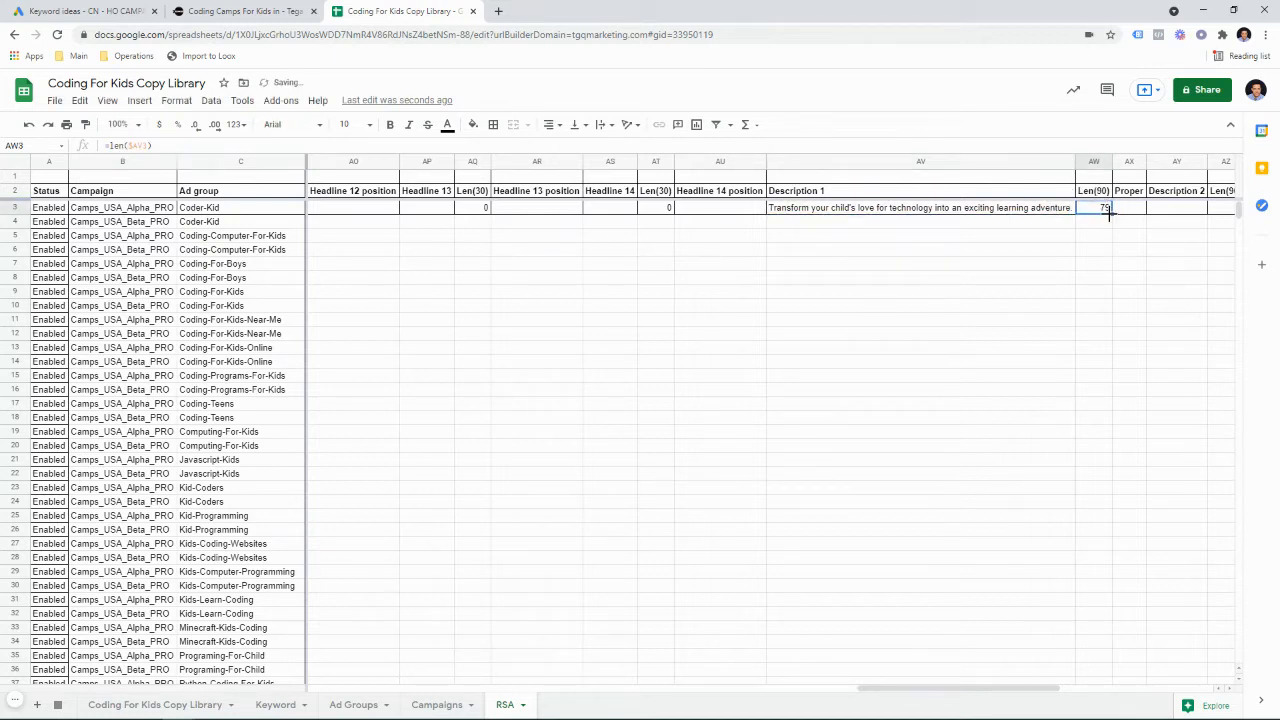
left_click_drag(1108, 213, 1105, 560)
scroll(1110, 540, "up", 5)
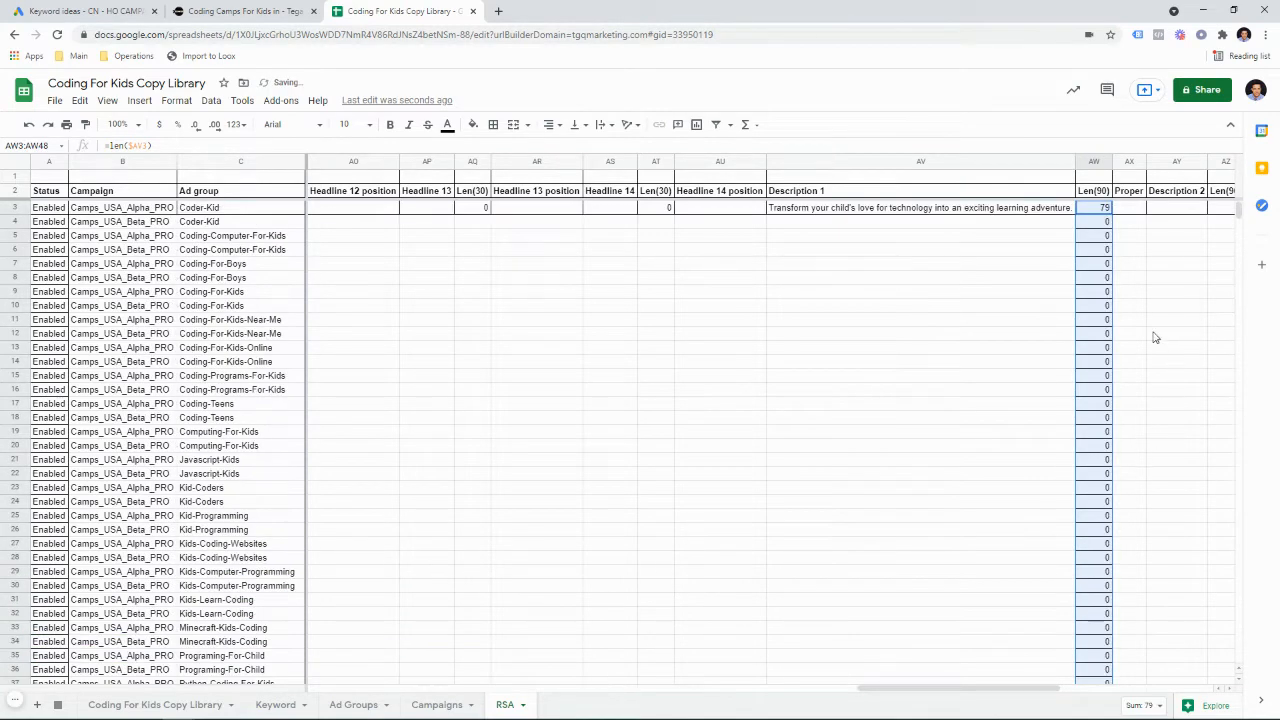
Enter =PROPER($AV3) in the Proper column cell AX3 and fill it down to row 48
left_click(1132, 208)
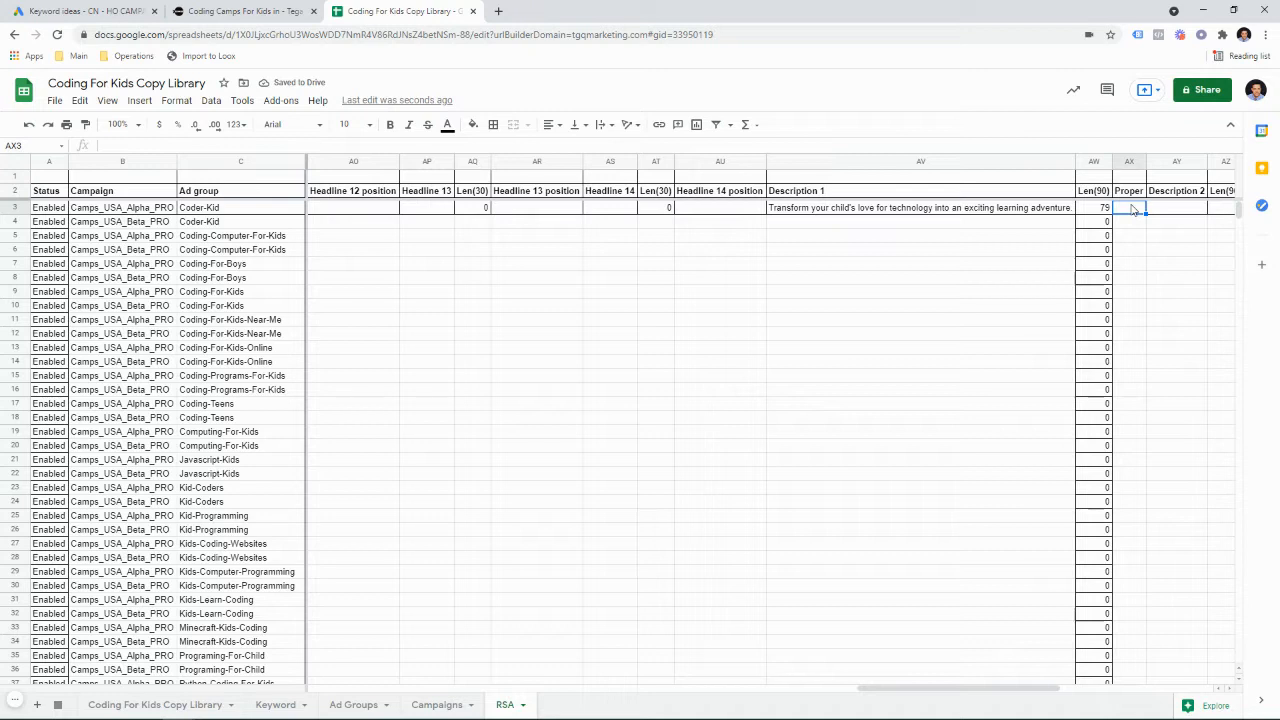
type("=pro")
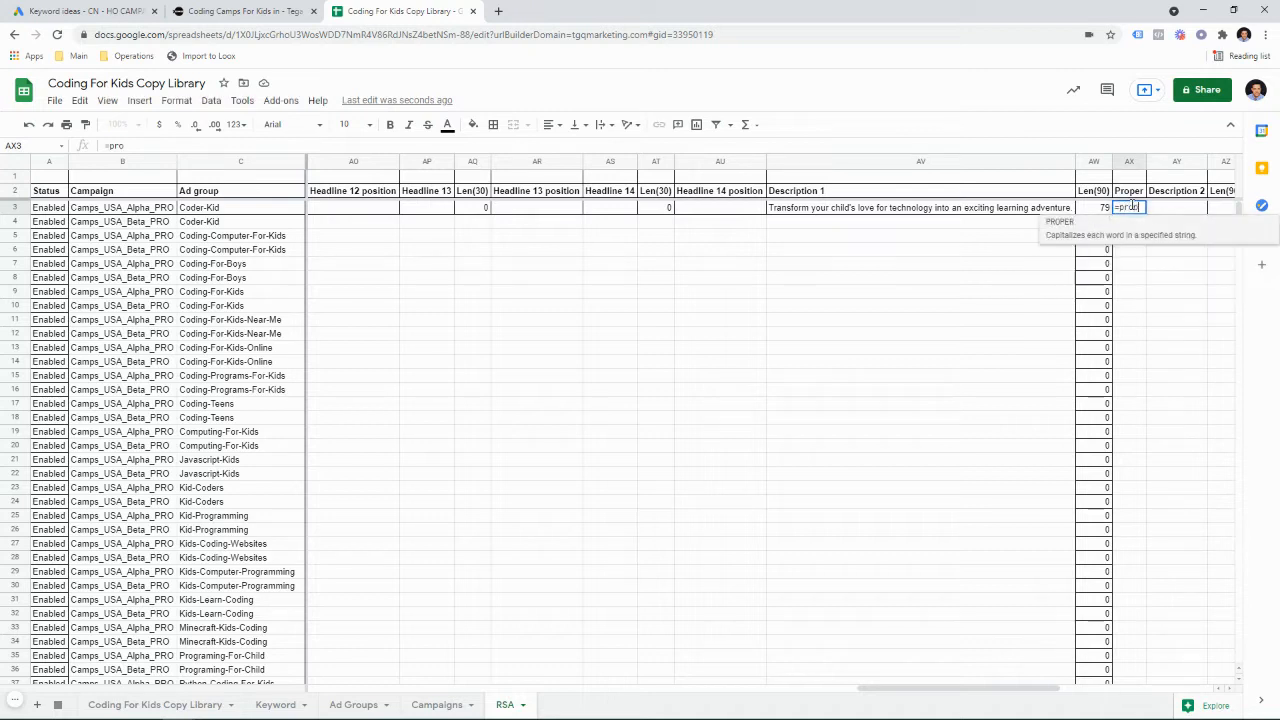
type("per")
key("Tab")
left_click(1030, 210)
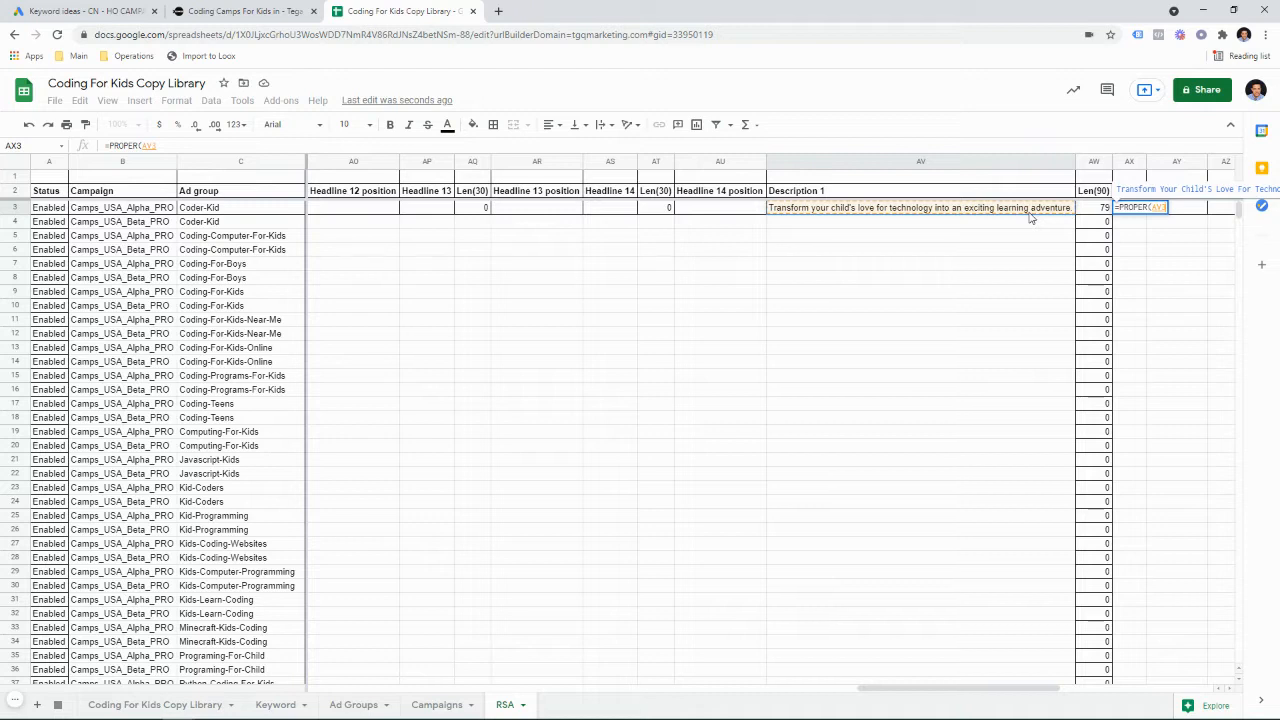
key("F4")
key("Return")
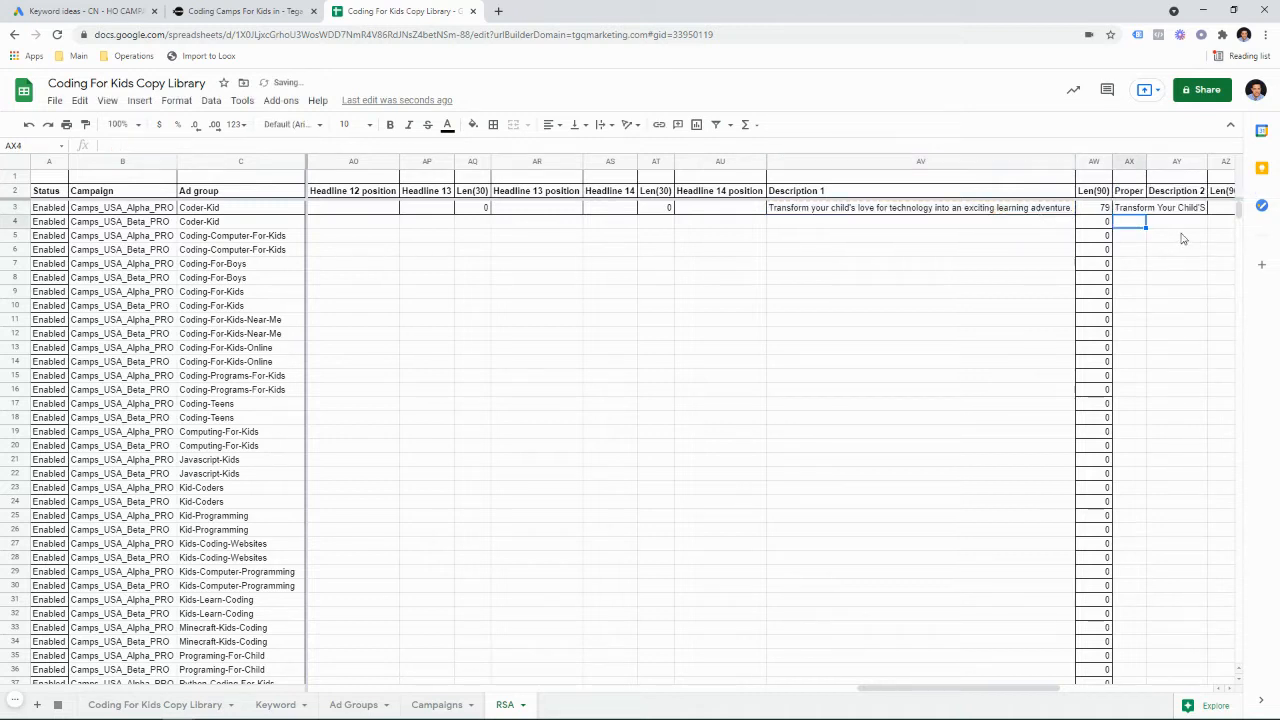
left_click(1128, 210)
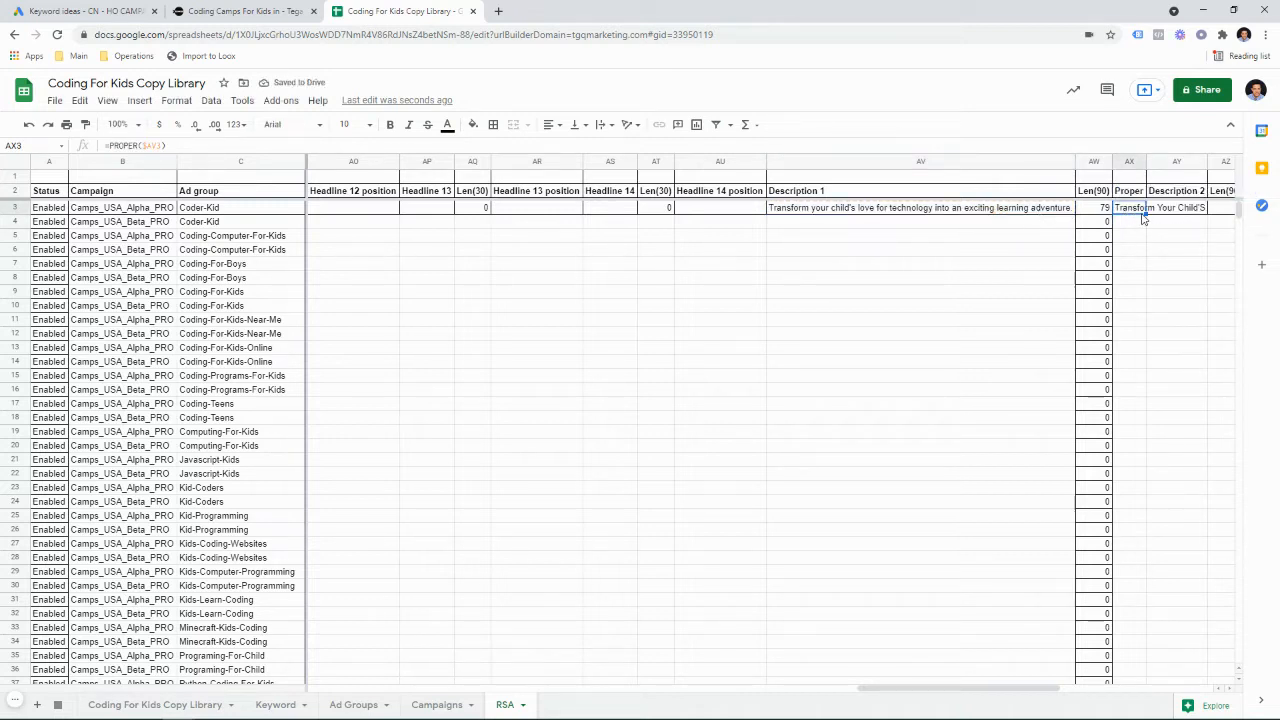
left_click_drag(1147, 214, 1132, 573)
scroll(1135, 556, "up", 5)
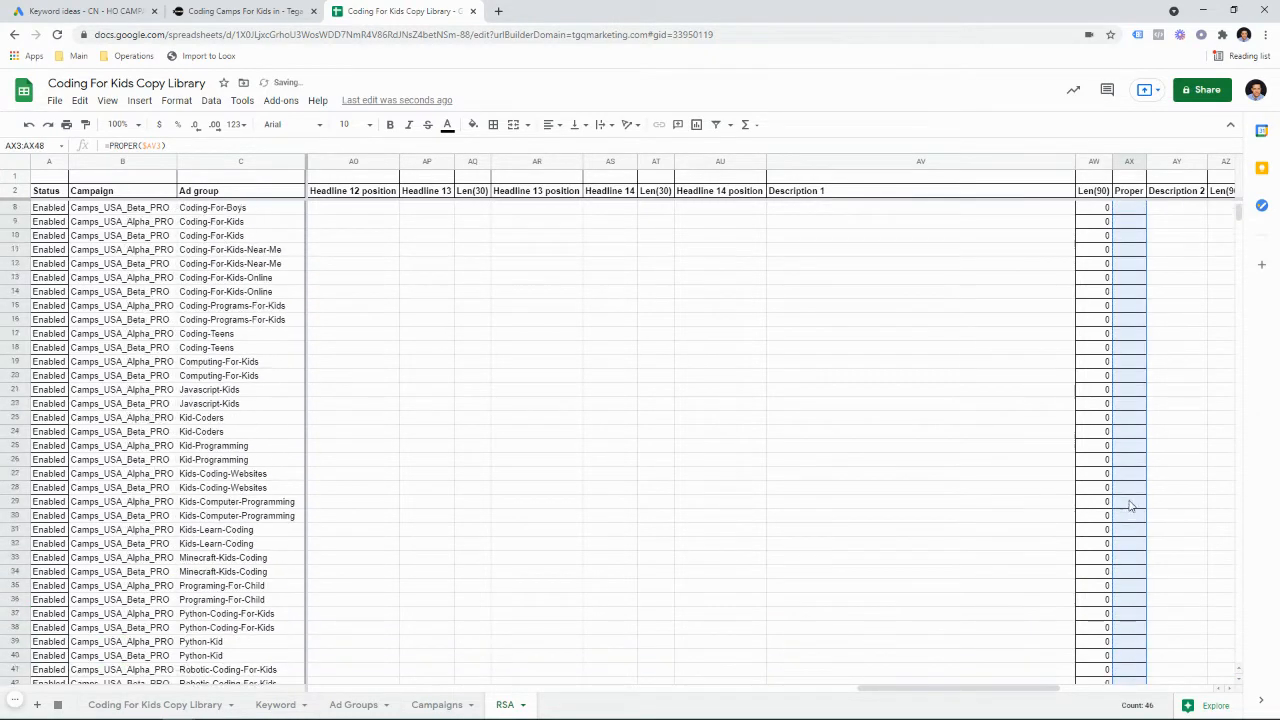
Replace the Description 1 text in AV3 with the capitalized text from AX3 as plain values and correct "Child'S" to "Child's"
left_click(1127, 209)
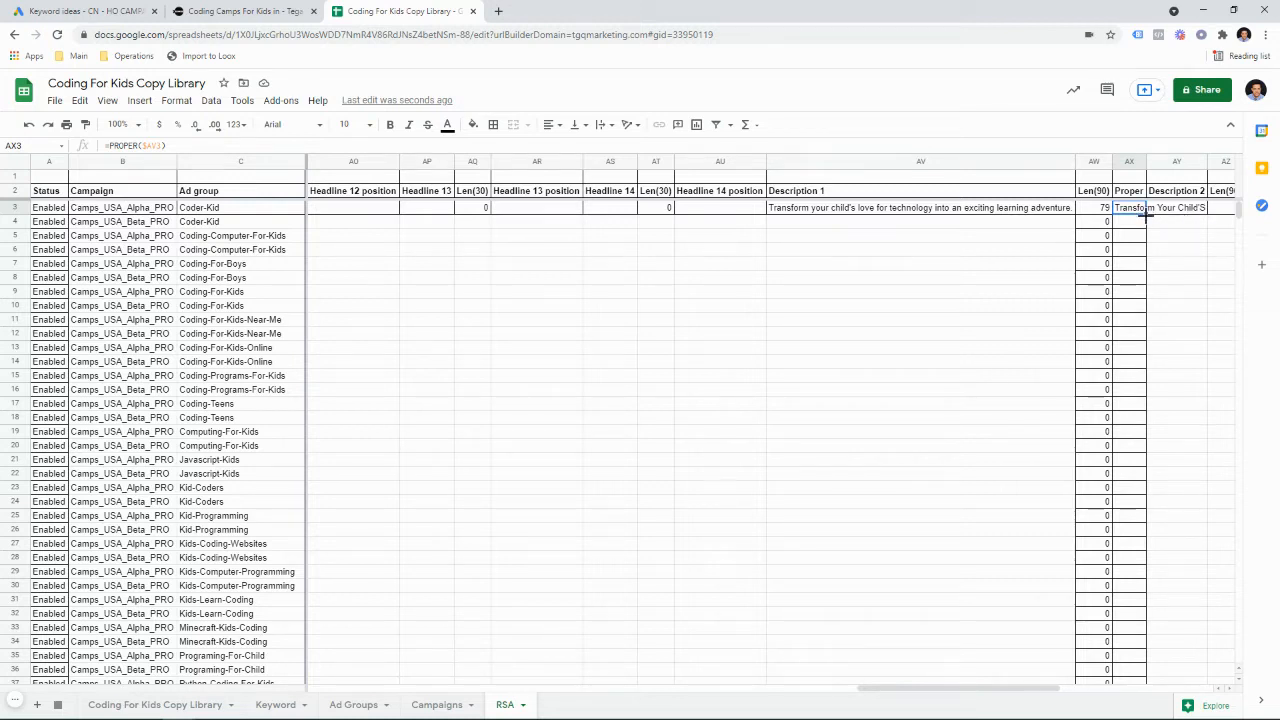
left_click(993, 211)
type("Transform Your Child'S Love For Technology Into An Exciting Learning Adventure.")
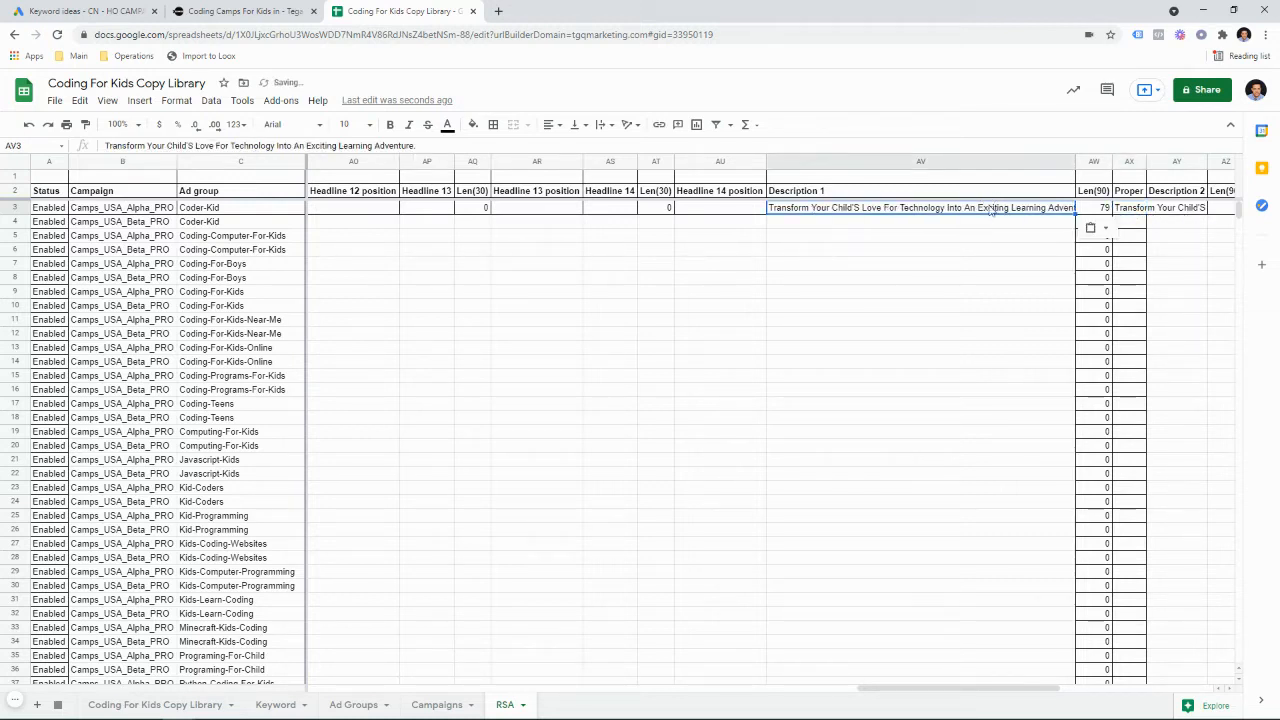
double_click(861, 211)
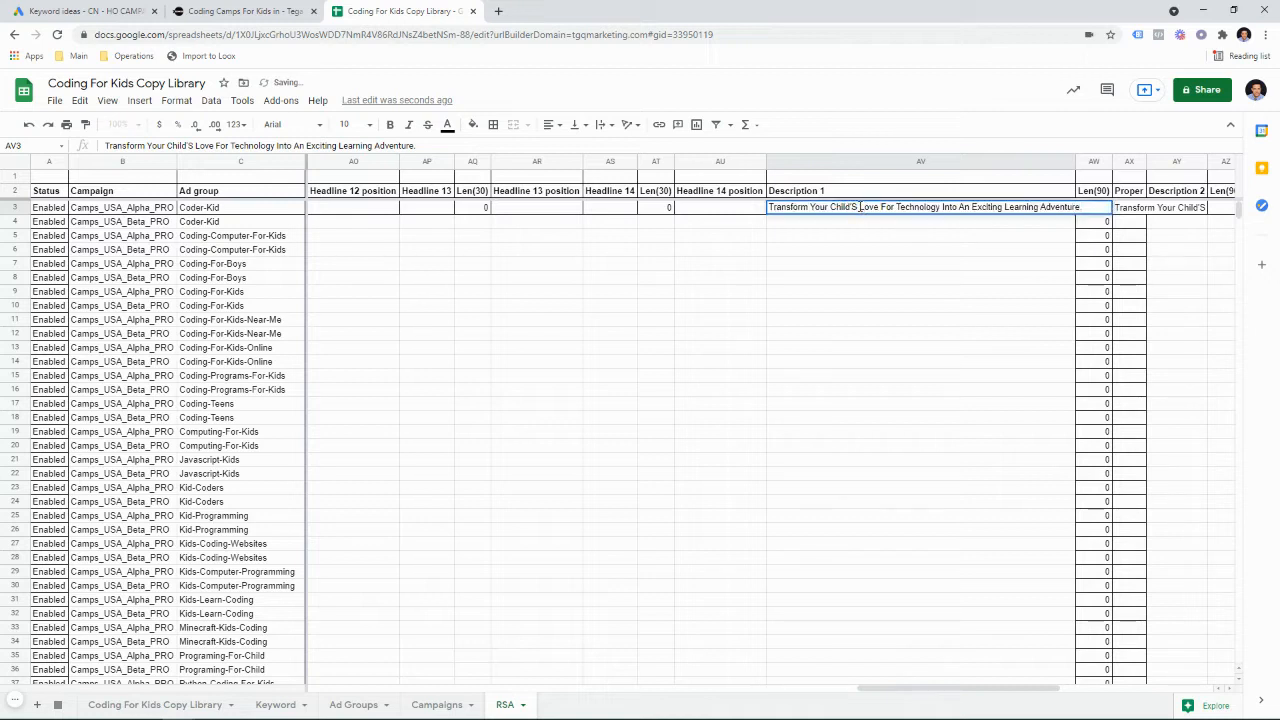
left_click(860, 207)
key("BackSpace")
type("s")
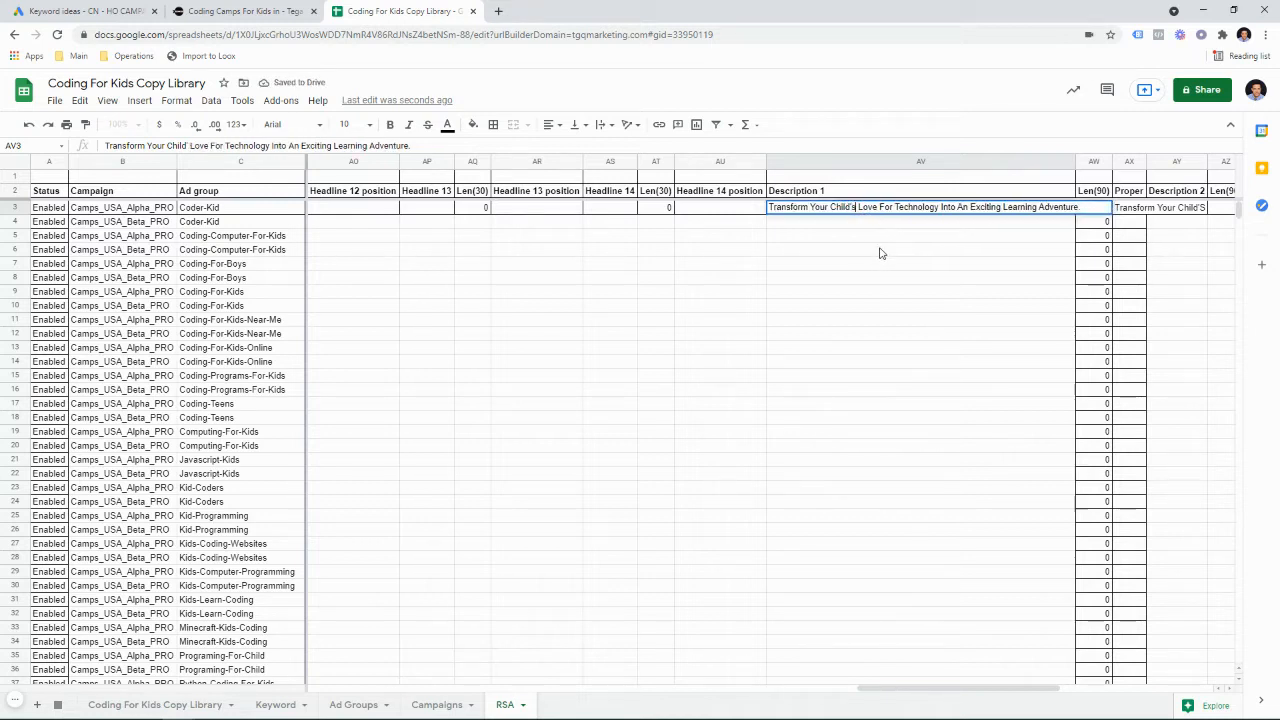
left_click(937, 266)
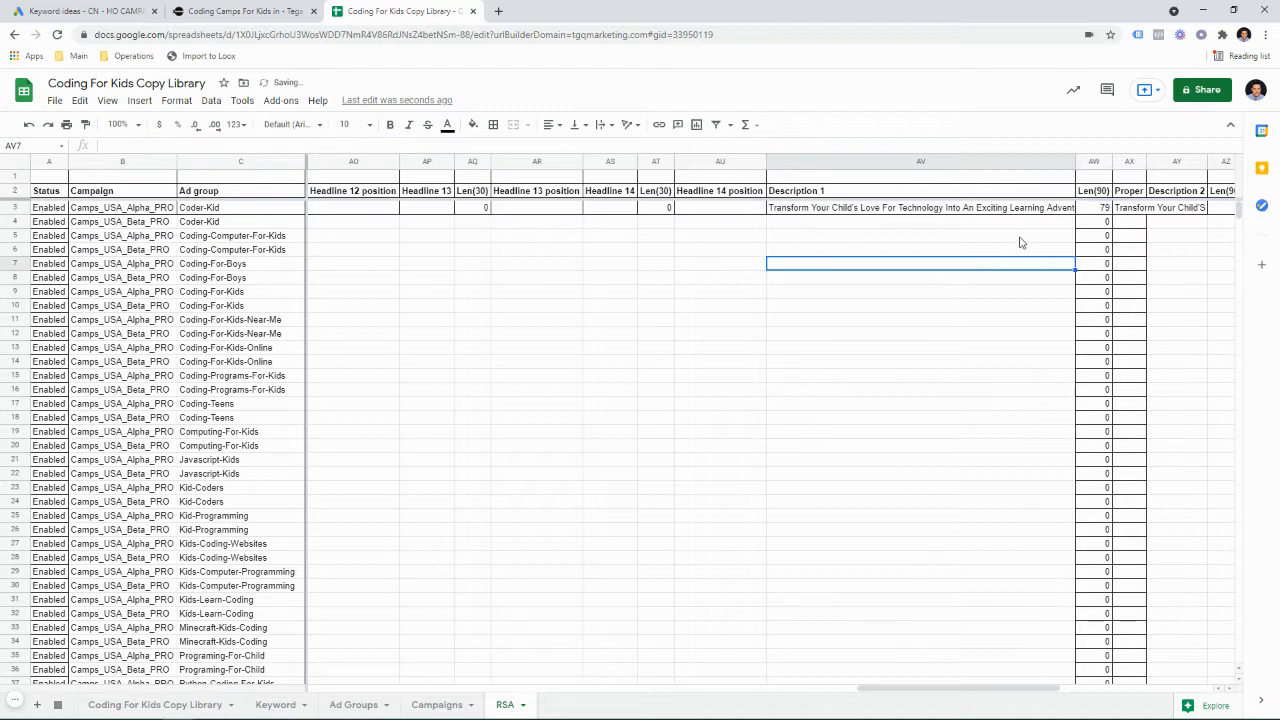
left_click(975, 208)
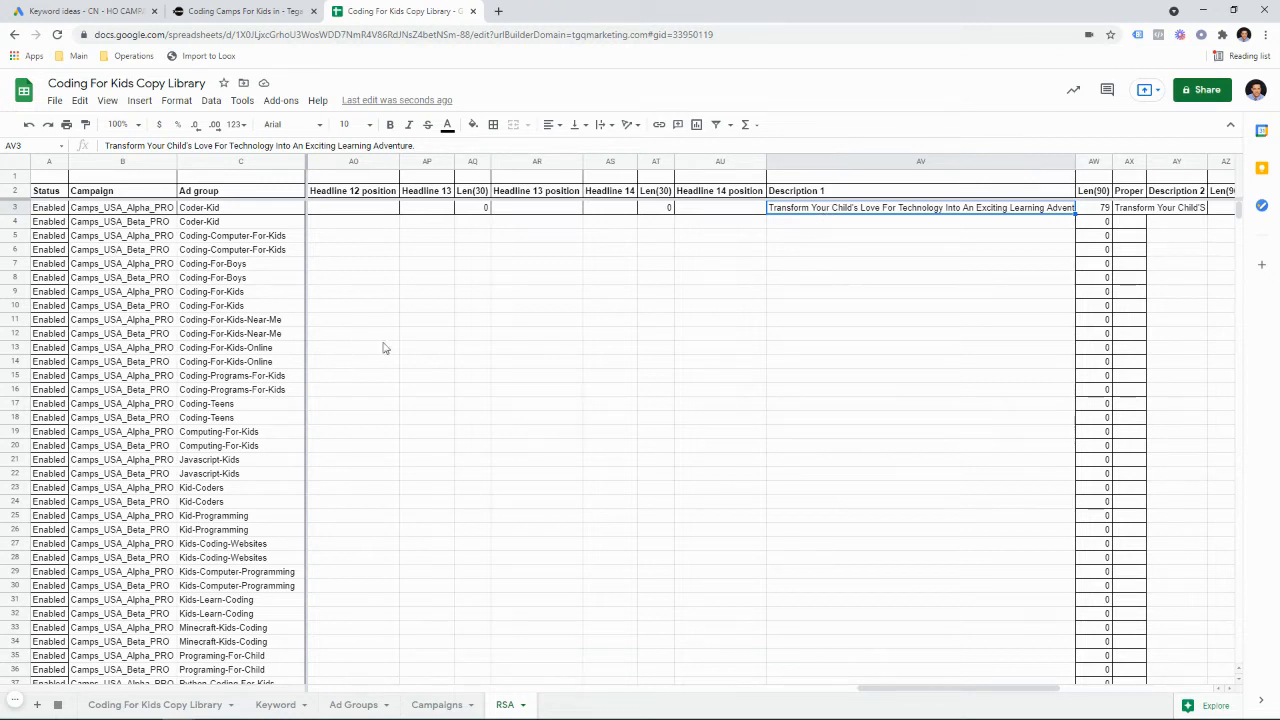
scroll(374, 417, "down", 1)
scroll(285, 430, "up", 1)
scroll(274, 482, "down", 6)
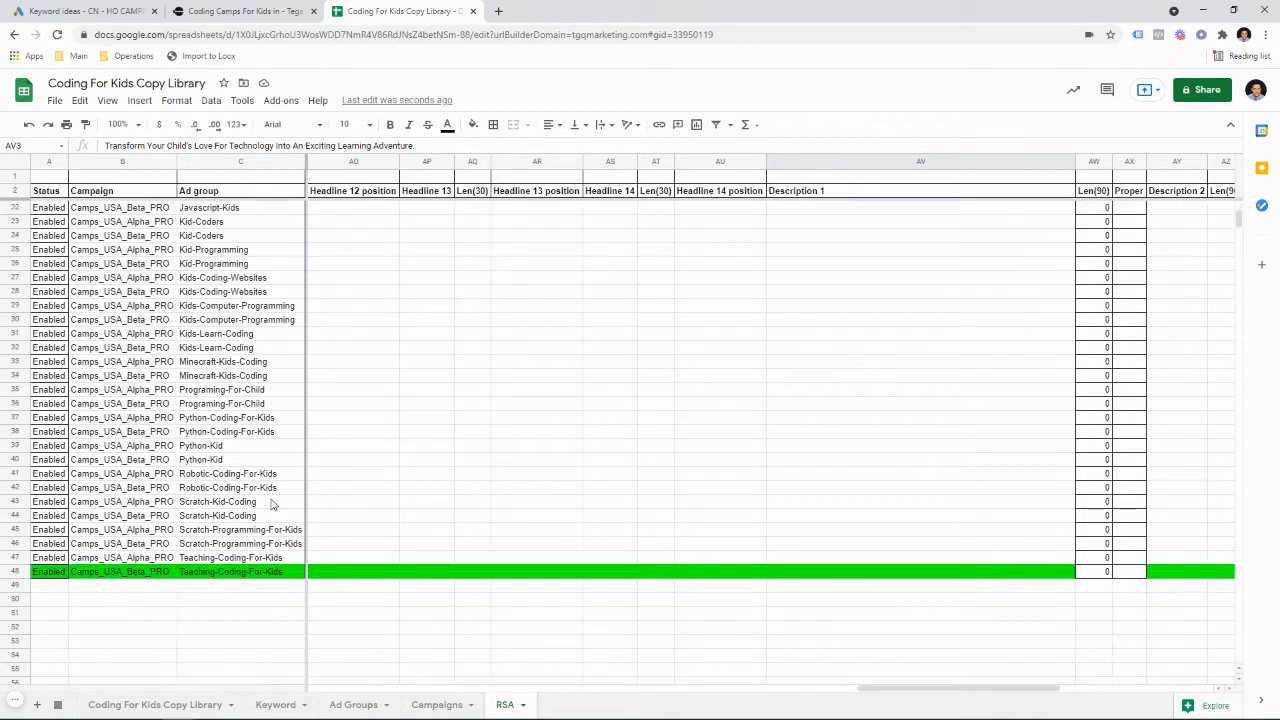
scroll(268, 485, "up", 6)
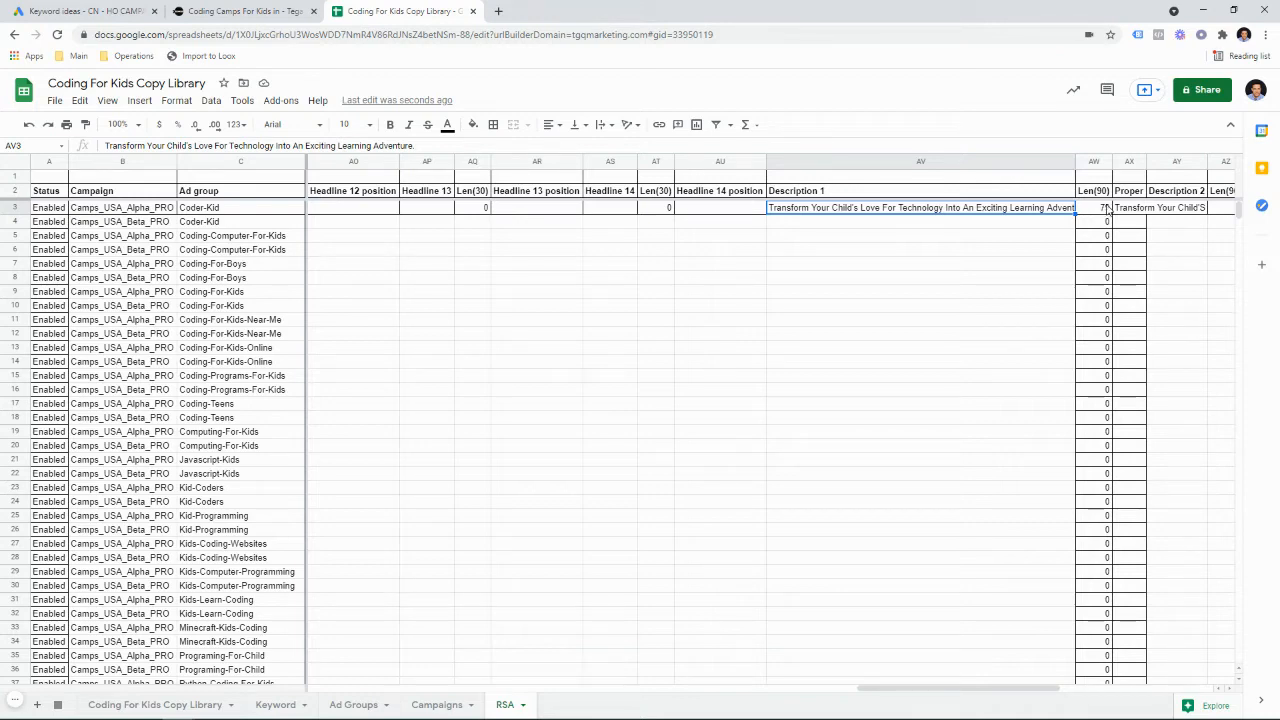
scroll(270, 600, "down", 5)
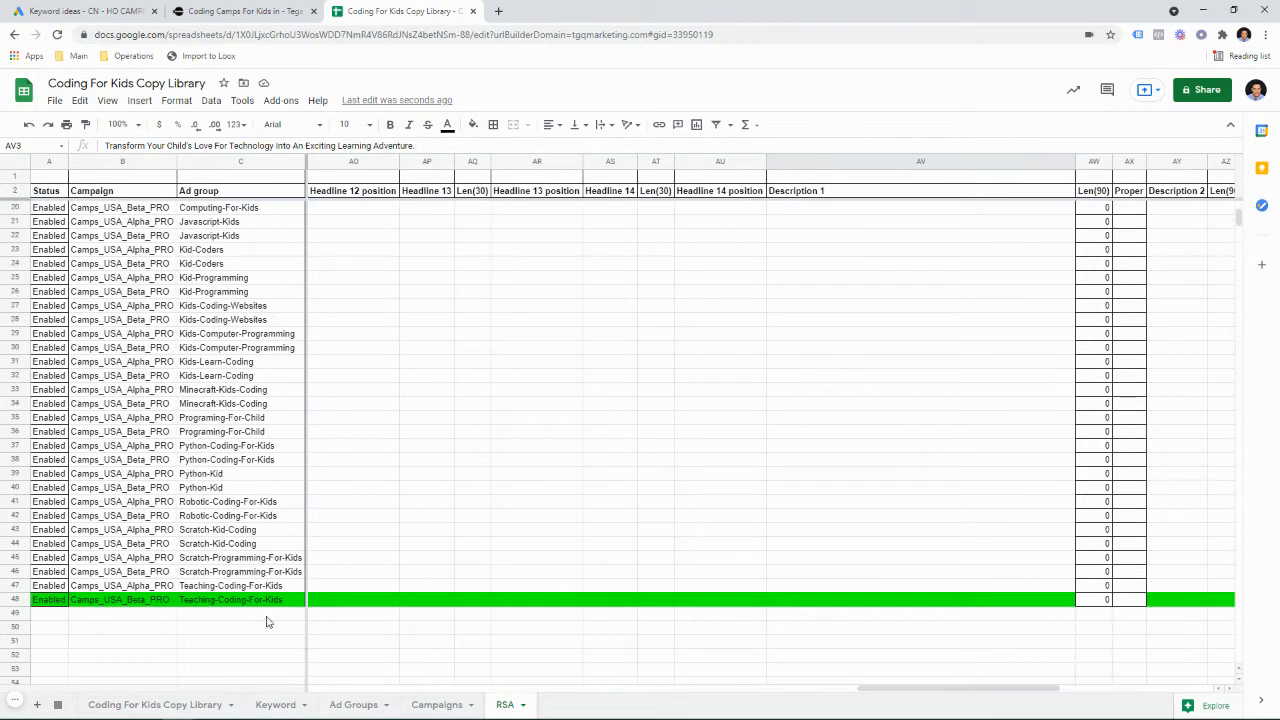
scroll(262, 600, "up", 5)
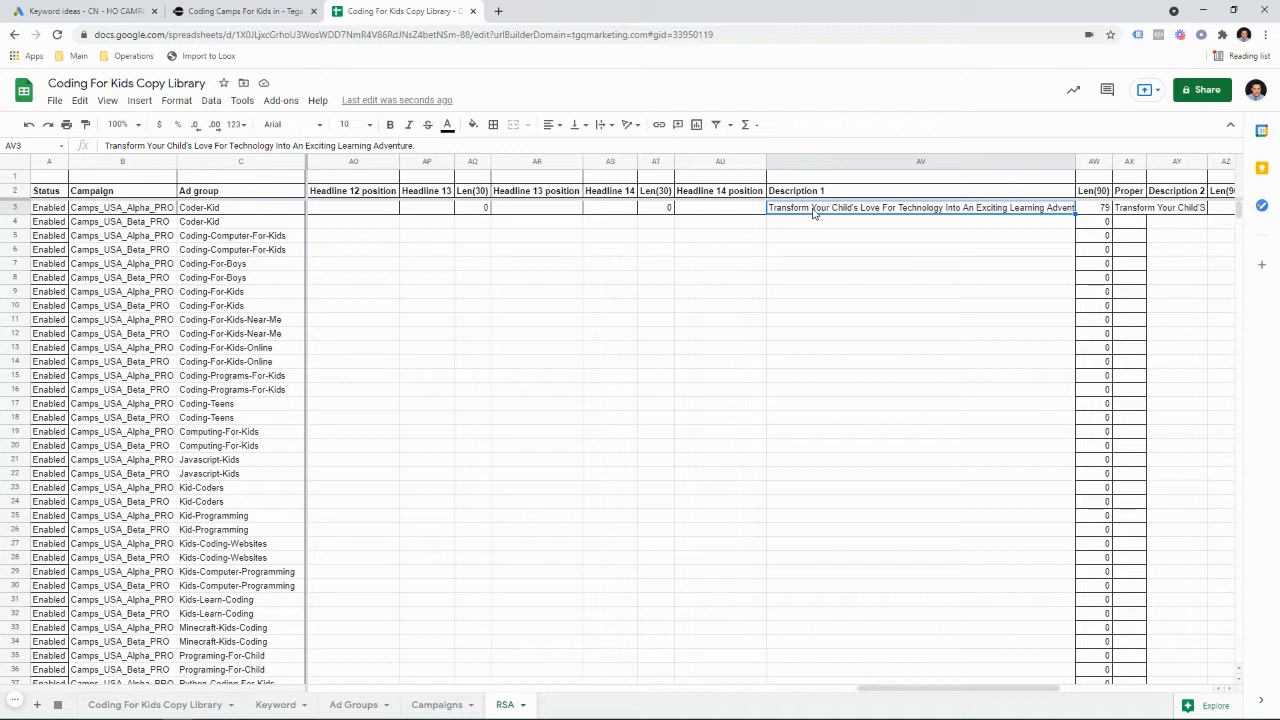
Replace "Child's" with "Coder Kid's" in the Description 1 text in AV3
double_click(830, 207)
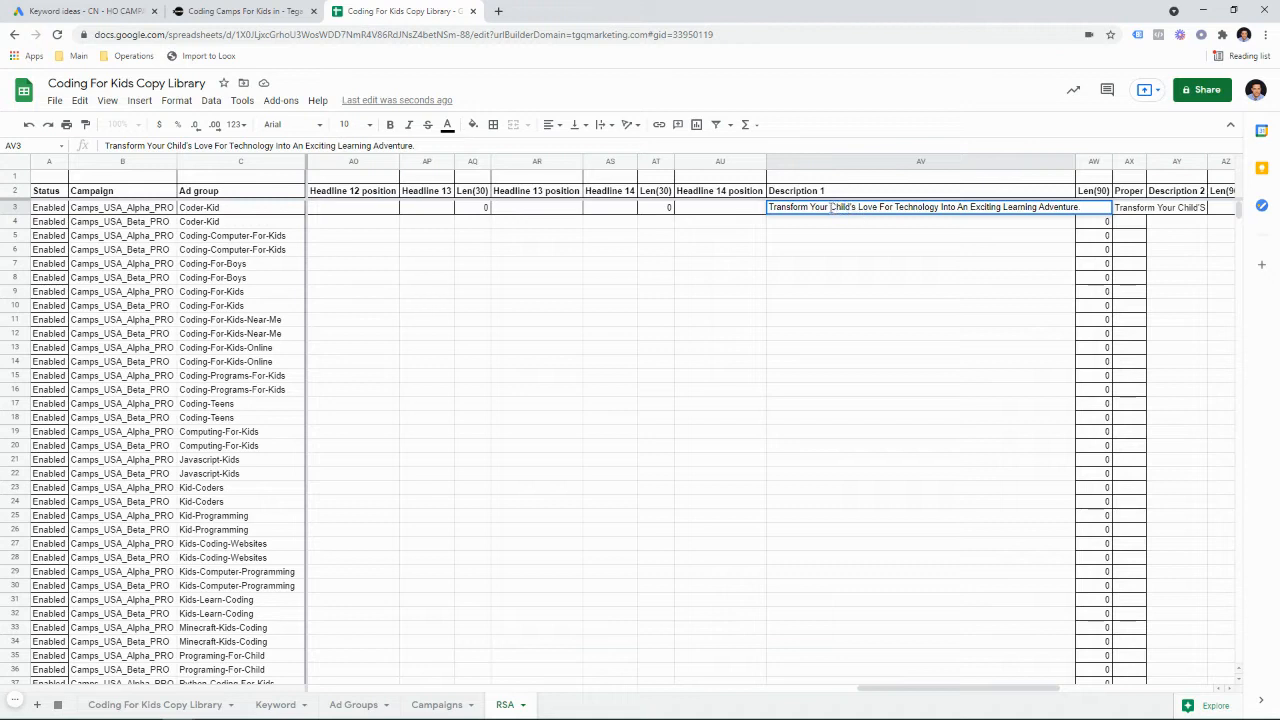
left_click_drag(833, 207, 857, 207)
type("Code")
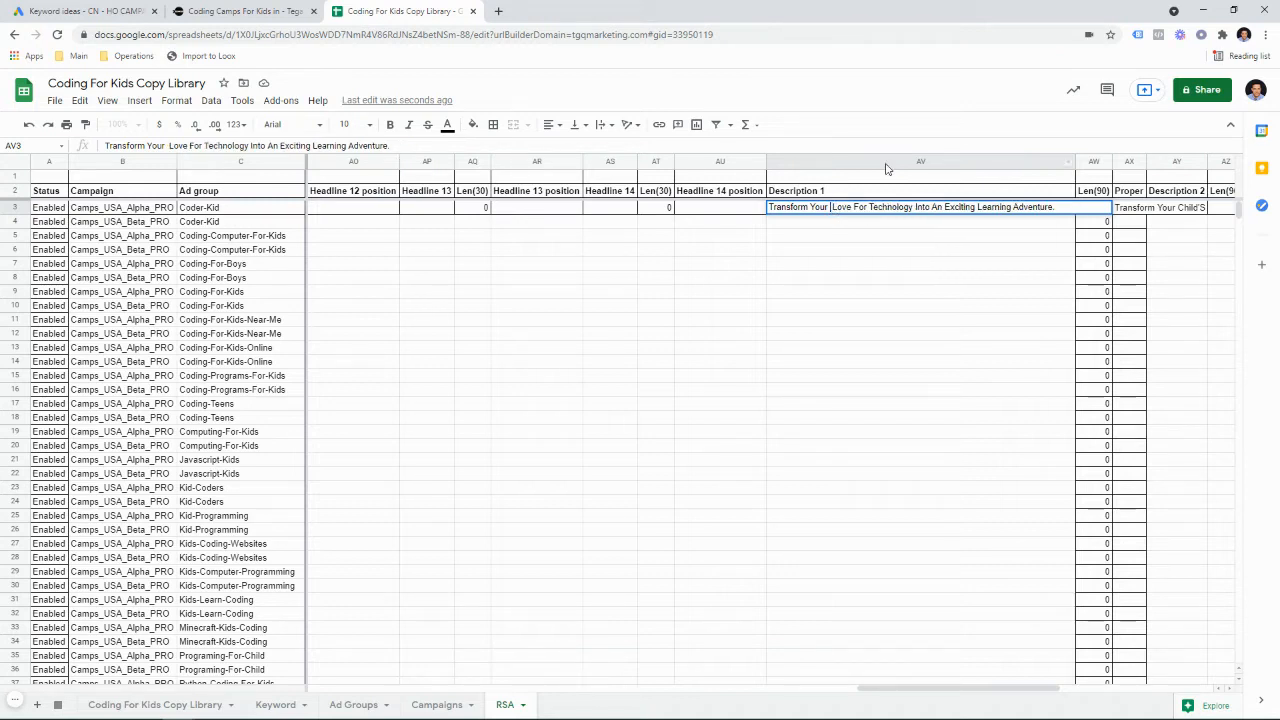
type("r Kid's")
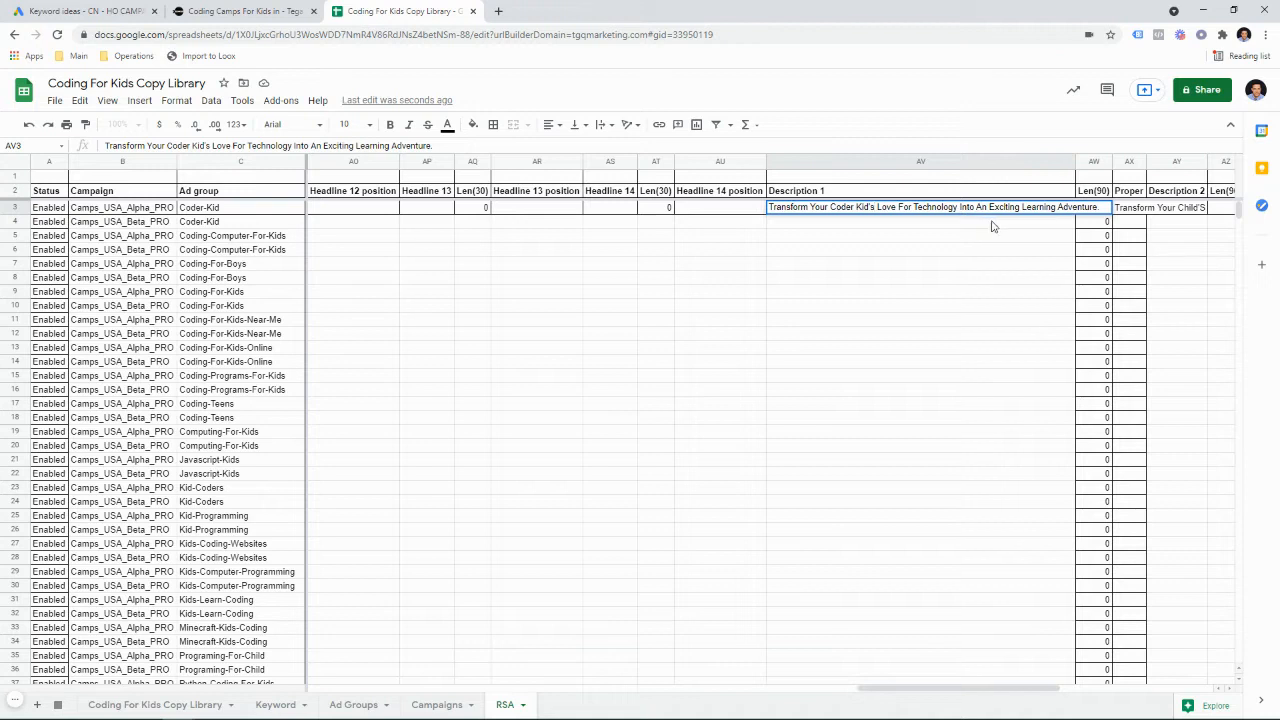
key("Return")
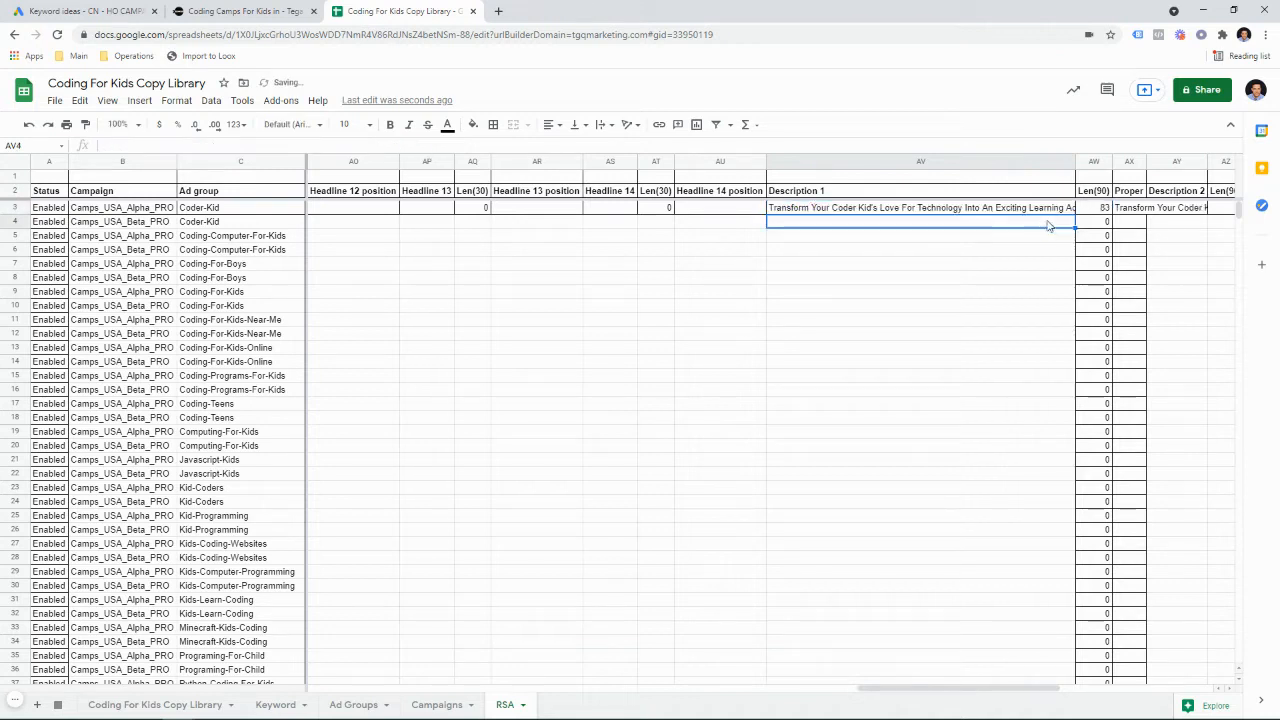
Compare the Description 1 text in AV3 with the ad group names in column C, including Coder-Kid and Kids-Computer-Programming
left_click(850, 213)
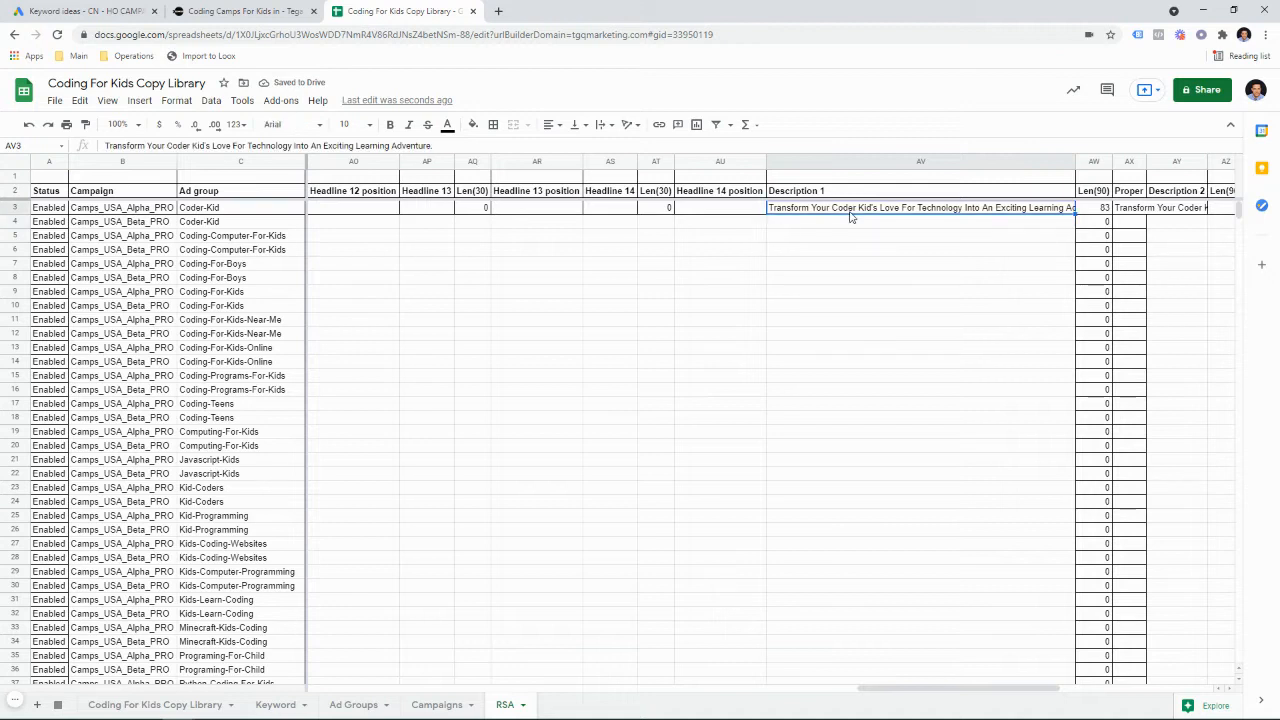
left_click(238, 207)
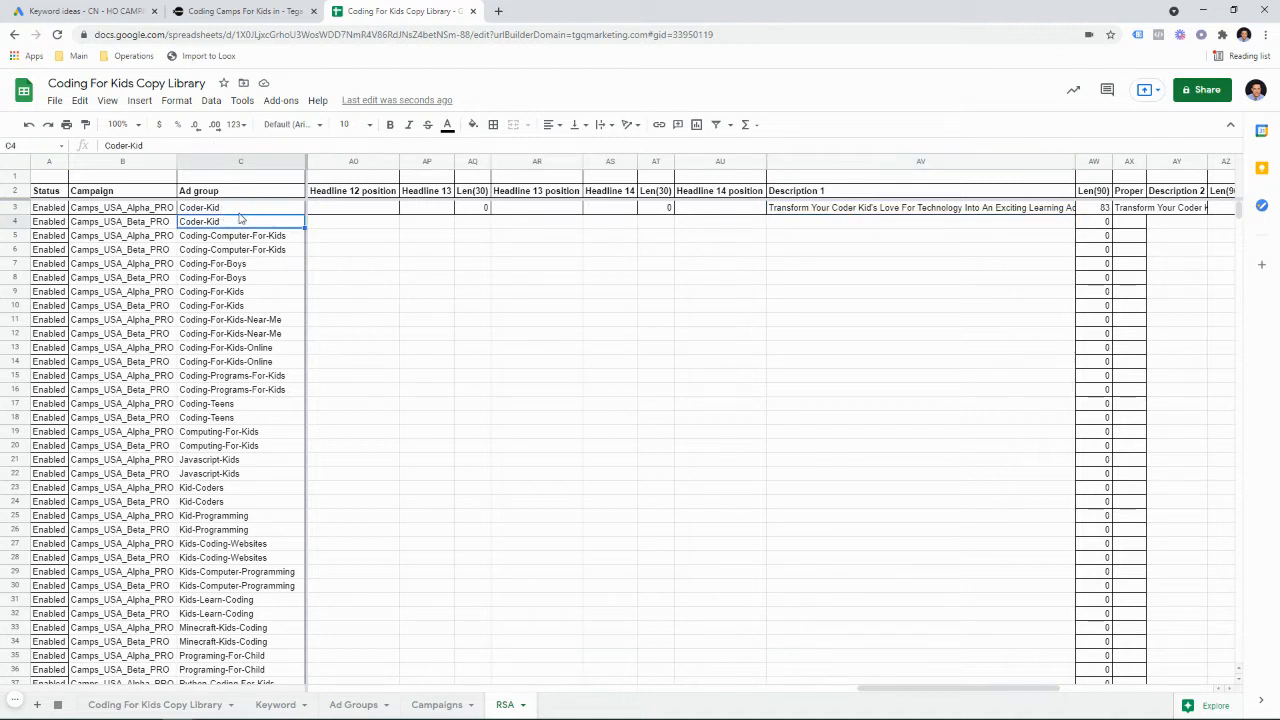
left_click(238, 222)
left_click(238, 211)
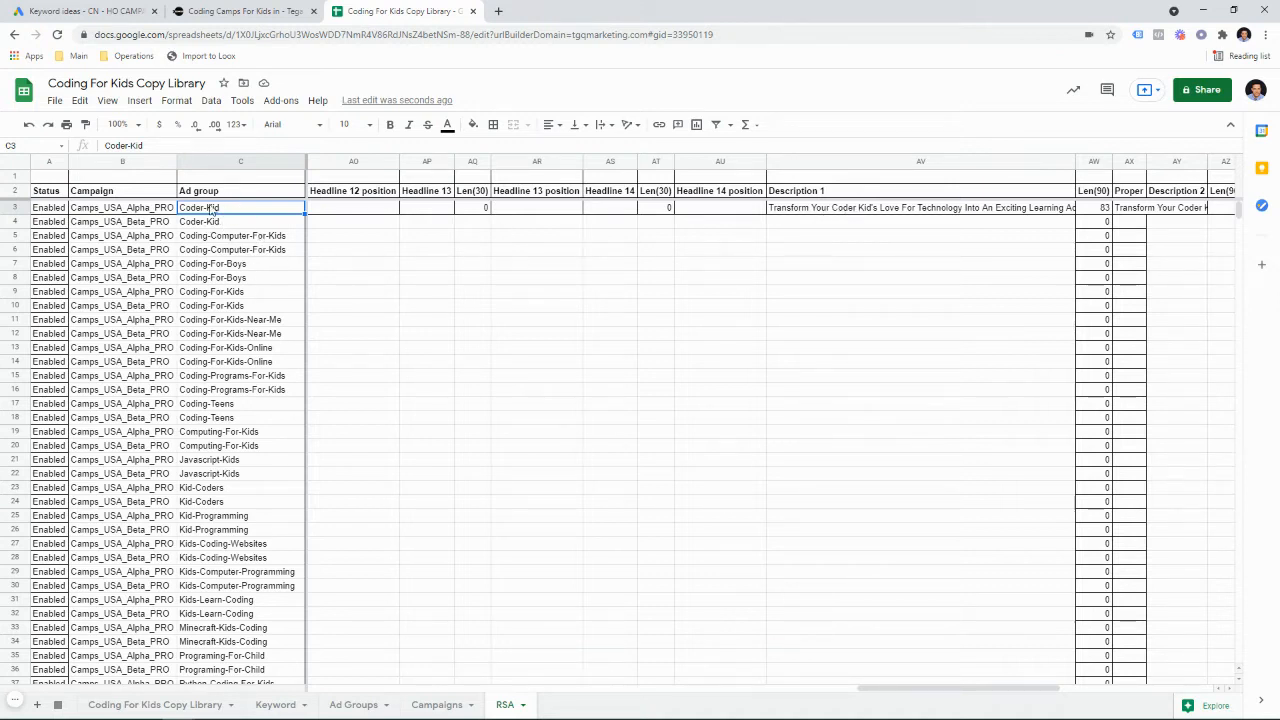
left_click(857, 208)
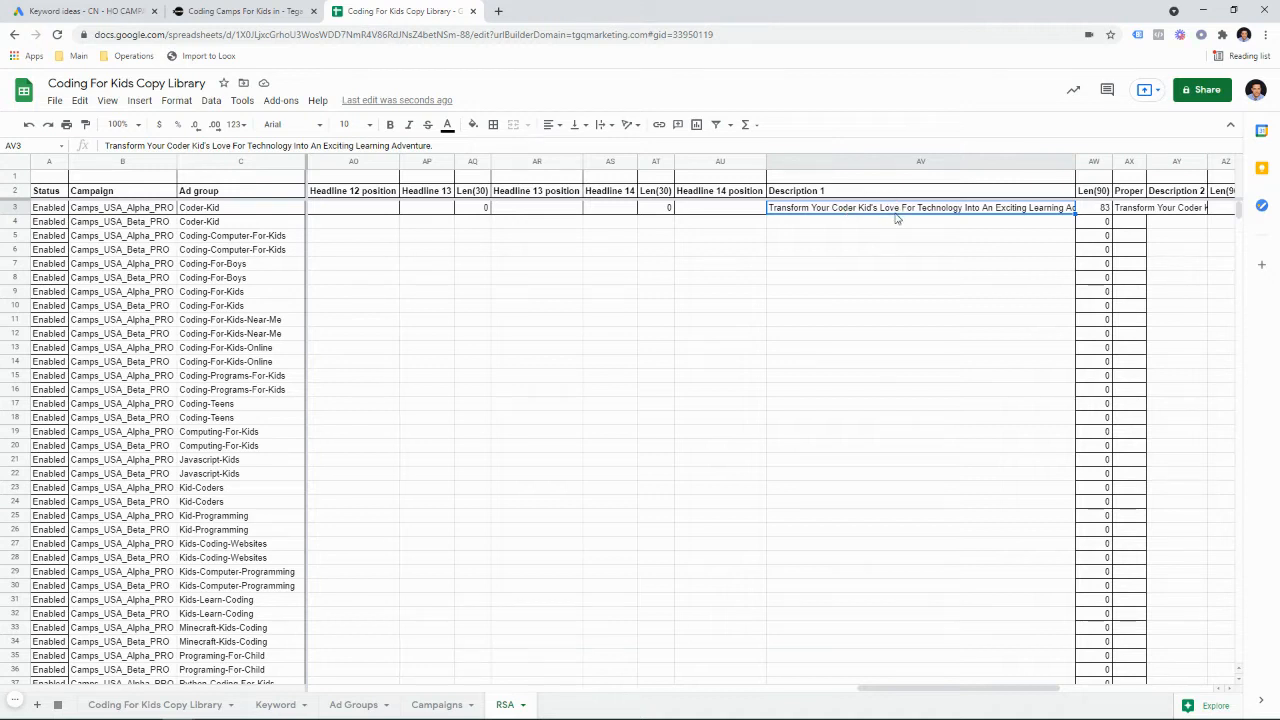
scroll(250, 430, "down", 2)
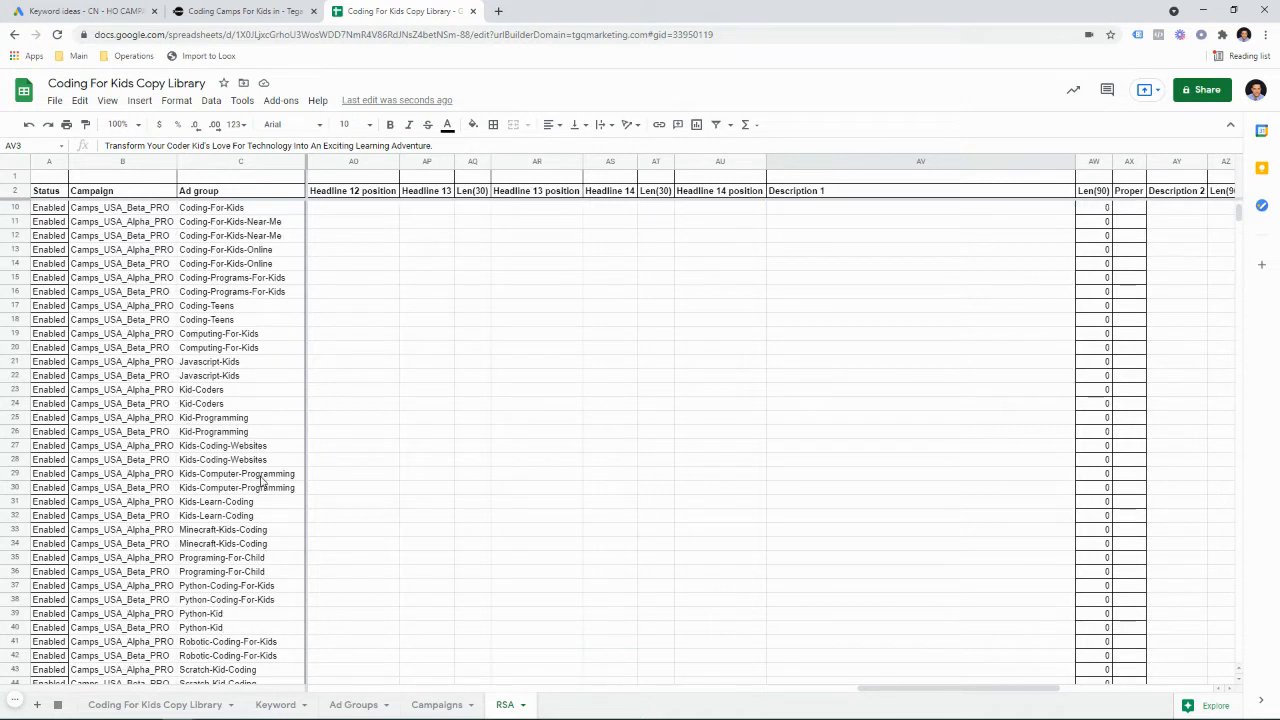
left_click(262, 476)
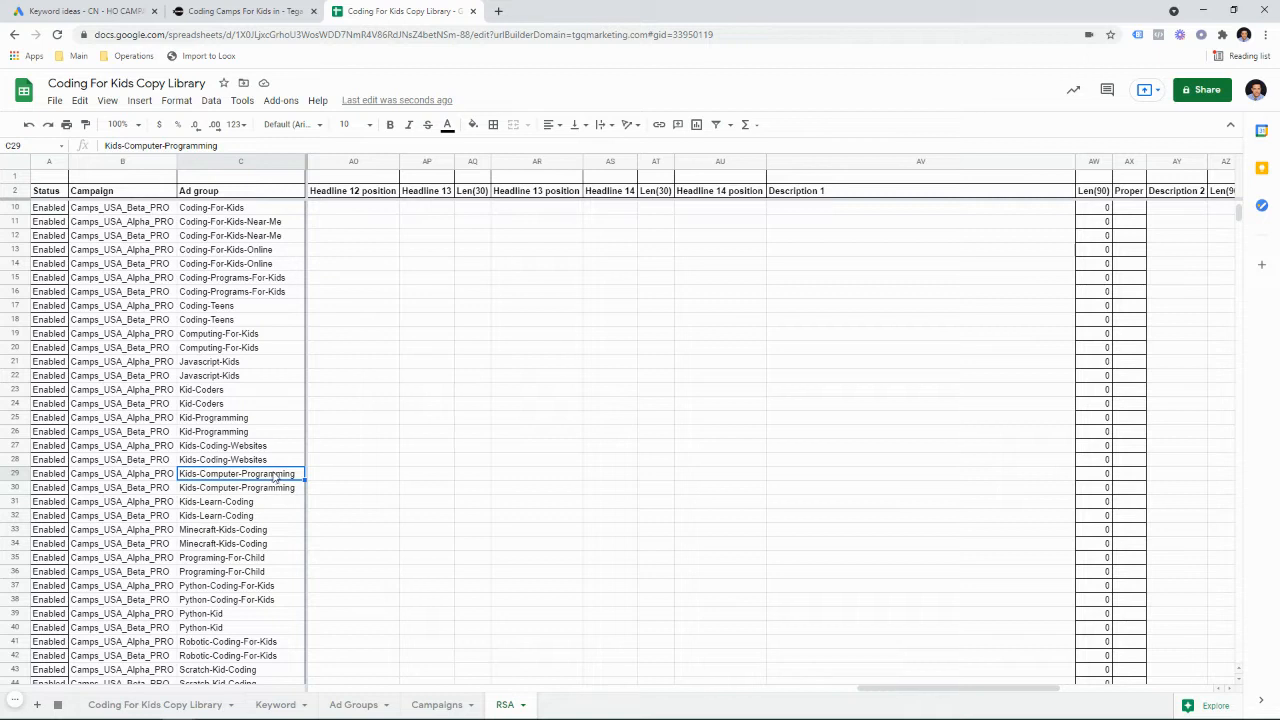
scroll(584, 384, "up", 2)
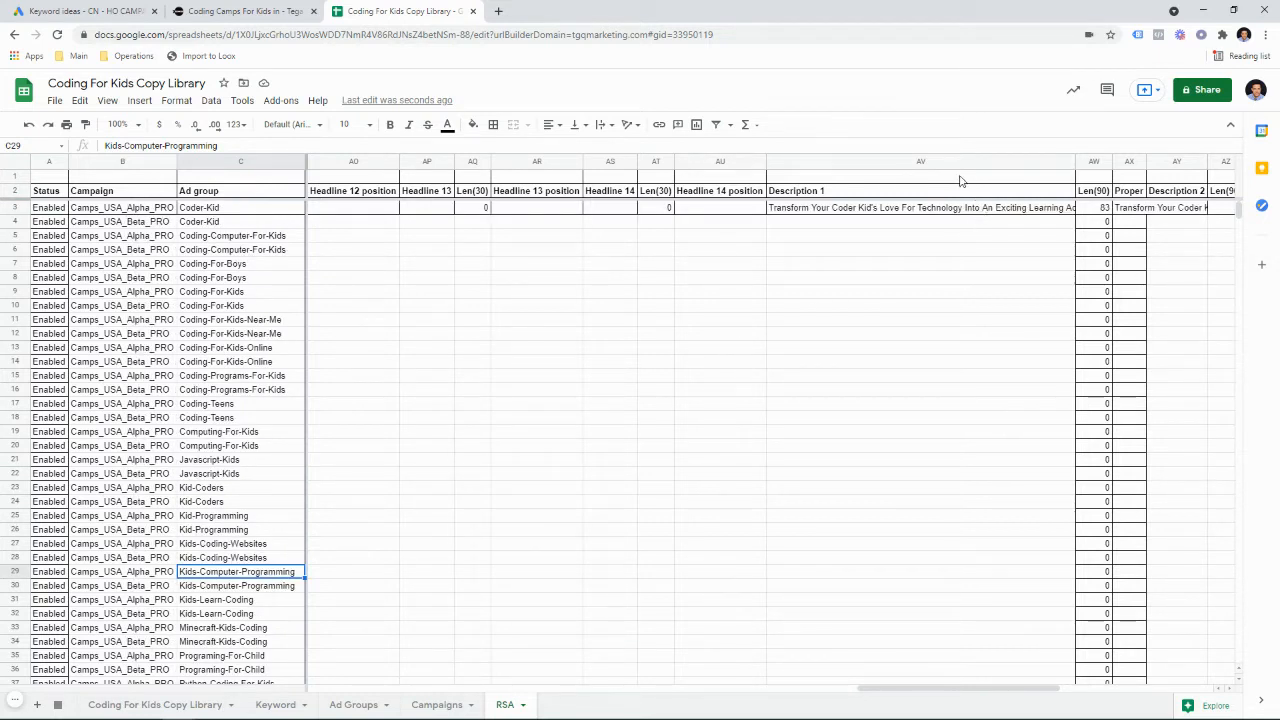
Shorten the ending of the Description 1 text in AV3 to "Into A Learning Adventure."
left_click(1010, 208)
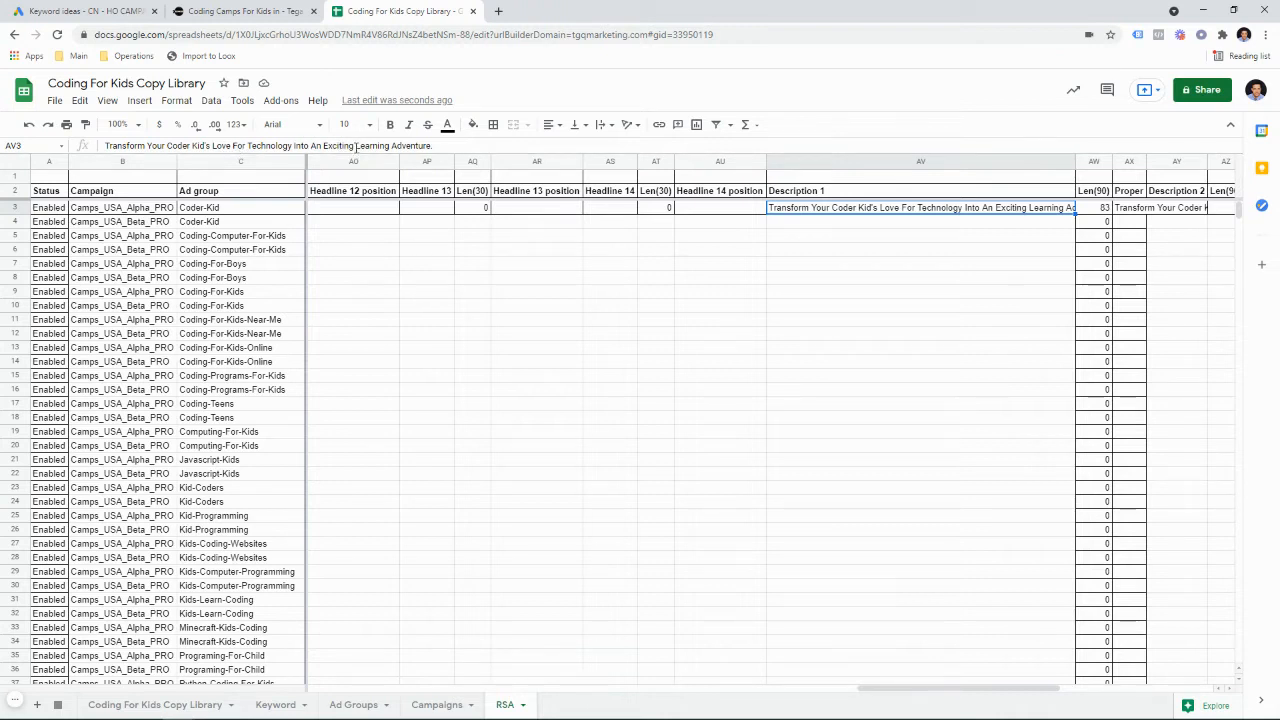
left_click_drag(355, 146, 321, 147)
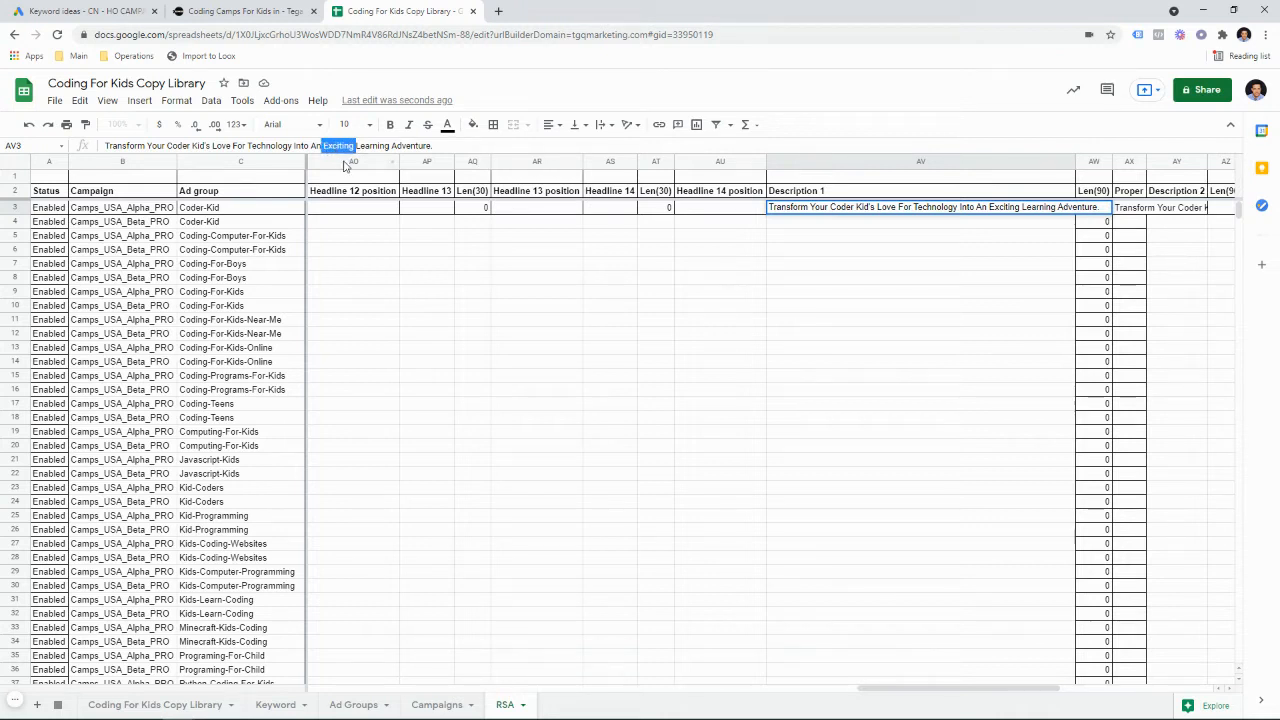
key("BackSpace")
key("BackSpace")
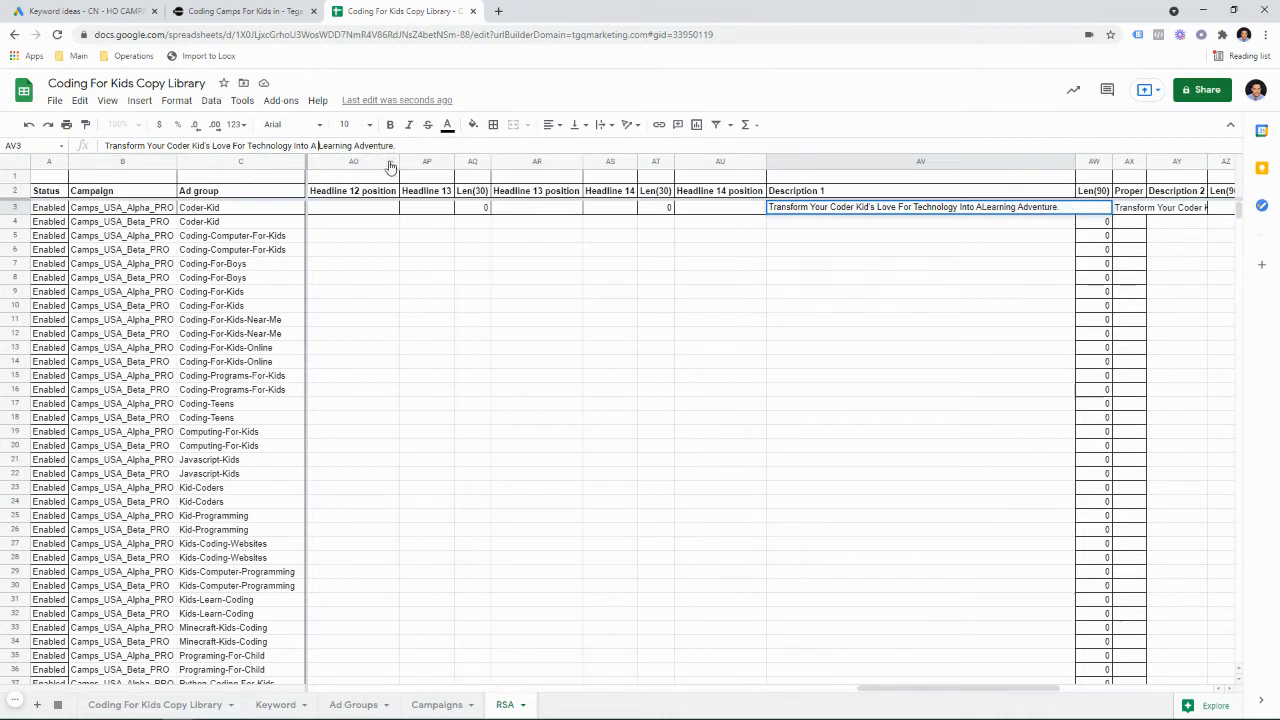
left_click(610, 278)
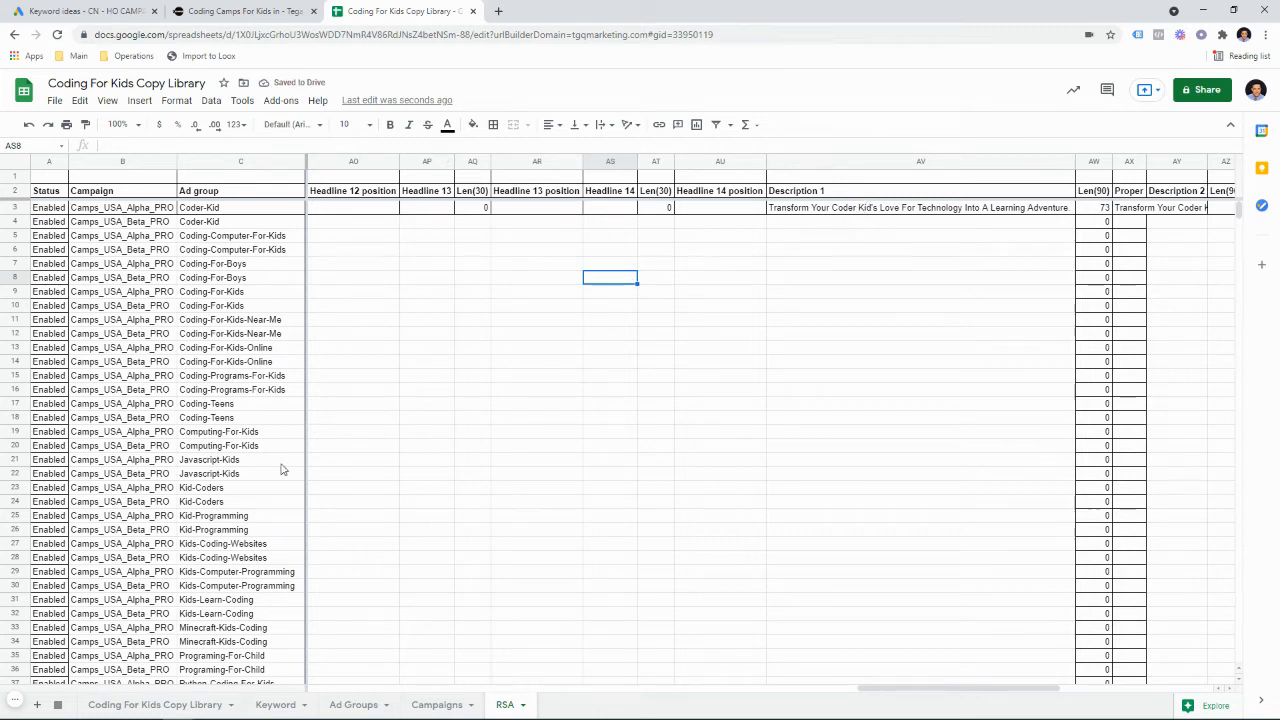
Fill the Description 1 text from AV3 down column AV to row 48
scroll(280, 466, "down", 2)
scroll(274, 571, "up", 2)
left_click(979, 212)
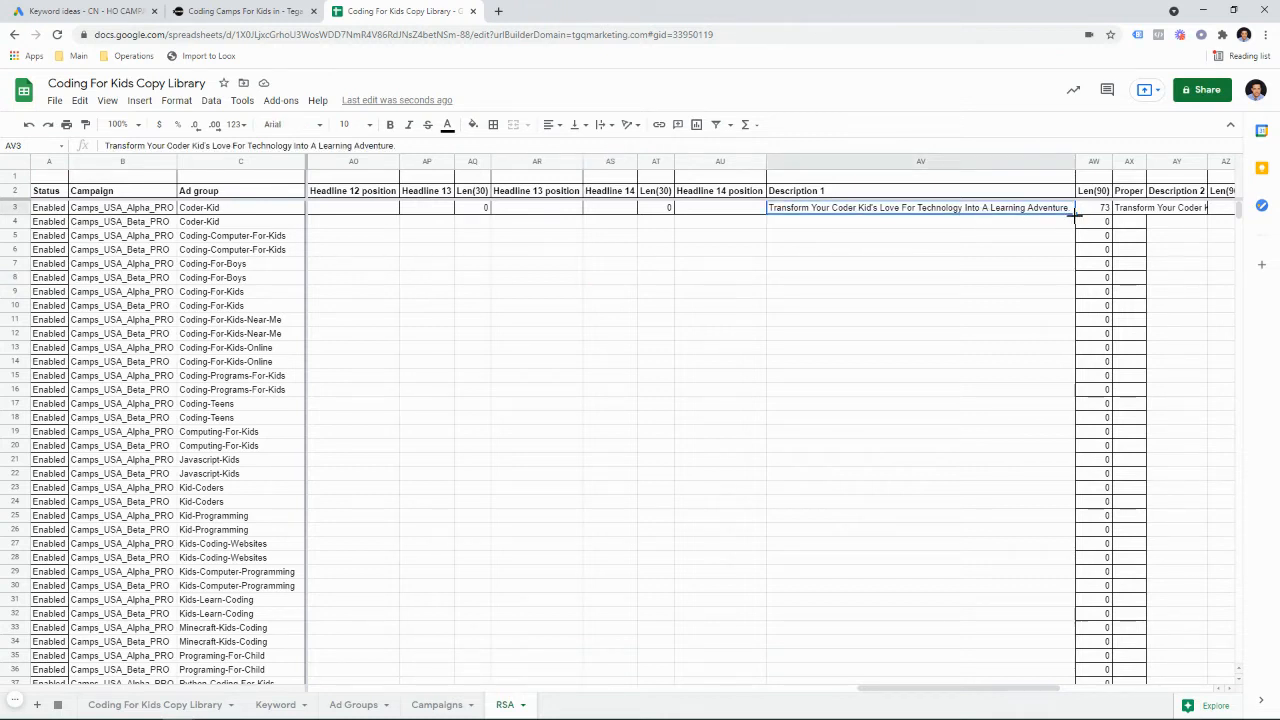
left_click_drag(1075, 213, 1057, 487)
scroll(1022, 432, "up", 8)
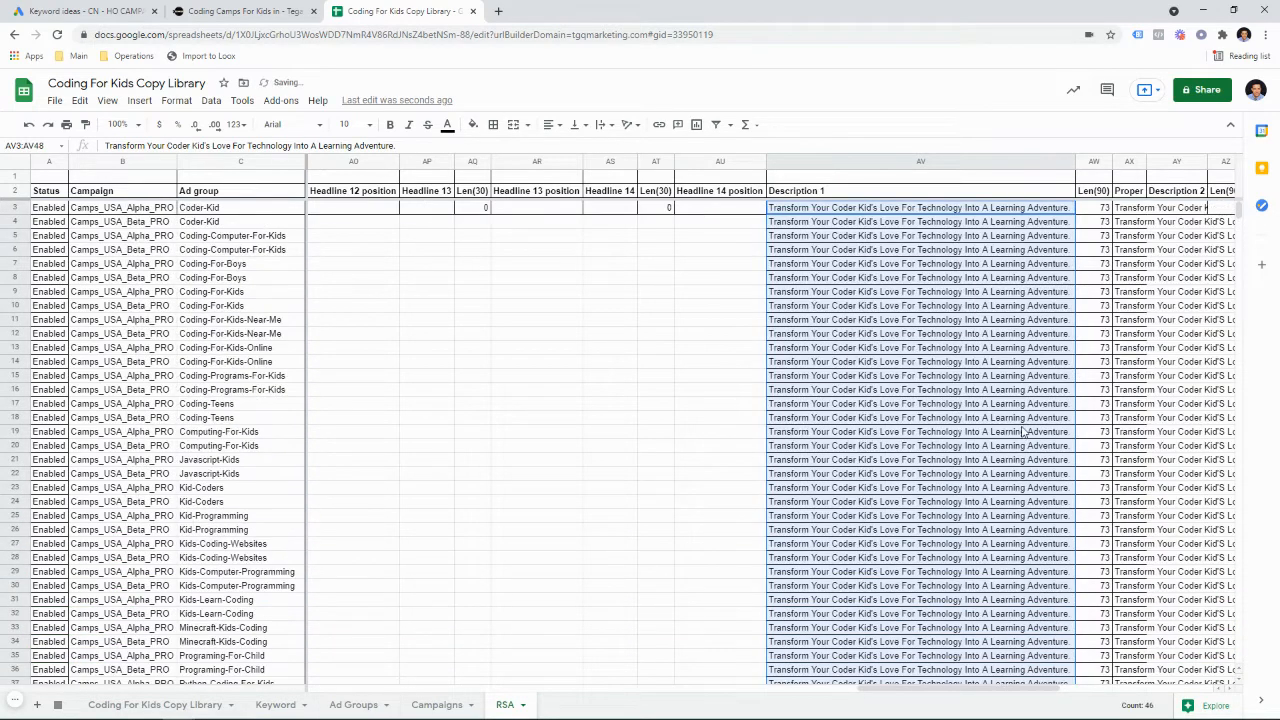
Set the text wrapping of the Proper column AX to Clip
left_click(1131, 162)
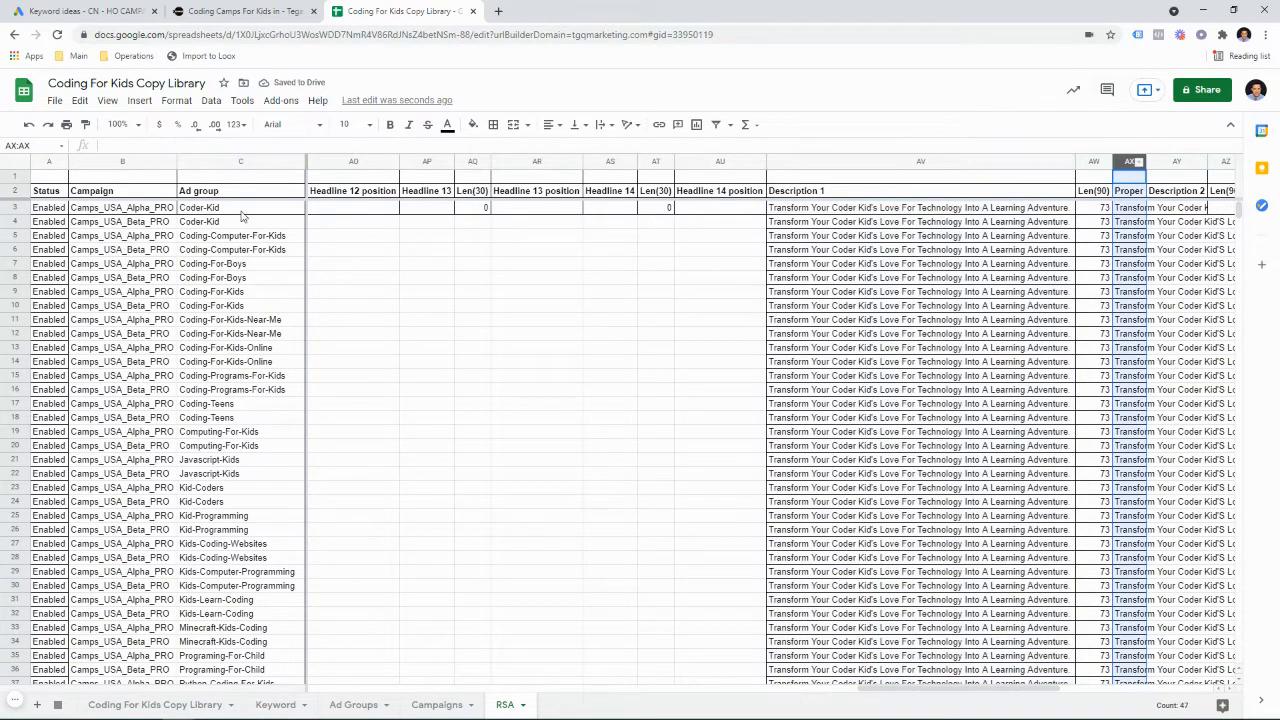
left_click(211, 101)
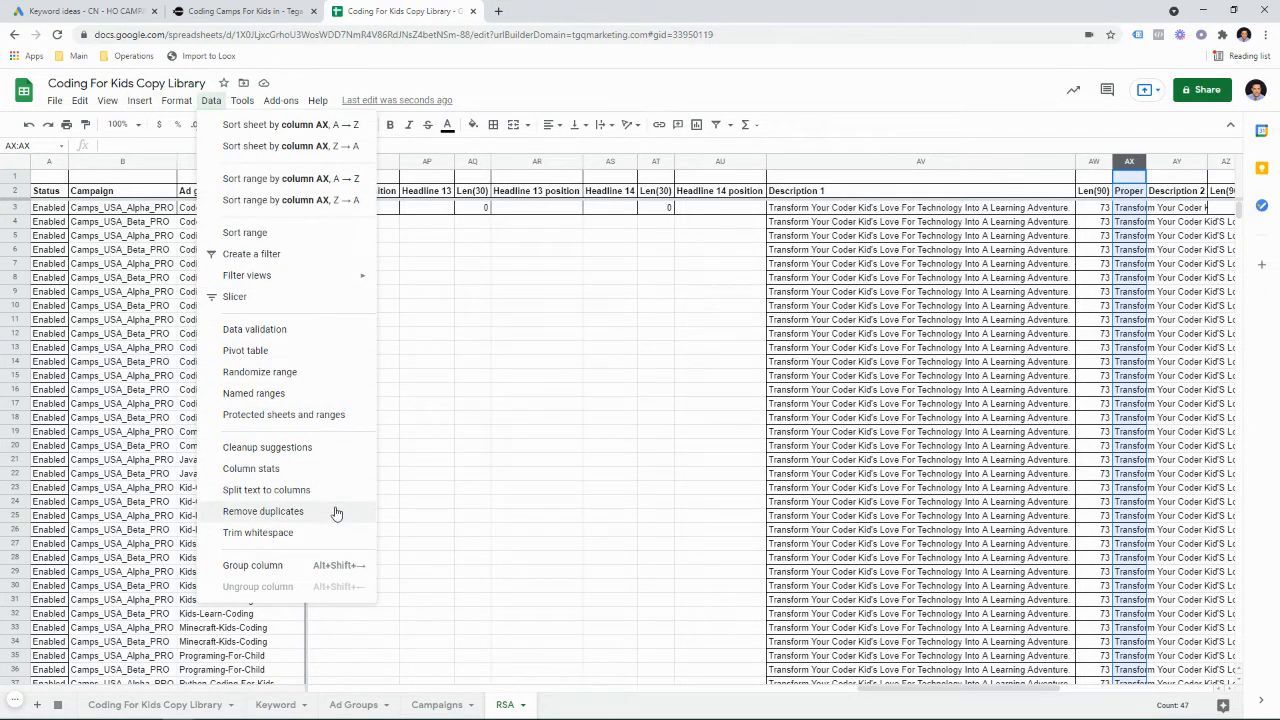
mouse_move(176, 101)
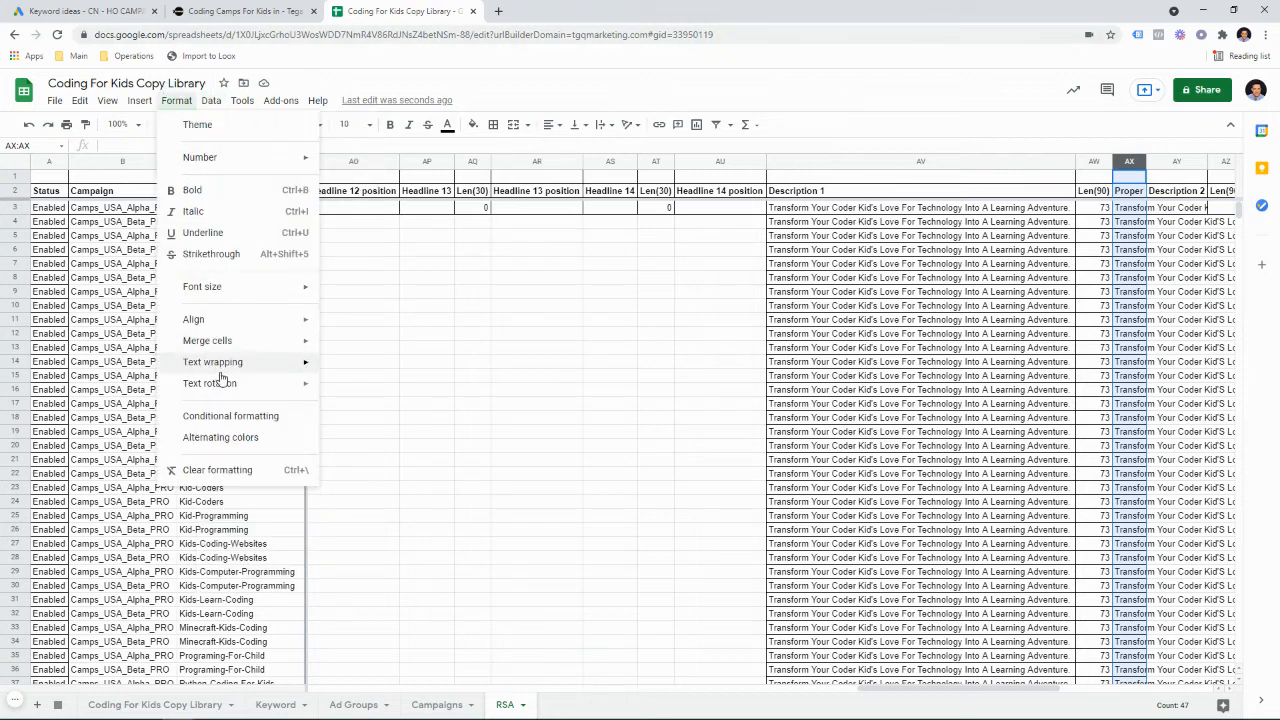
mouse_move(236, 364)
left_click(352, 410)
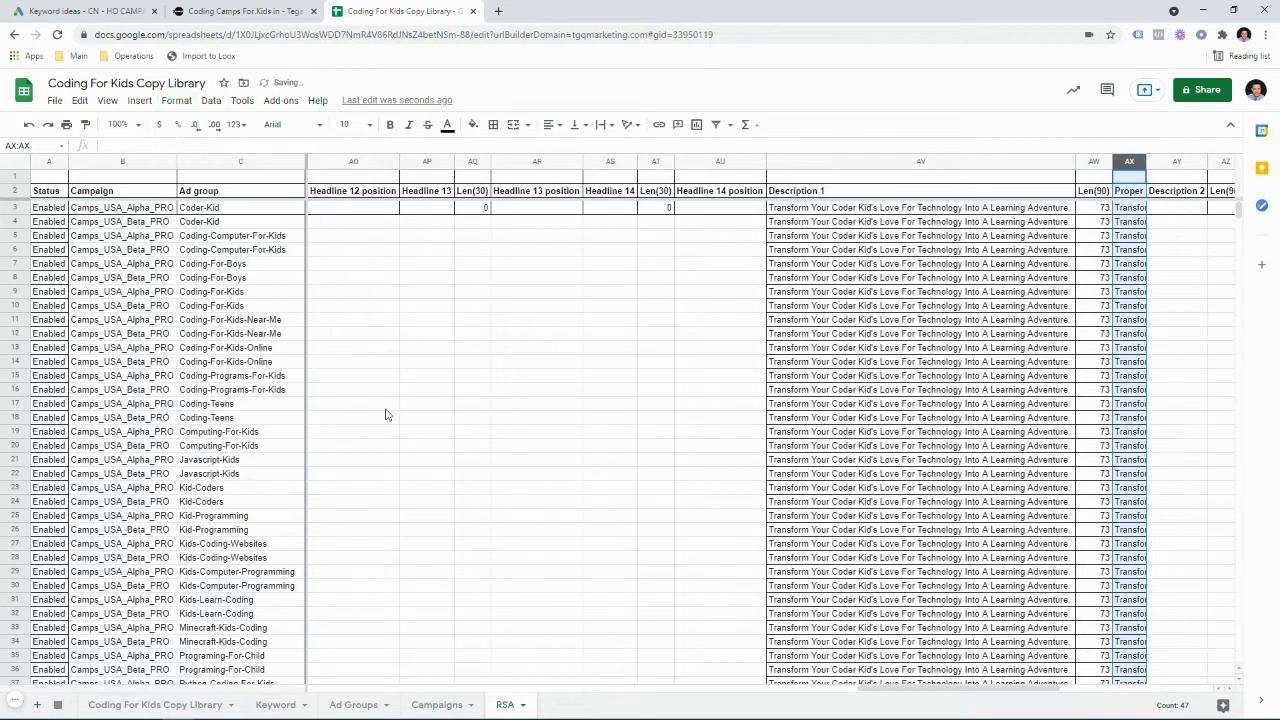
left_click(940, 279)
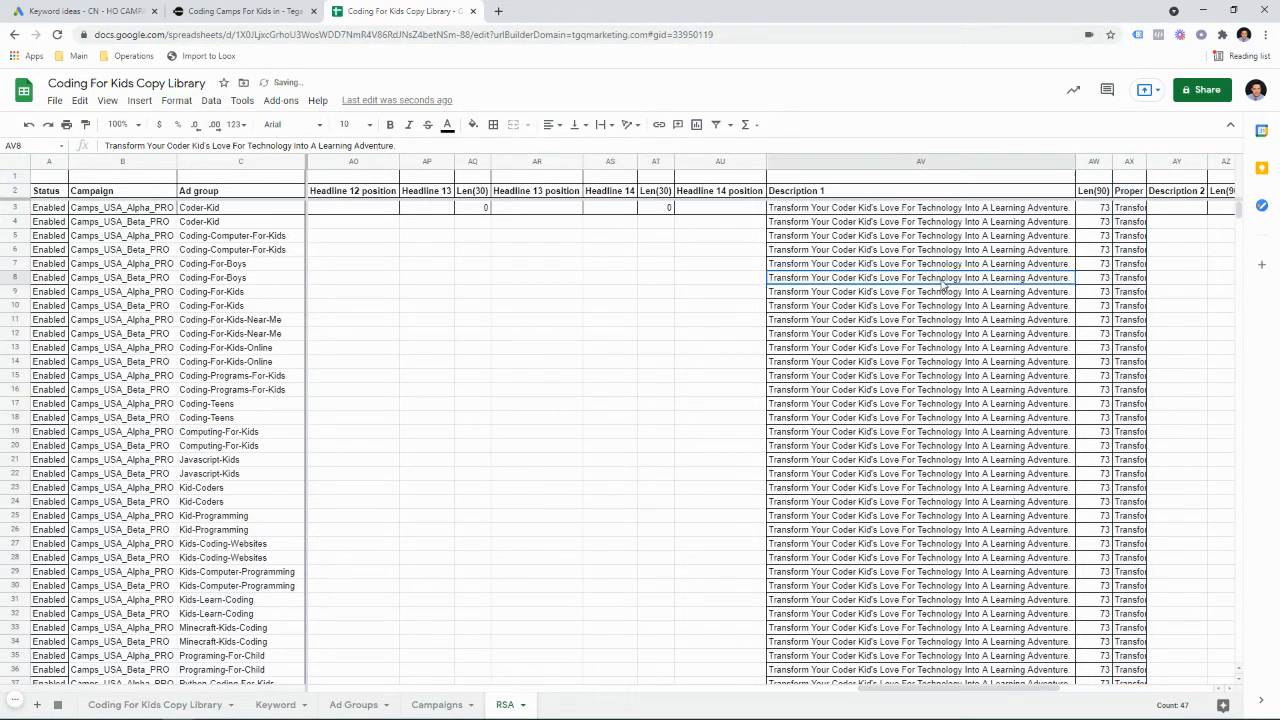
Make the words "Coder Kid's" bold in the Description 1 text in AV3
left_click(854, 208)
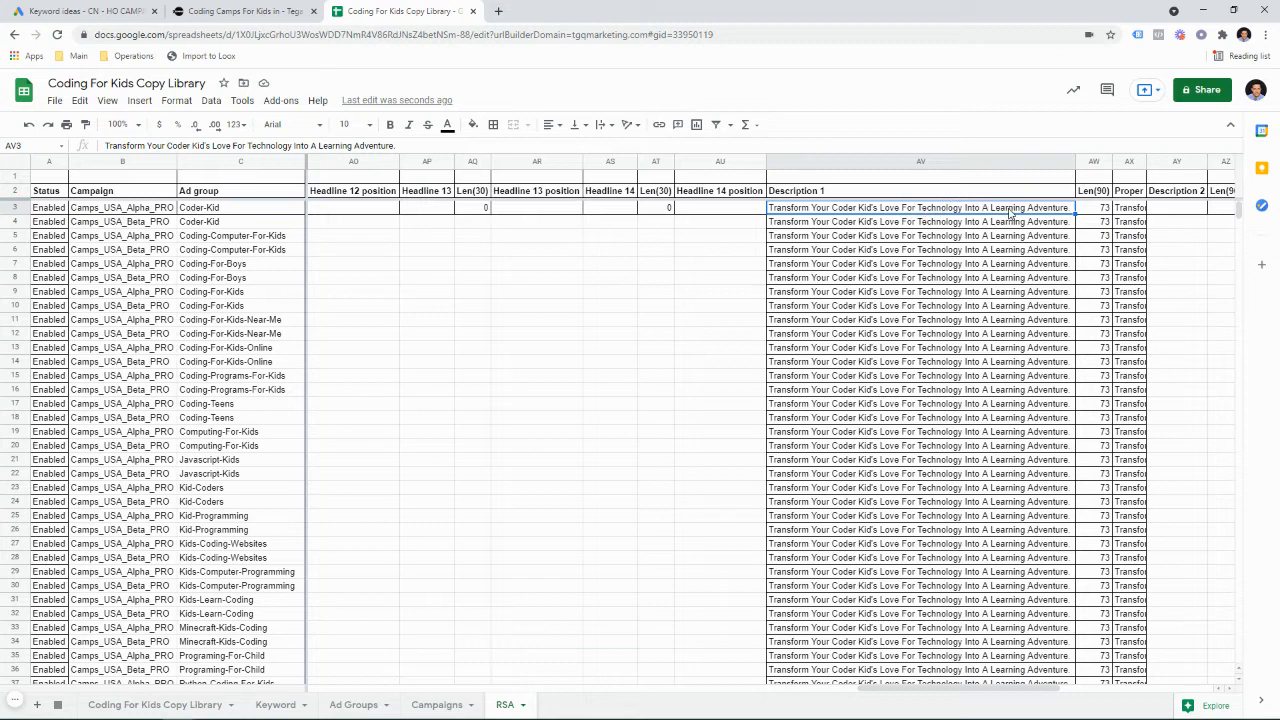
double_click(857, 207)
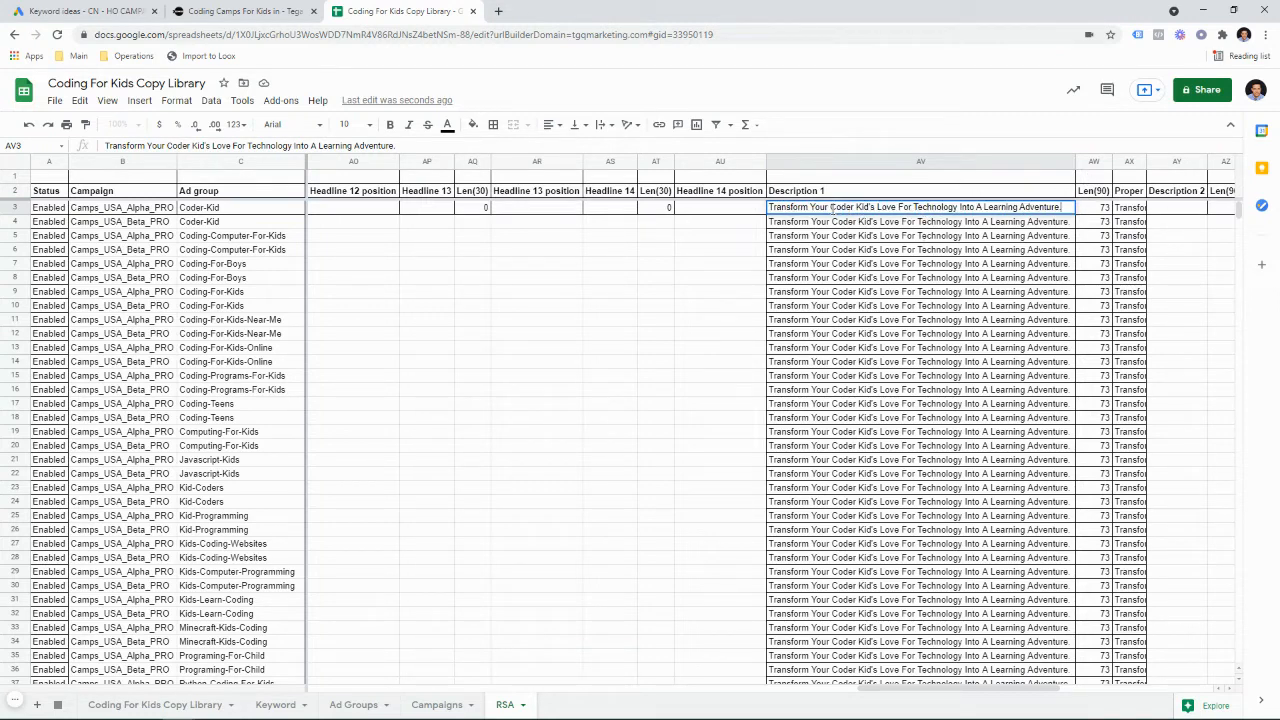
left_click_drag(831, 207, 877, 213)
key("ctrl+b")
left_click(914, 263)
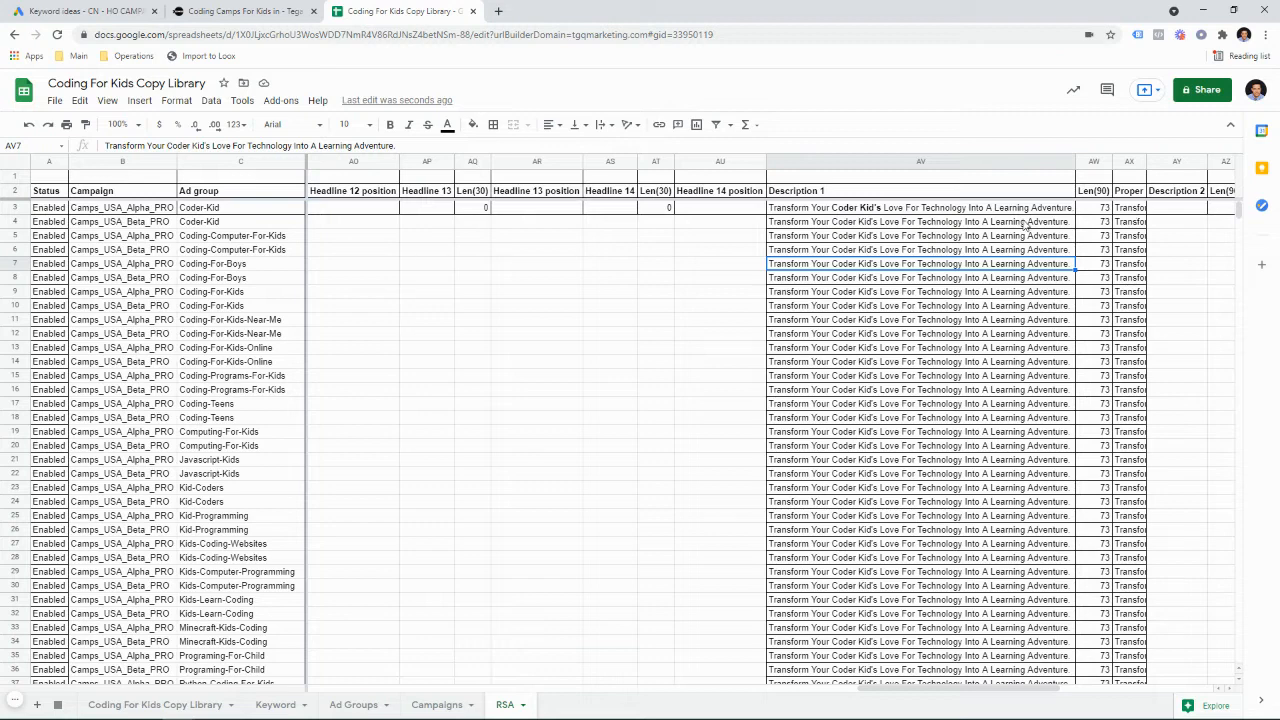
left_click(1184, 213)
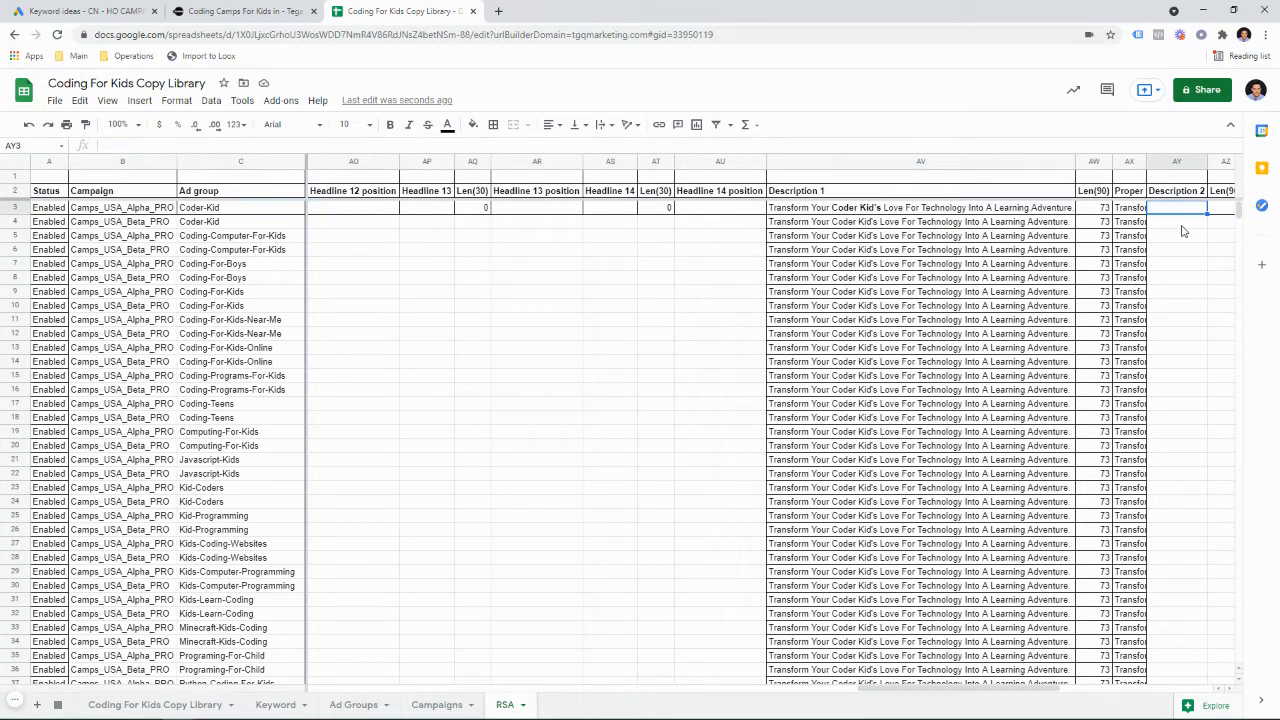
key("Right")
key("Right")
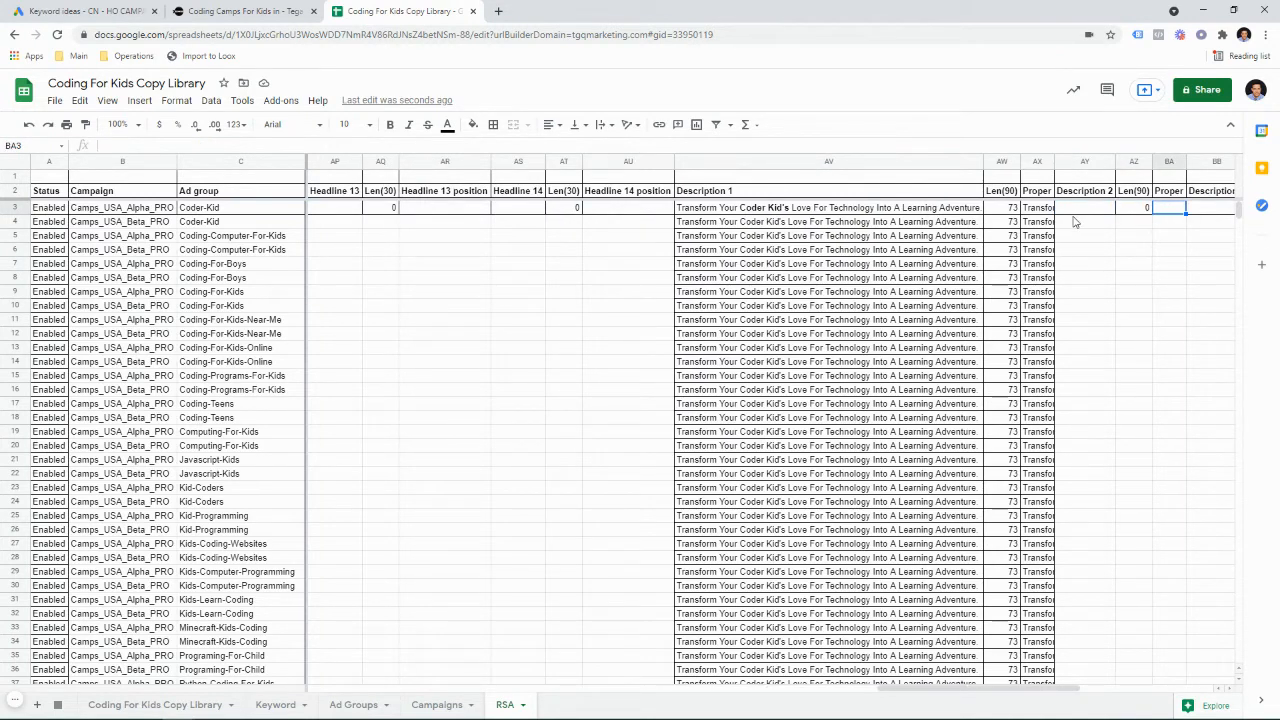
key("Right")
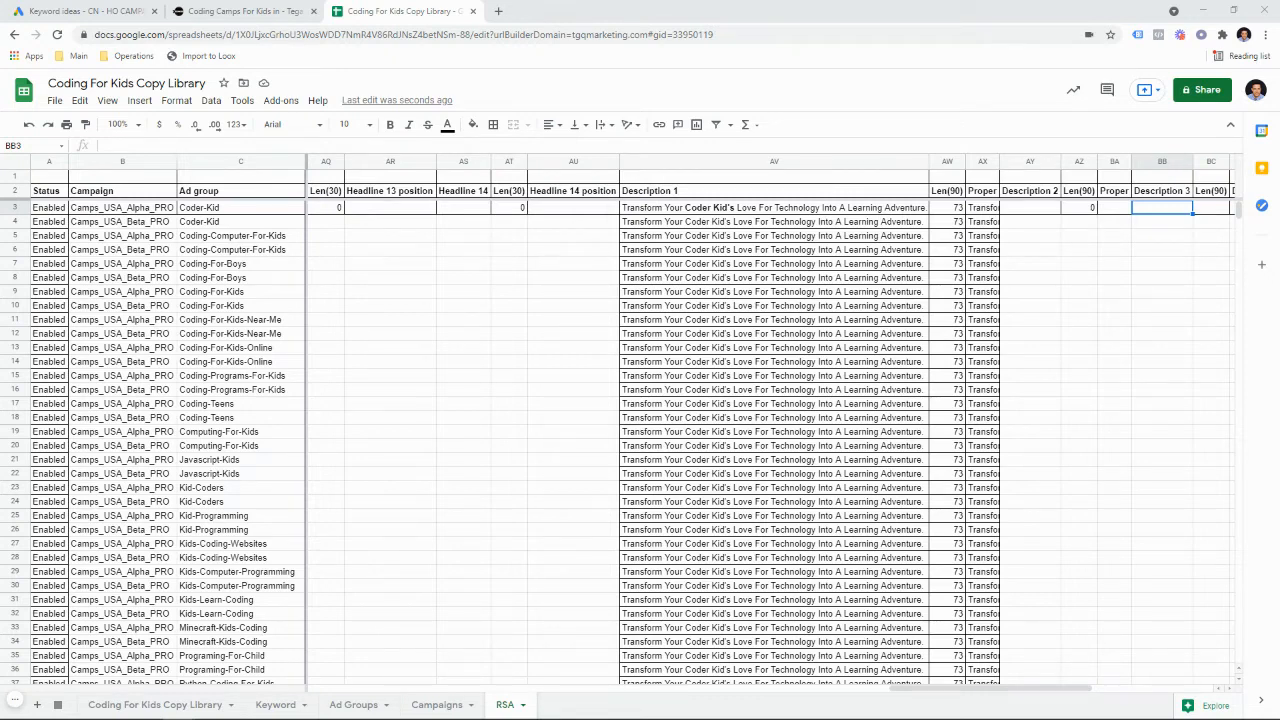
Switch to the Code Ninjas camps page and open the company's About page in a new browser tab
left_click(280, 10)
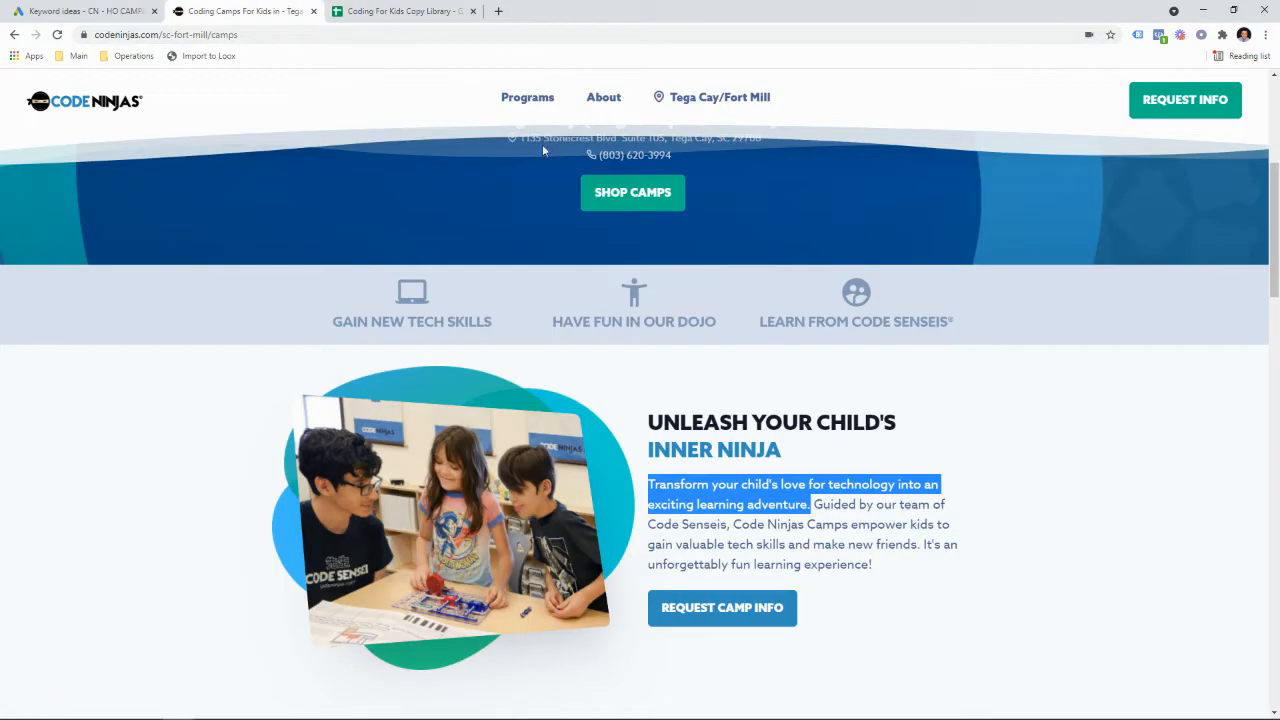
mouse_move(610, 103)
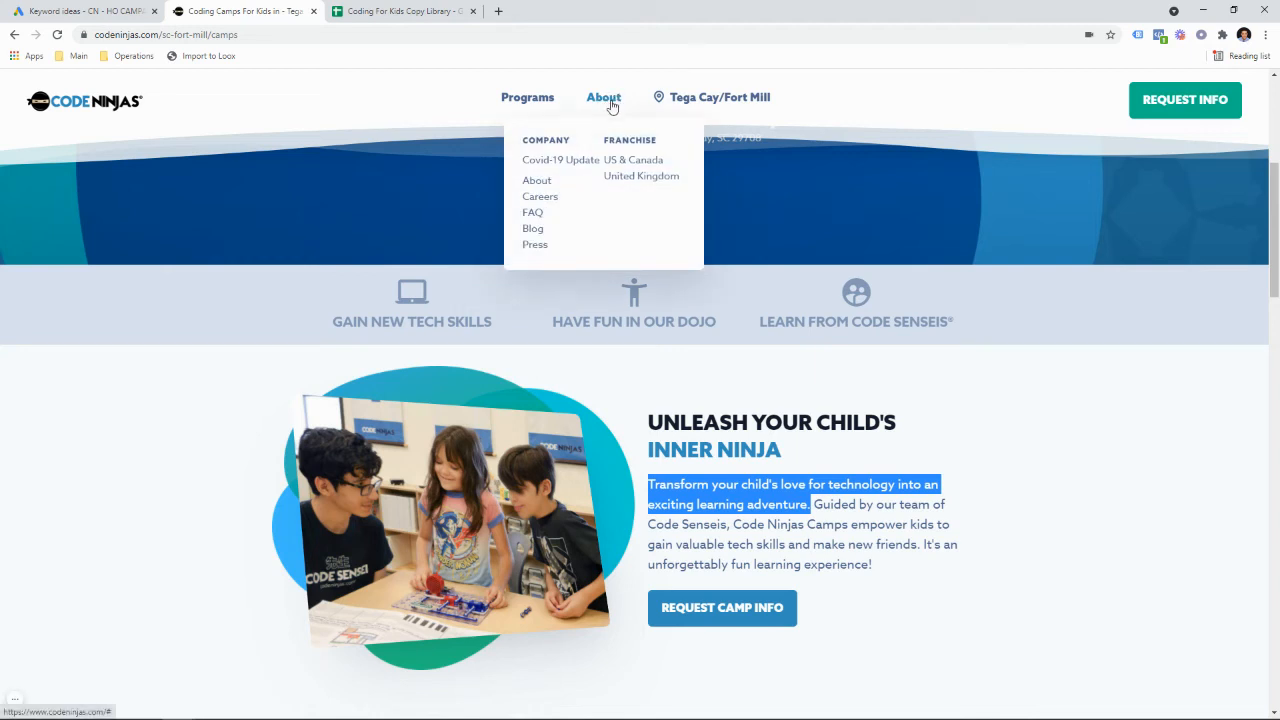
middle_click(539, 183)
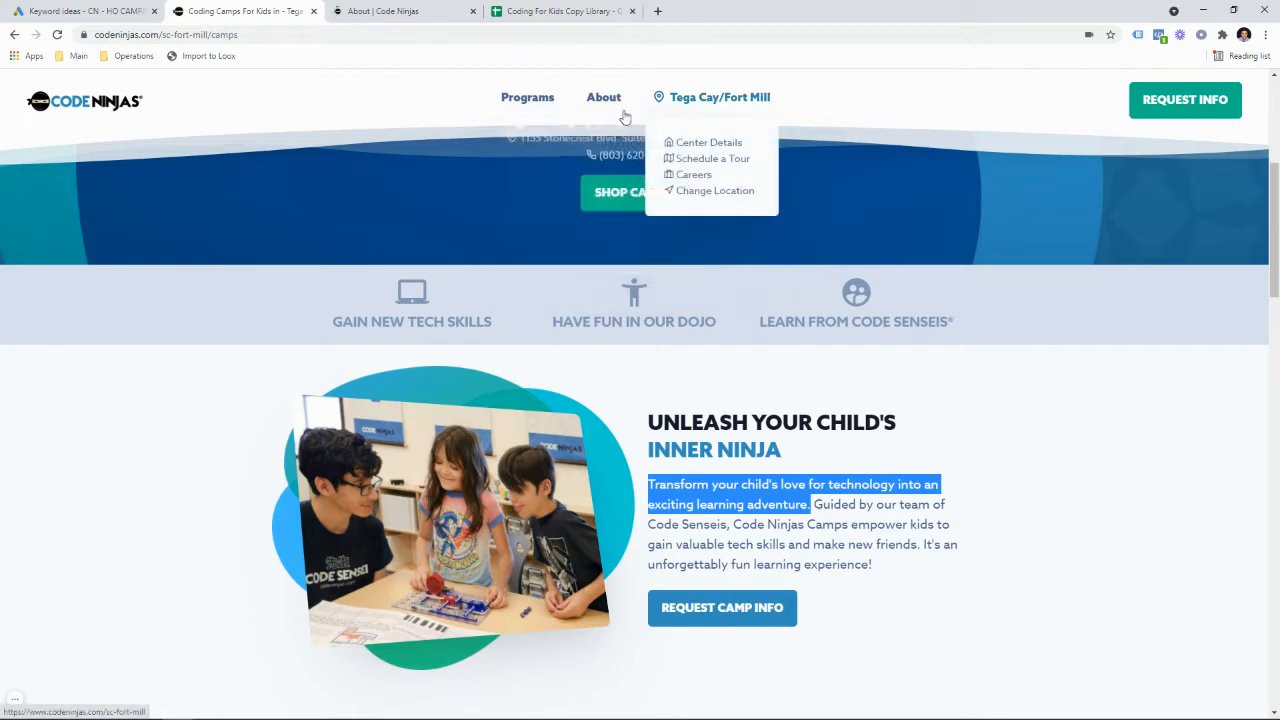
Look over the programs and enrolling camps on the Code Ninjas camps page, and bring up the About page
mouse_move(527, 100)
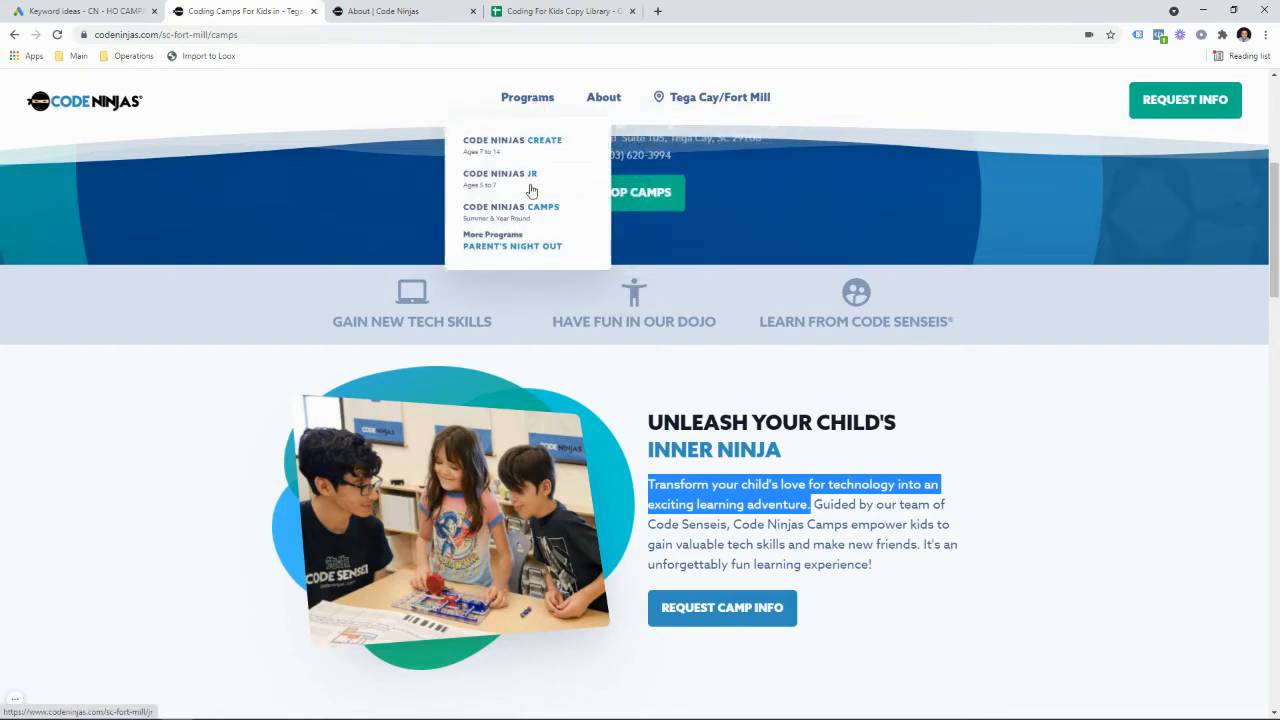
scroll(781, 441, "down", 3)
scroll(783, 448, "down", 6)
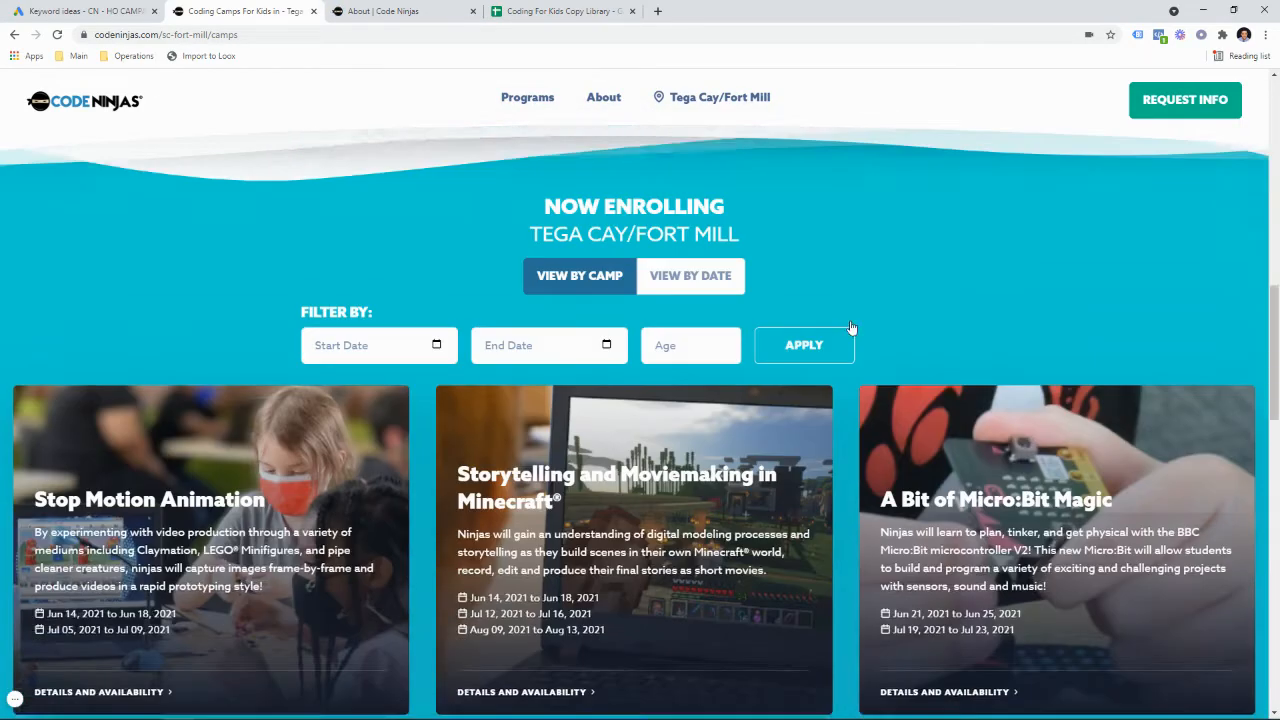
scroll(829, 356, "down", 5)
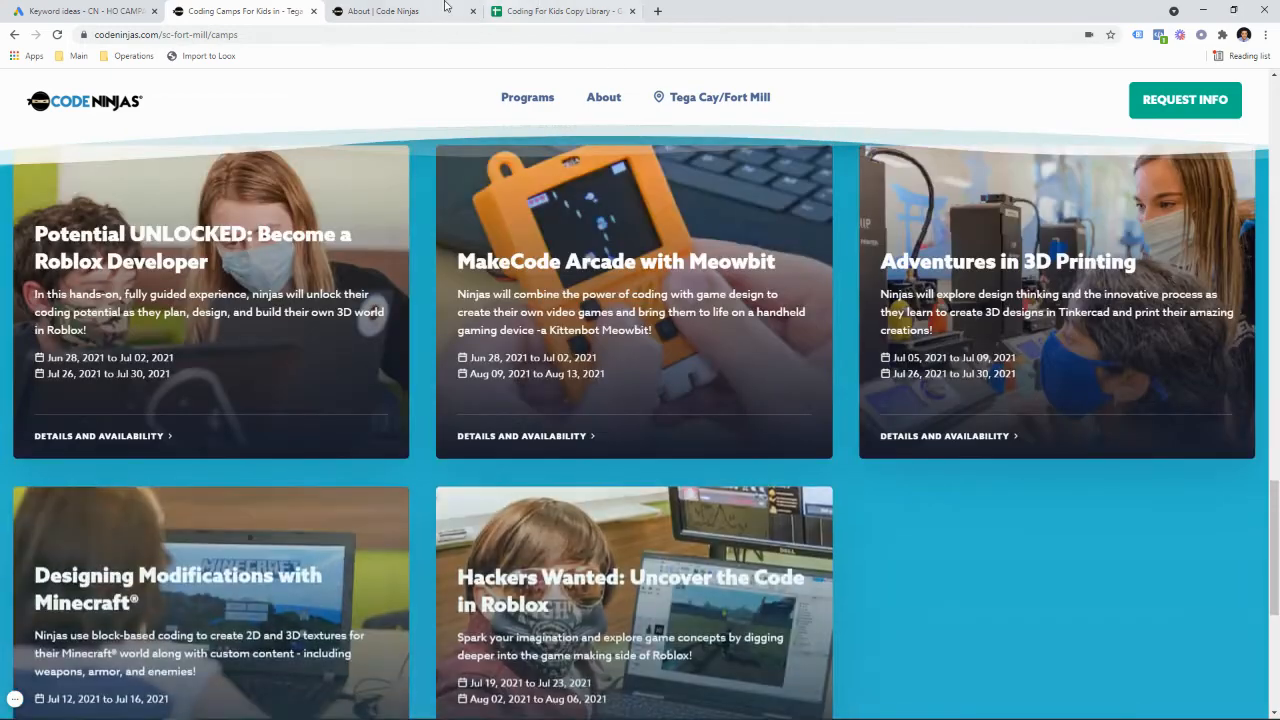
left_click(383, 11)
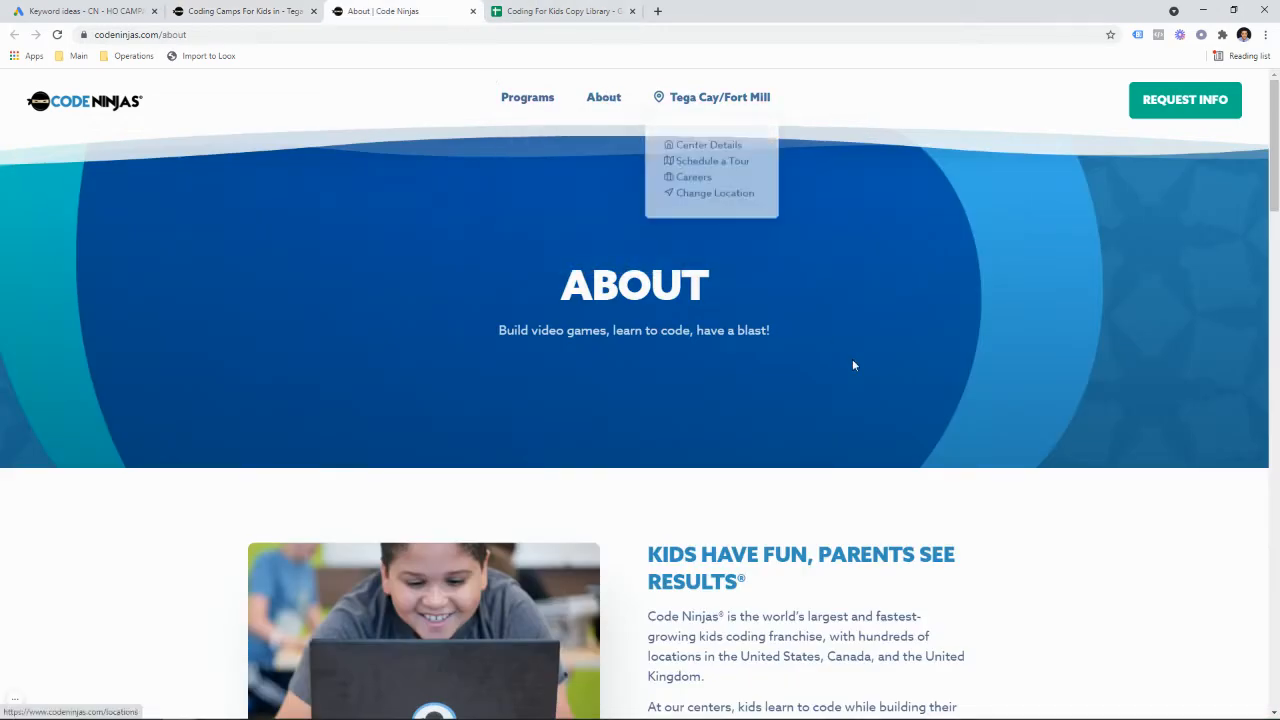
Look over the Code Ninjas About page for ad copy and open the FAQ page in a new browser tab
scroll(845, 368, "down", 12)
scroll(843, 372, "down", 10)
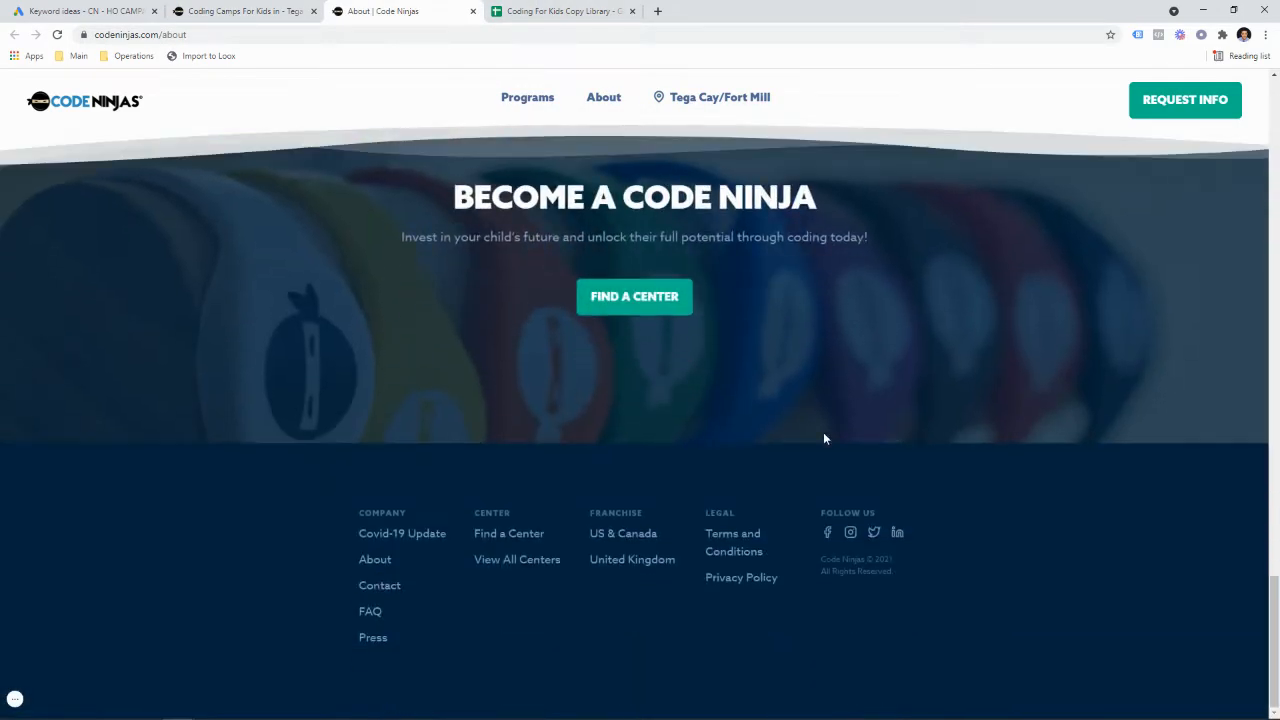
middle_click(370, 614)
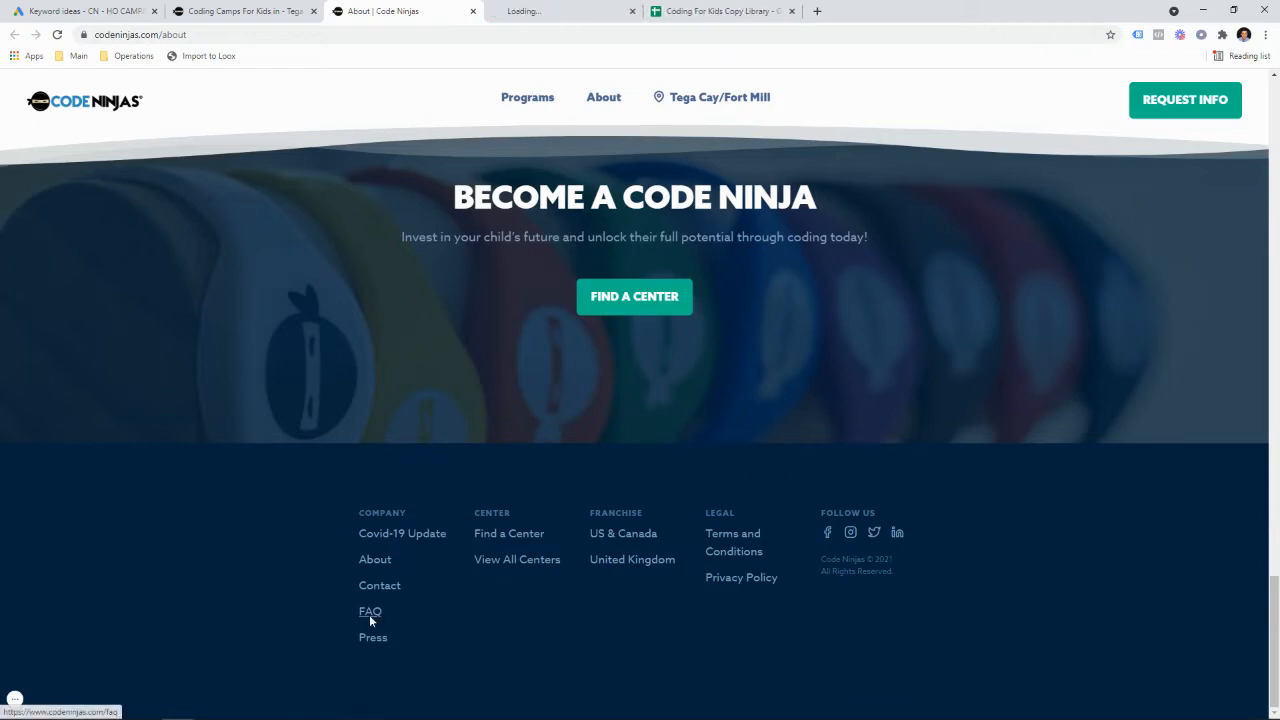
scroll(576, 372, "up", 5)
scroll(727, 263, "up", 8)
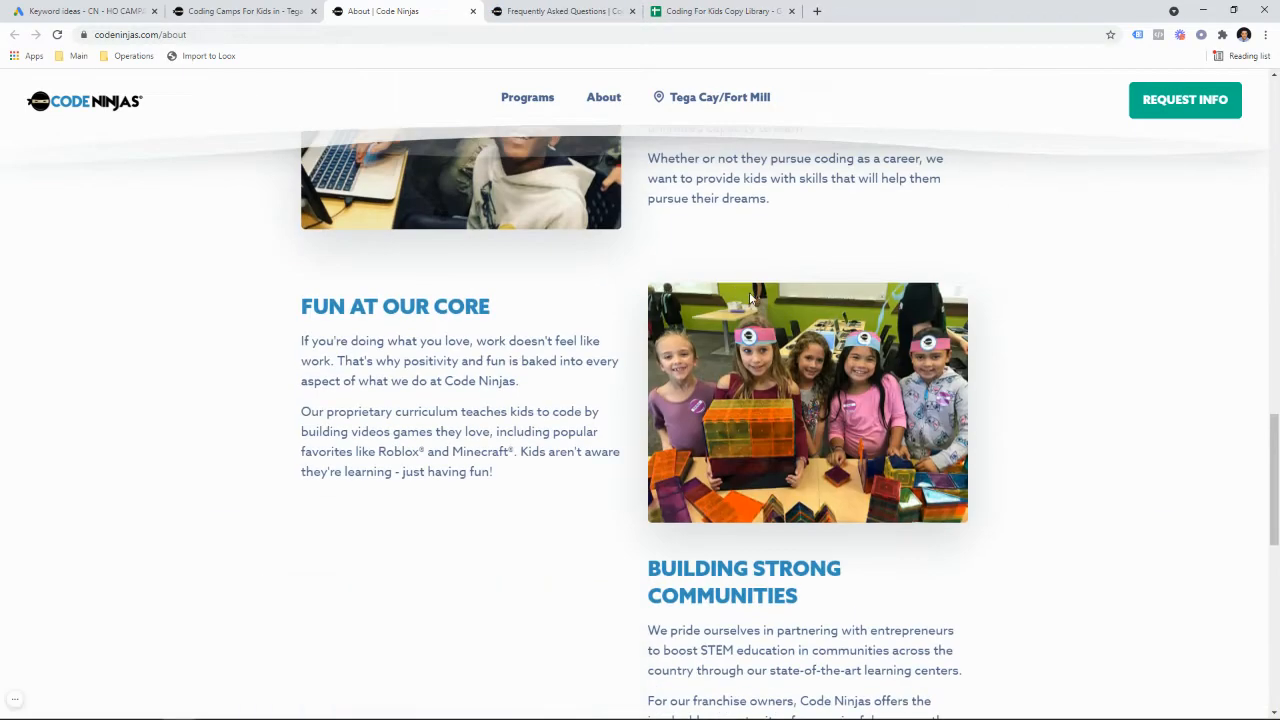
scroll(752, 335, "up", 8)
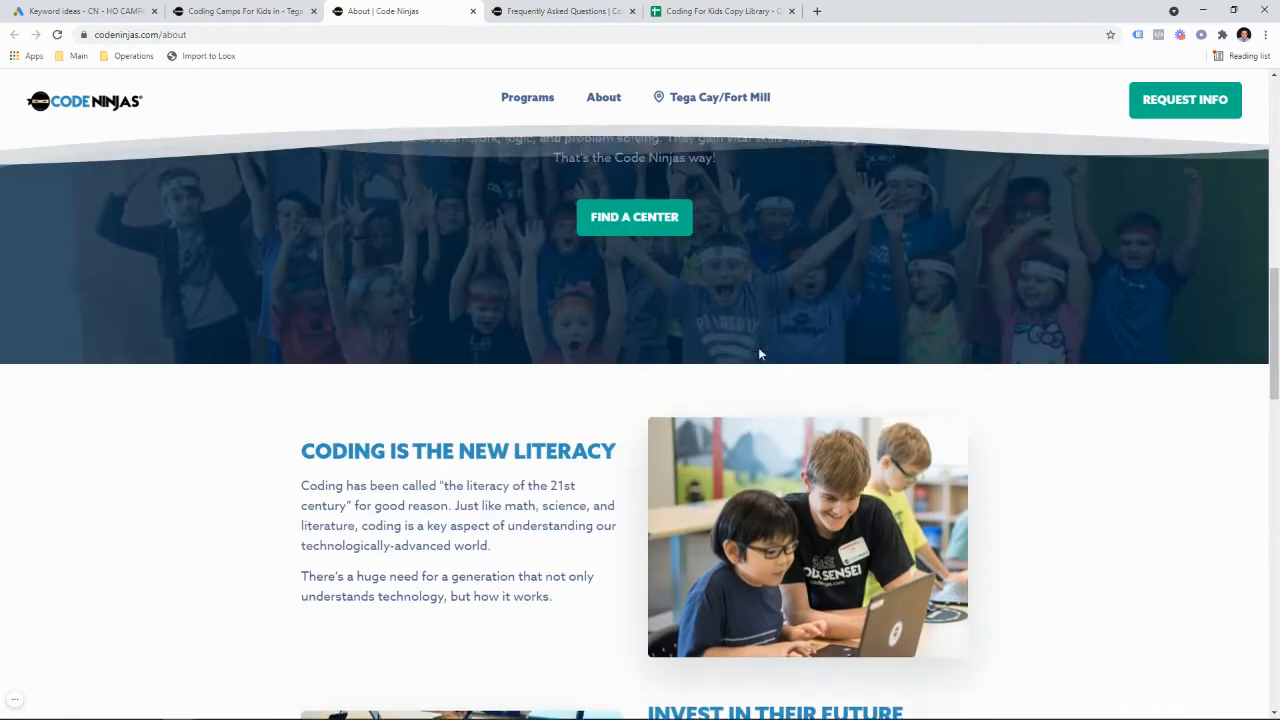
scroll(757, 330, "up", 2)
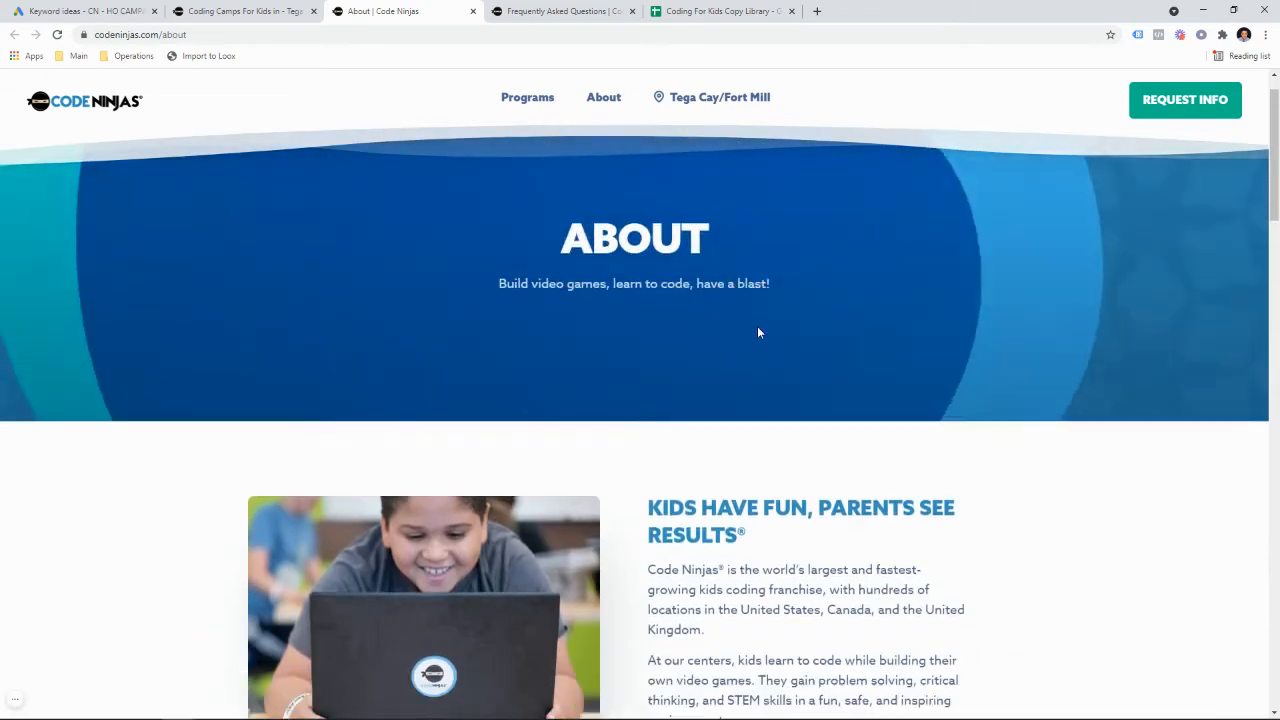
scroll(757, 330, "down", 5)
scroll(762, 340, "up", 2)
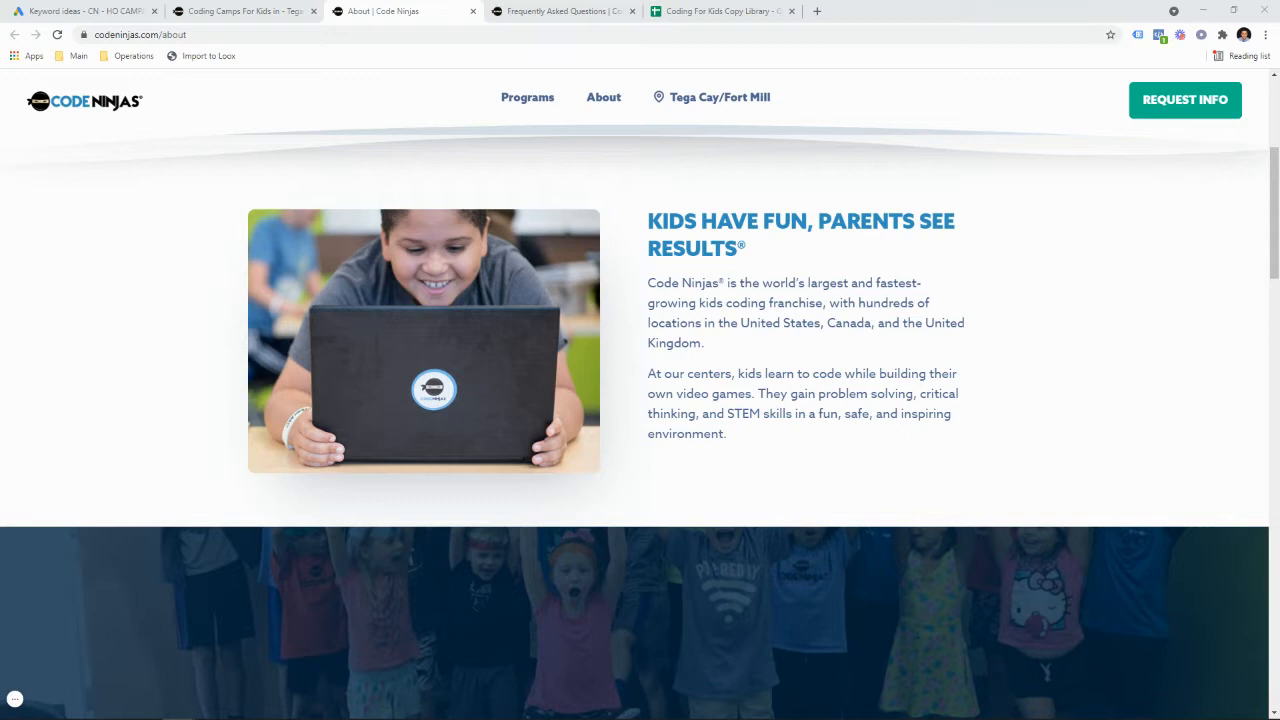
Bring up the Frequently Asked Questions page and expand the answer to "What is Code Ninjas?" to read it
left_click(542, 14)
scroll(640, 437, "down", 2)
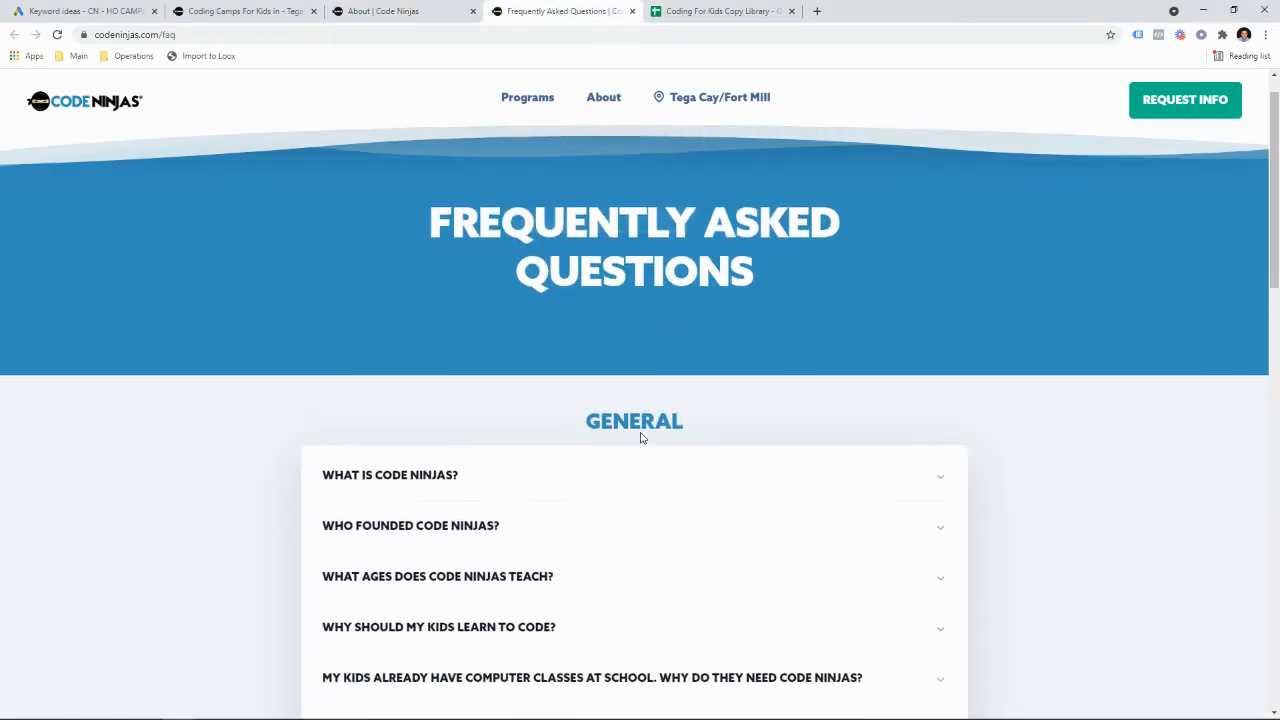
left_click(640, 388)
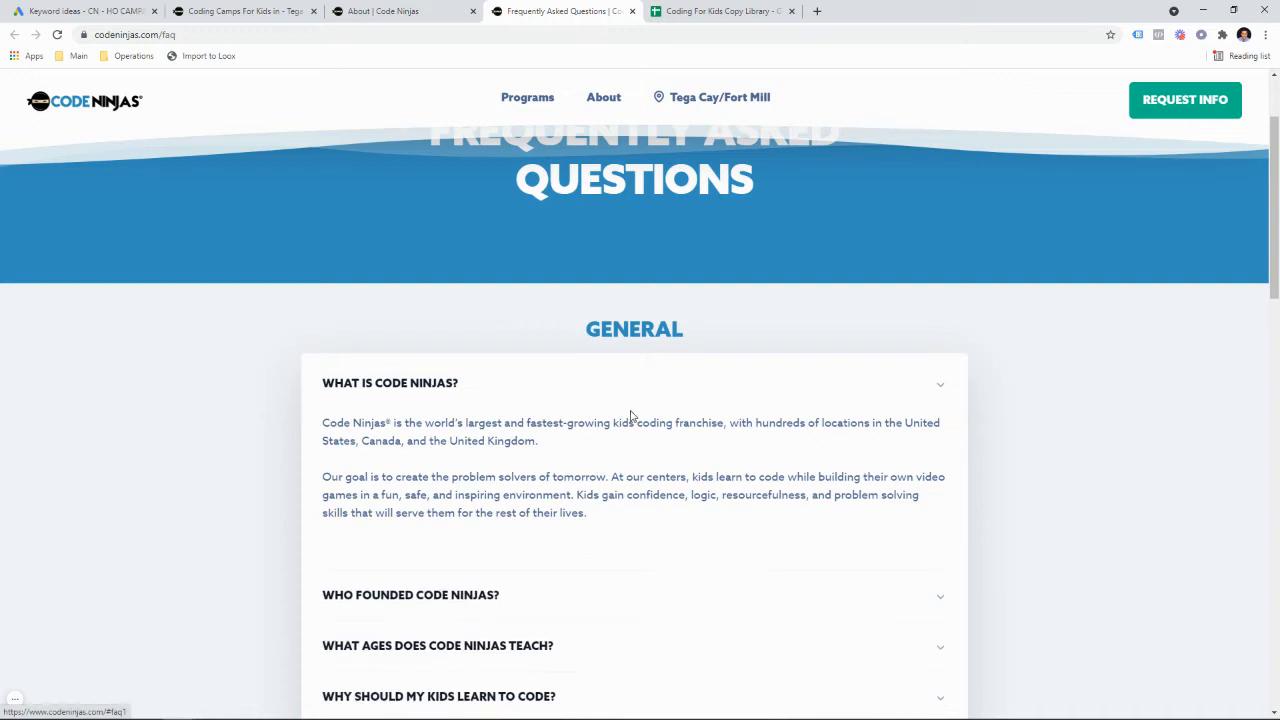
scroll(625, 414, "down", 1)
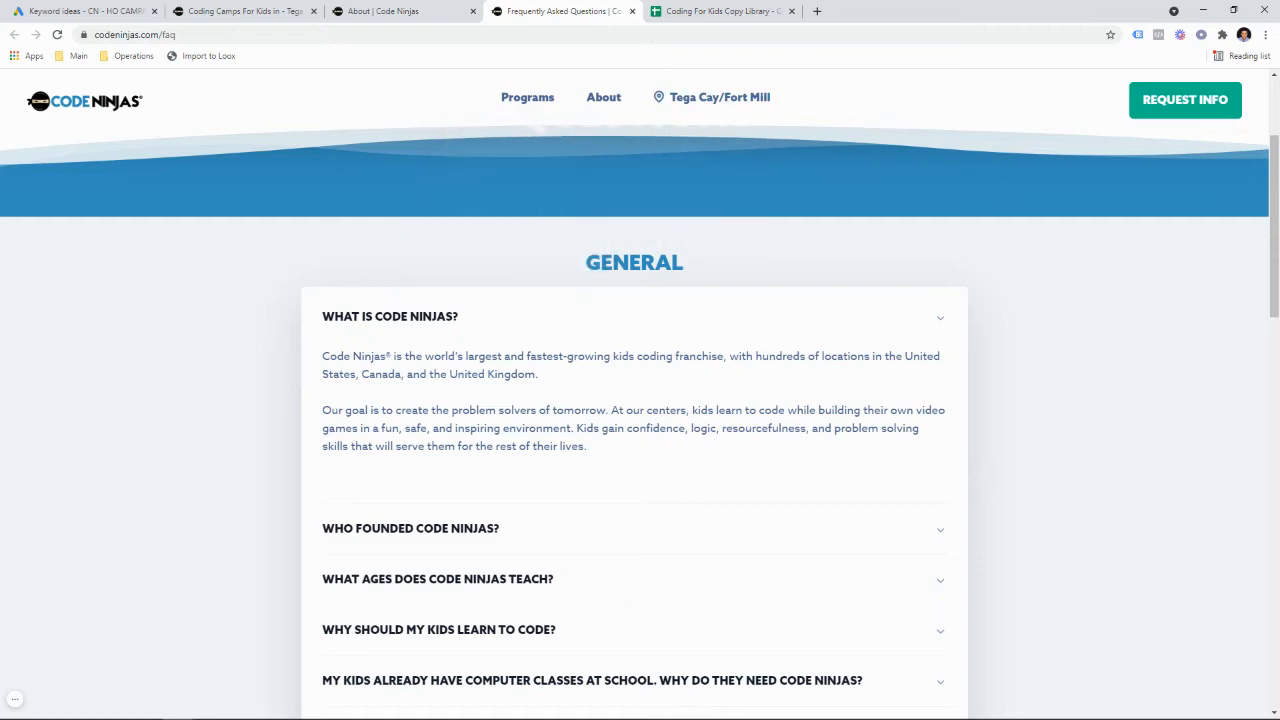
Enter the Coding For Kids USA sheet's Description 2 text, "Guided By Our Team, Code Ninjas Camps Empower Coding Computers For Kids Skills.", in AY3 of the Copy Library
left_click_drag(900, 6, 828, 12)
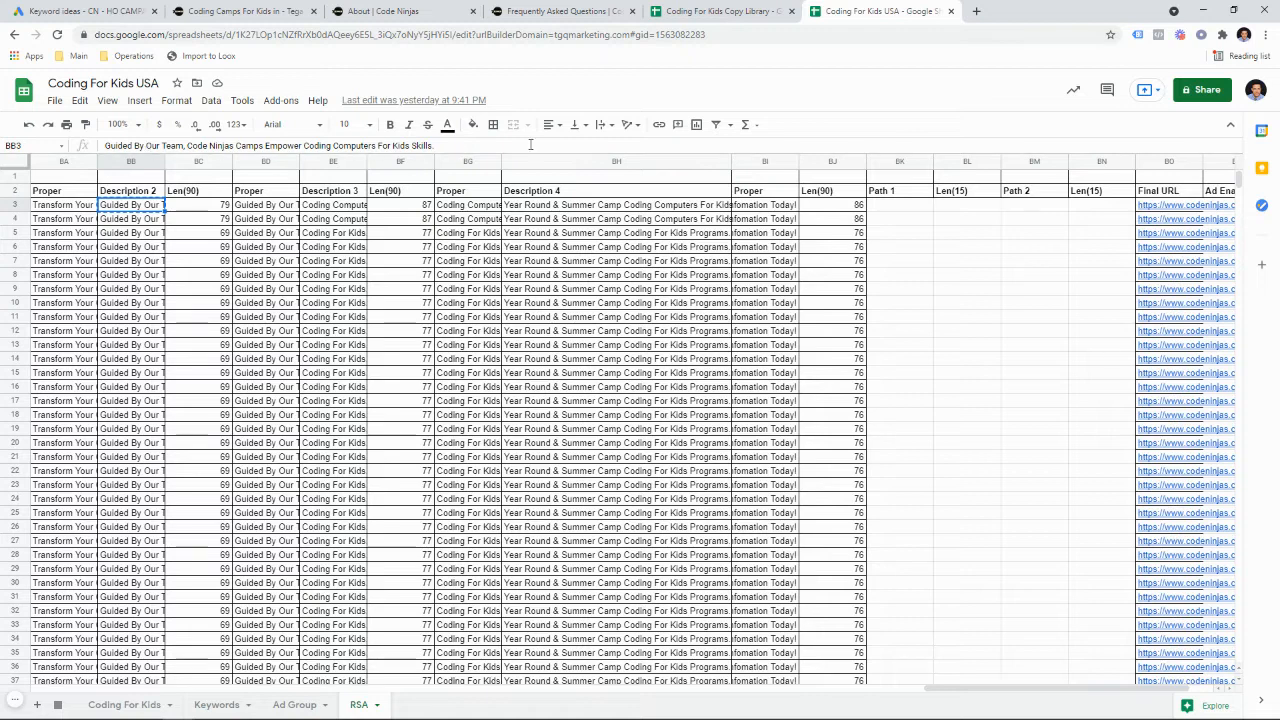
left_click(703, 12)
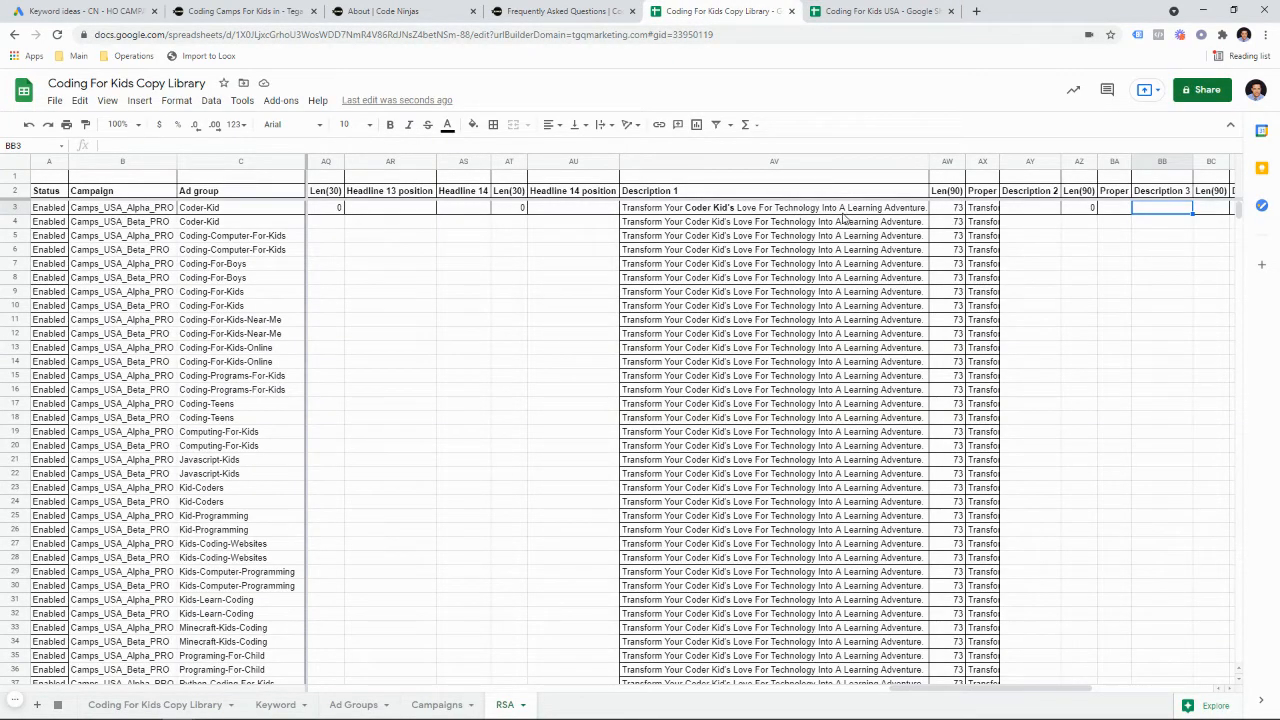
left_click(1012, 211)
type("Guided By Our Team, Code Ninjas Camps Empower Coding Computers For Kids Skills.")
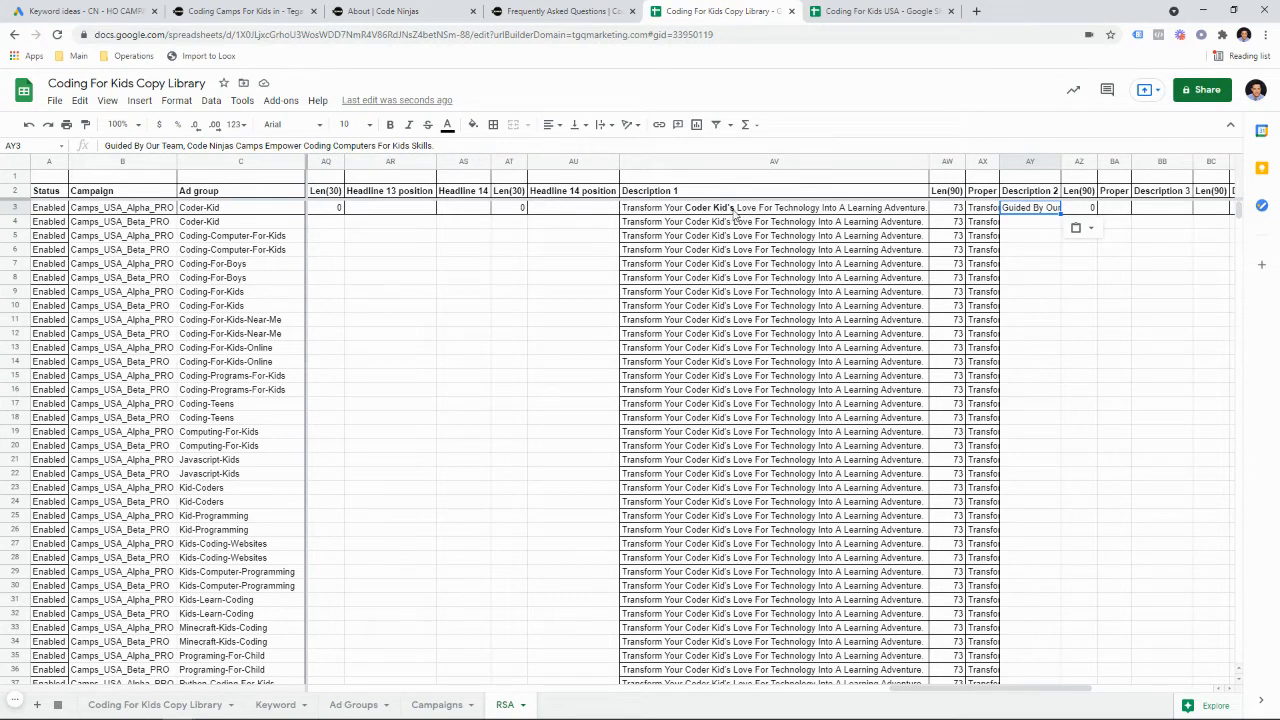
Reword the Description 2 text in AY3 to "Guided By Our Team, Code Ninjas Camps Empowers Coder Kid Skills."
double_click(697, 210)
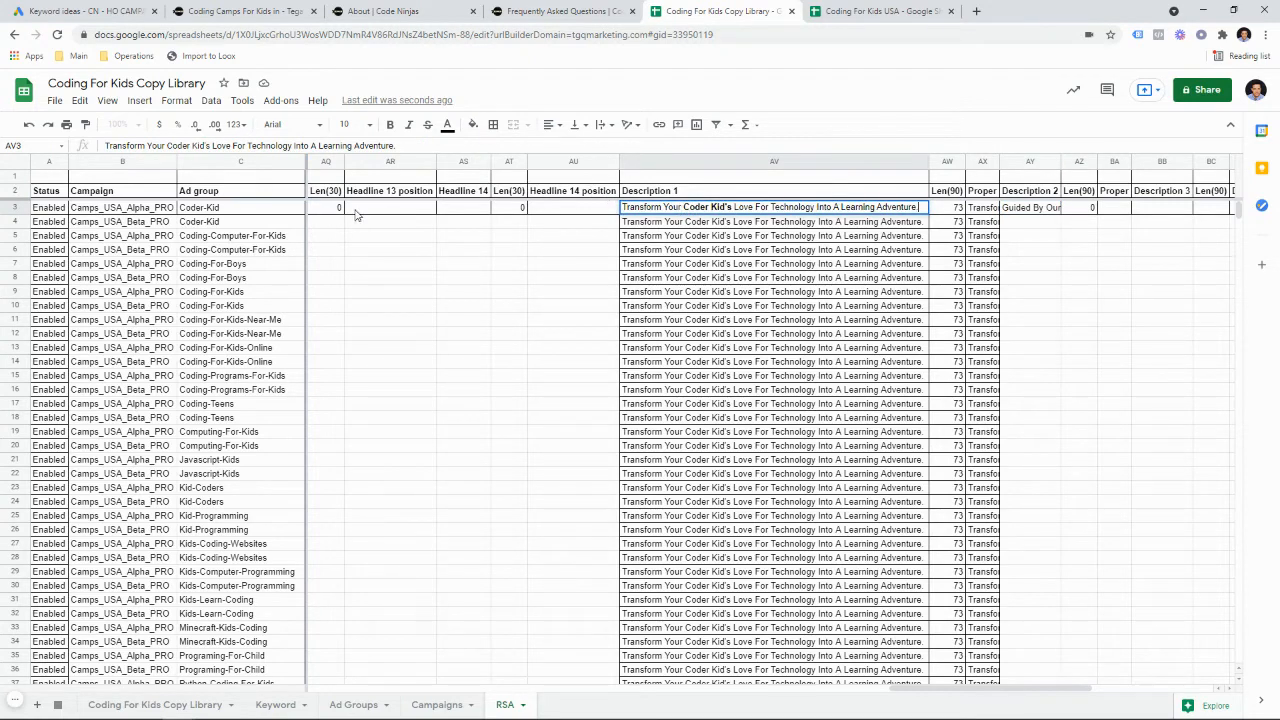
left_click(1030, 208)
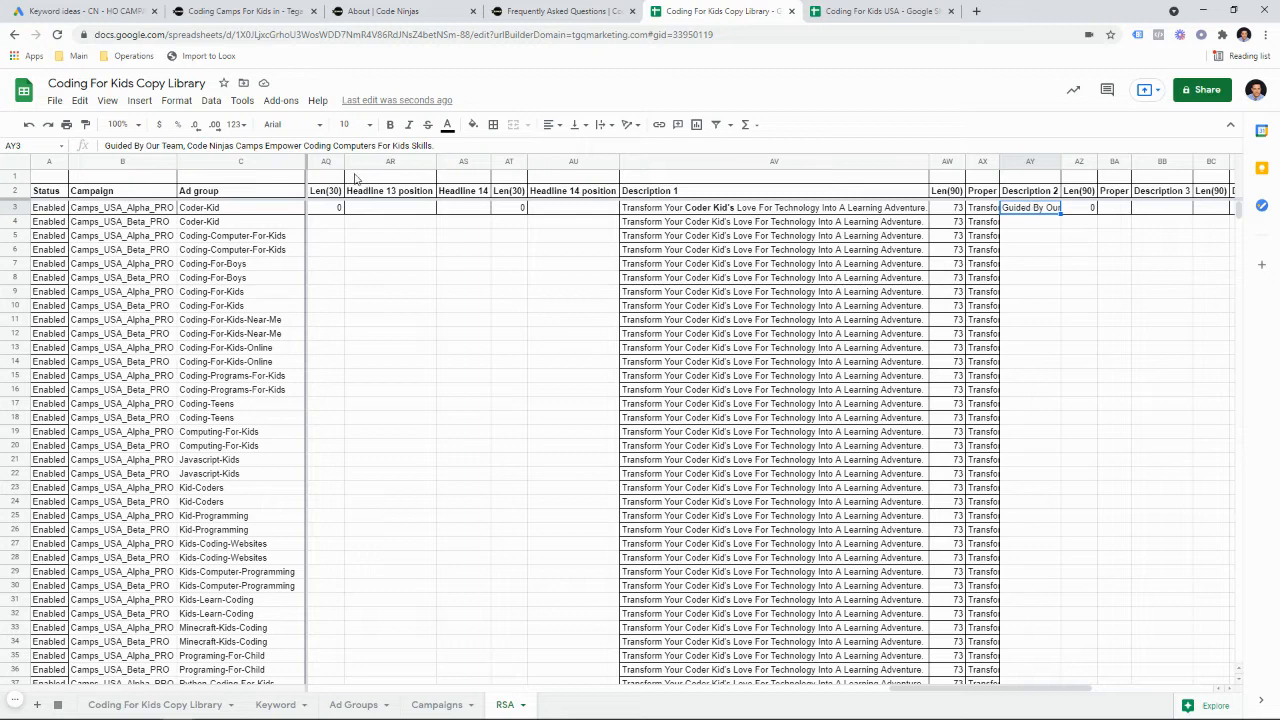
left_click_drag(412, 146, 313, 146)
key("BackSpace")
key("BackSpace")
key("BackSpace")
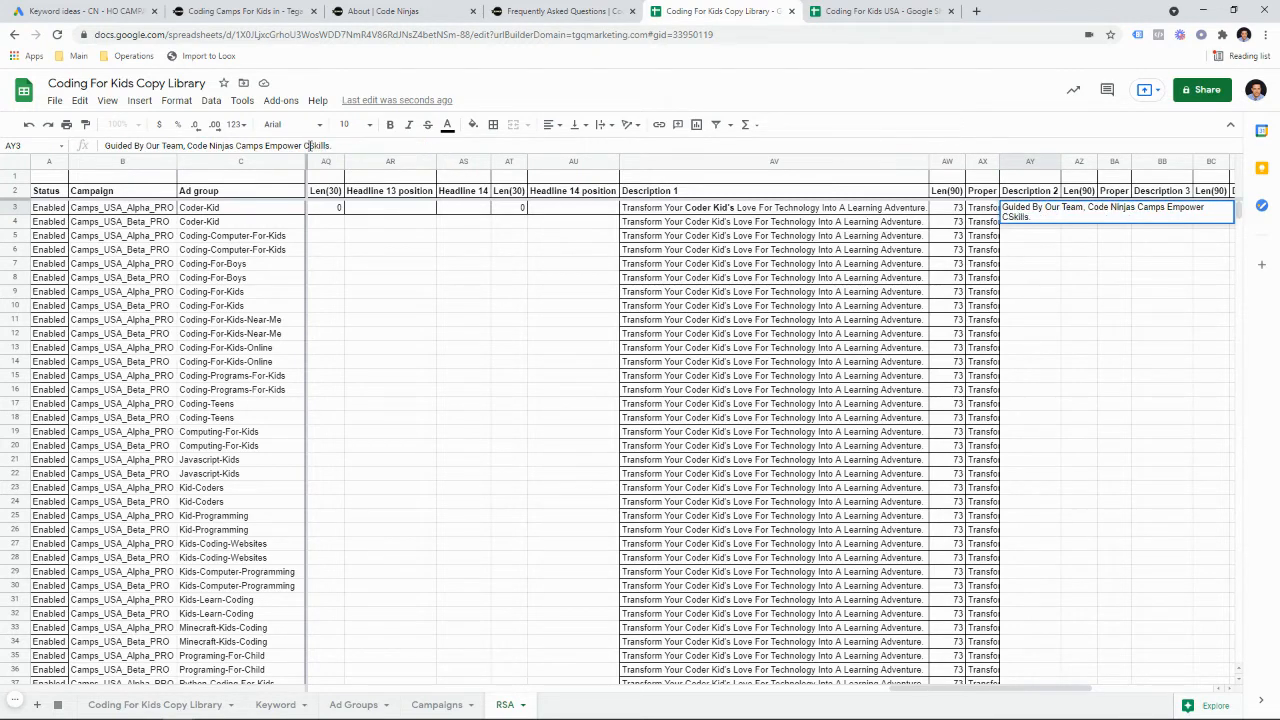
type("s")
key("BackSpace")
key("BackSpace")
type("Coder Kid")
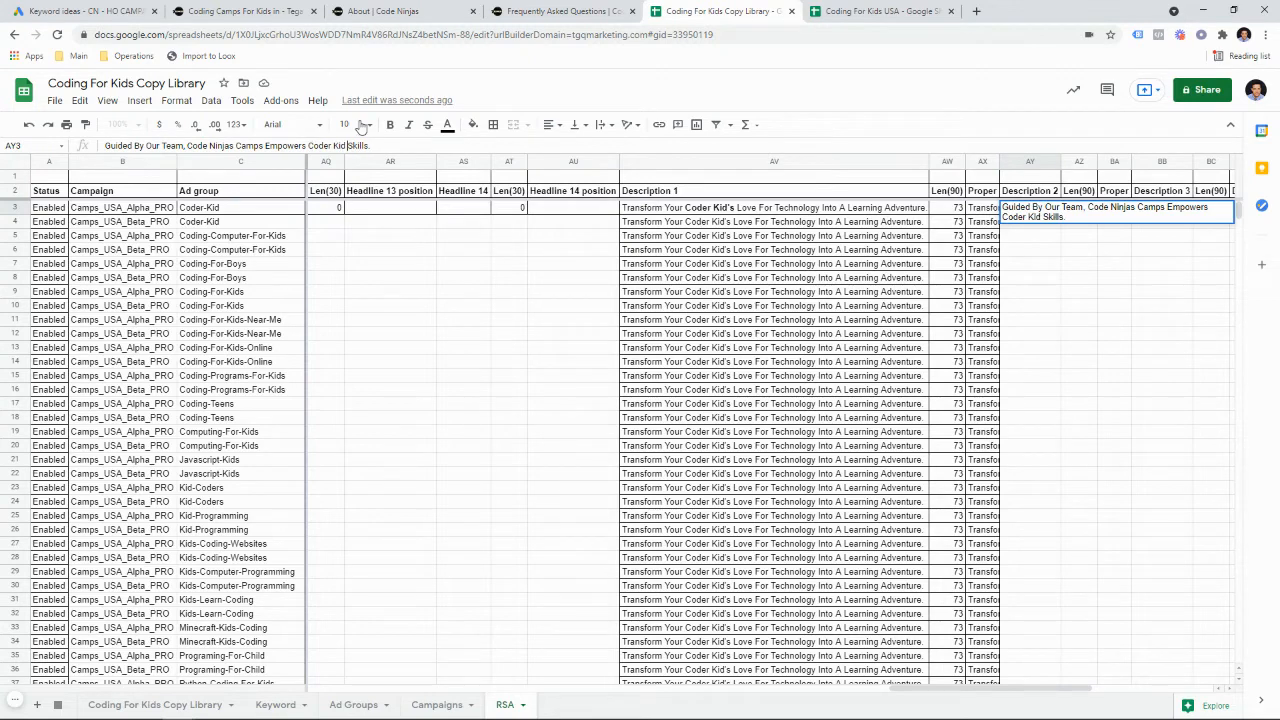
left_click(690, 306)
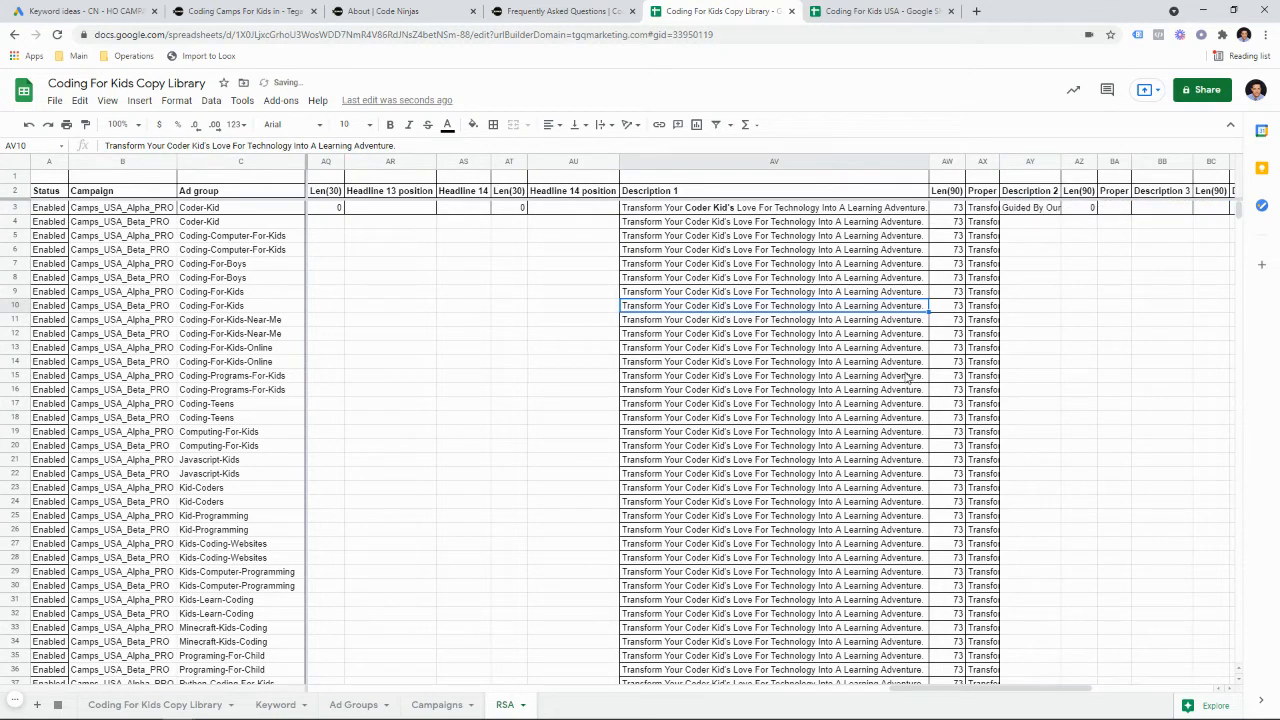
left_click(1041, 212)
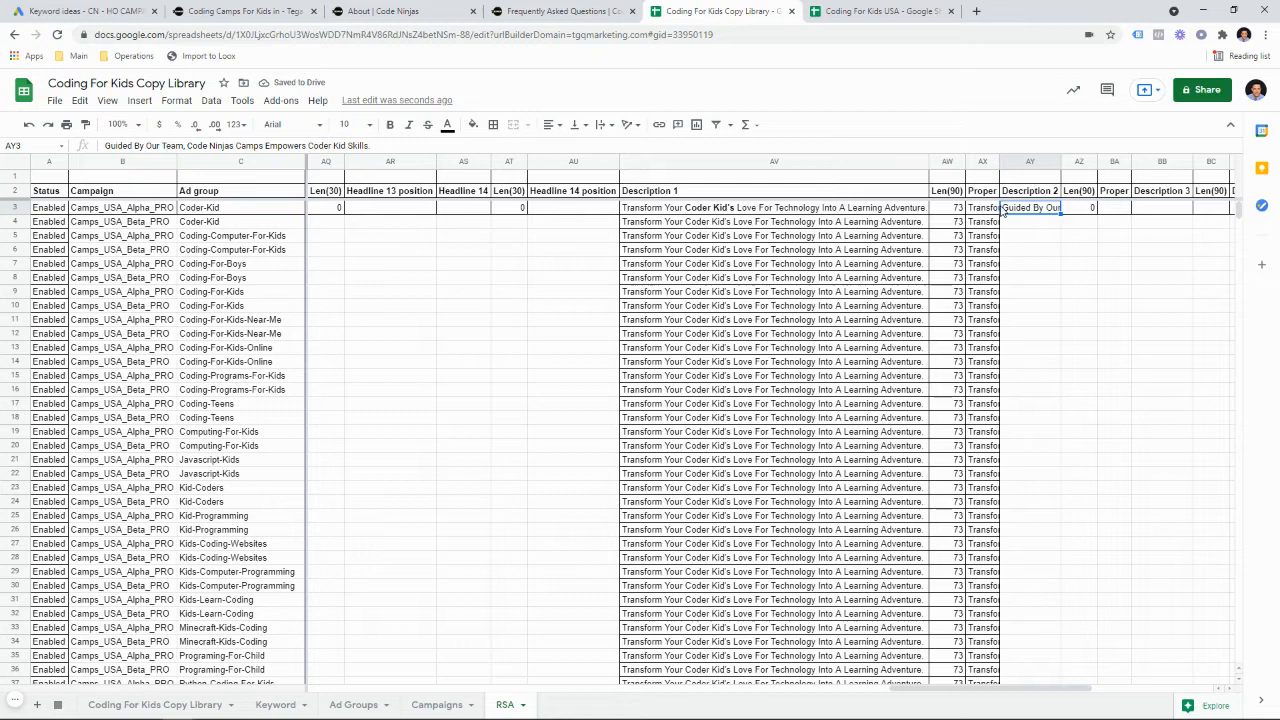
Enter =PROPER($AY3) in the Proper cell BA3 and fill the formula down to BA48
left_click(1114, 211)
type("=pro")
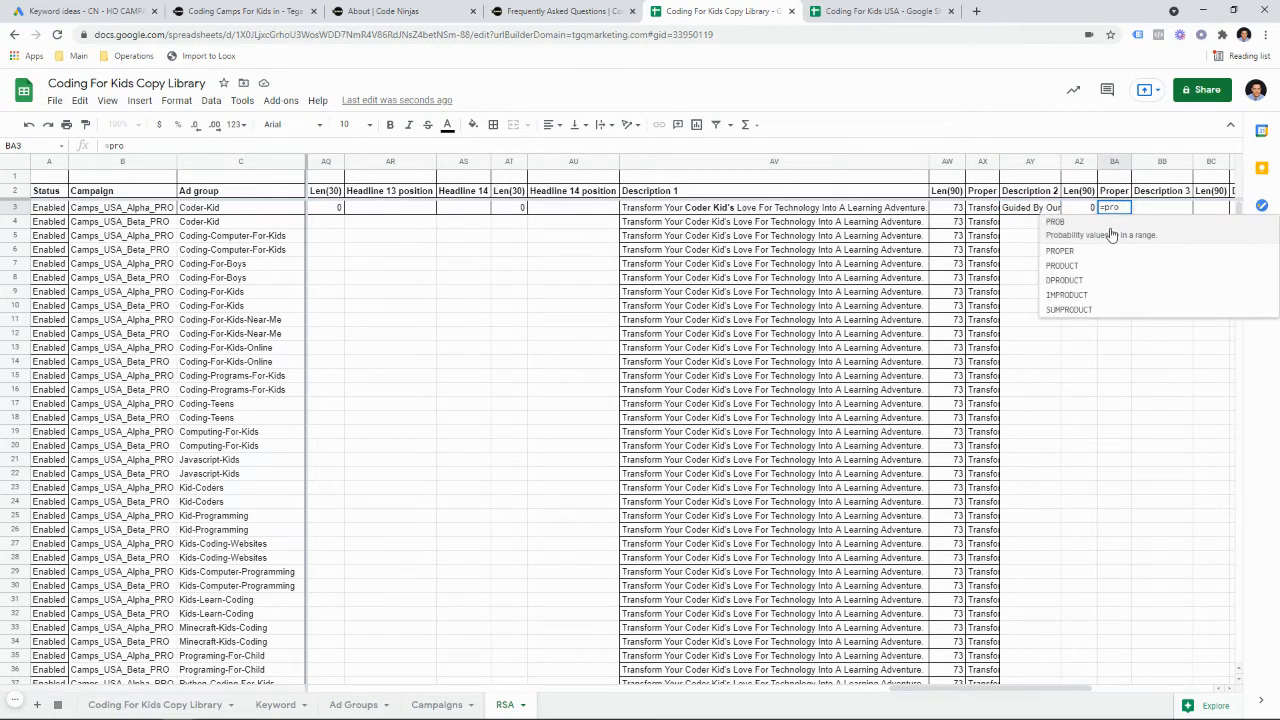
type("per")
key("Tab")
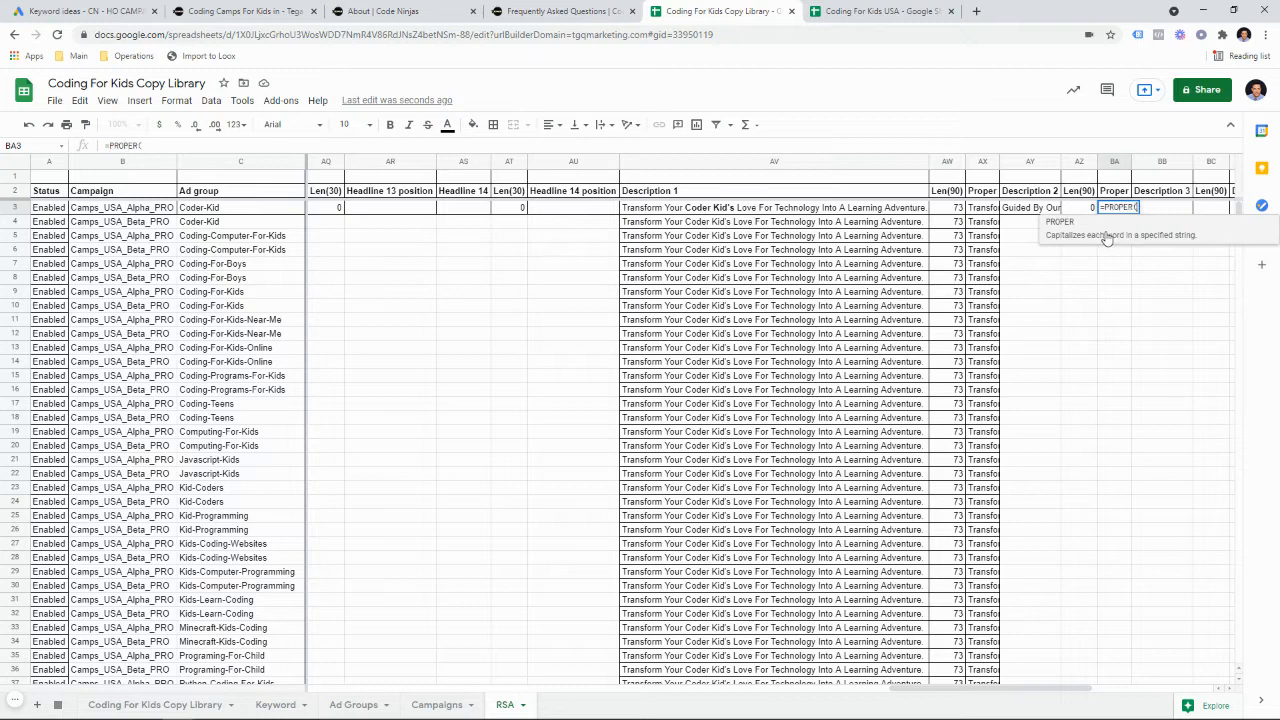
left_click(1030, 208)
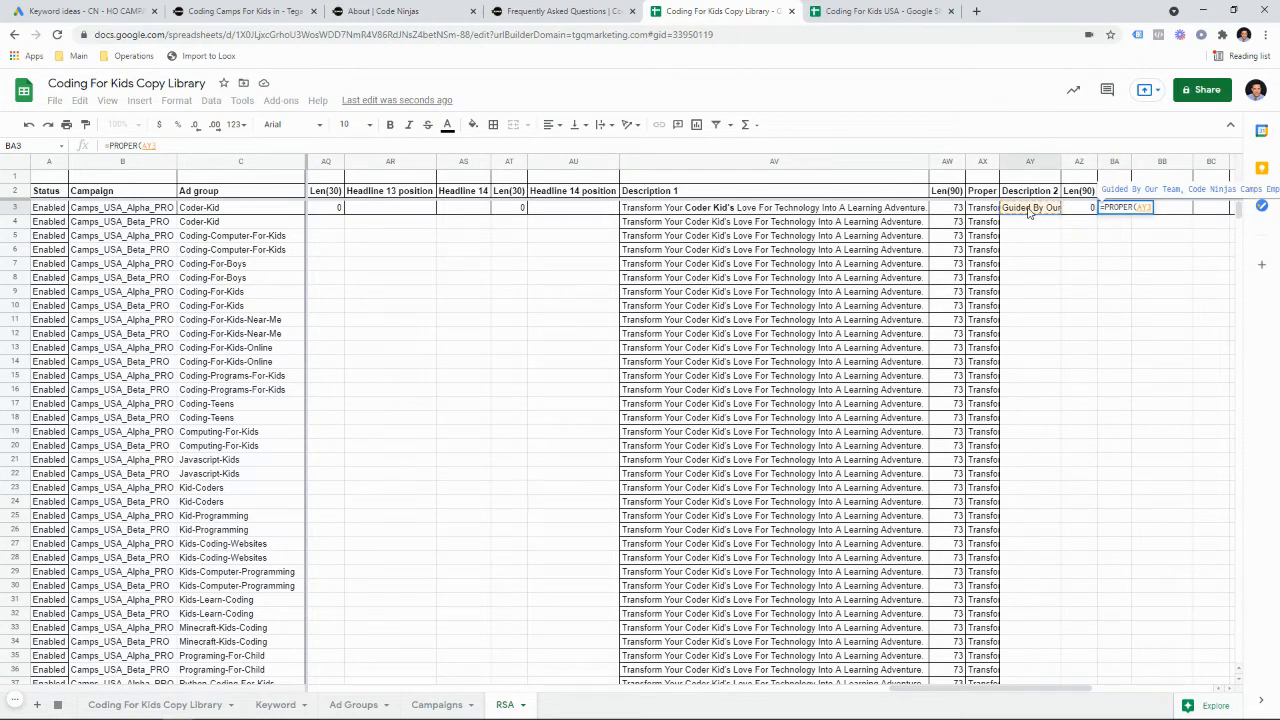
key("F4")
key("F4")
key("Return")
left_click(1115, 210)
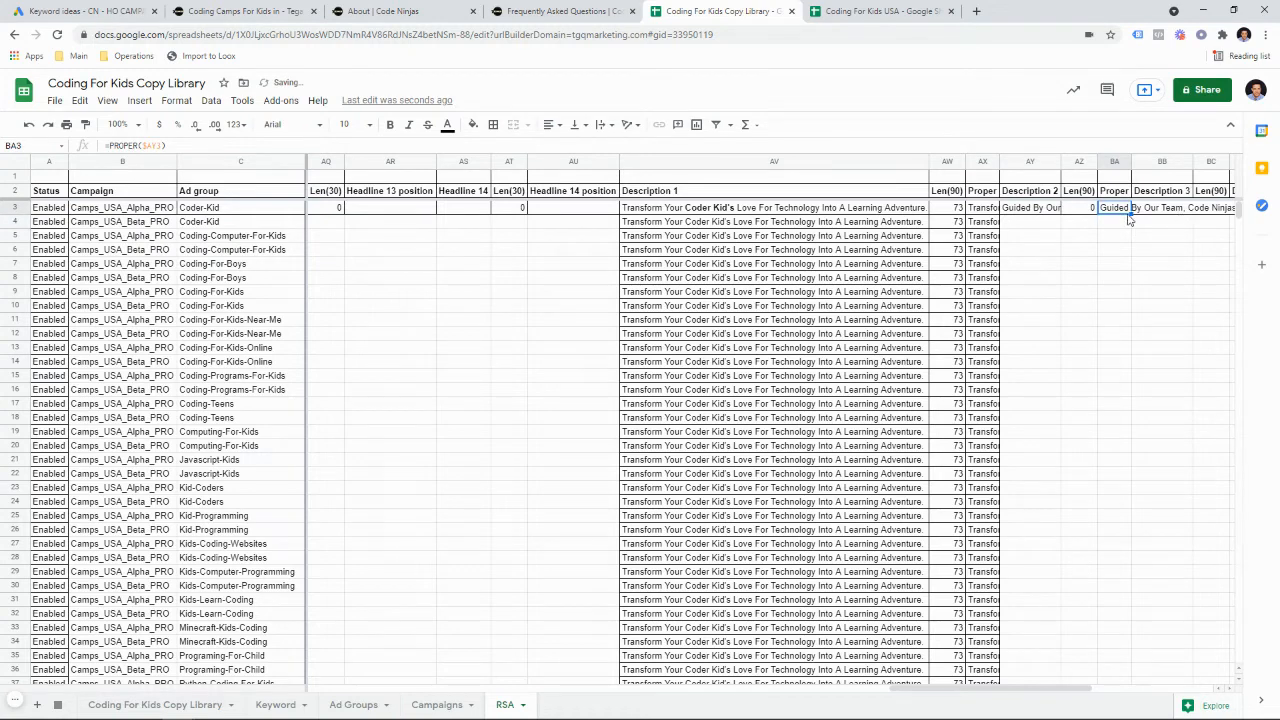
left_click_drag(1129, 219, 1112, 602)
scroll(1120, 575, "up", 6)
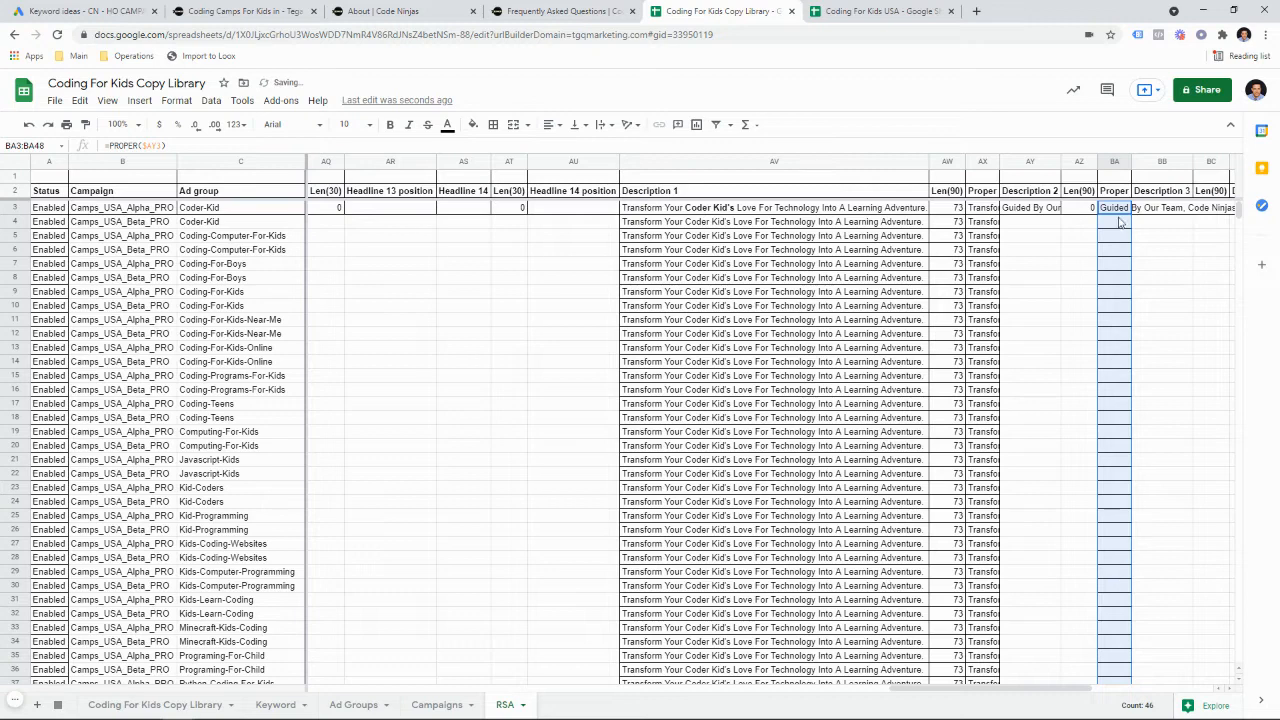
Set the text wrapping of the Proper column BA to Clip
left_click(1116, 162)
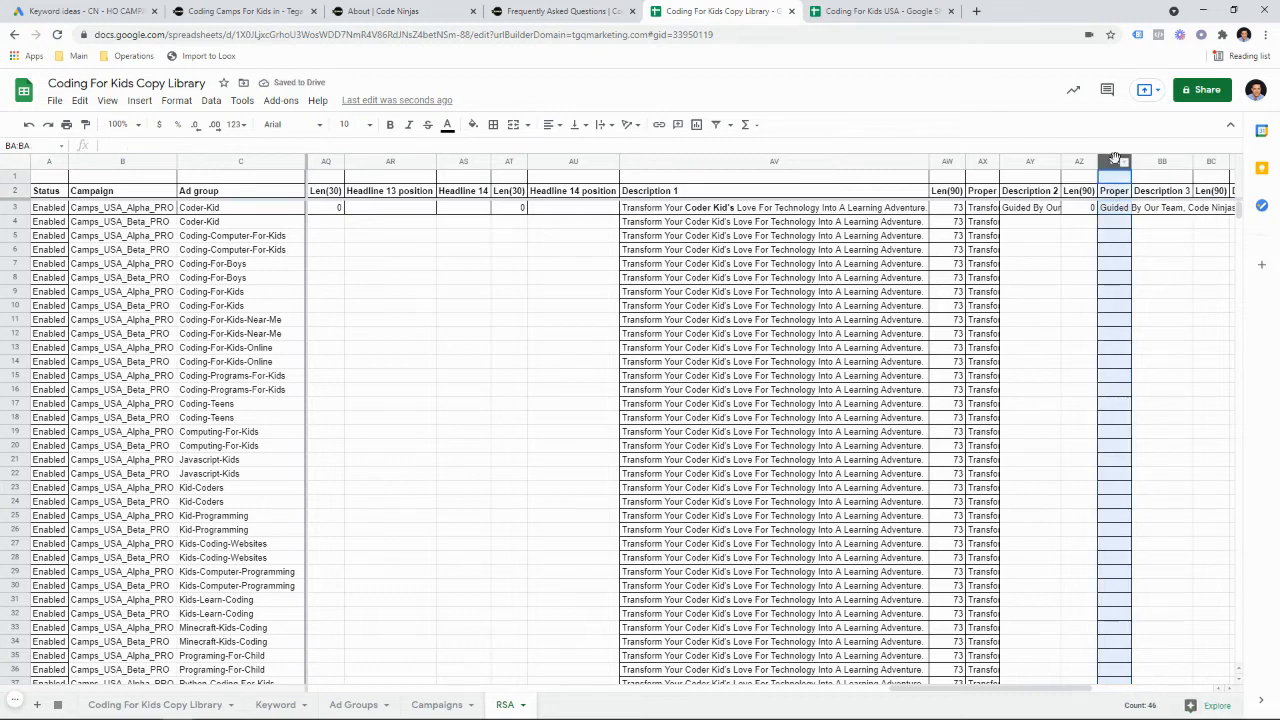
left_click(187, 106)
mouse_move(139, 104)
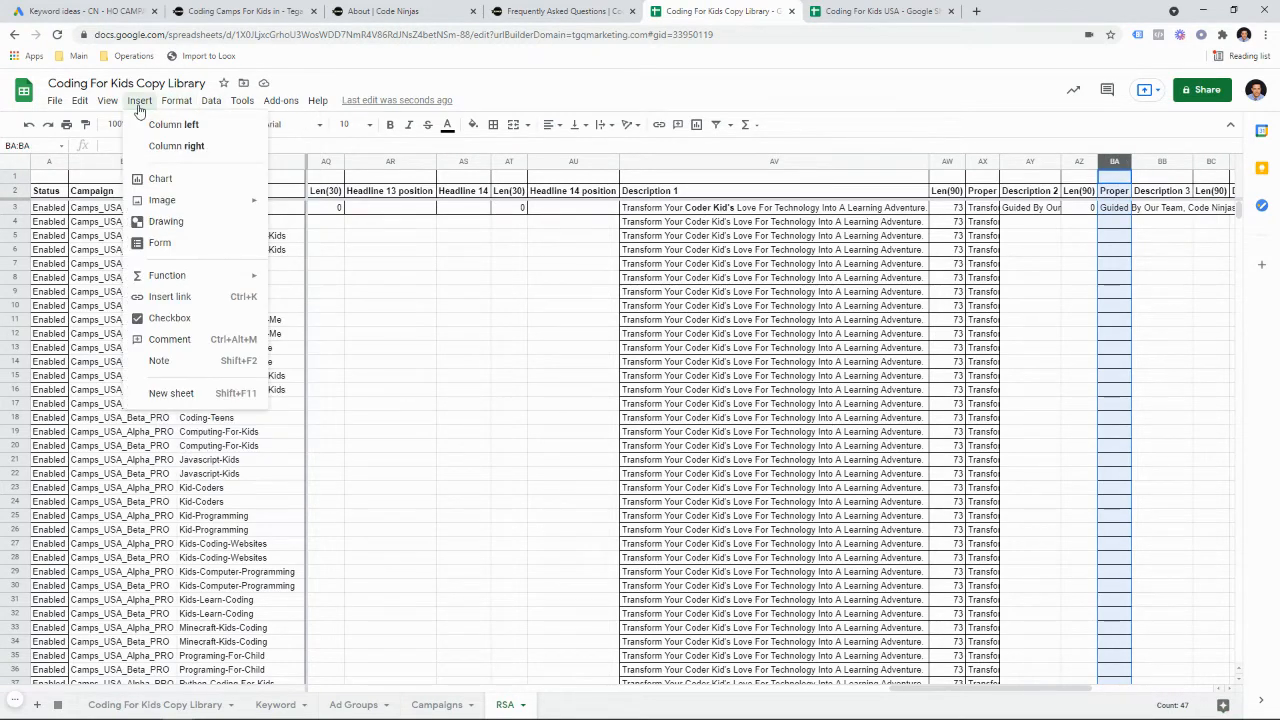
mouse_move(240, 369)
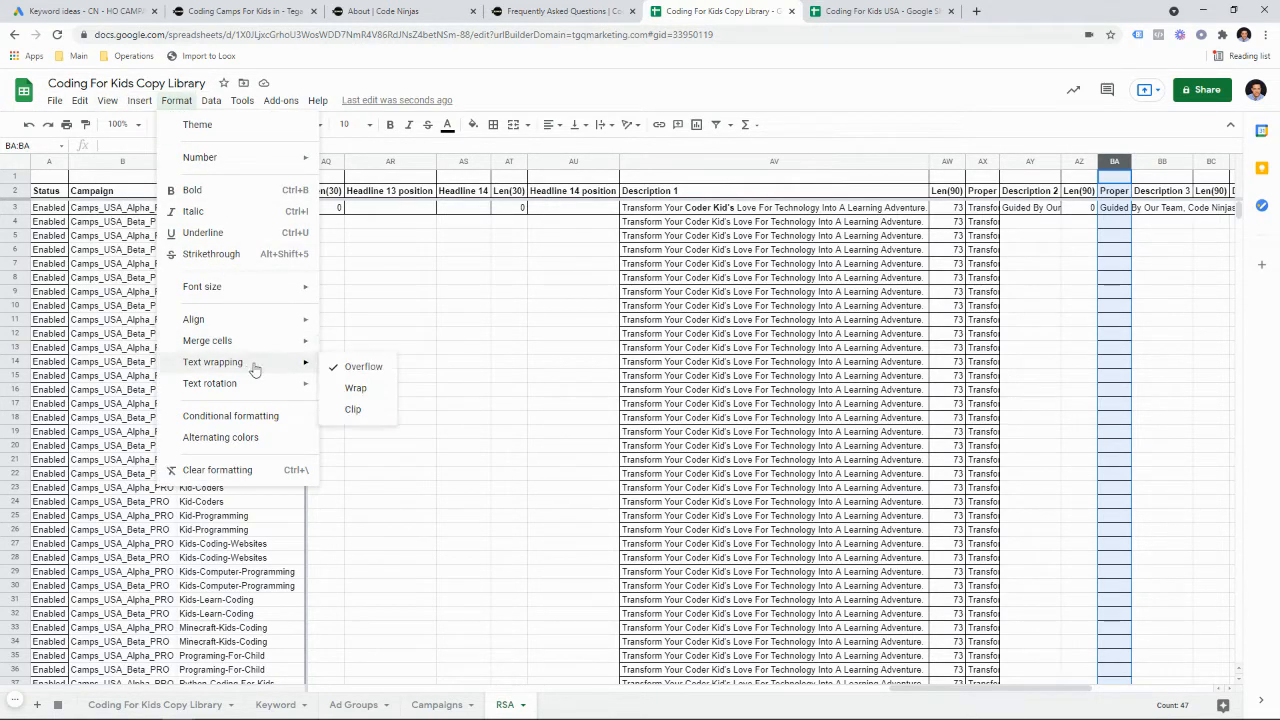
left_click(350, 418)
Fill the Description 2 text from AY3 down into AY4 for the second Coder-Kid row
left_click(1046, 210)
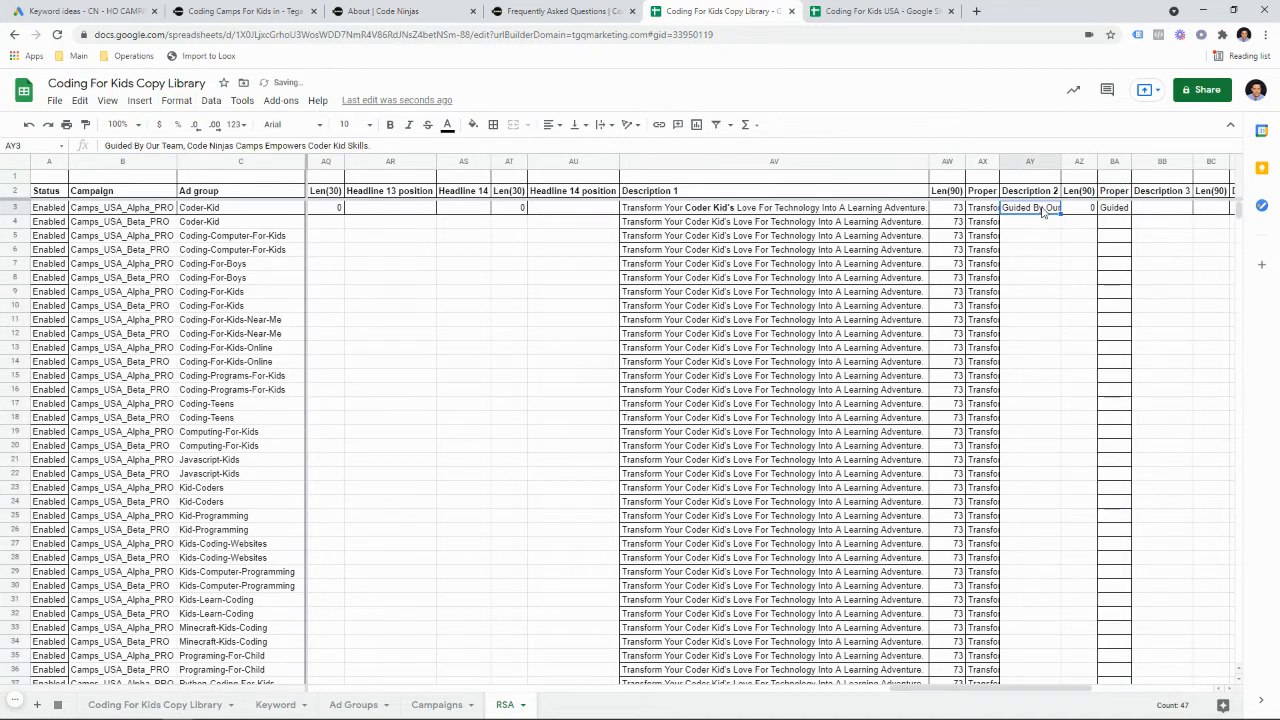
left_click_drag(1058, 213, 1058, 224)
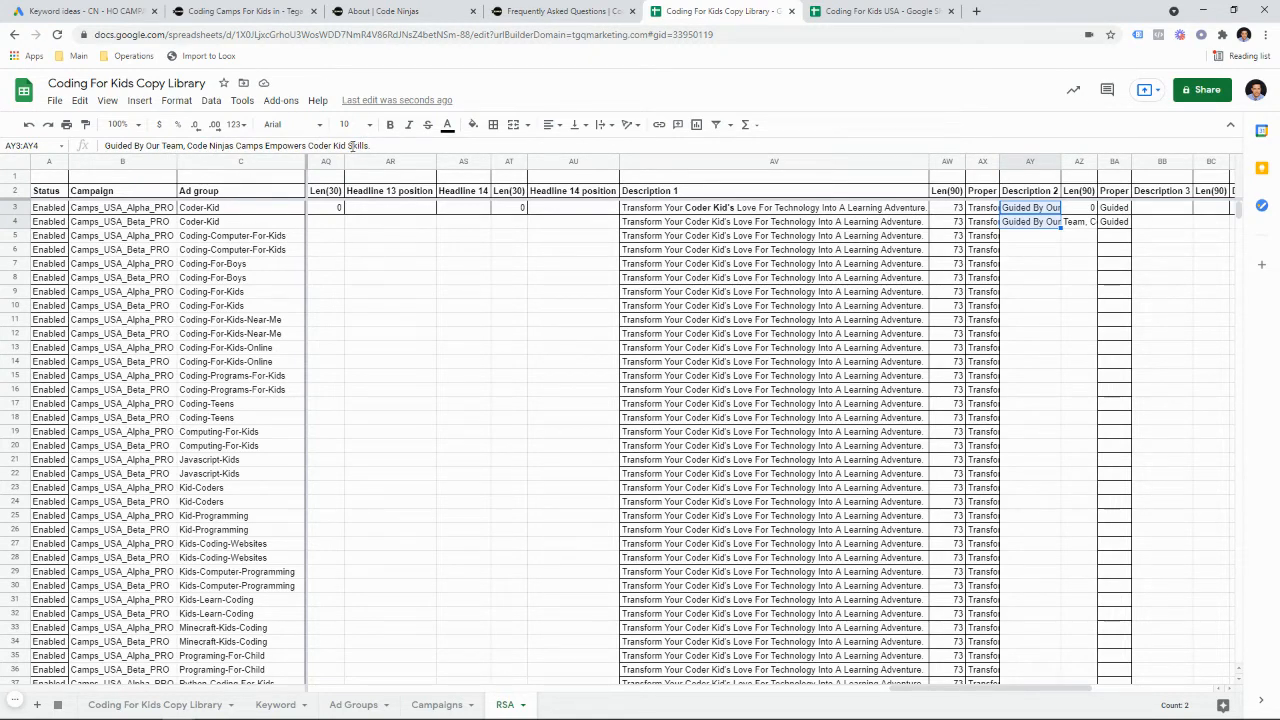
left_click(1053, 220)
left_click(1052, 210)
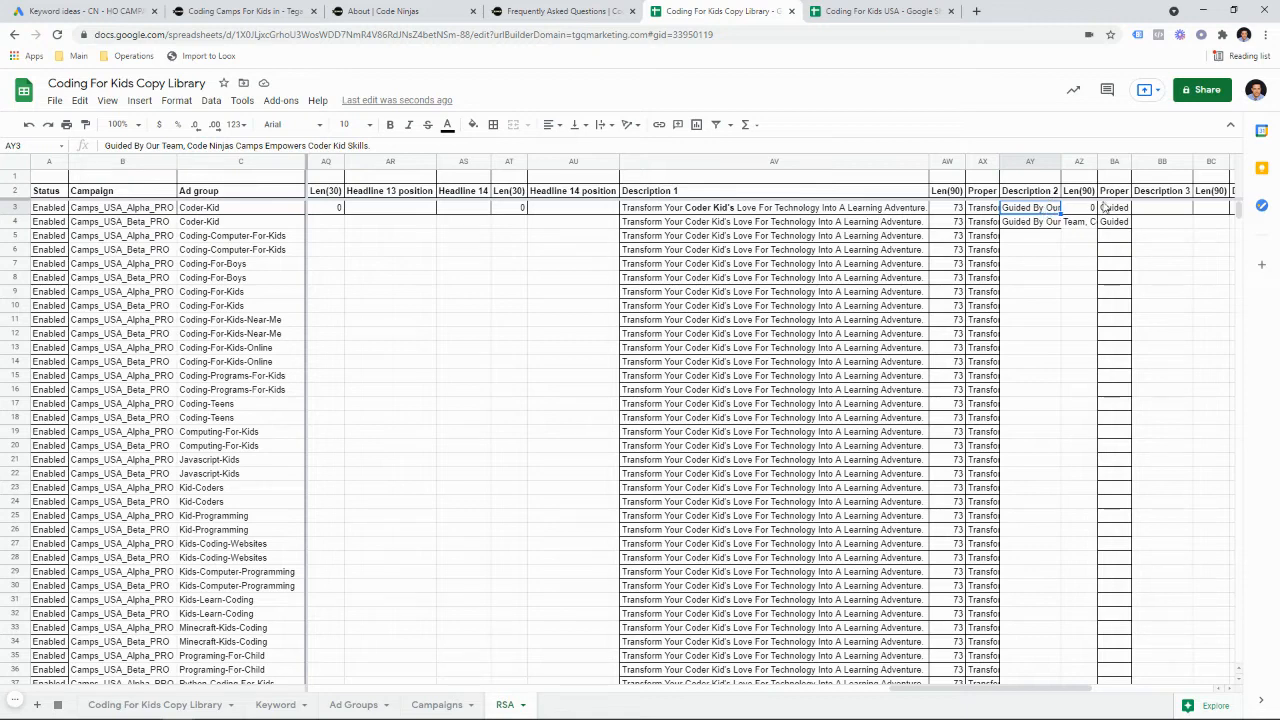
Look up the Description 3 text in BE3 of the Coding For Kids USA sheet
left_click(1158, 209)
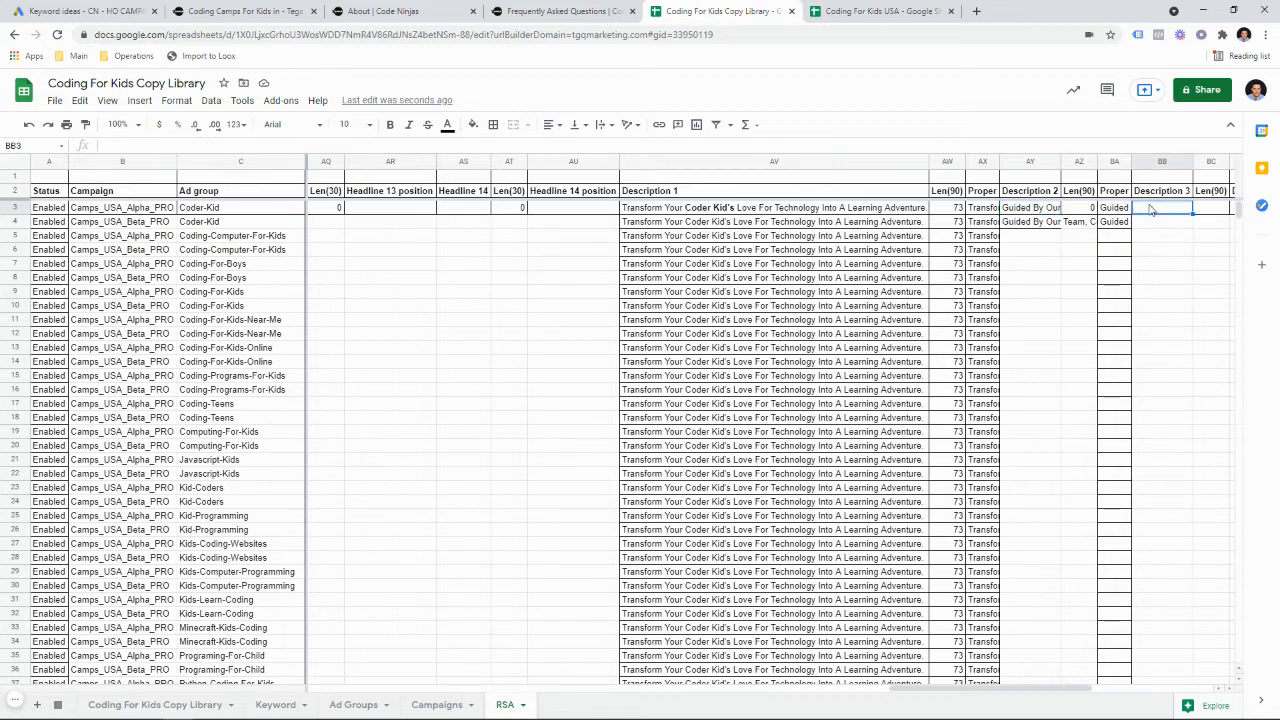
left_click(856, 13)
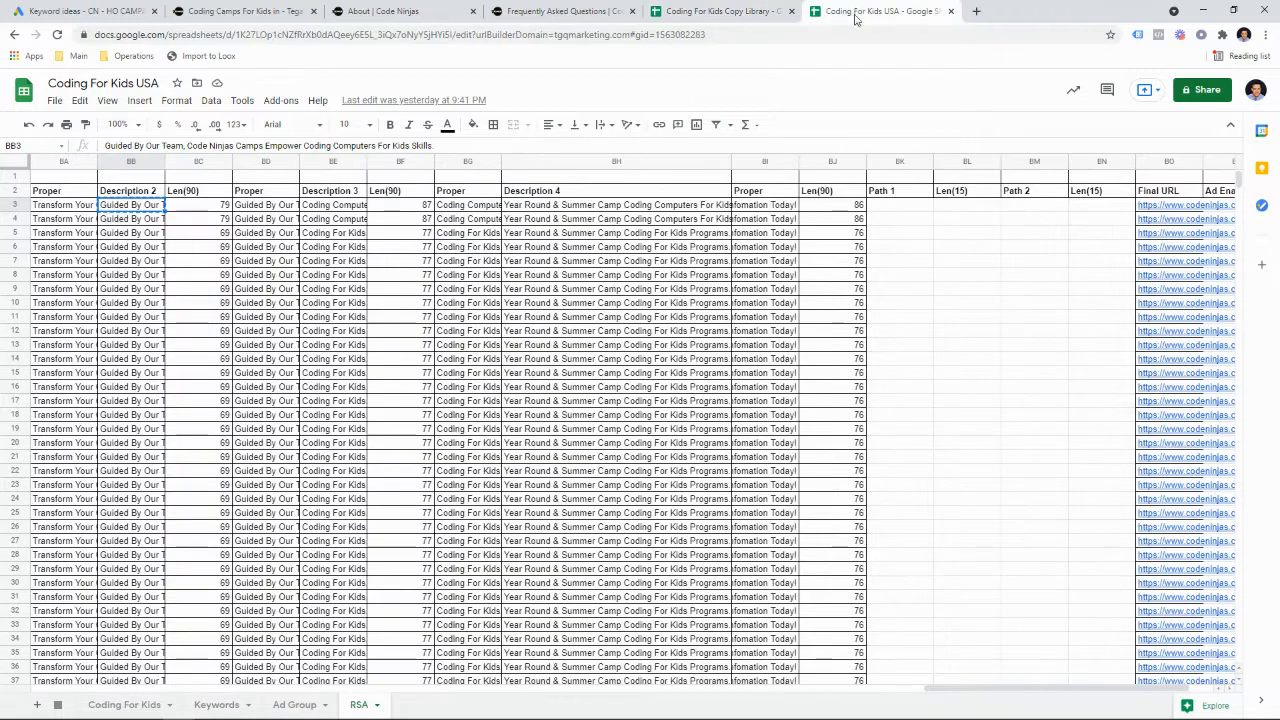
left_click(350, 206)
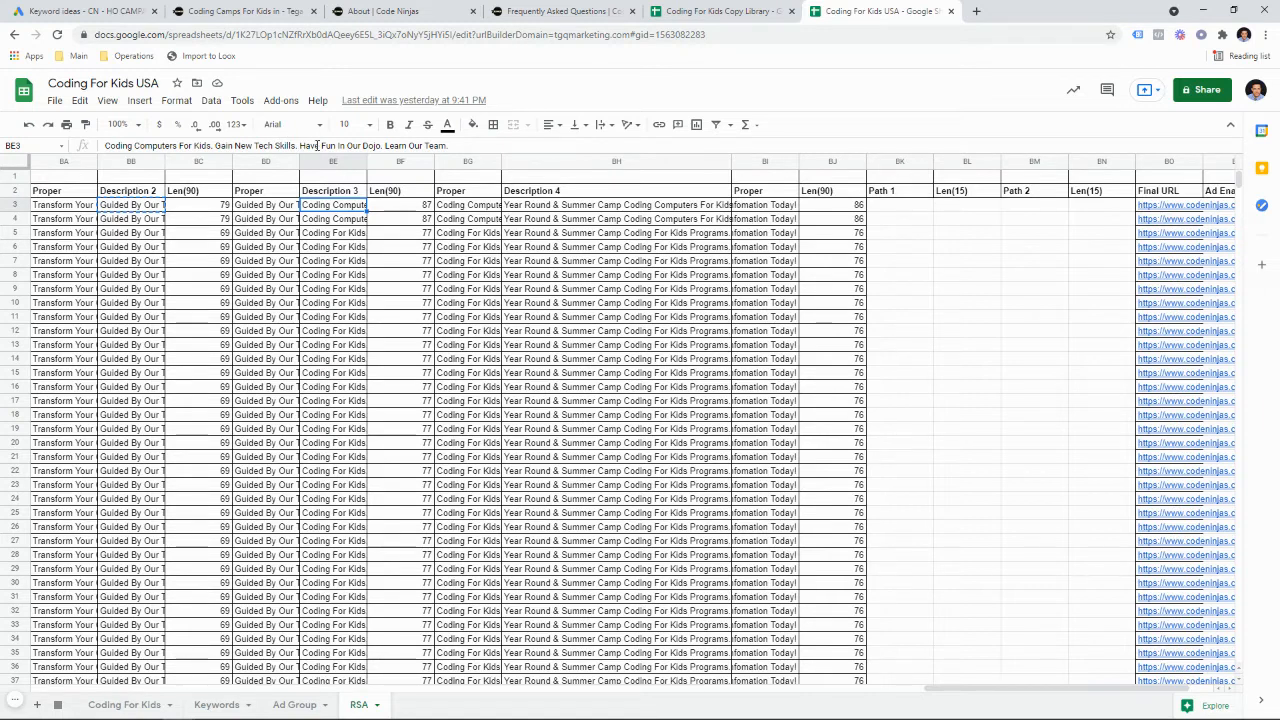
Check the Code Ninjas About page and the camps page's headline benefits for the source of the Description 3 copy
left_click(575, 11)
left_click(435, 11)
scroll(680, 322, "up", 3)
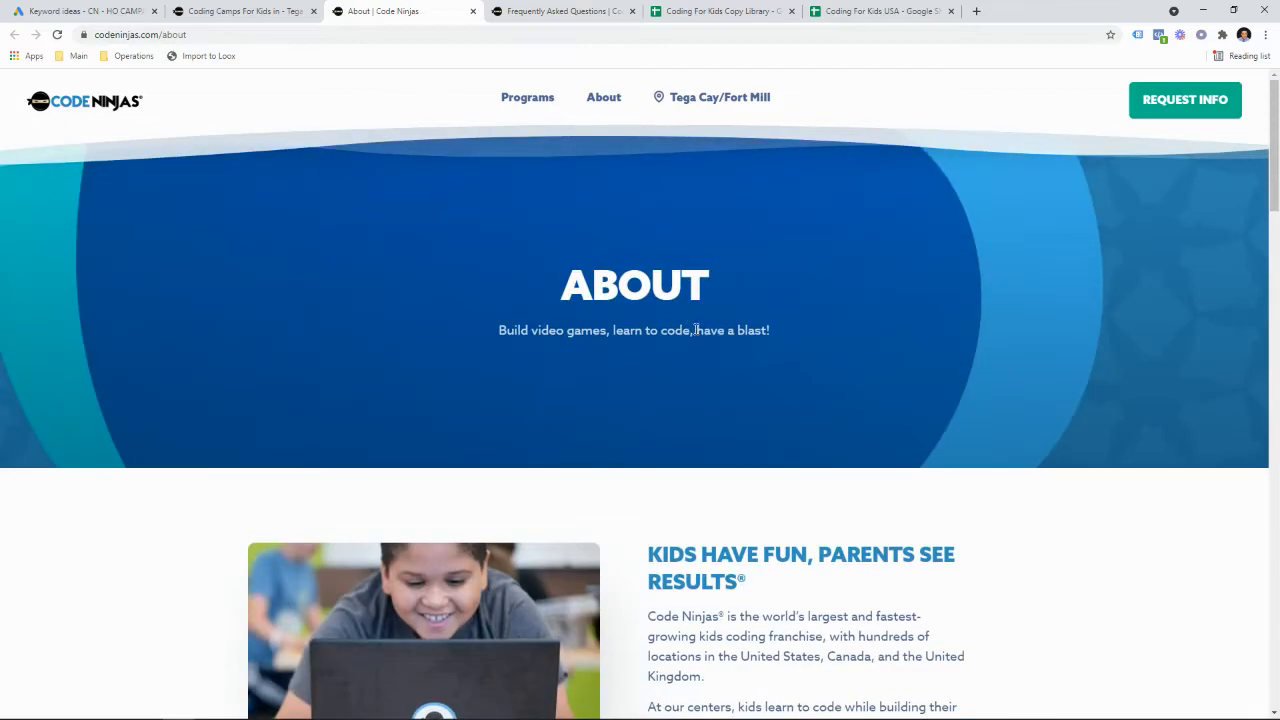
key("ctrl+shift+Tab")
scroll(700, 420, "up", 10)
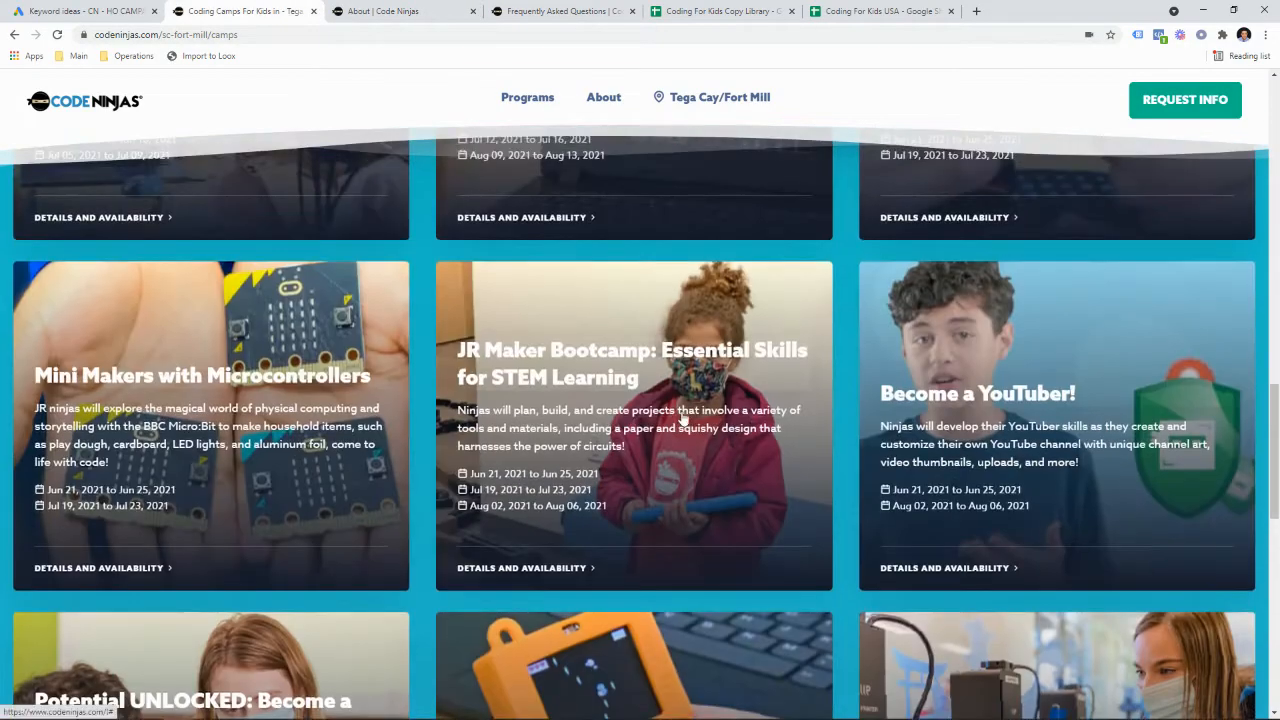
scroll(700, 420, "up", 8)
scroll(703, 425, "down", 4)
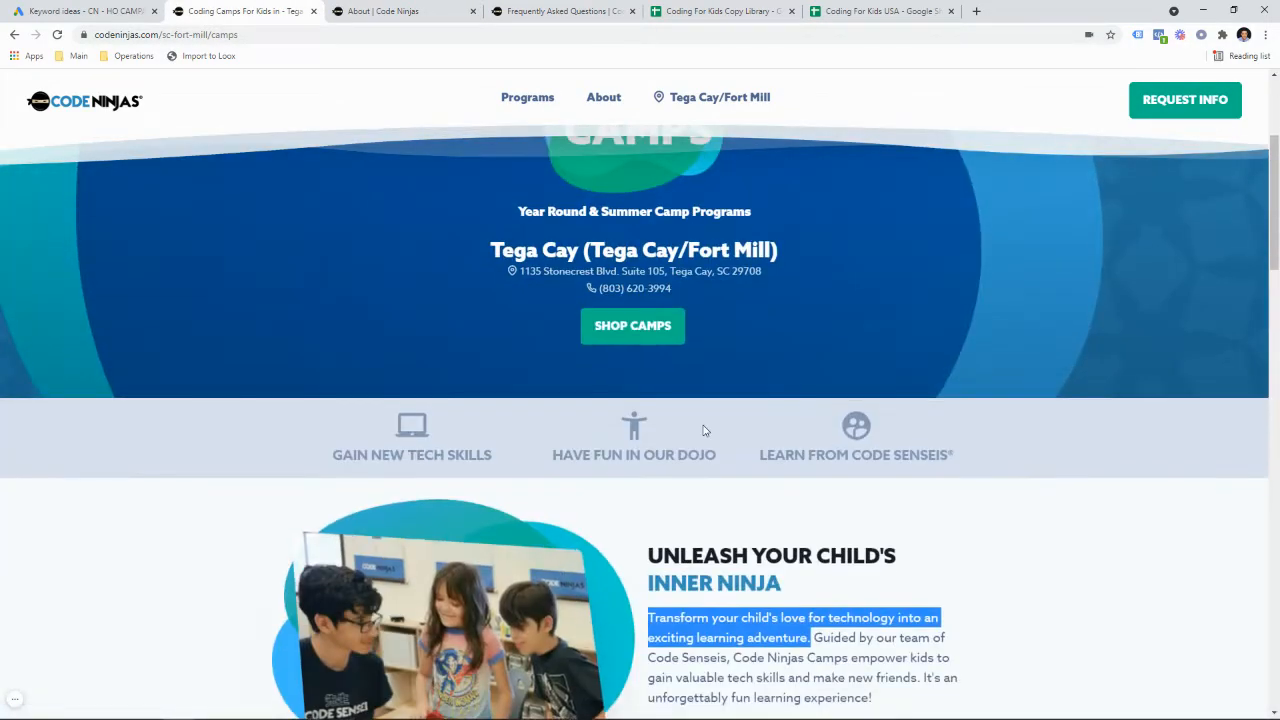
Examine the Code Ninjas About page sections down to Building Strong Communities for usable description copy
scroll(707, 430, "down", 1)
left_click(420, 10)
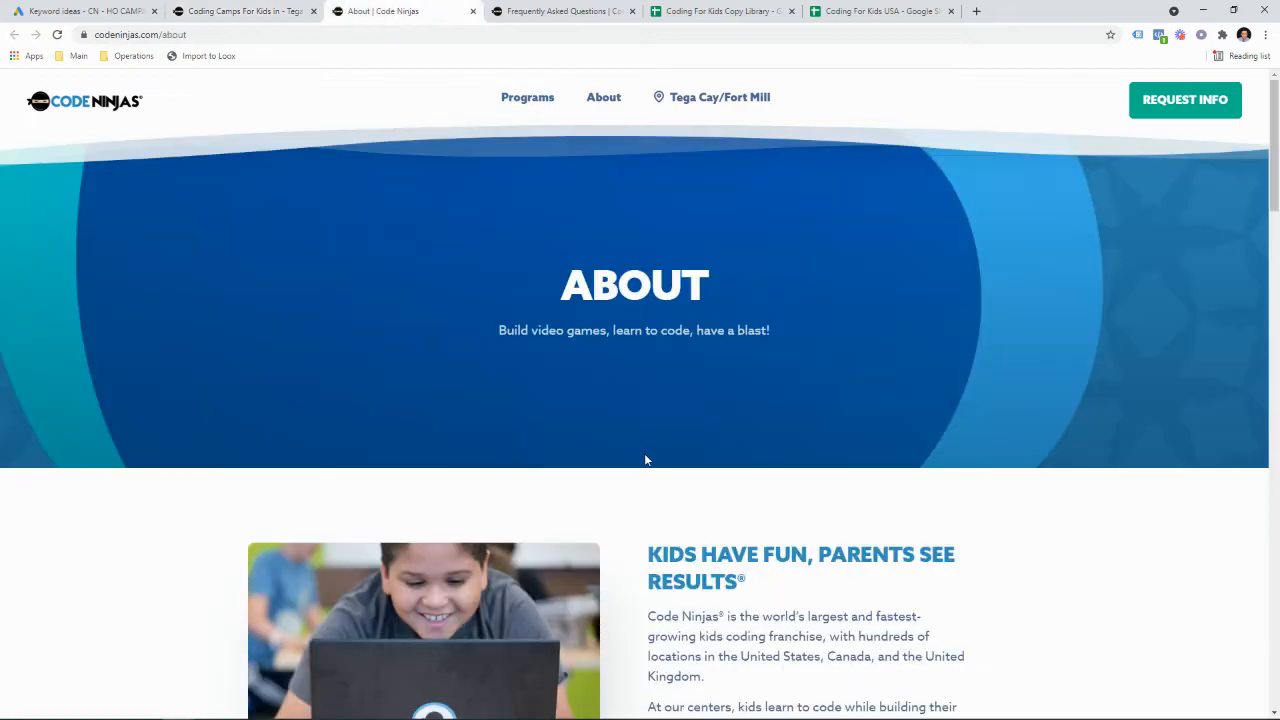
scroll(680, 435, "down", 3)
scroll(735, 290, "down", 10)
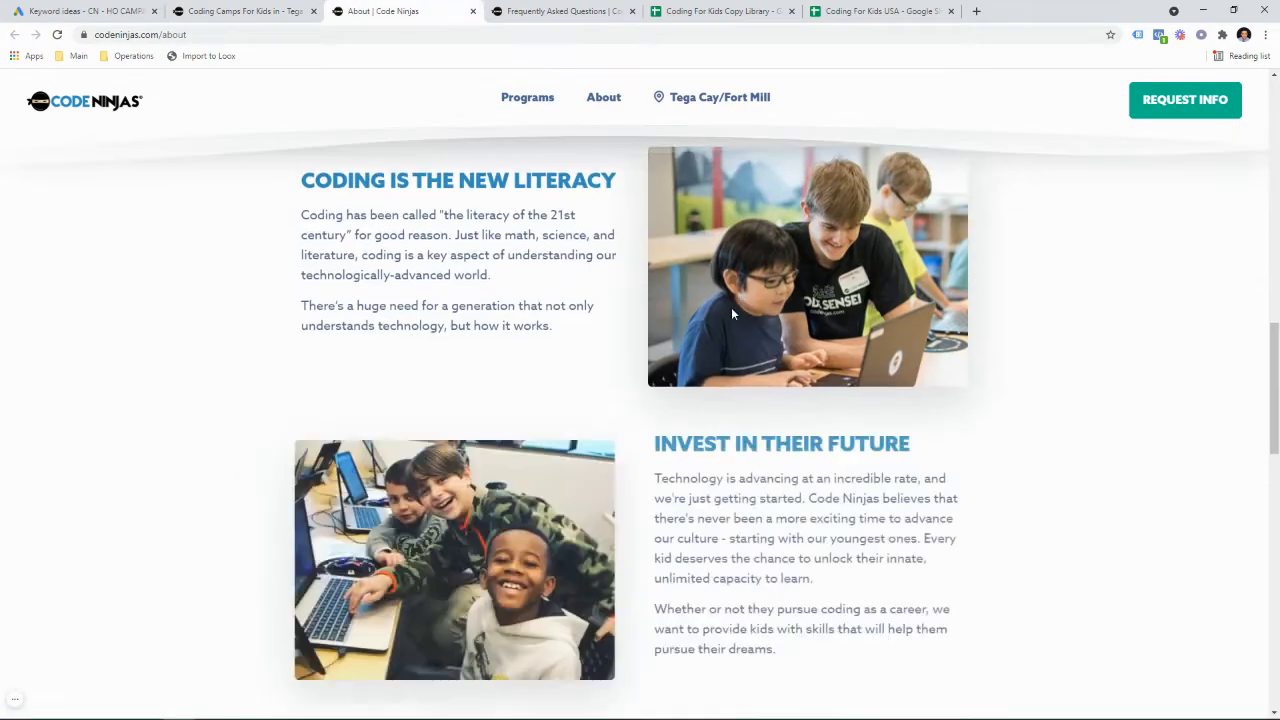
scroll(485, 236, "up", 1)
scroll(540, 302, "down", 4)
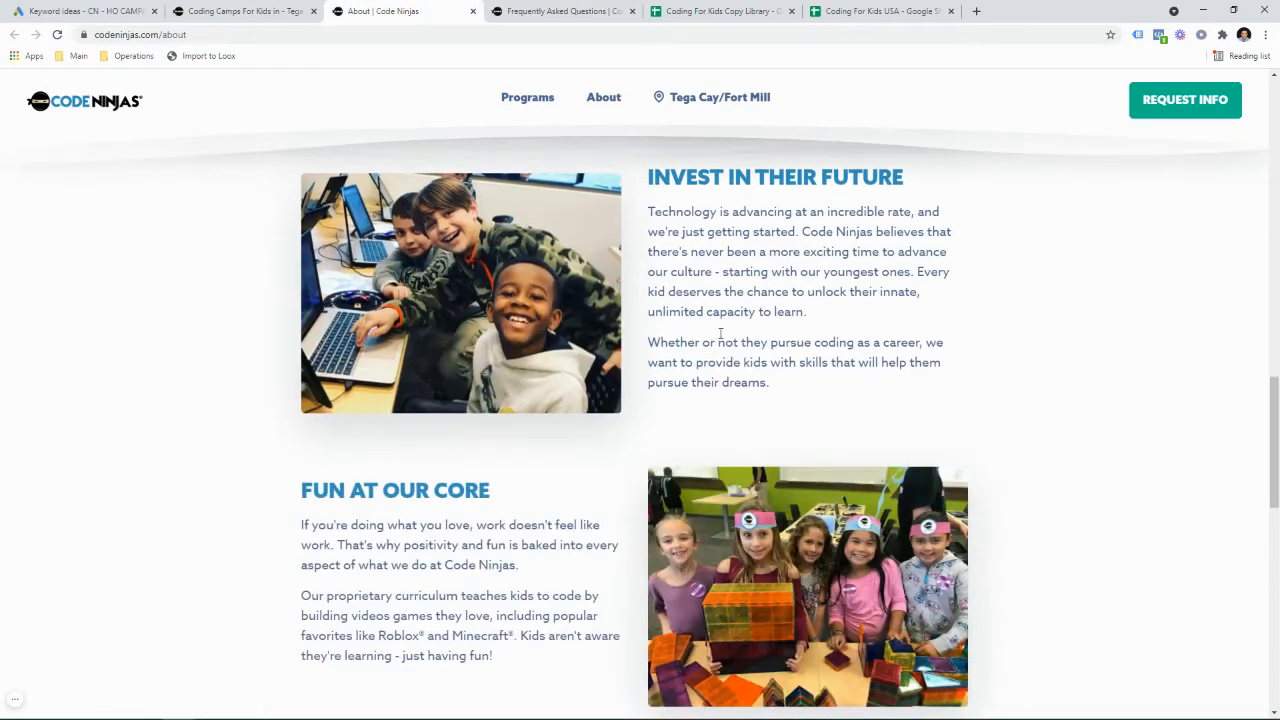
scroll(420, 478, "down", 4)
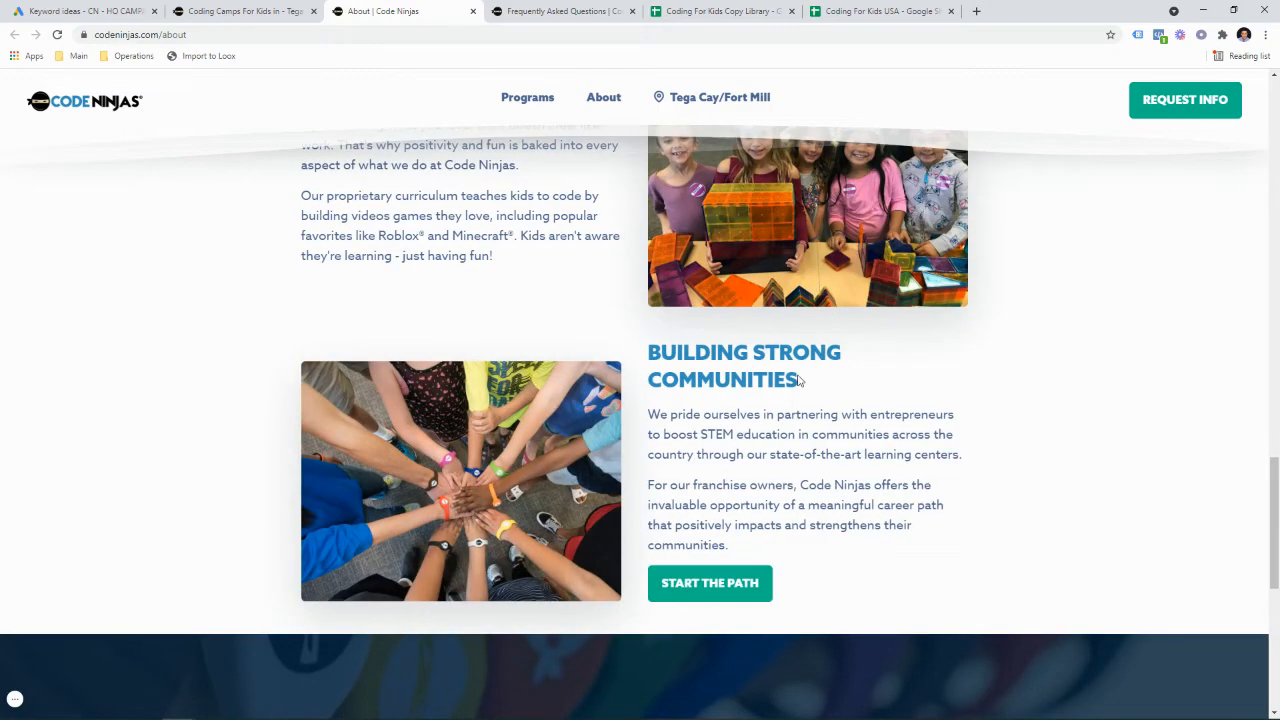
left_click(560, 10)
Copy the Description 3 text from BE3 of the Coding For Kids USA sheet into BB3 of the Copy Library's RSA sheet
left_click(693, 8)
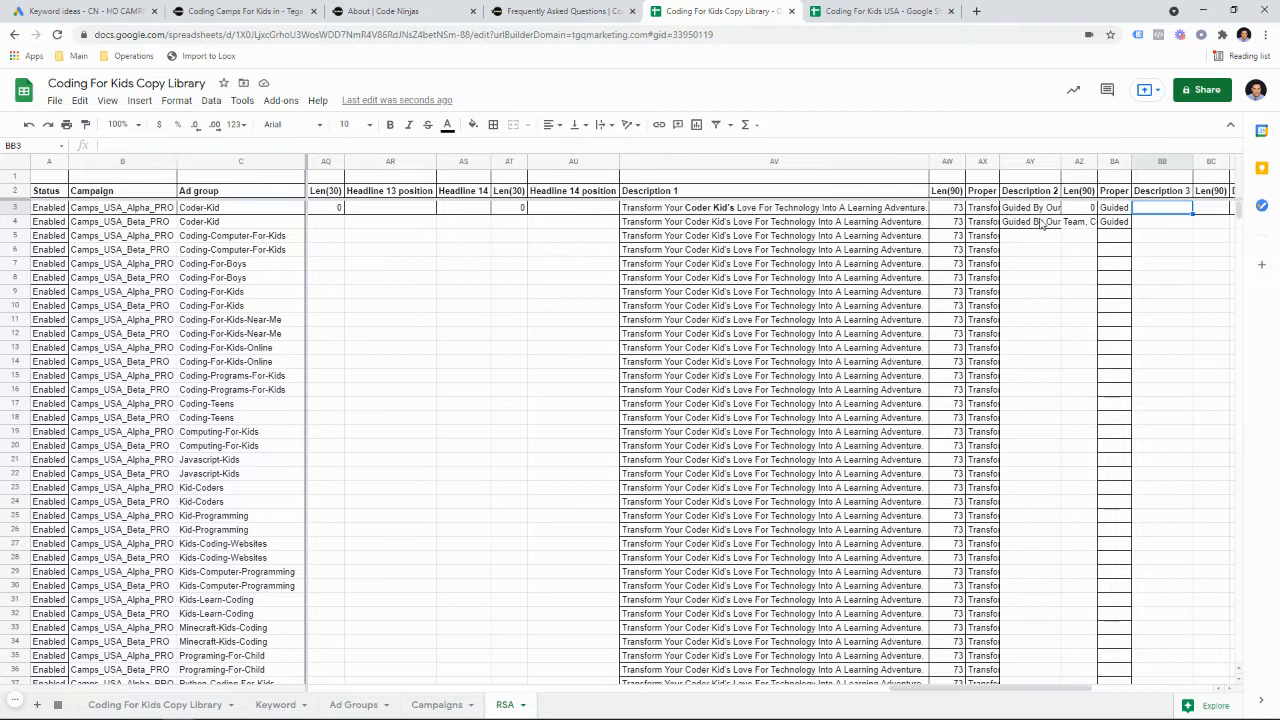
left_click(1038, 221)
left_click(1140, 210)
left_click(871, 11)
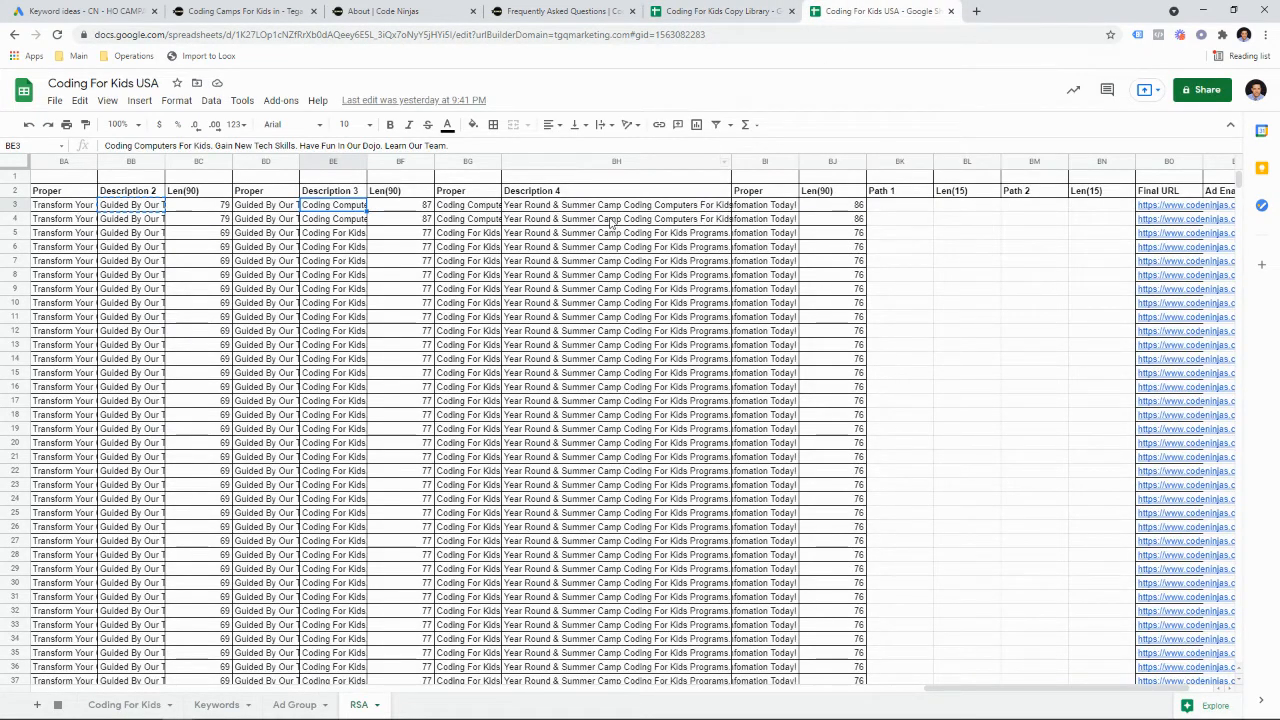
key("ctrl+c")
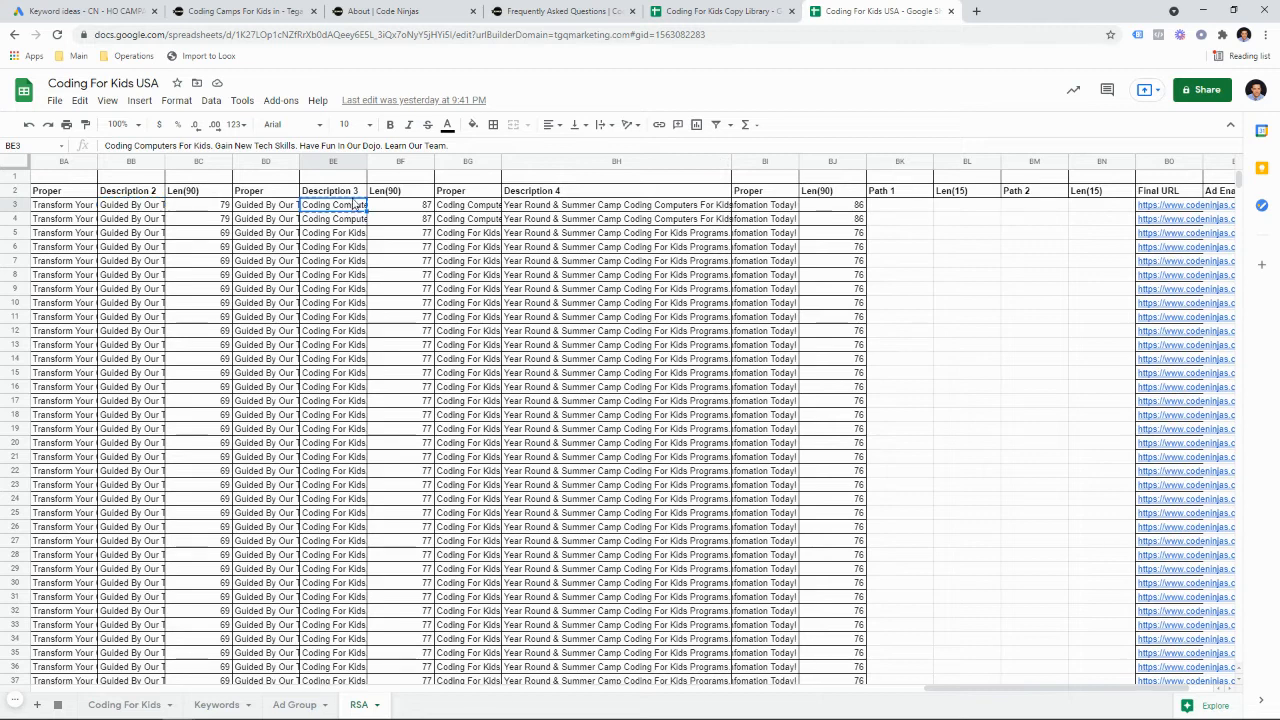
left_click(692, 11)
key("ctrl+v")
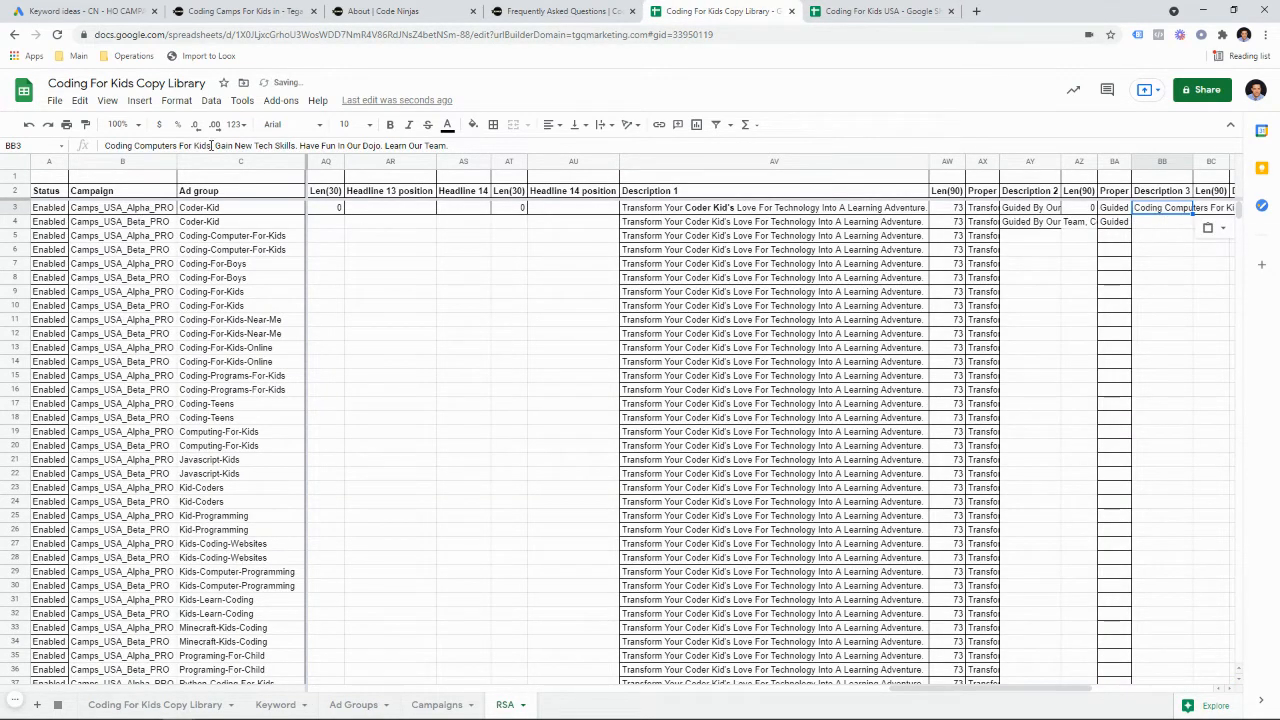
Replace "Coding Computers For Kids" with "Coder Kid" at the start of the Description 3 text in BB3
left_click_drag(211, 146, 104, 146)
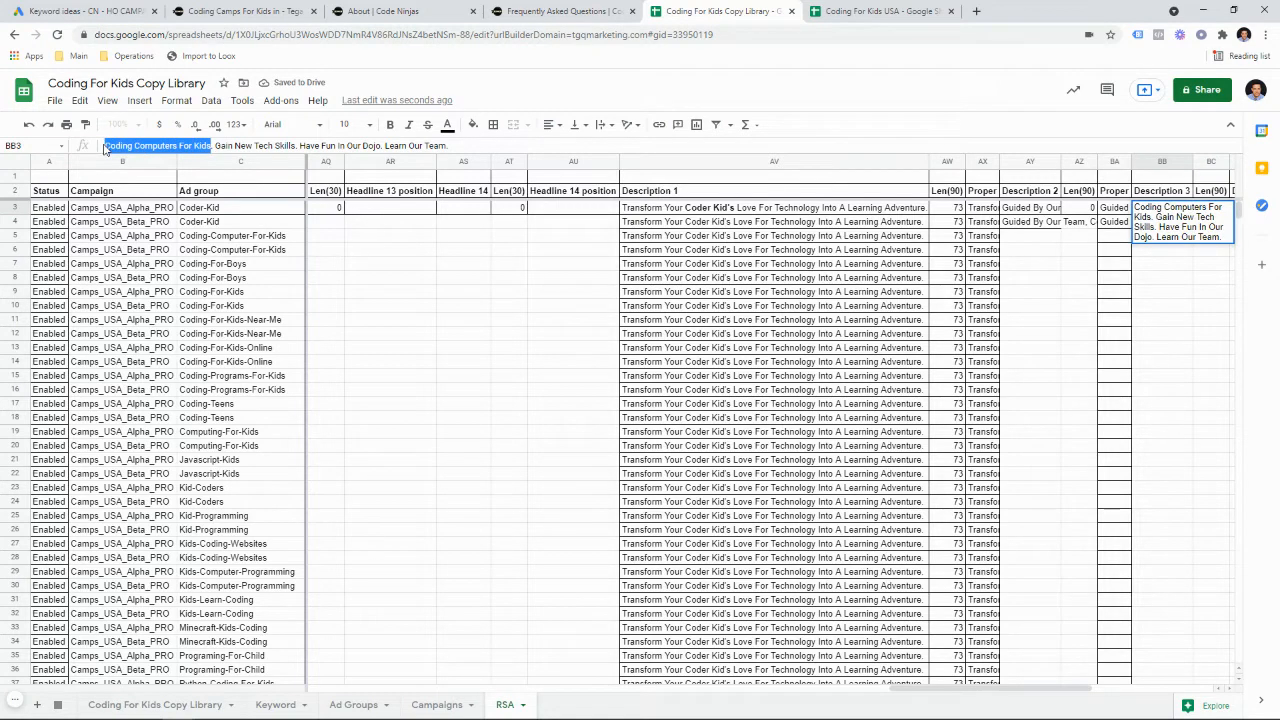
key("BackSpace")
type("Coder")
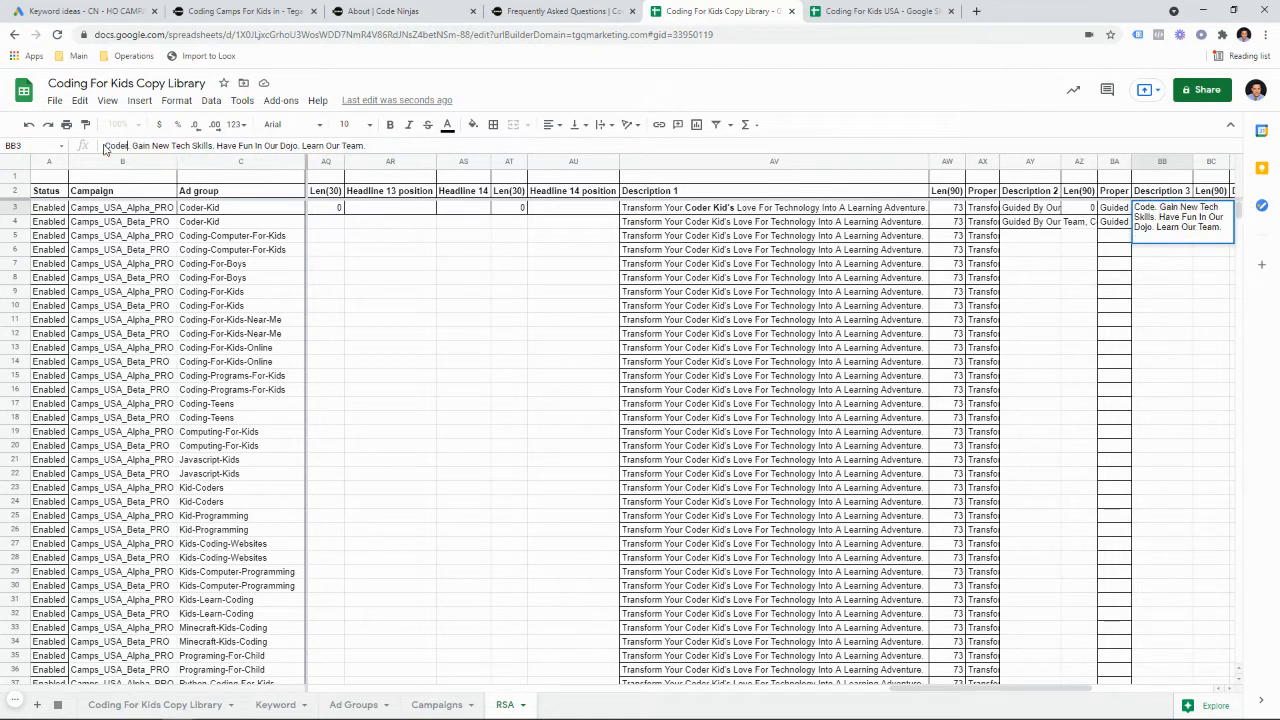
type(" Kid")
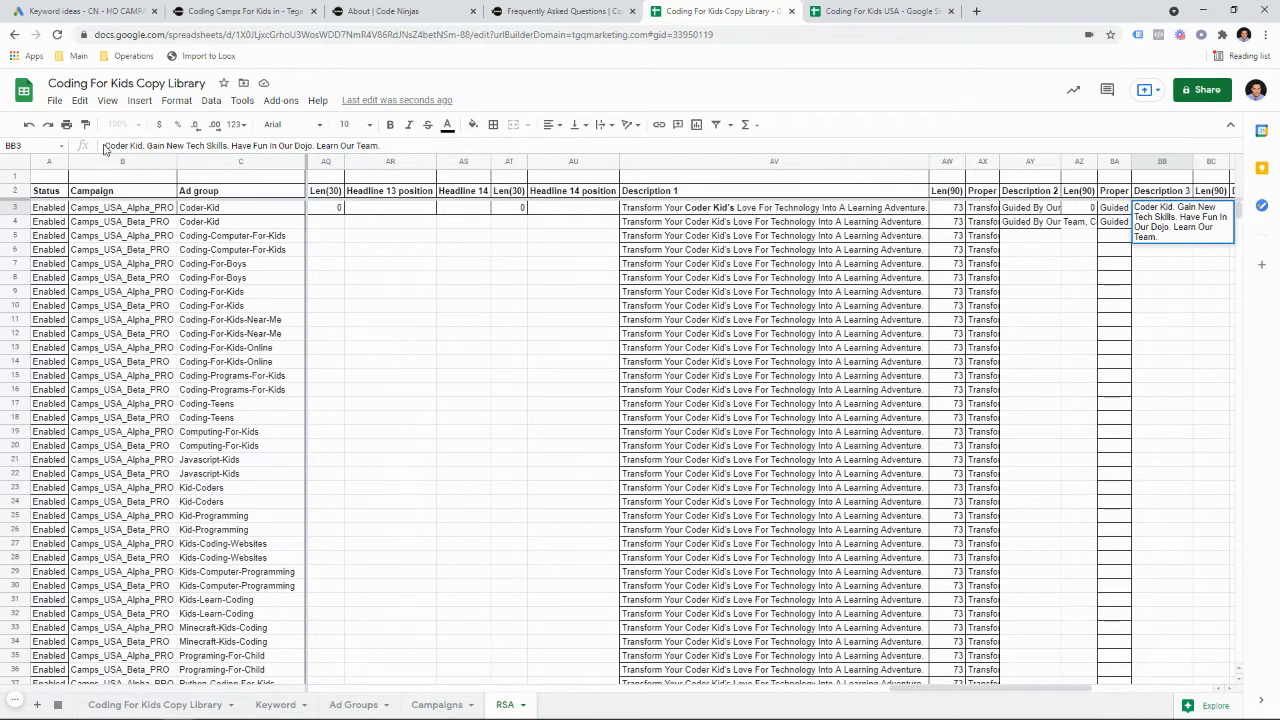
left_click(391, 338)
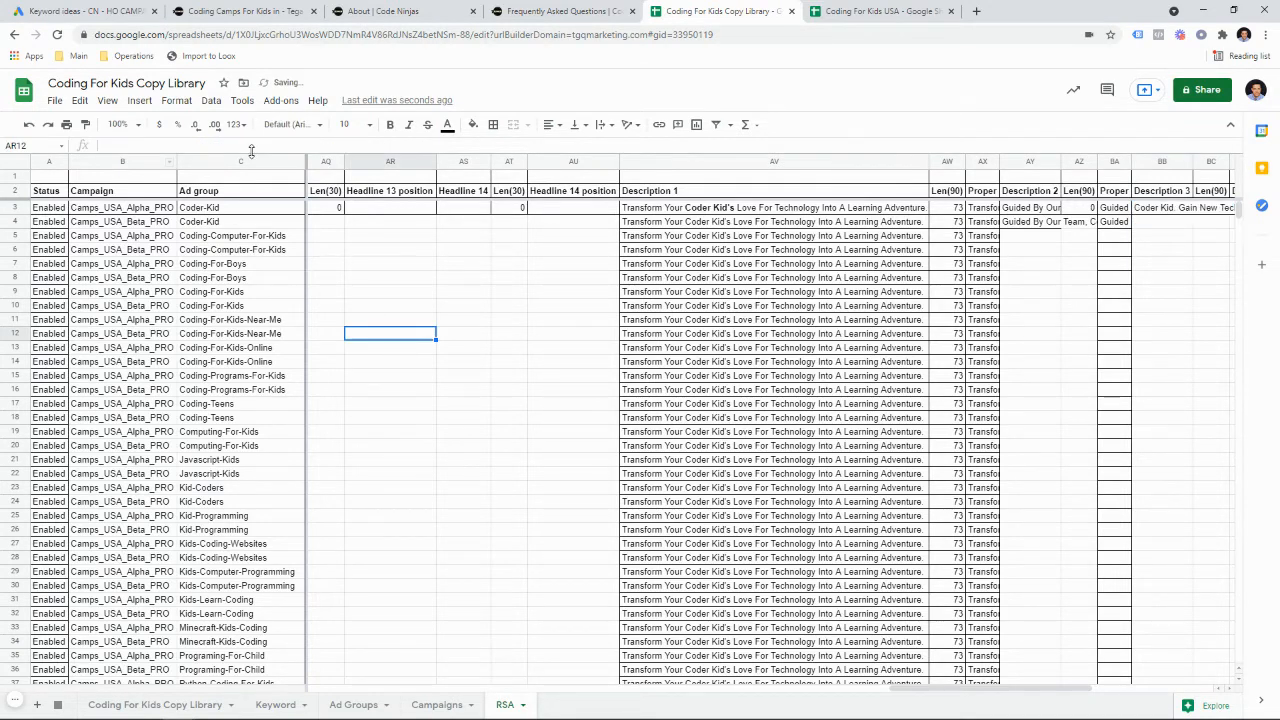
Fill the Description 3 text from BB3 down into BB4 for the second Coder-Kid row
left_click(1143, 208)
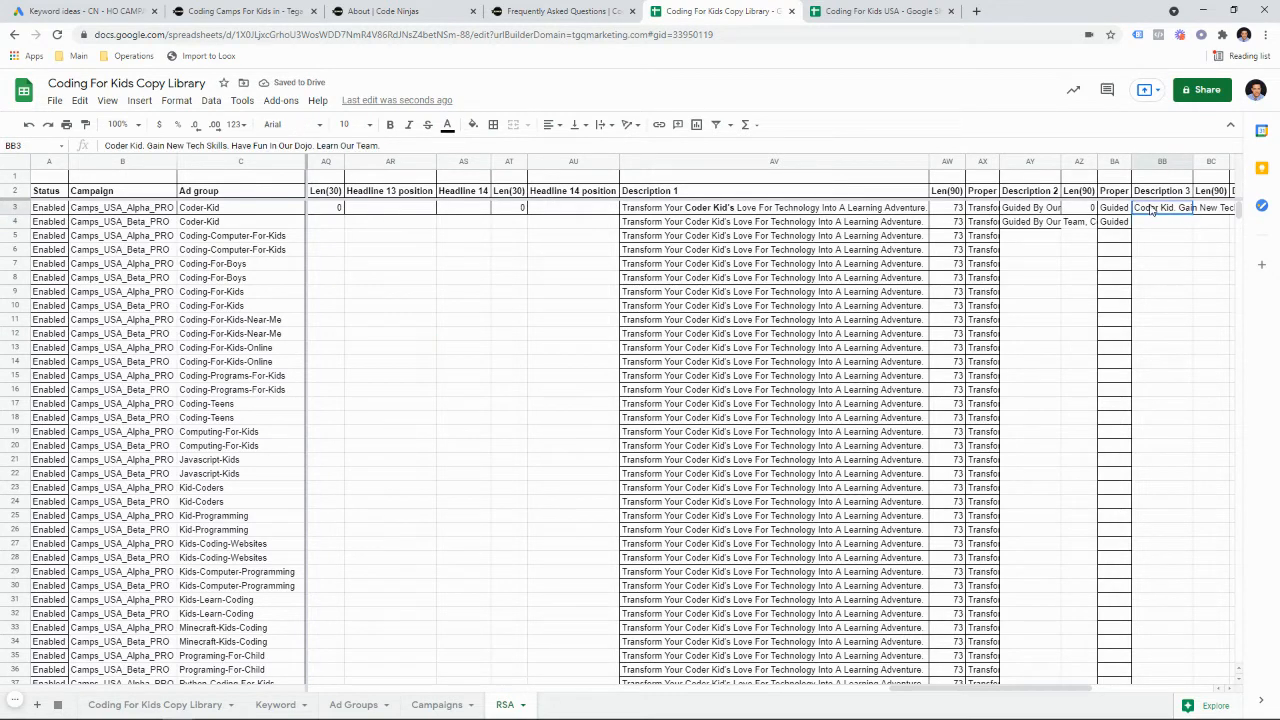
left_click(1153, 222)
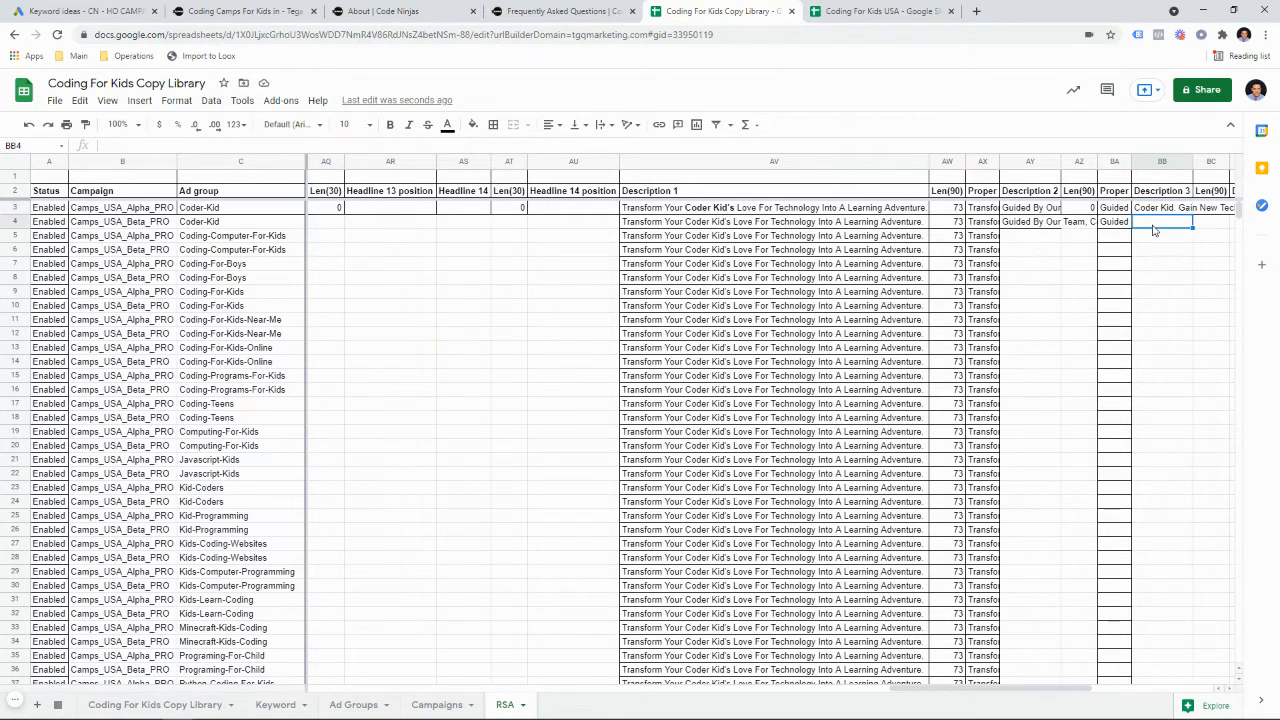
key("Right")
key("Right")
left_click(1062, 210)
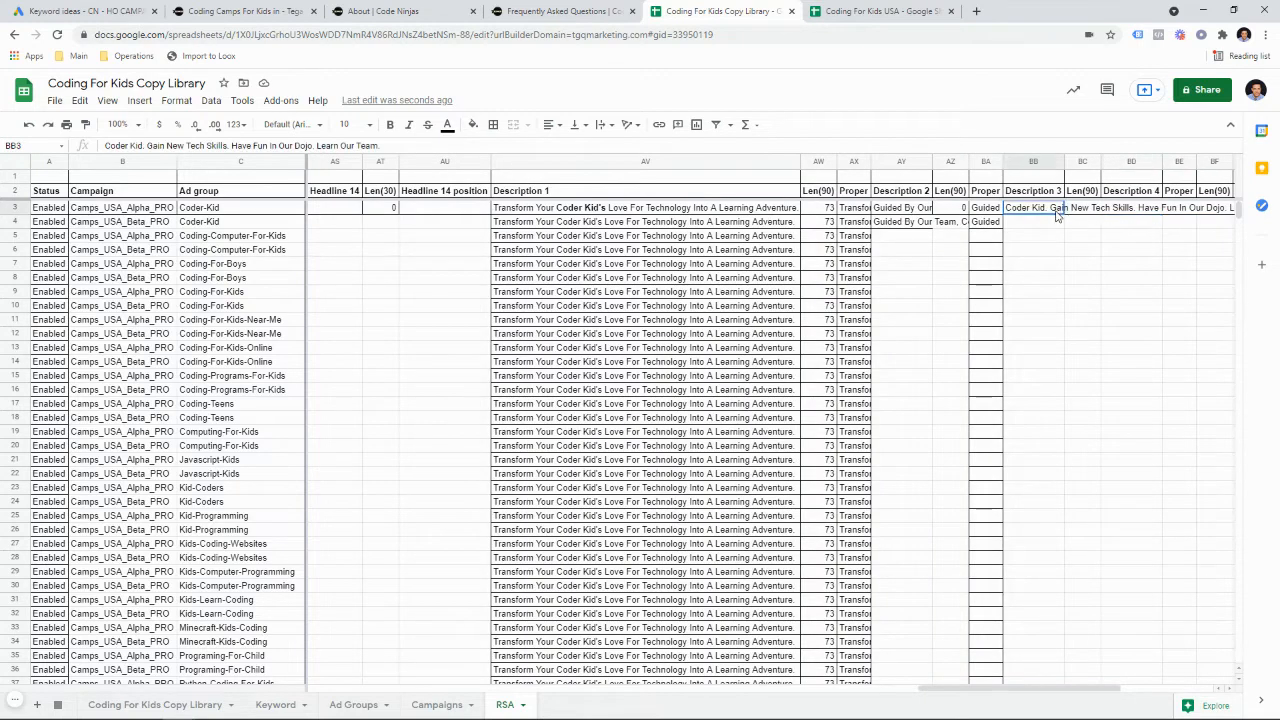
left_click_drag(1063, 212, 1062, 223)
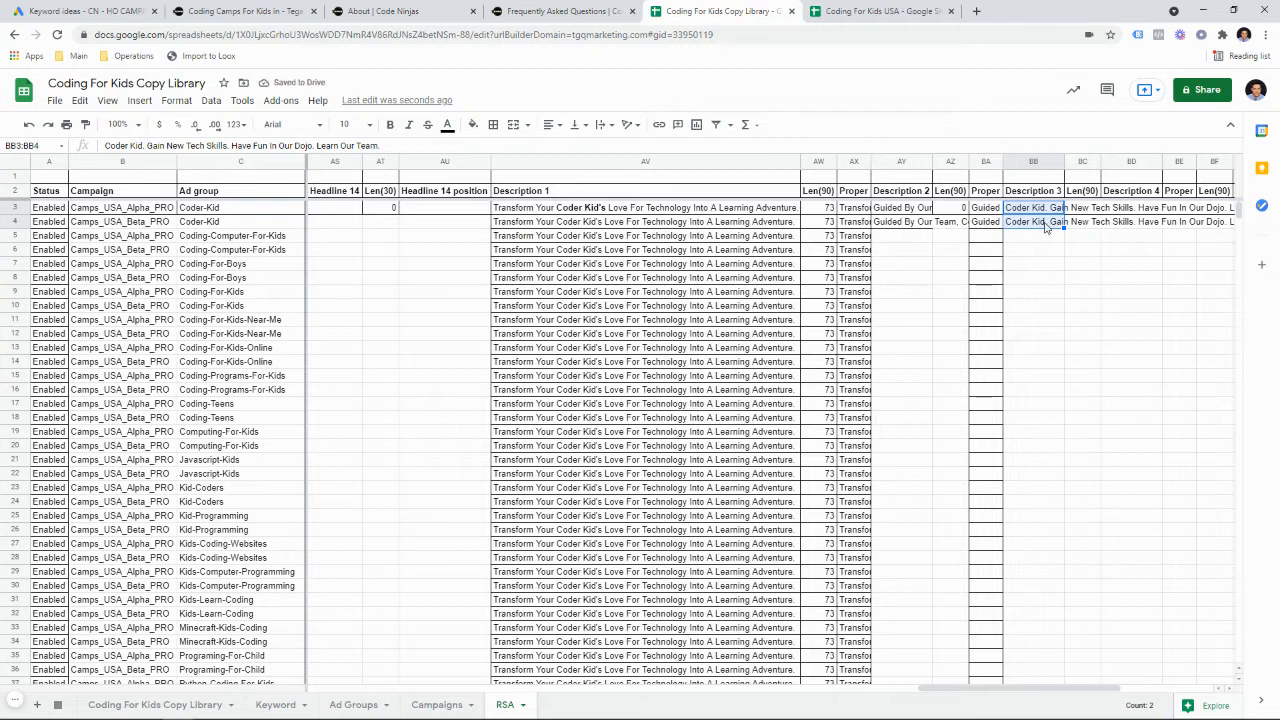
Fit the width of the Description 3 column BB to its text
double_click(1064, 162)
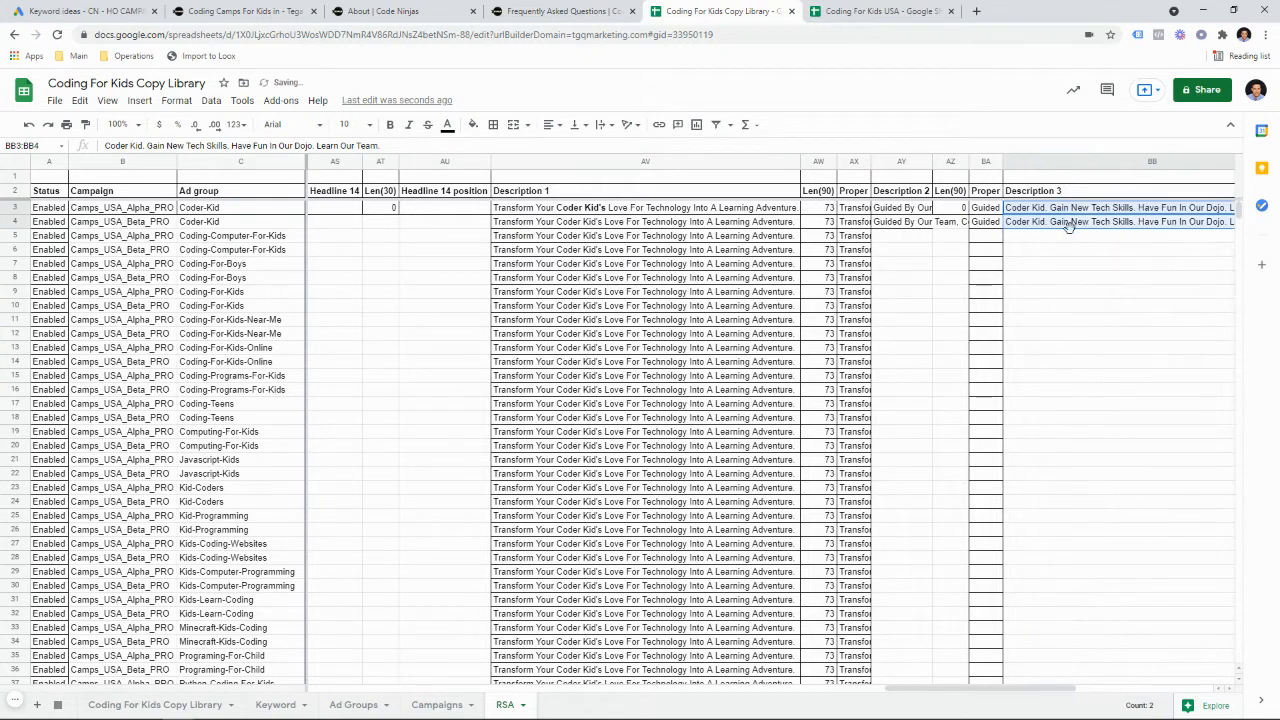
left_click(1068, 224)
left_click(1080, 208)
key("Right")
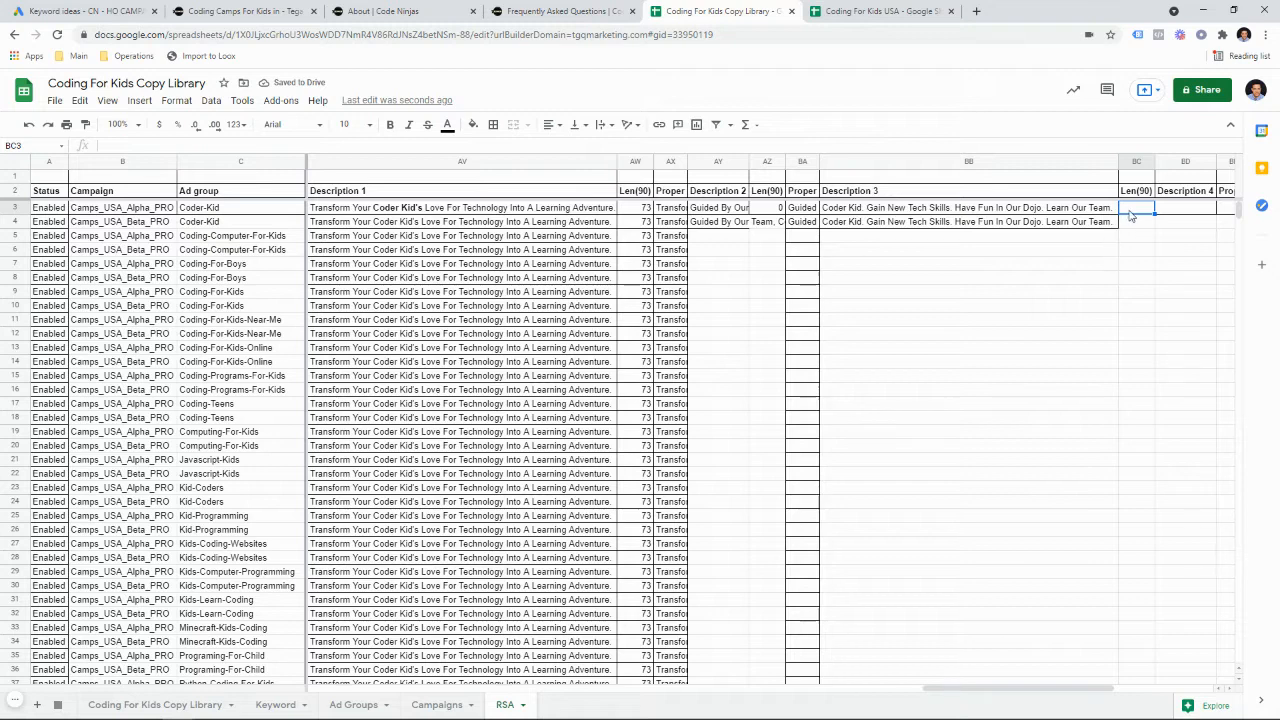
Try to fill the existing Len(90) formula from AZ3 down column AZ to row 48
left_click(780, 208)
left_click_drag(785, 211, 757, 572)
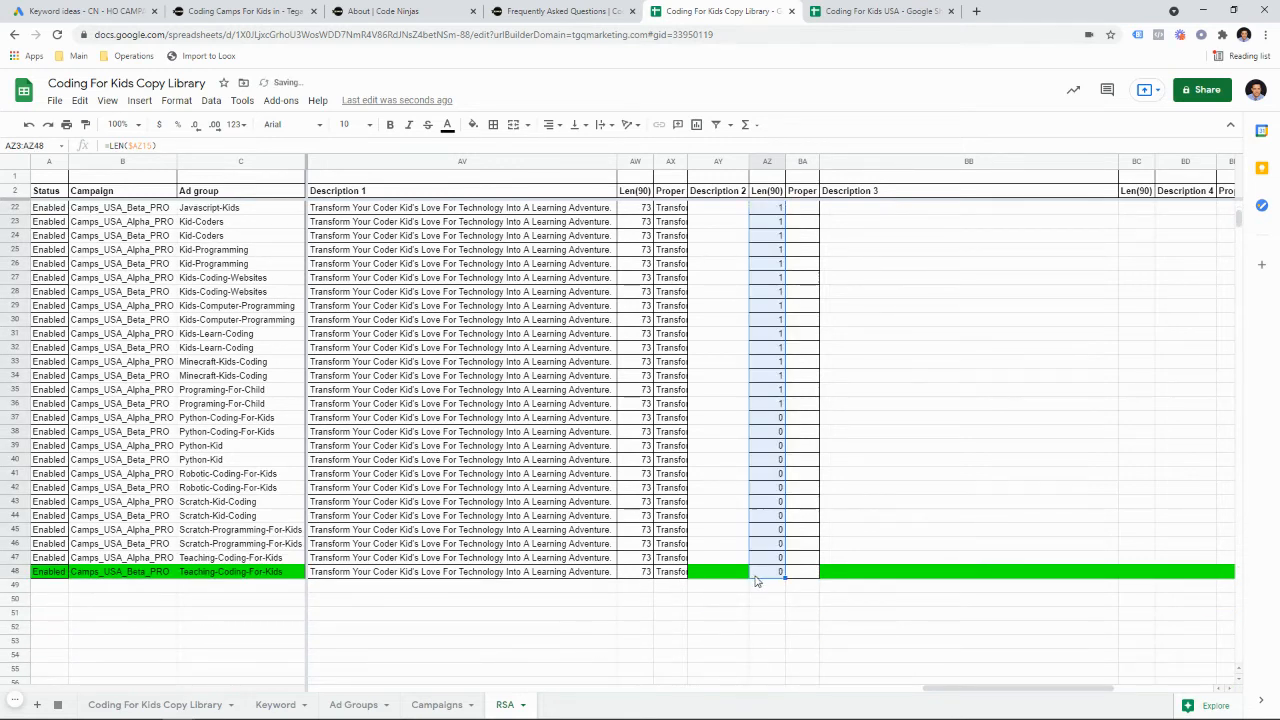
scroll(757, 562, "up", 5)
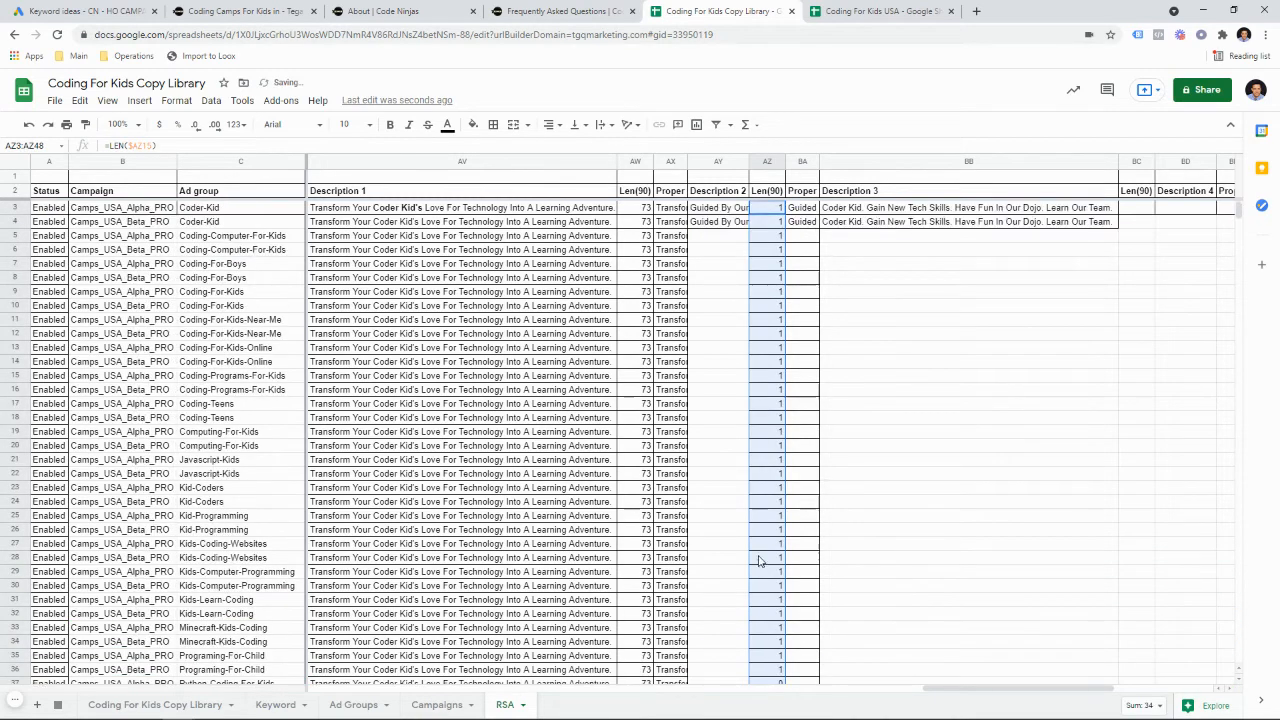
Replace the Len(90) formula in AZ3 with =len($AY3) so it counts the Description 2 text
left_click(767, 207)
key("Delete")
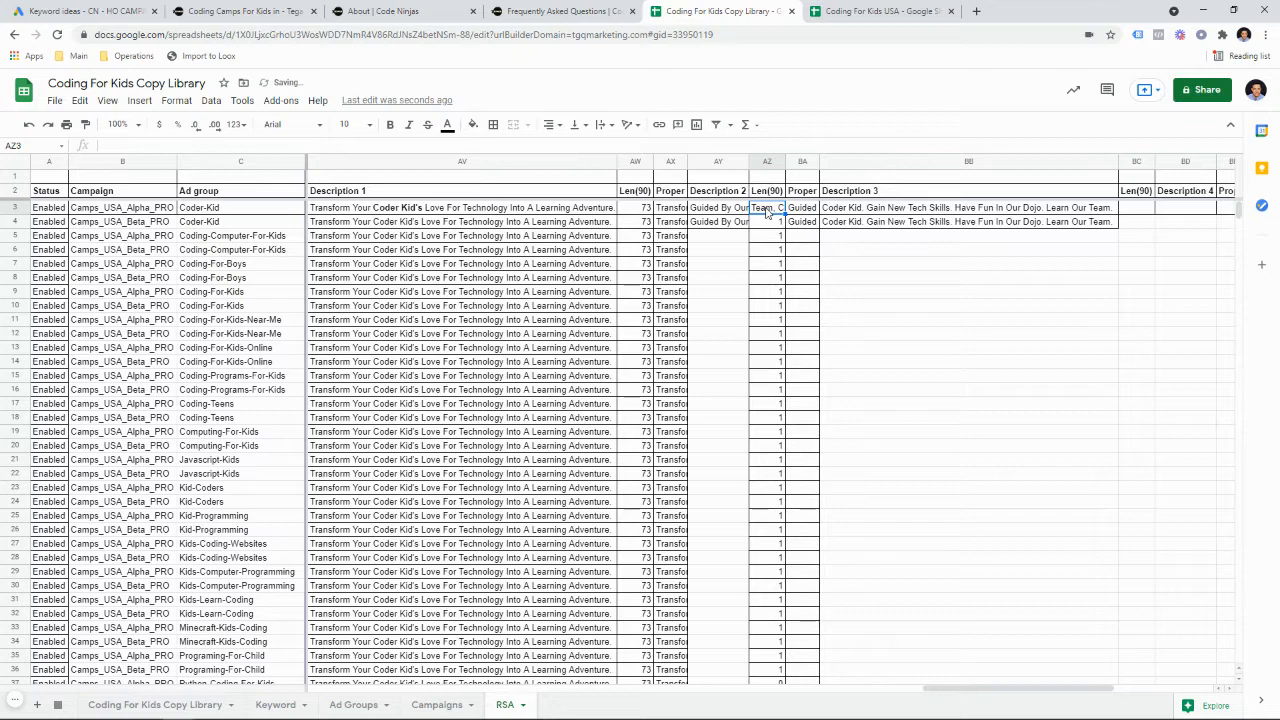
type("=")
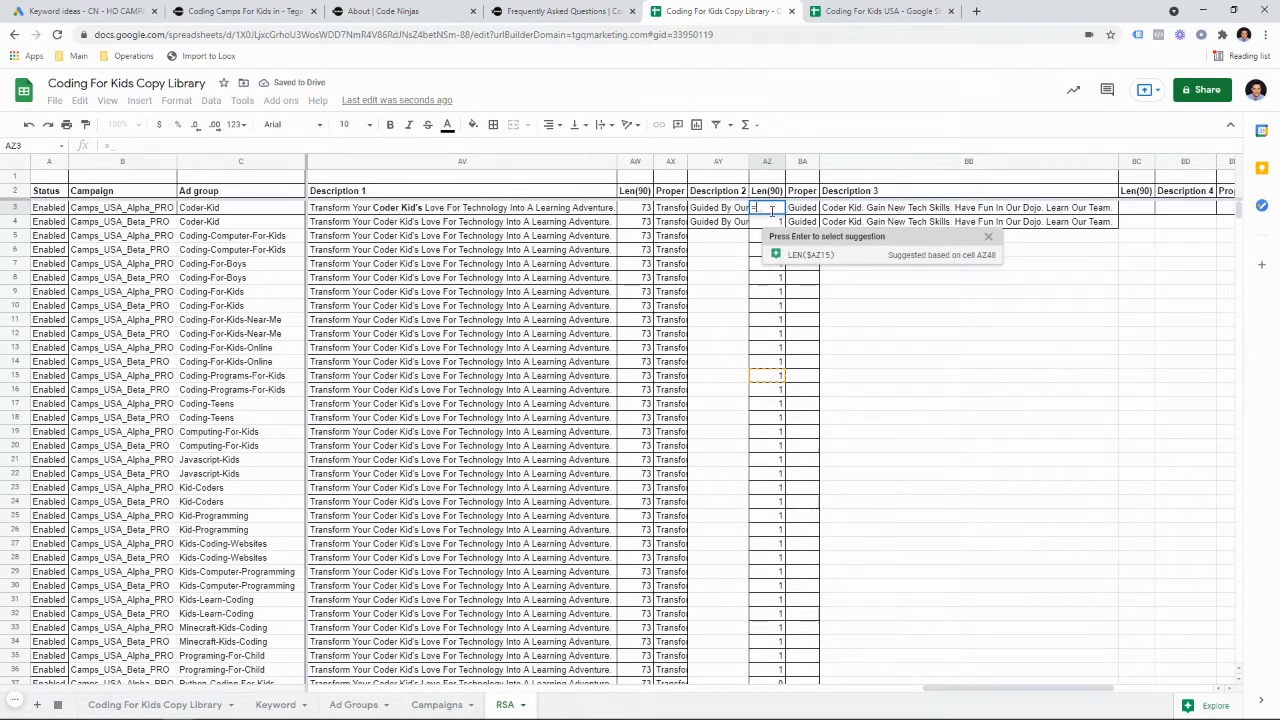
type("len")
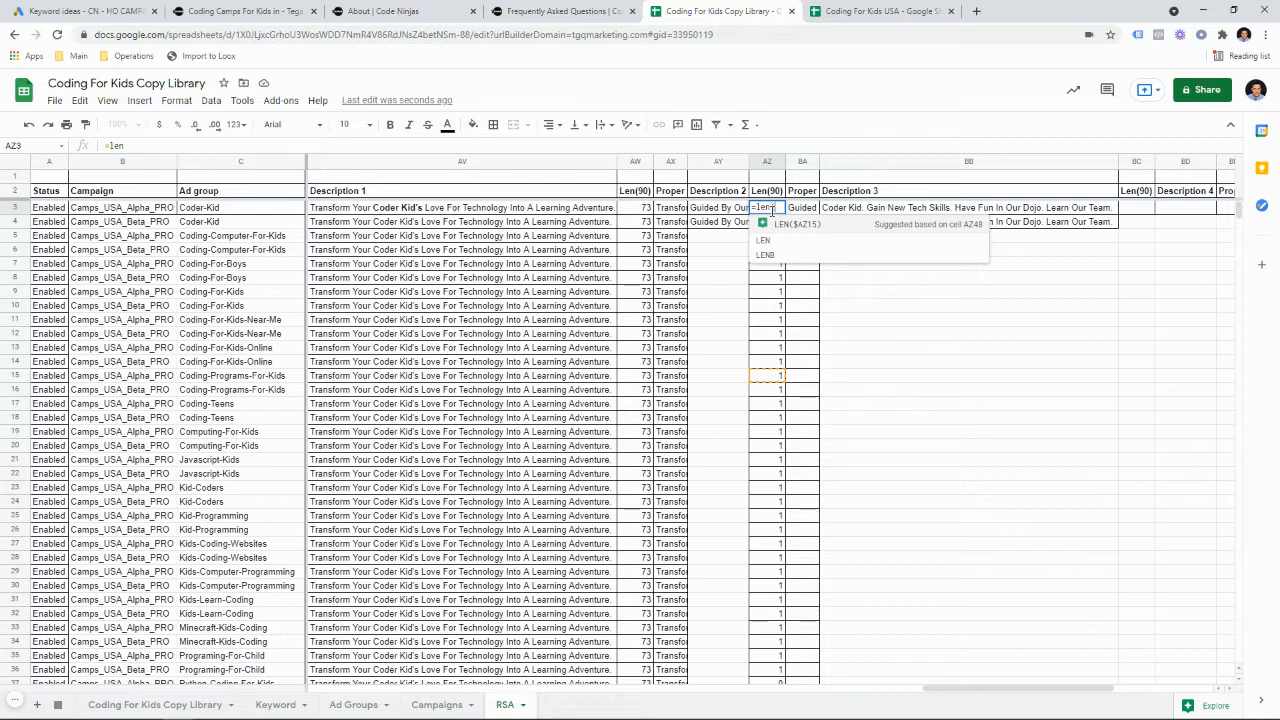
type("(")
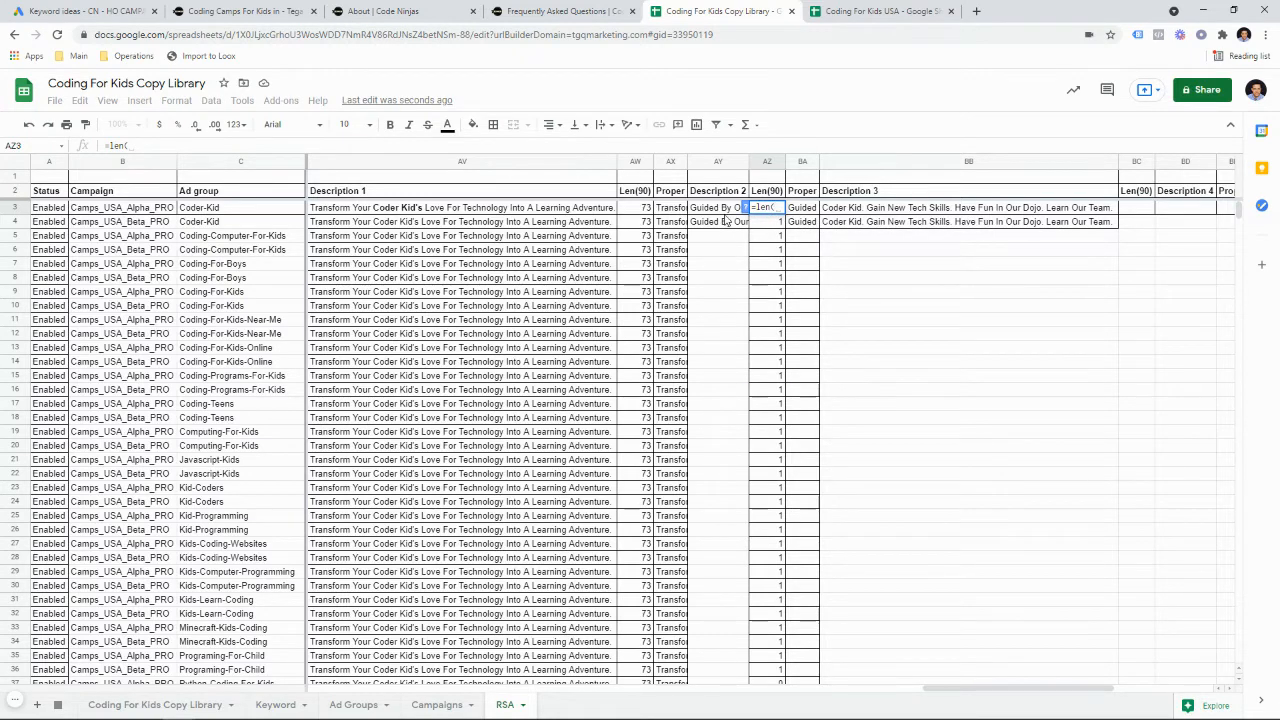
left_click(724, 212)
key("F4")
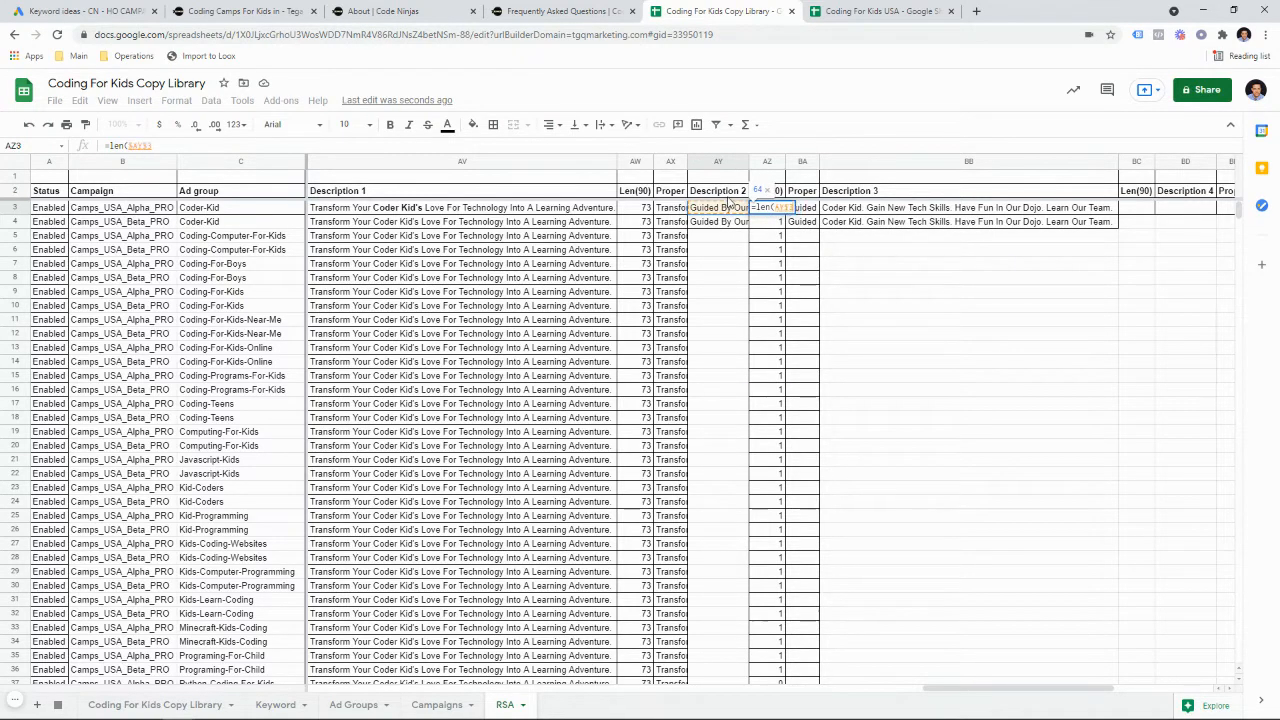
key("Return")
Fill the corrected Len(90) formula from AZ3 down column AZ to row 48
left_click(782, 209)
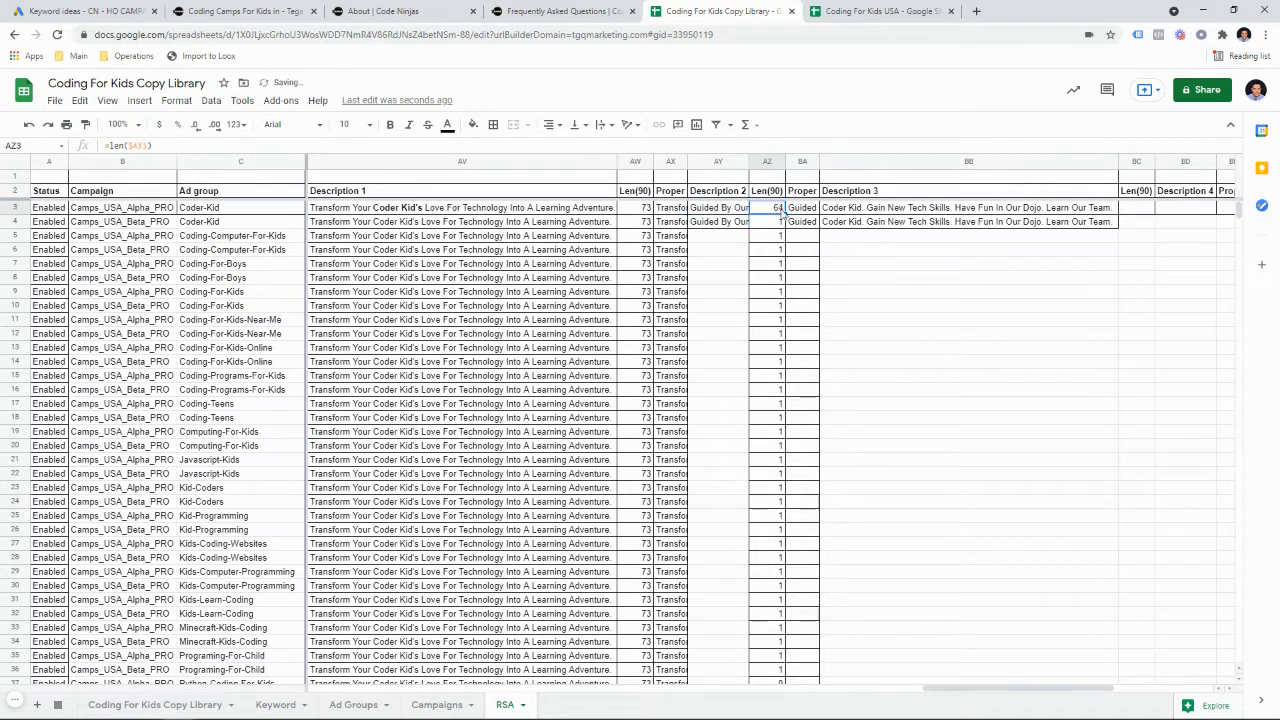
left_click_drag(784, 213, 774, 463)
scroll(776, 486, "up", 5)
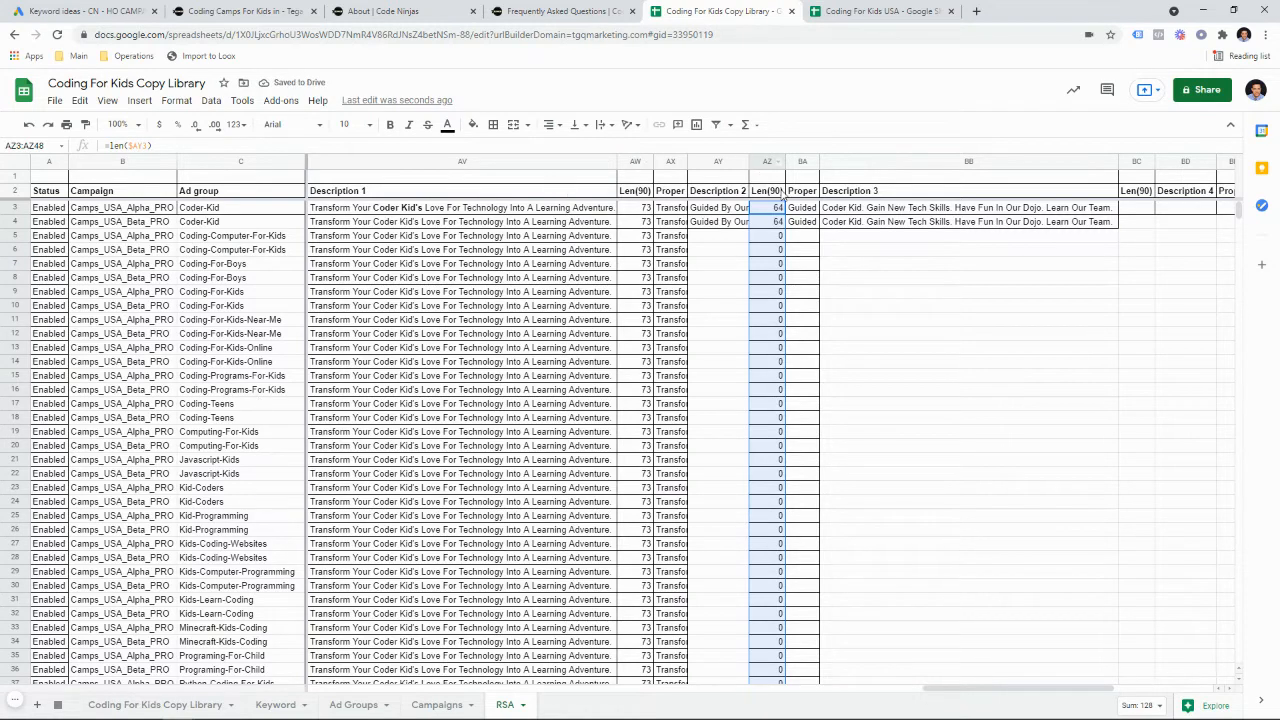
Enter =LEN($BB3) in BC3 for the Description 3 length and apply the suggested autofill to the rows below
left_click(1142, 208)
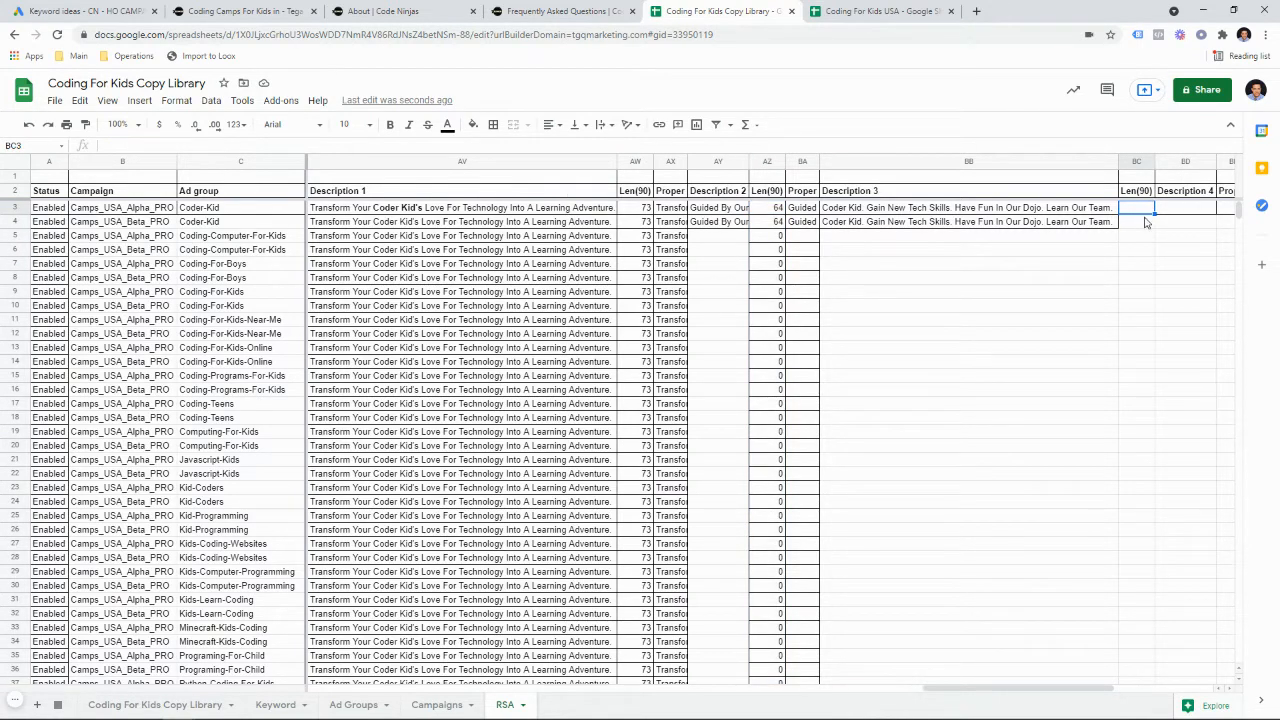
type("=len")
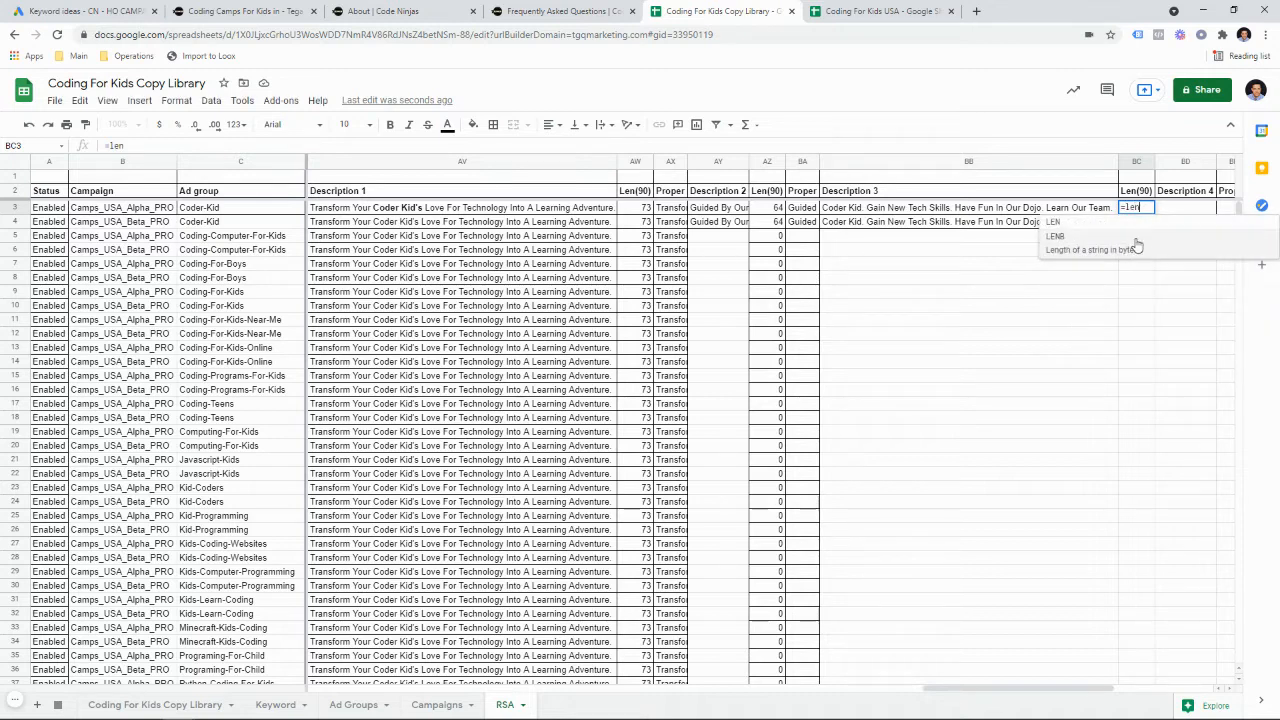
left_click(1058, 235)
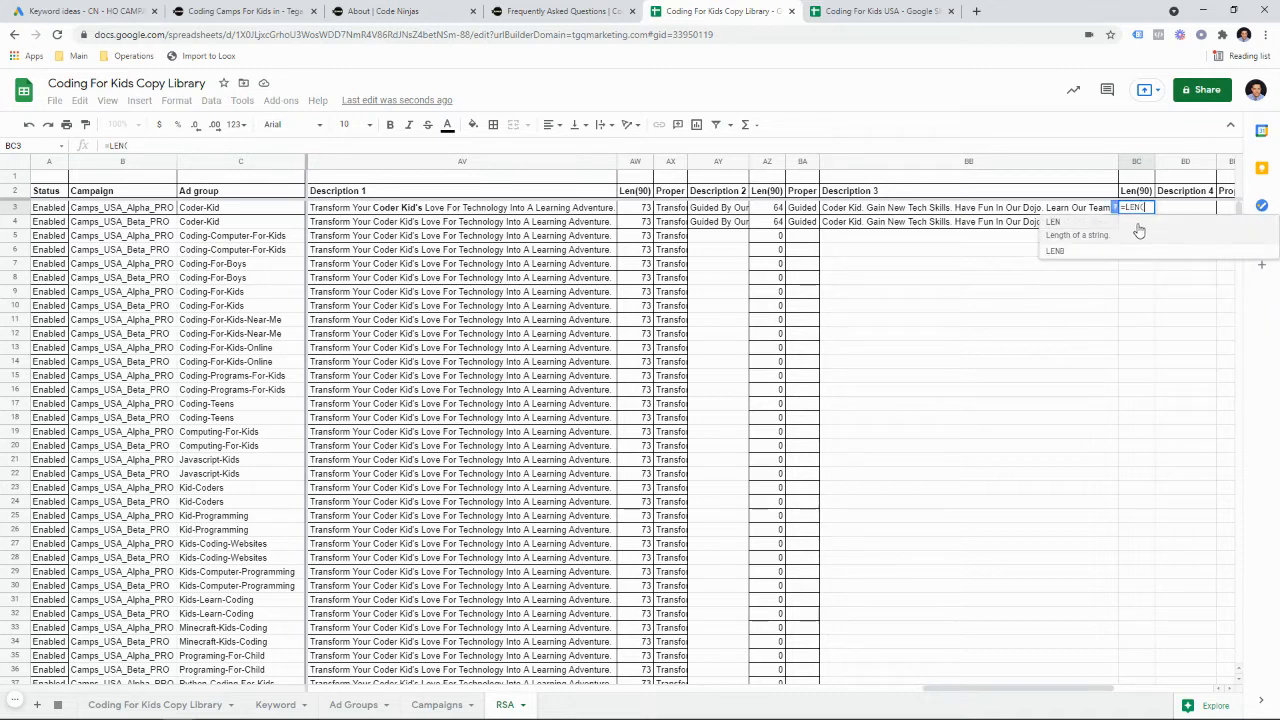
left_click(1007, 210)
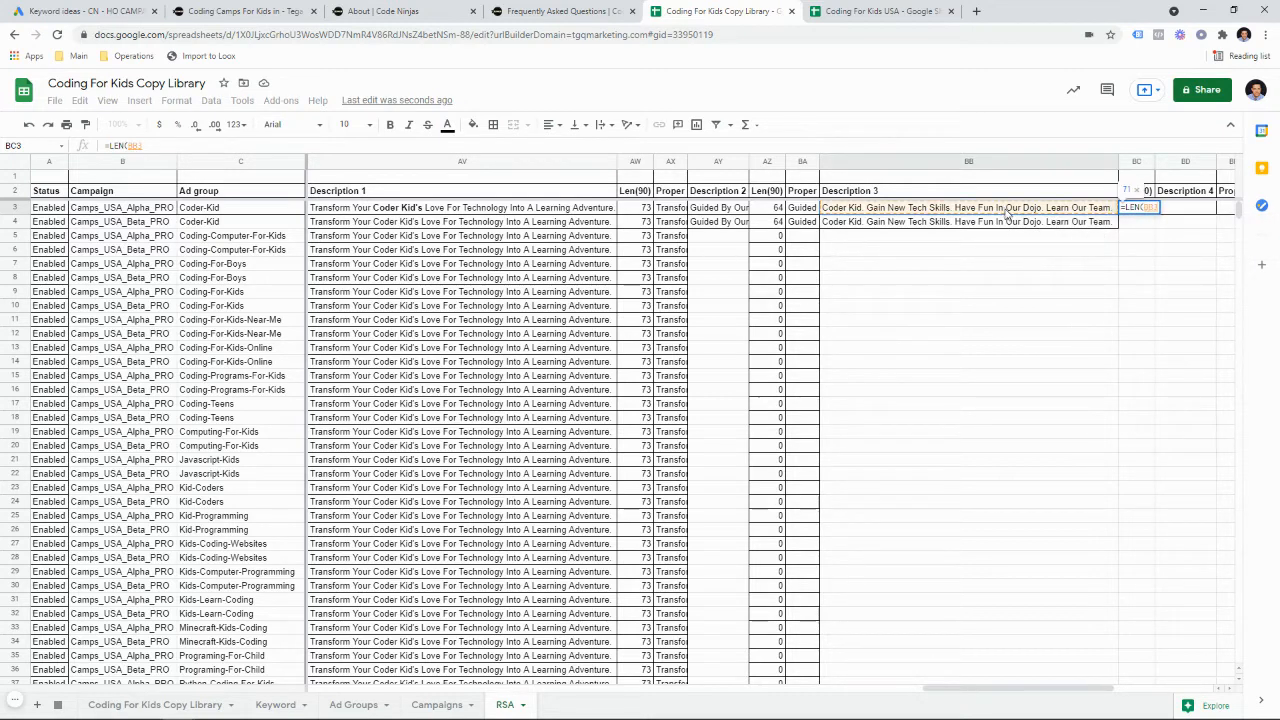
key("F4")
key("Return")
left_click(966, 292)
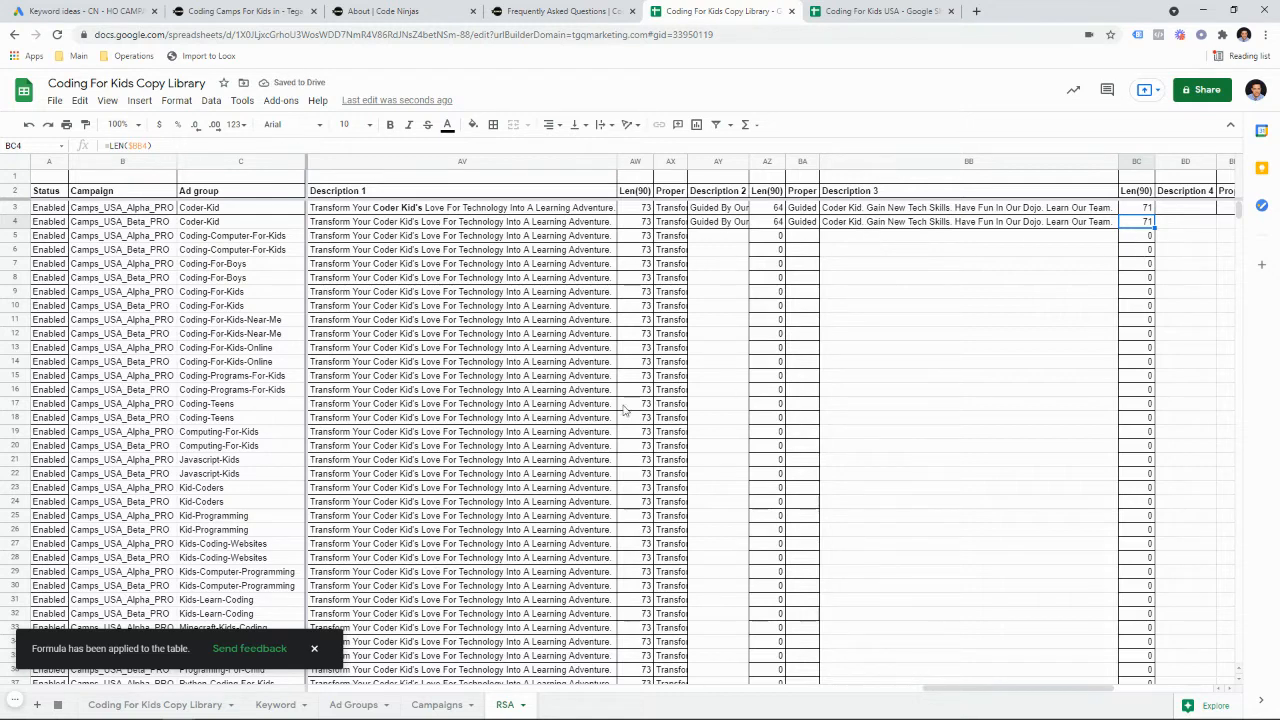
scroll(625, 410, "down", 6)
scroll(640, 444, "up", 5)
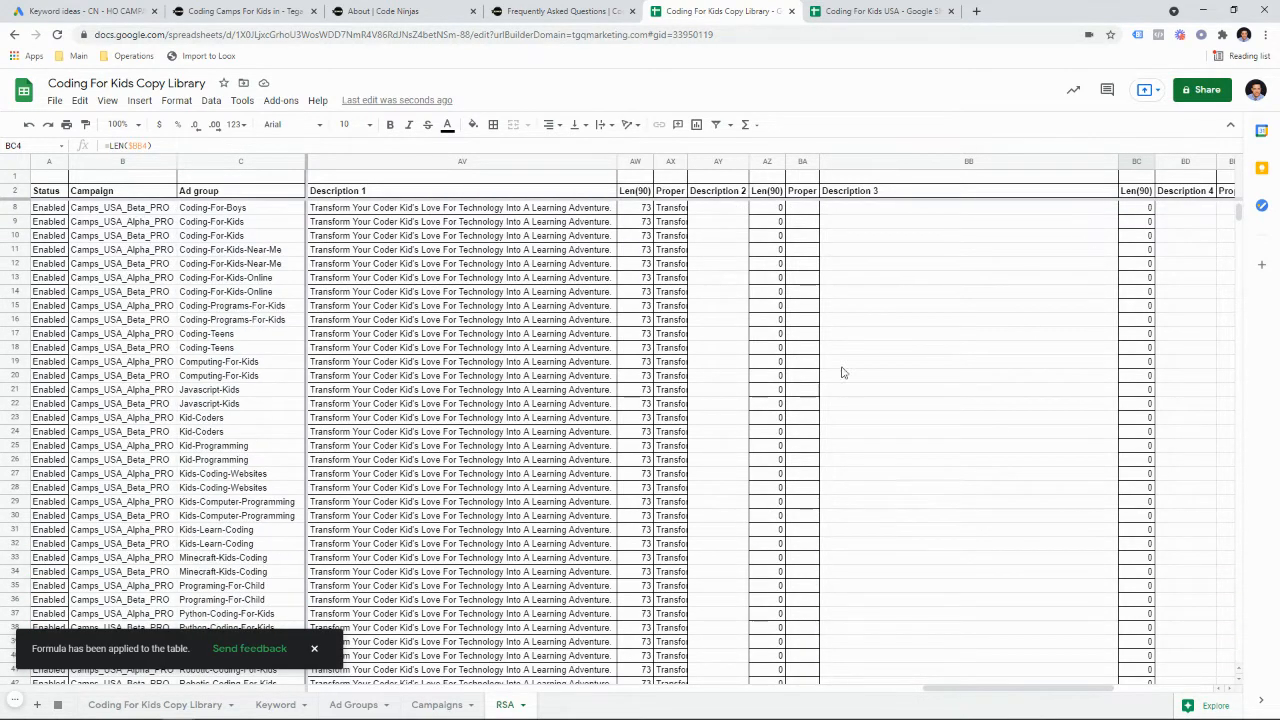
scroll(790, 370, "up", 2)
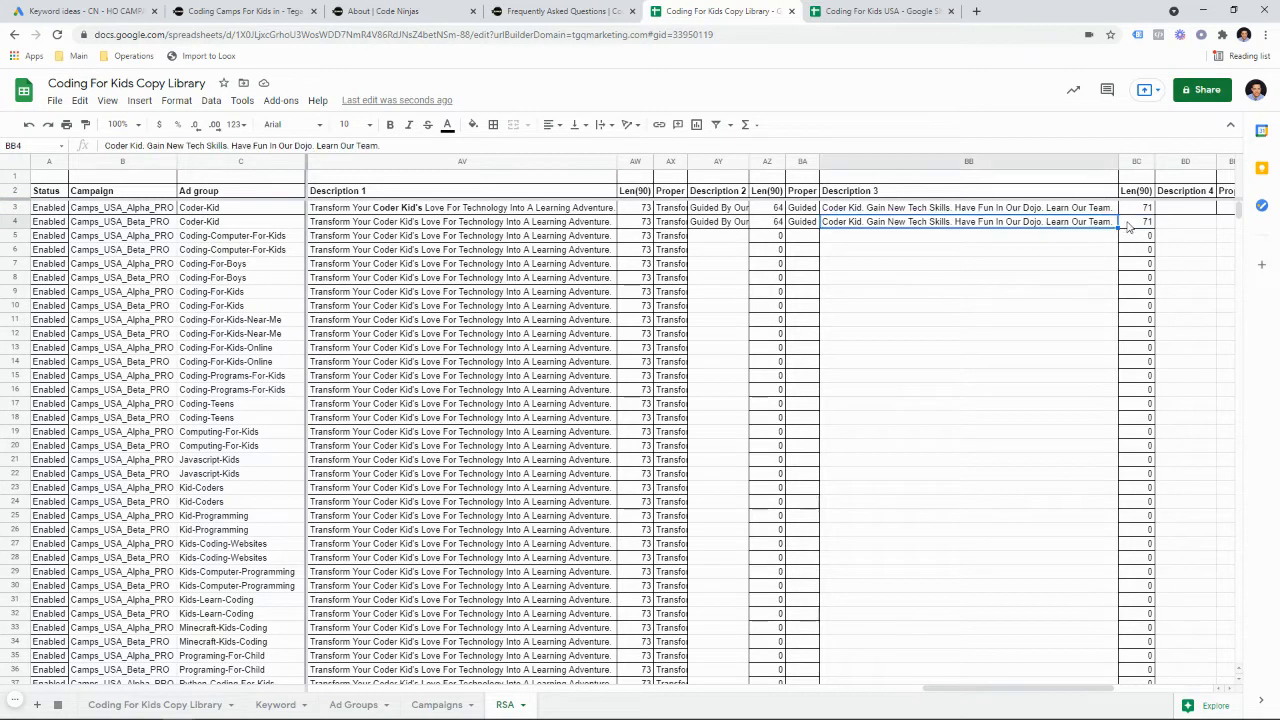
scroll(1128, 233, "right", 3)
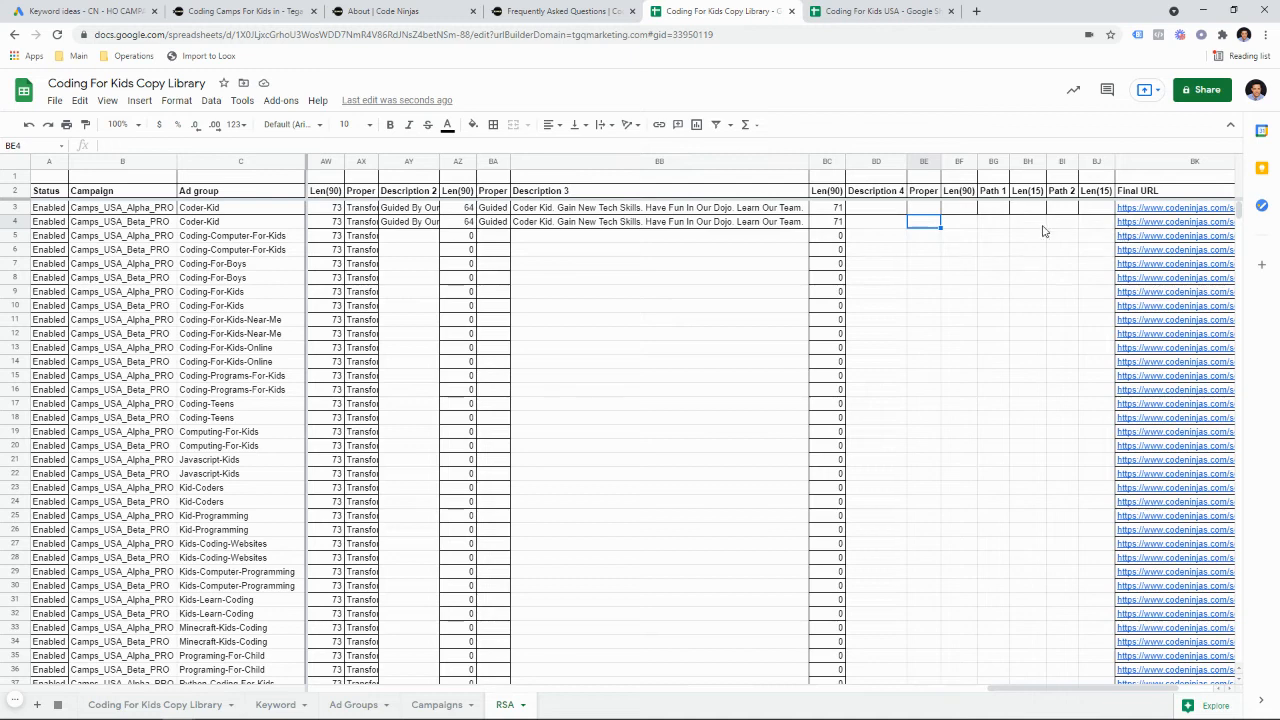
Switch to the Coding For Kids USA spreadsheet and copy the Description 4 text from BH3
left_click(893, 228)
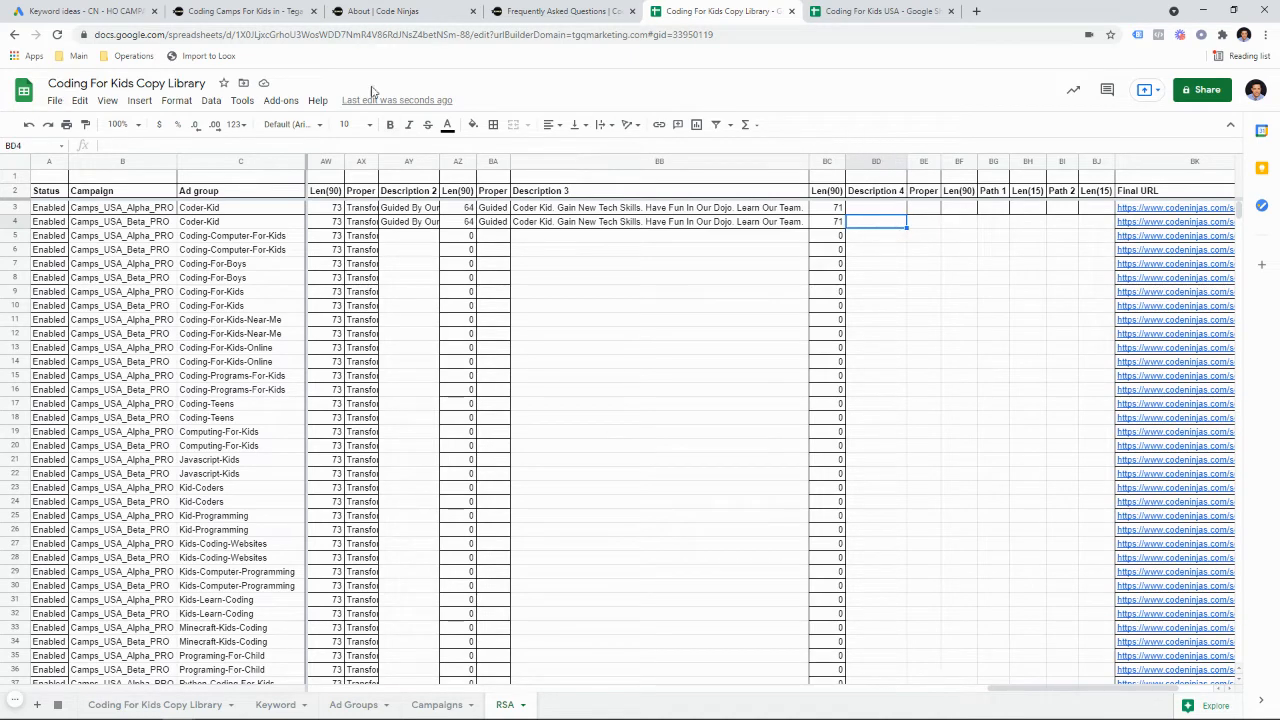
left_click(815, 8)
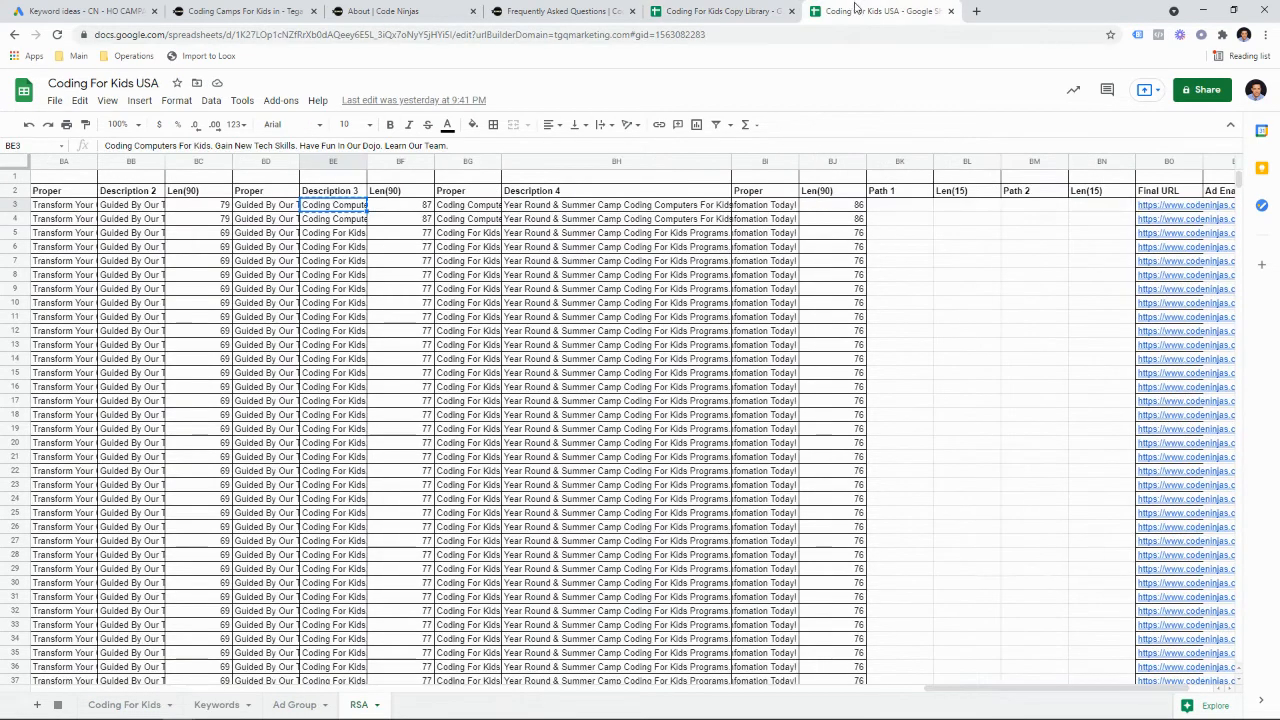
left_click(697, 207)
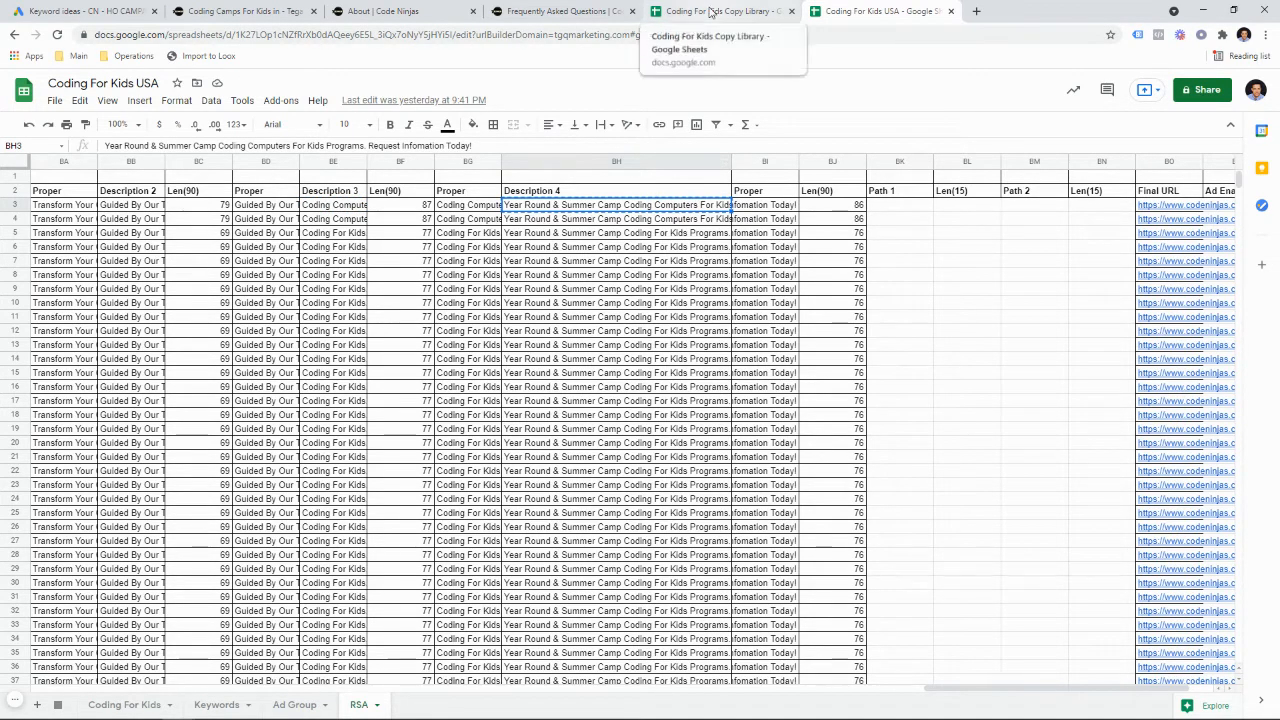
Switch to the Code Ninjas About page and look through its copy up to the page heading
left_click(710, 11)
left_click(560, 11)
left_click(410, 11)
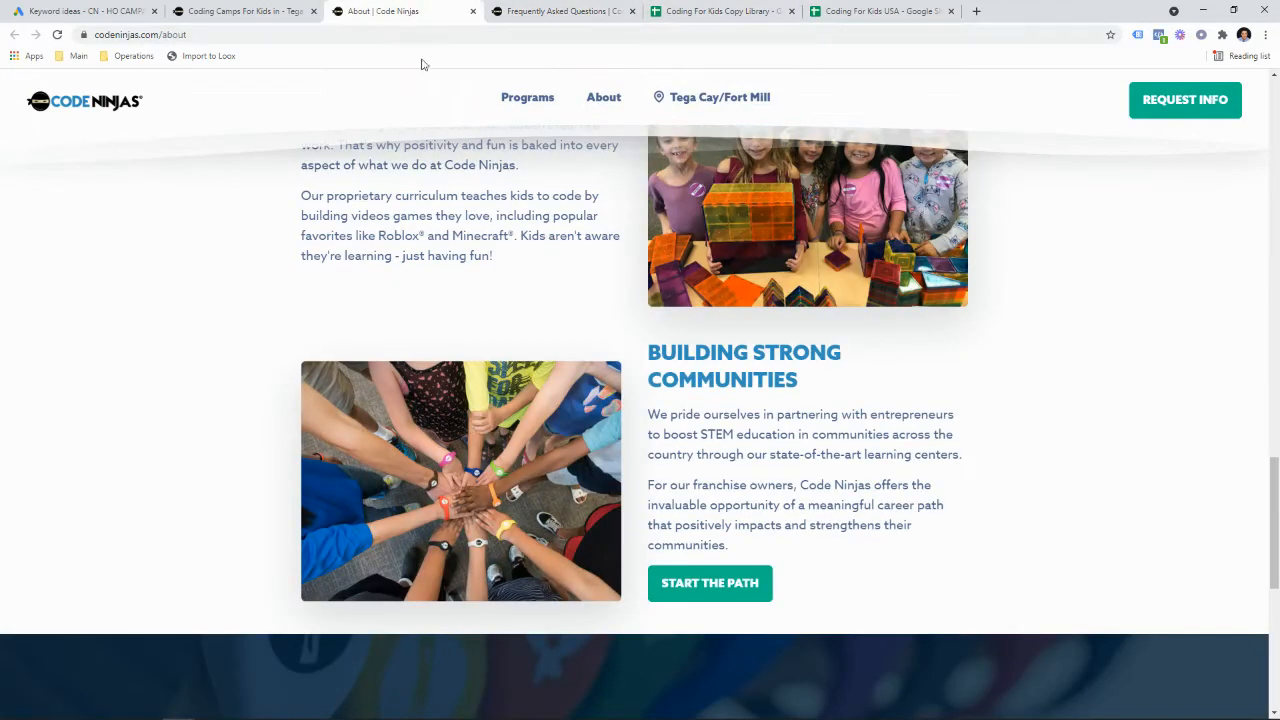
scroll(487, 254, "up", 6)
scroll(487, 254, "up", 10)
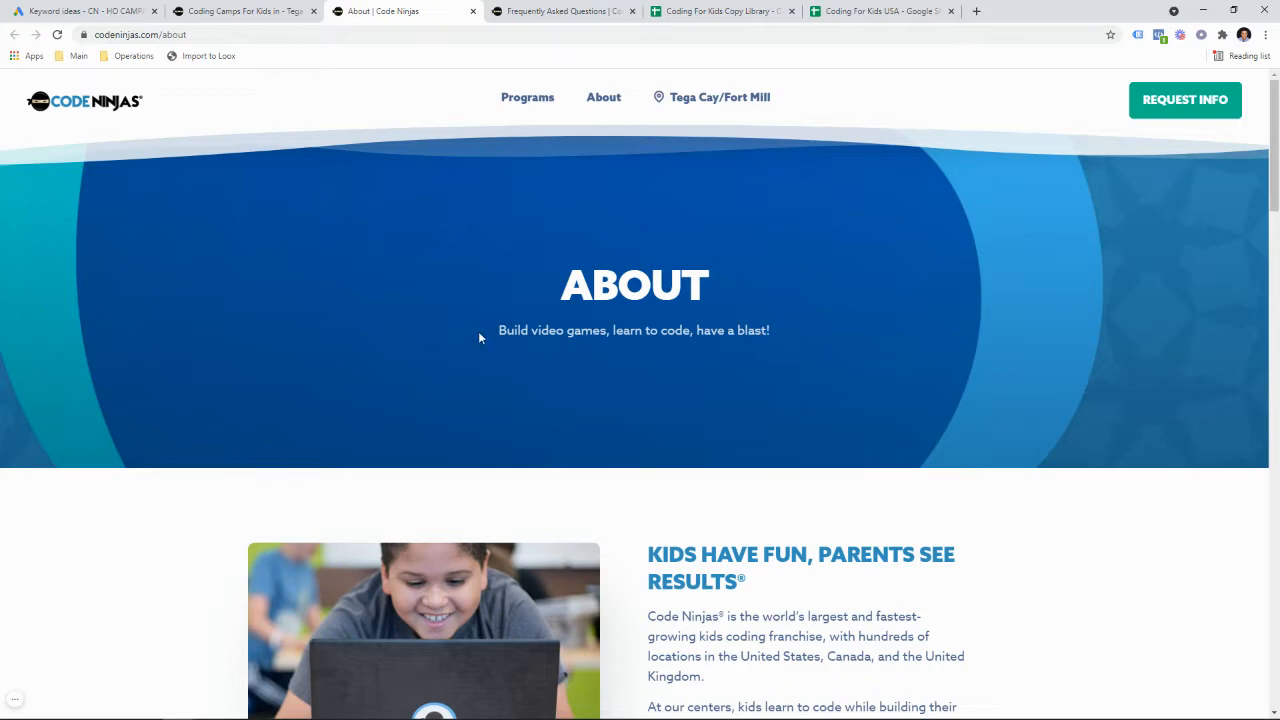
Paste the copied text into BD3 of the Copy Library's RSA sheet and replace "Coding Computers For Kids" with "Coder Kid"
left_click(703, 9)
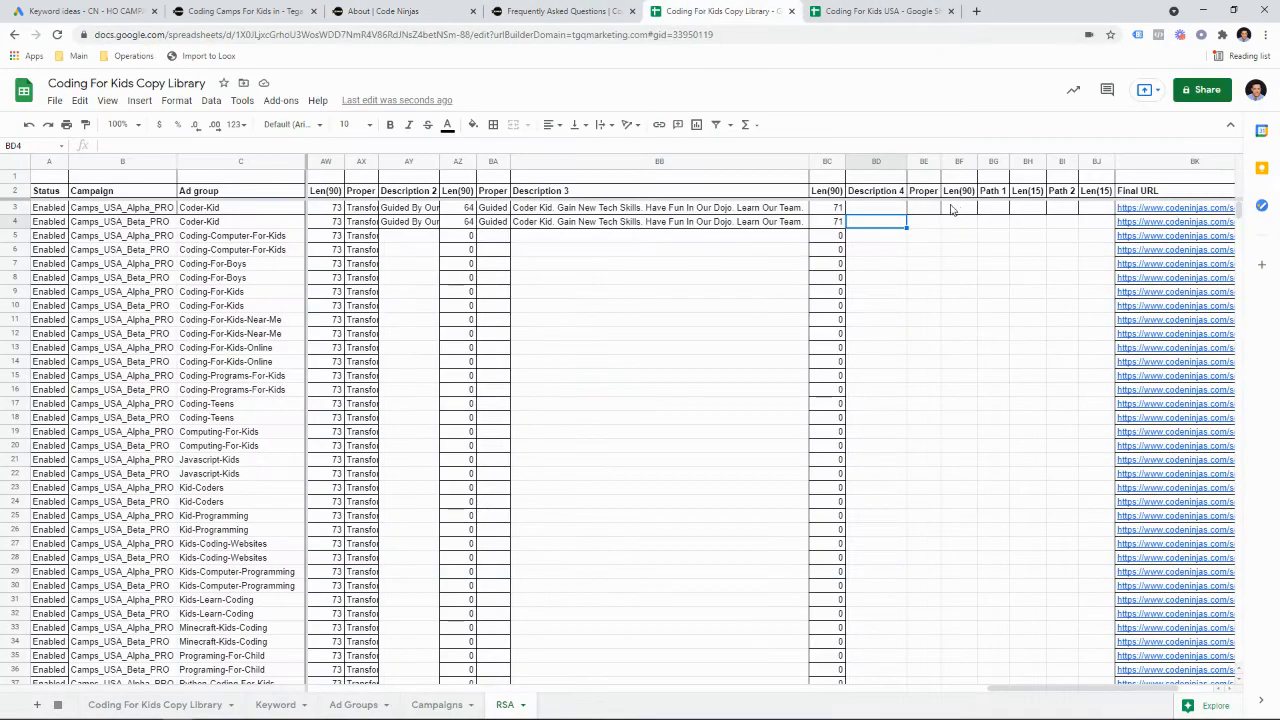
left_click(883, 210)
type("Year Round & Summer Camp Coding Computers For Kids Programs. Request infomation Today!")
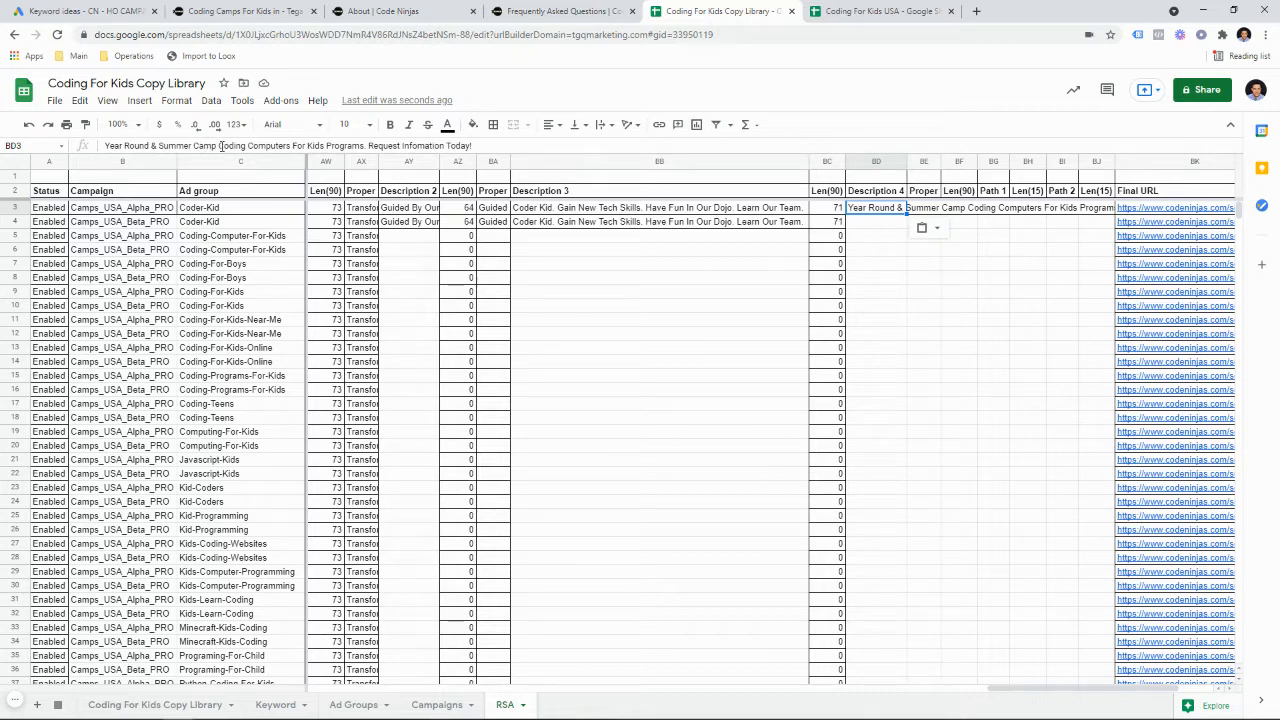
left_click_drag(217, 148, 326, 148)
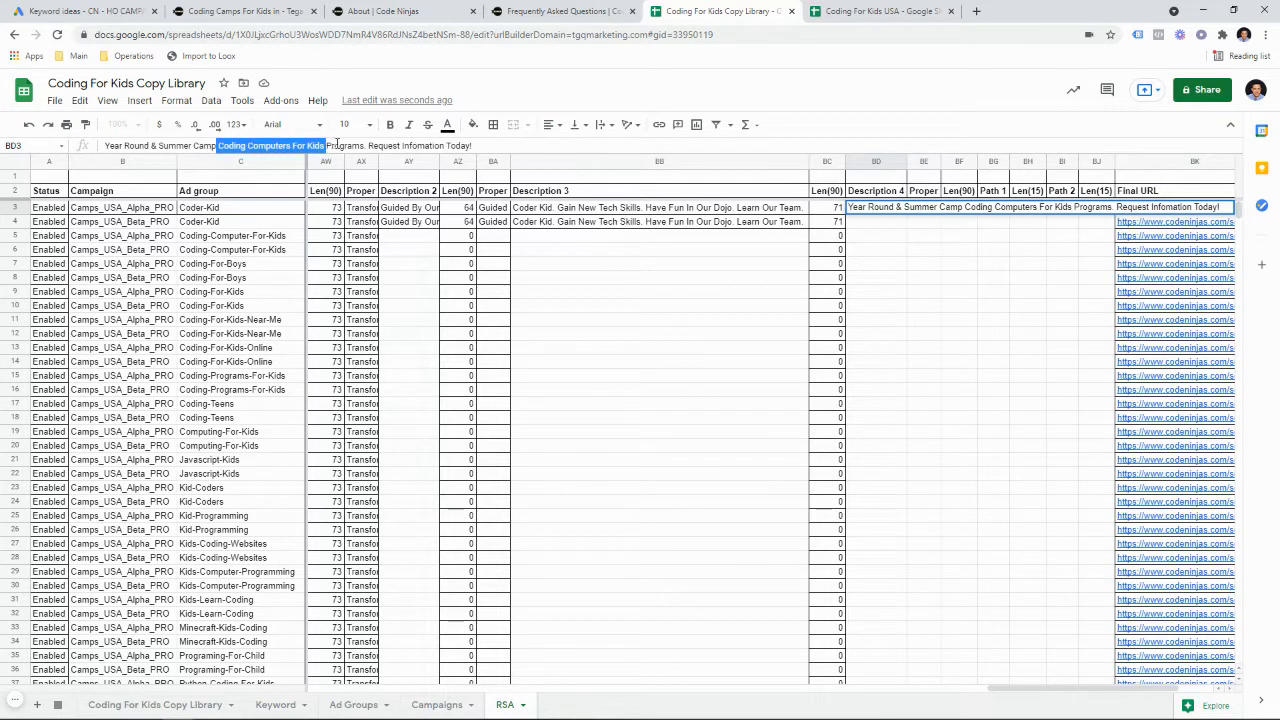
type("Cod")
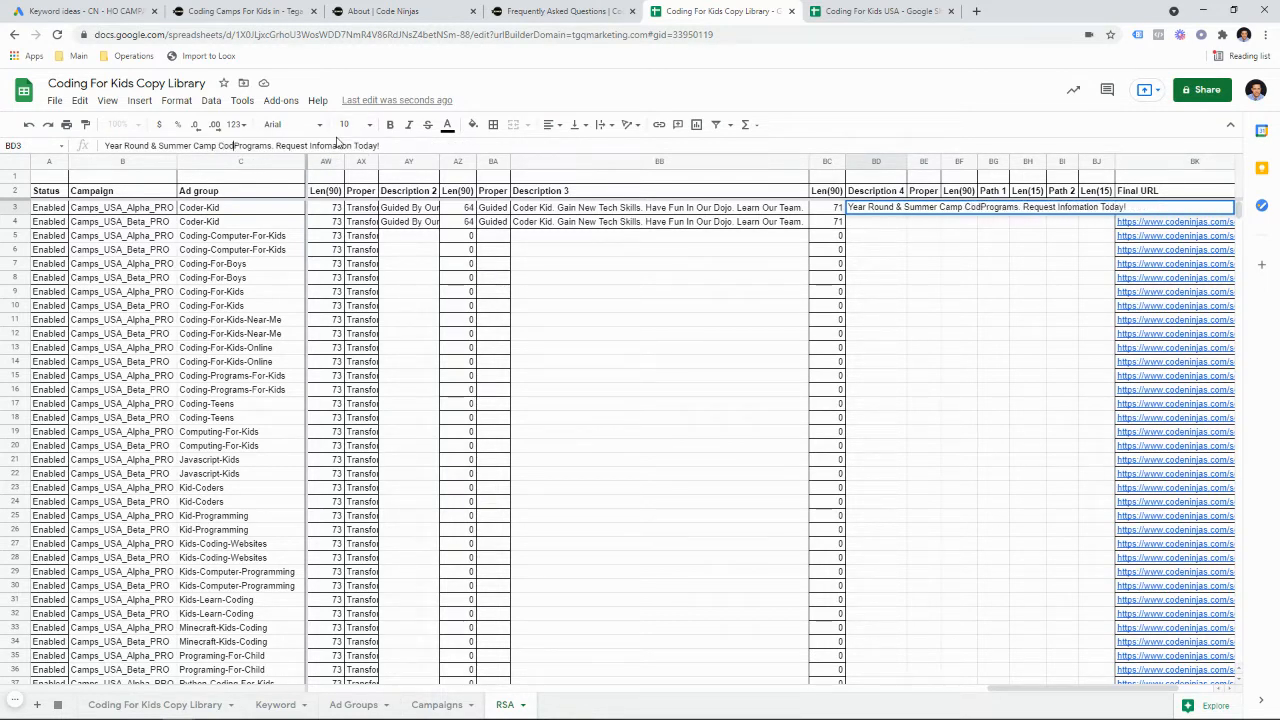
type("er Kid")
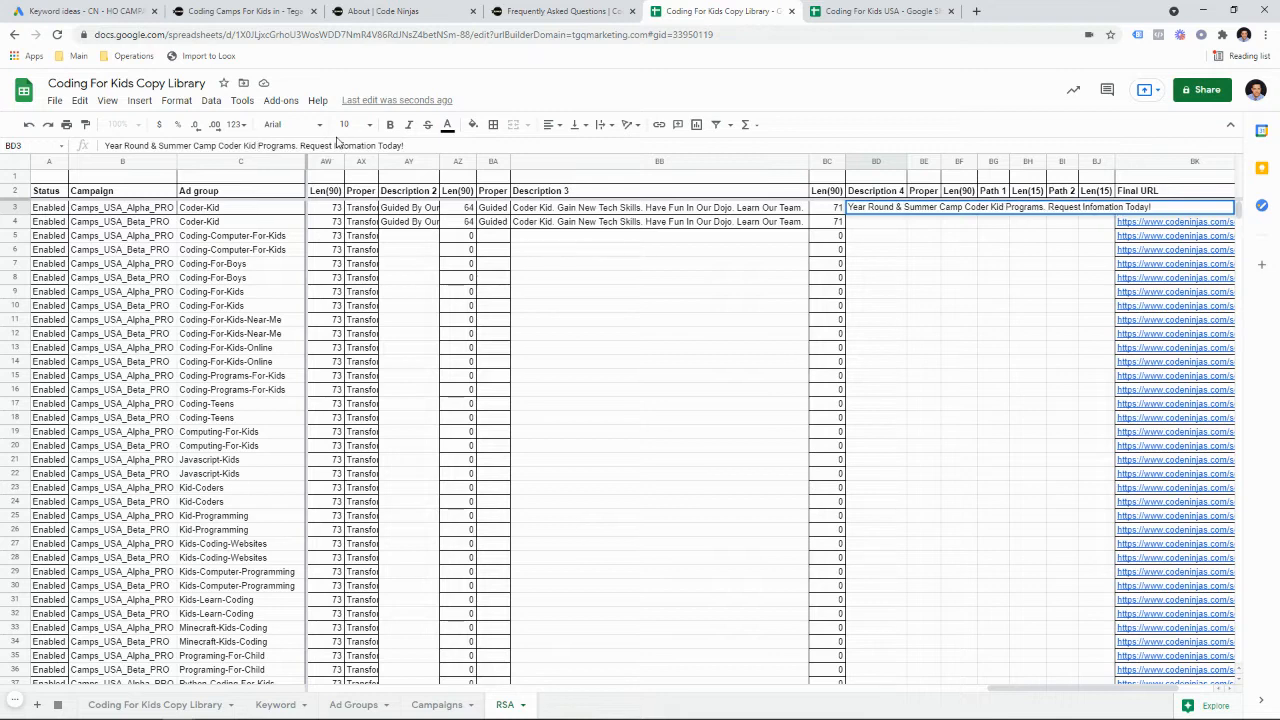
left_click(876, 361)
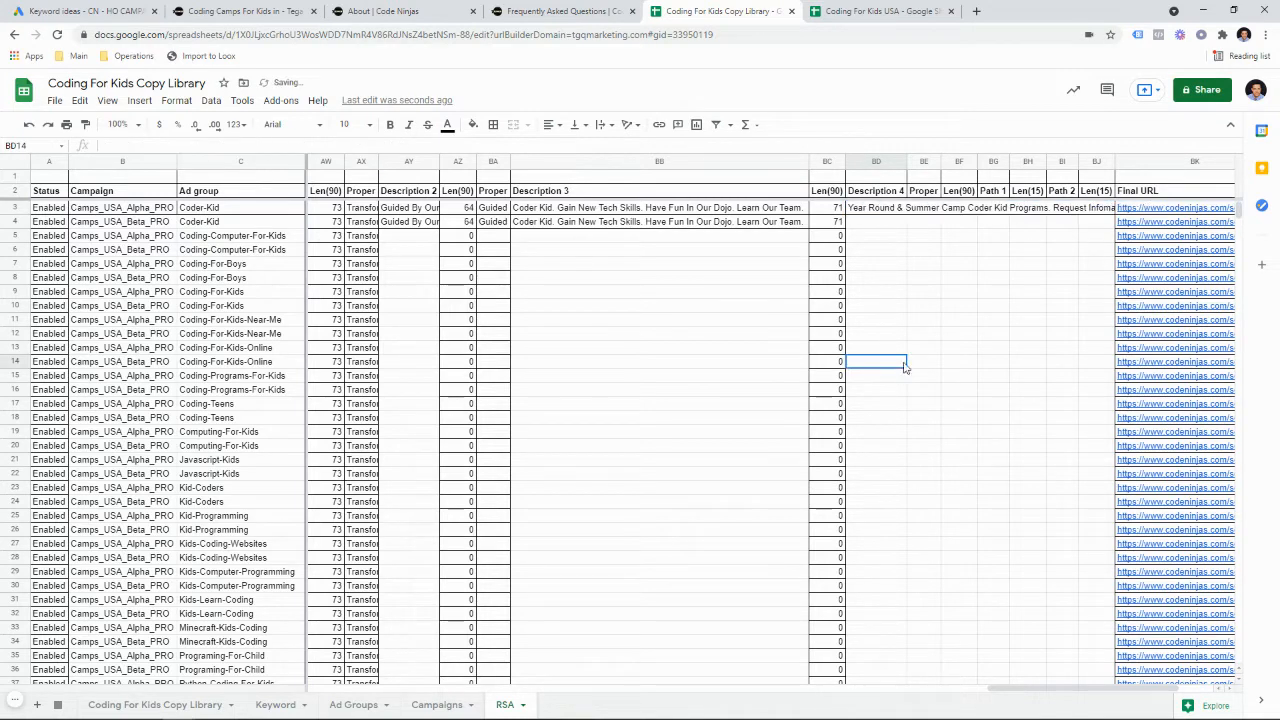
Fit the width of the Description 4 column BD to its text
left_click(906, 163)
left_click(901, 164)
left_click(872, 254)
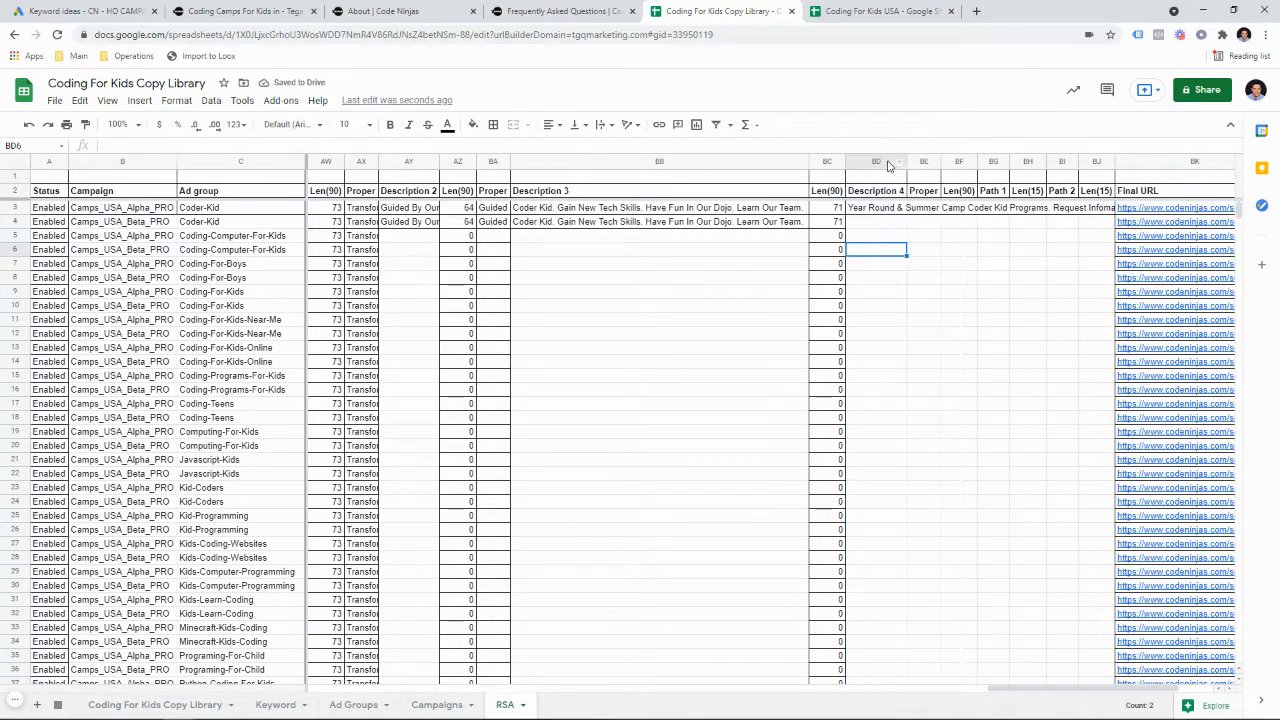
double_click(904, 161)
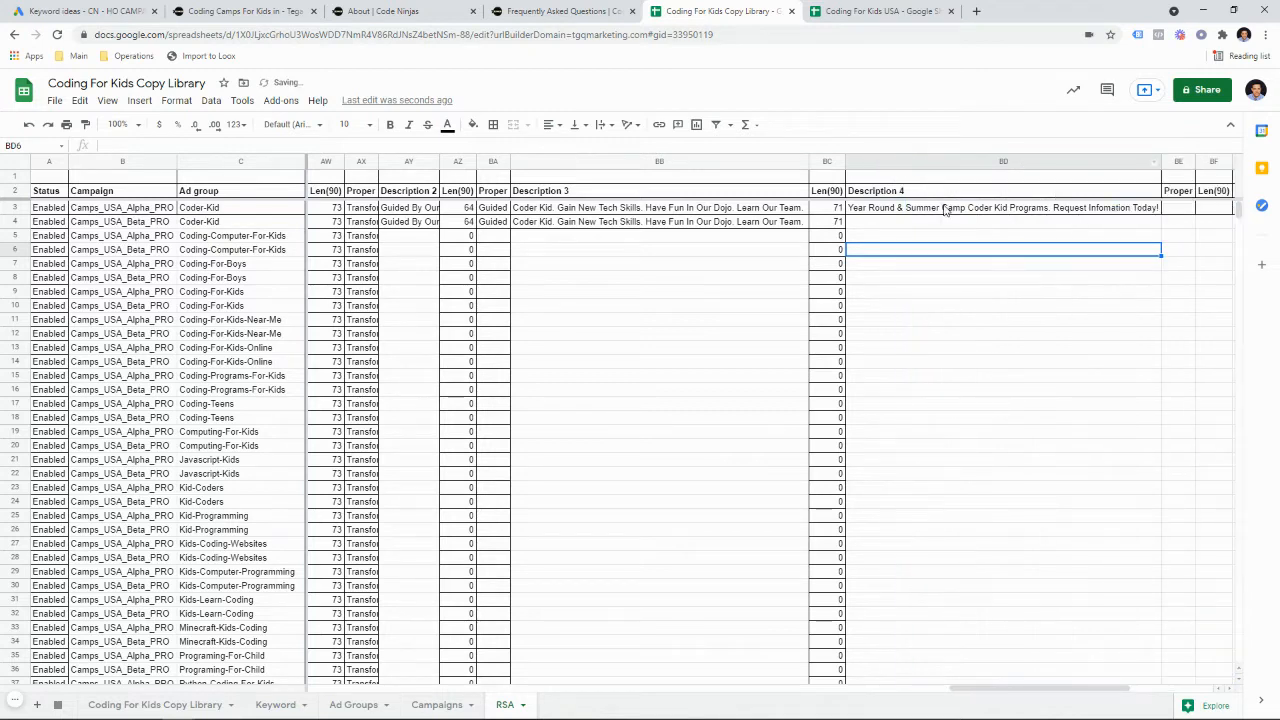
Bold "Coder Kid" in the Description 4 text of BD3 and fill the cell down to BD4
left_click(1056, 207)
key("Return")
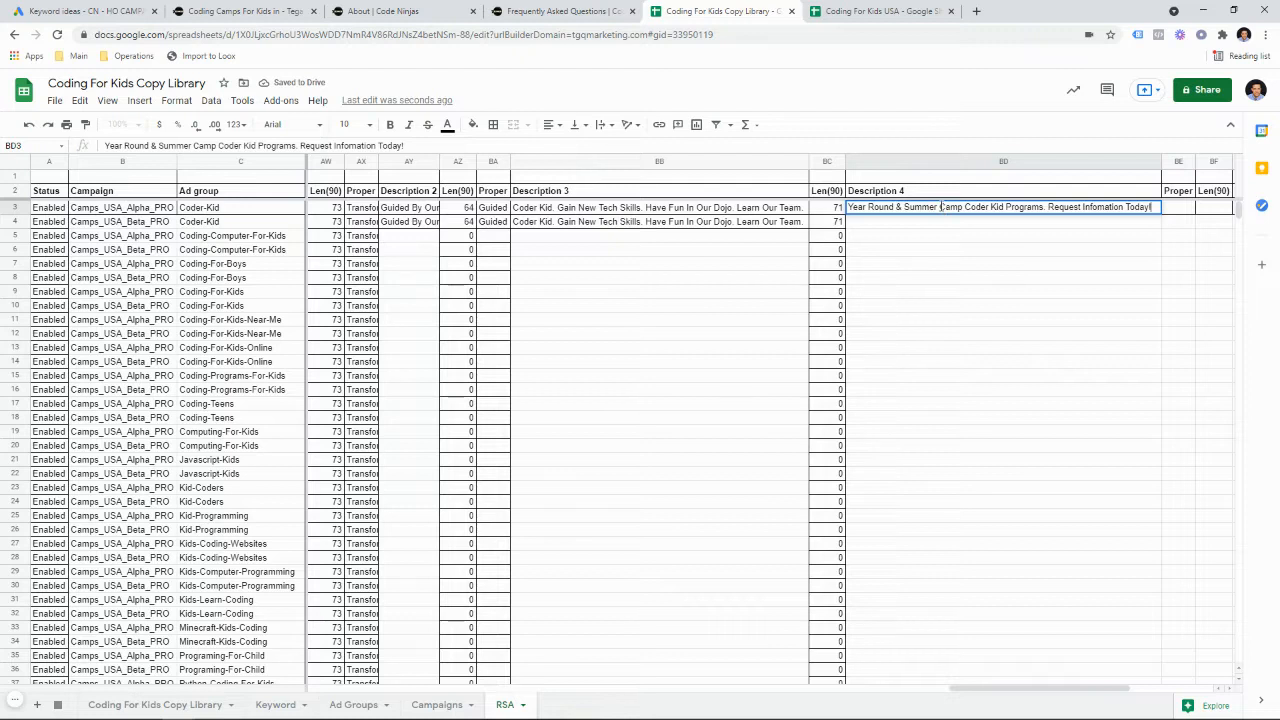
left_click_drag(964, 207, 996, 207)
key("ctrl+b")
key("Return")
key("Up")
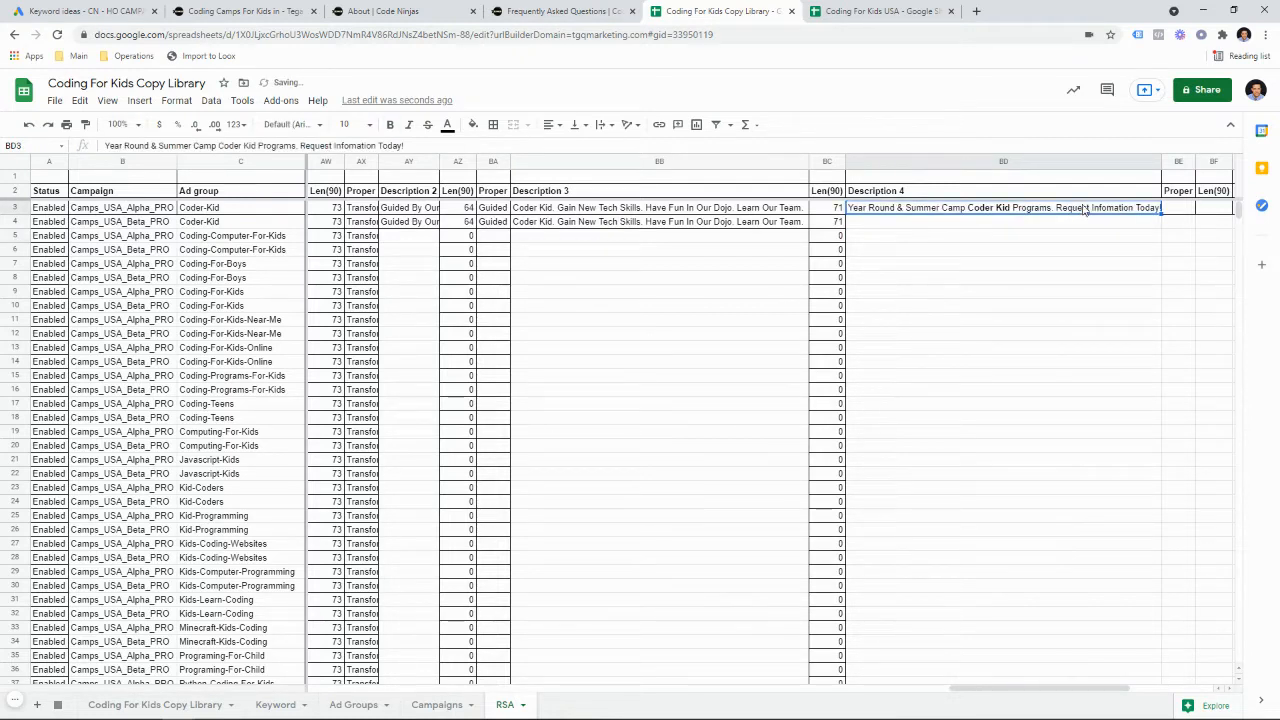
left_click_drag(1160, 214, 1160, 224)
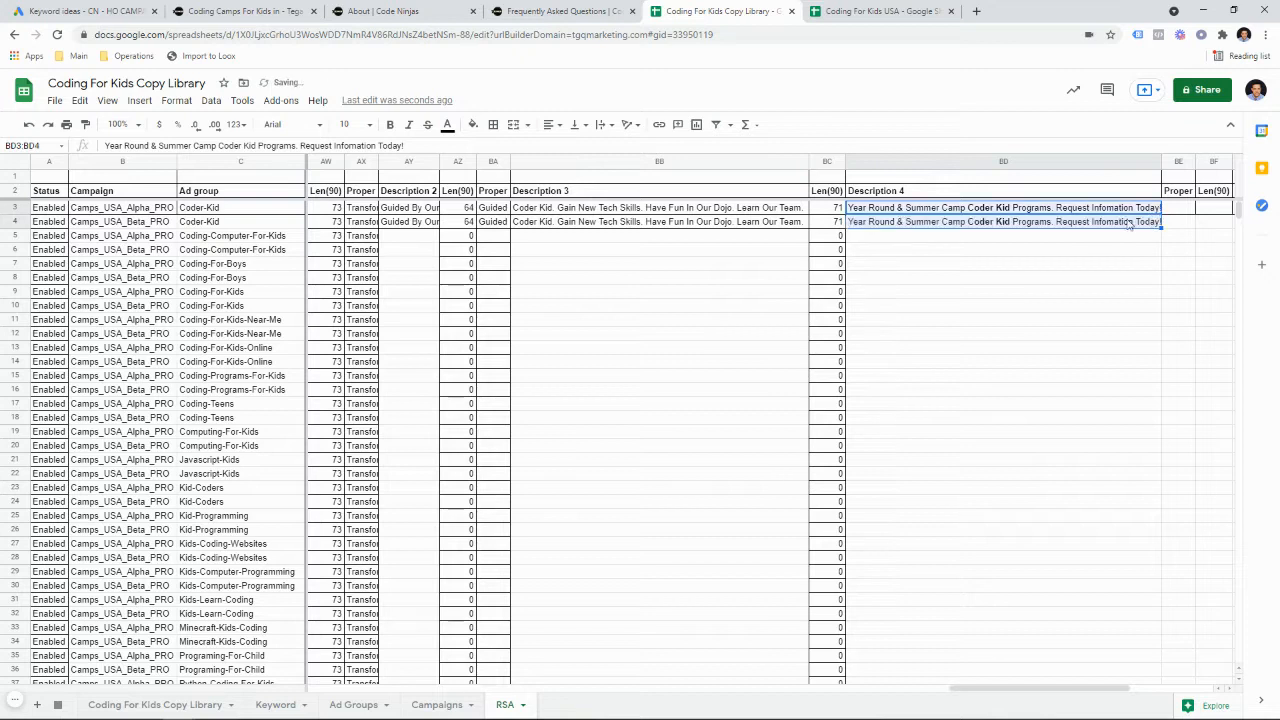
Bold "Coder Kid." at the start of the Description 3 texts in BB3 and BB4
left_click(600, 208)
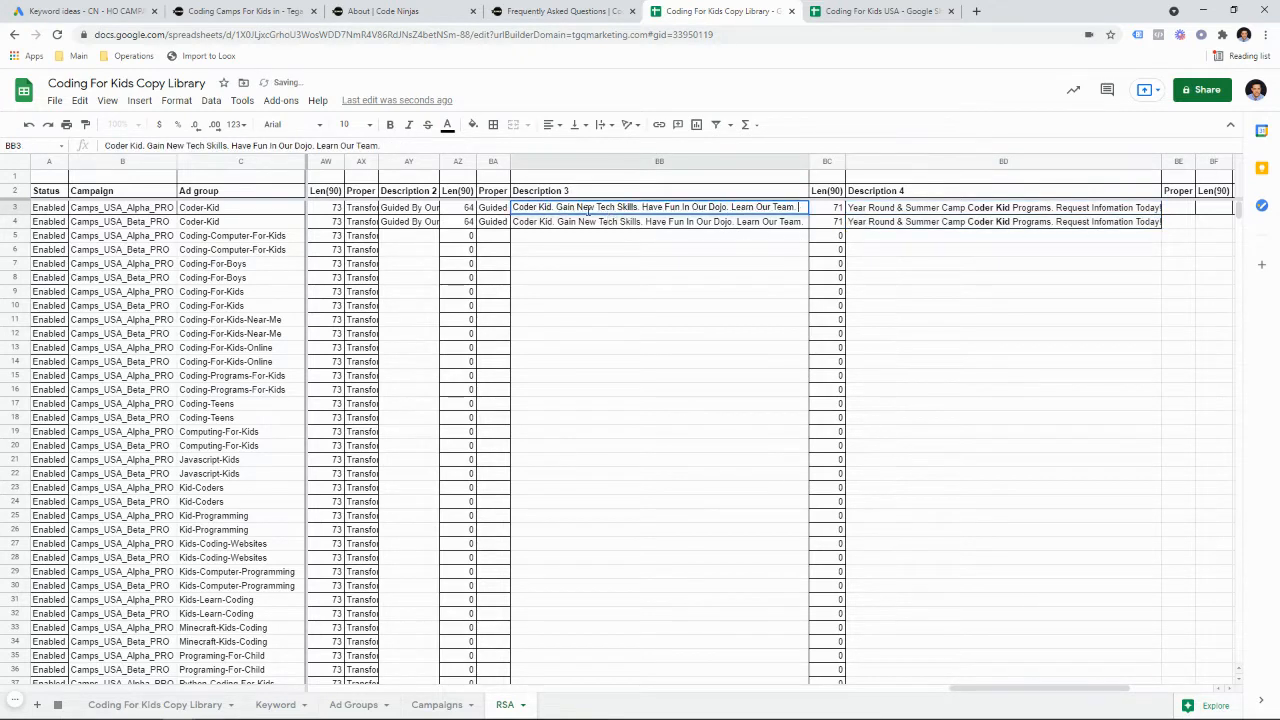
left_click_drag(554, 207, 513, 207)
key("ctrl+b")
double_click(545, 222)
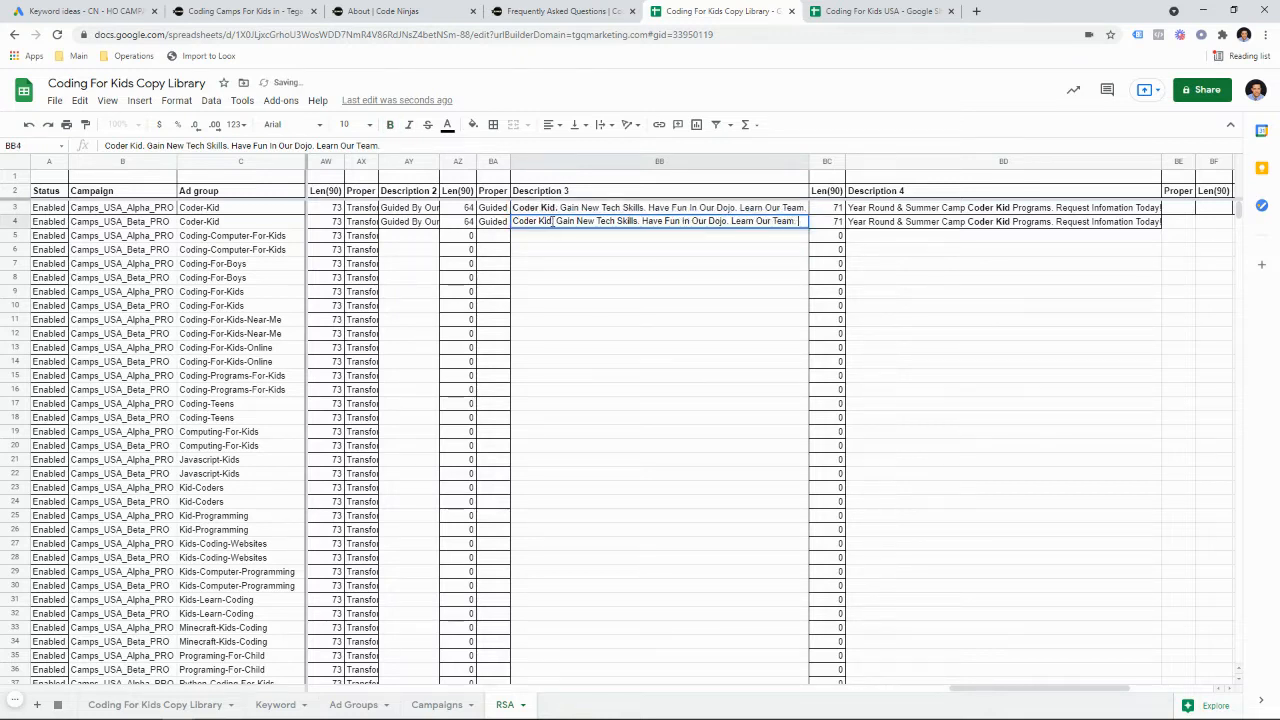
left_click_drag(553, 222, 513, 224)
key("ctrl+b")
key("Return")
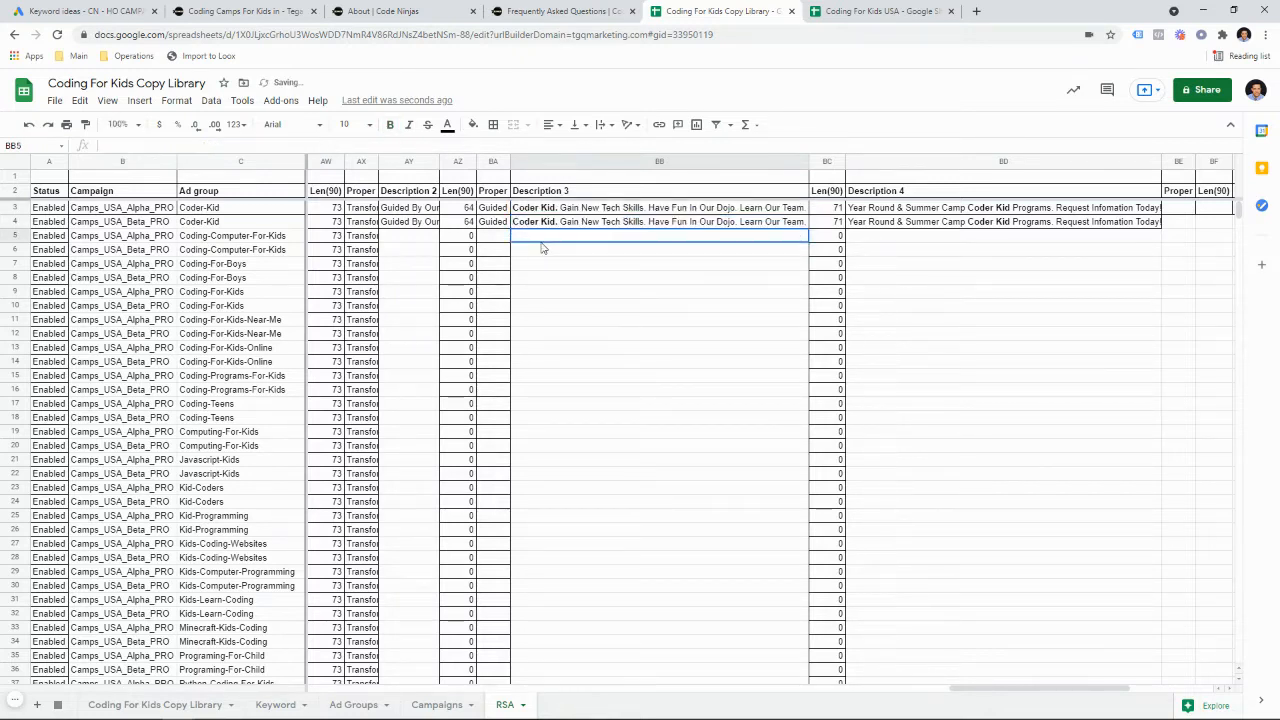
Bold "Coder Kid" in the Description 2 texts of AY3 and AY4 and fit column AY to its text
left_click(495, 209)
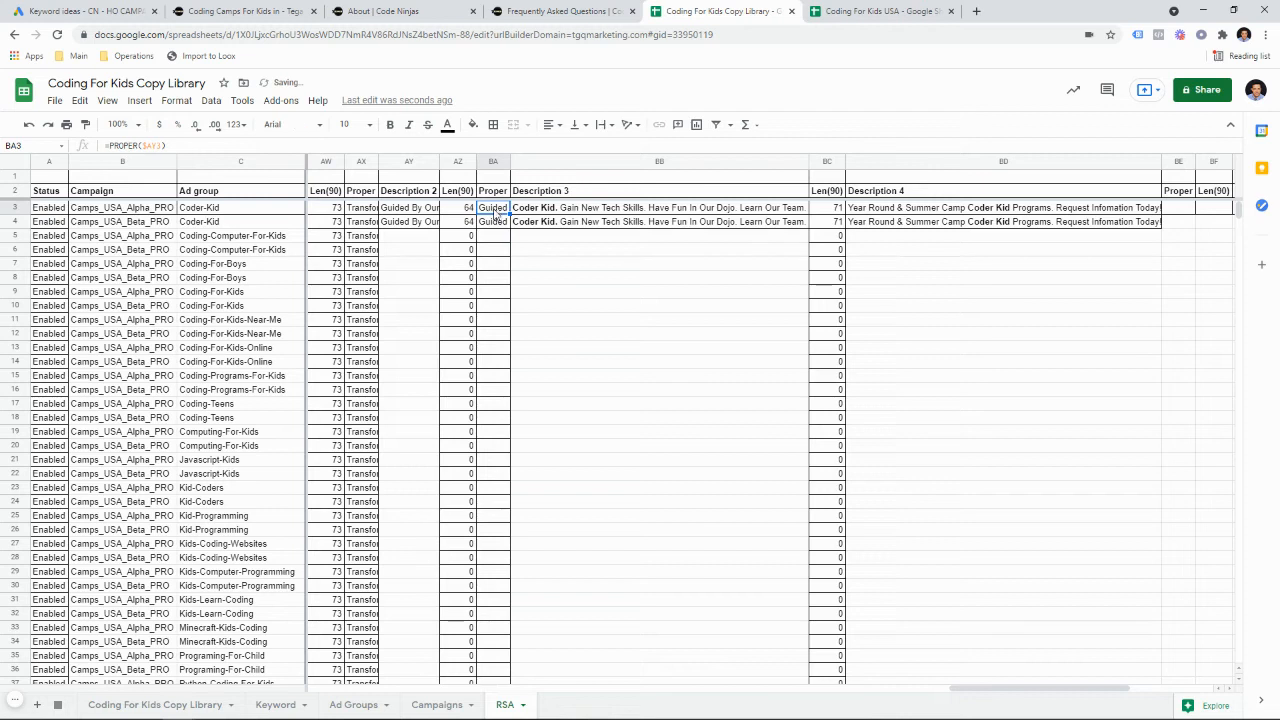
left_click(409, 208)
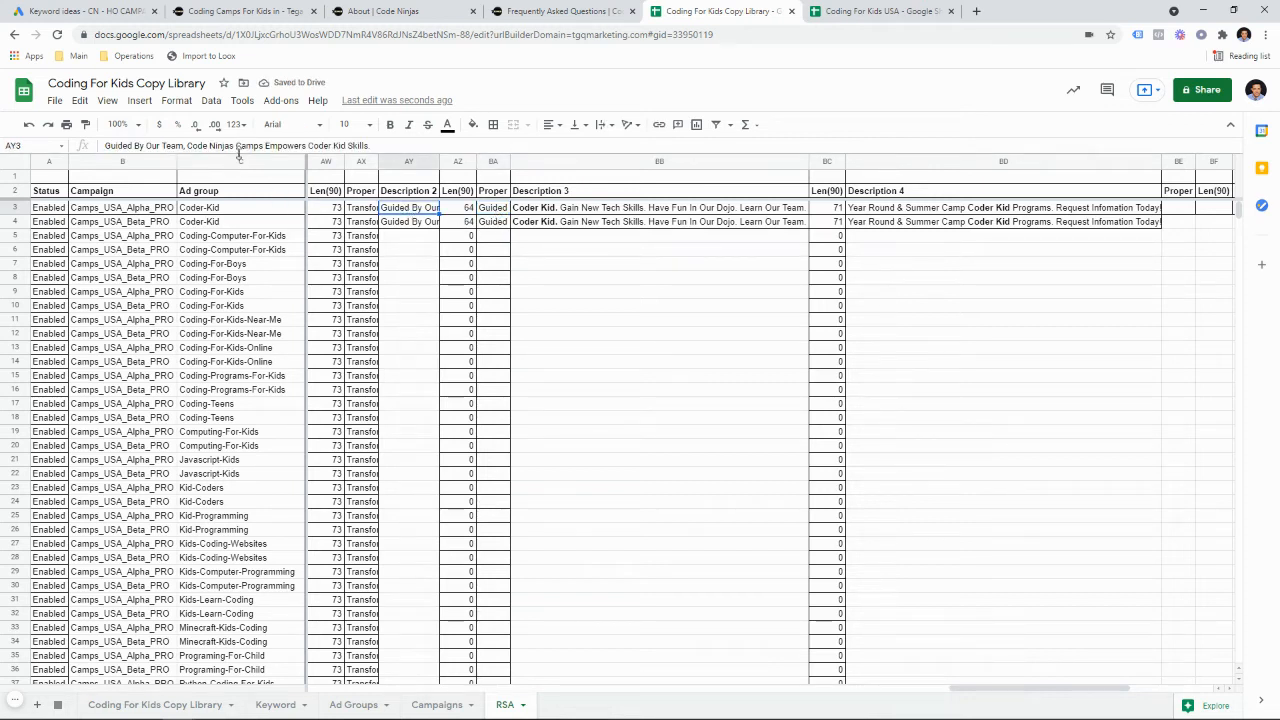
double_click(413, 210)
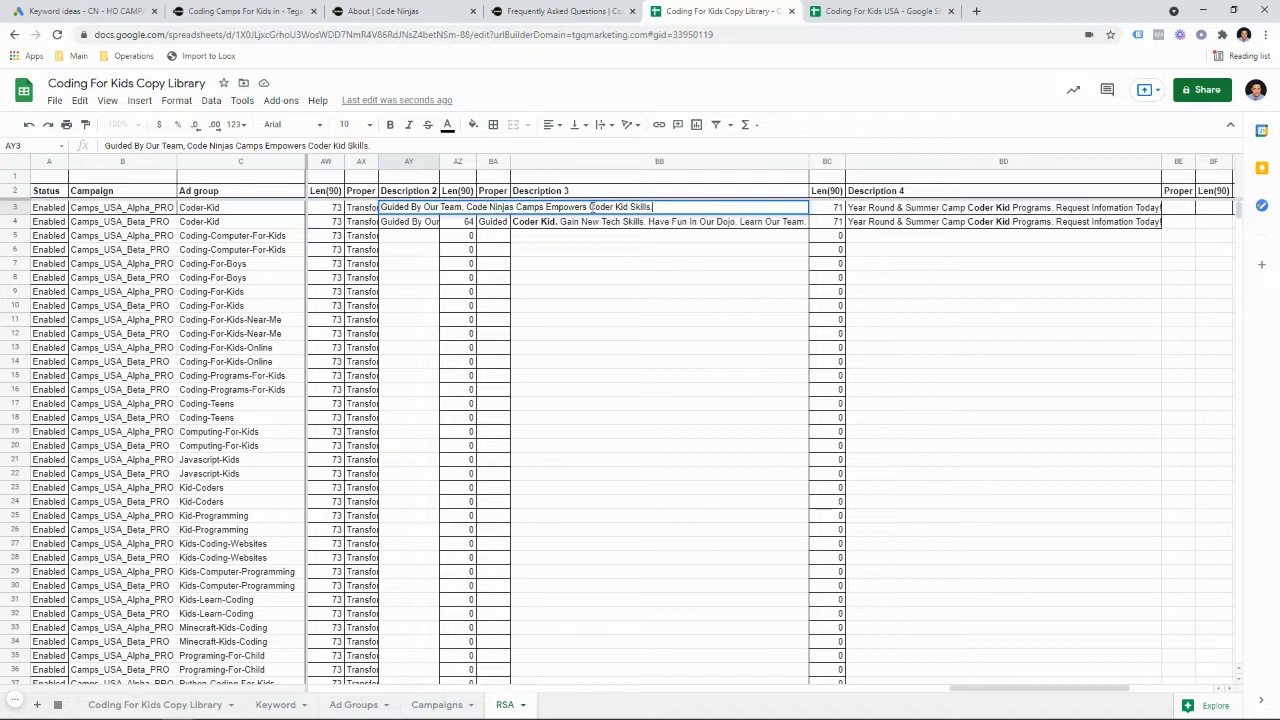
left_click_drag(589, 207, 625, 207)
left_click(423, 227)
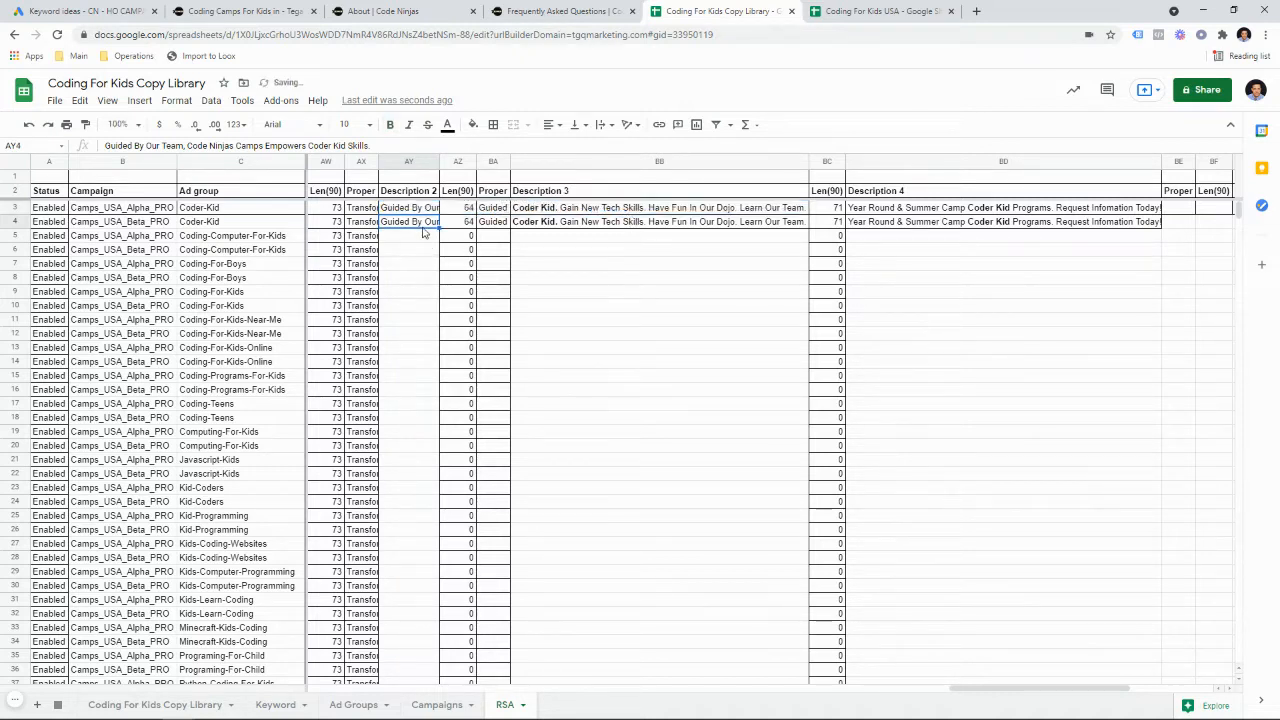
double_click(423, 227)
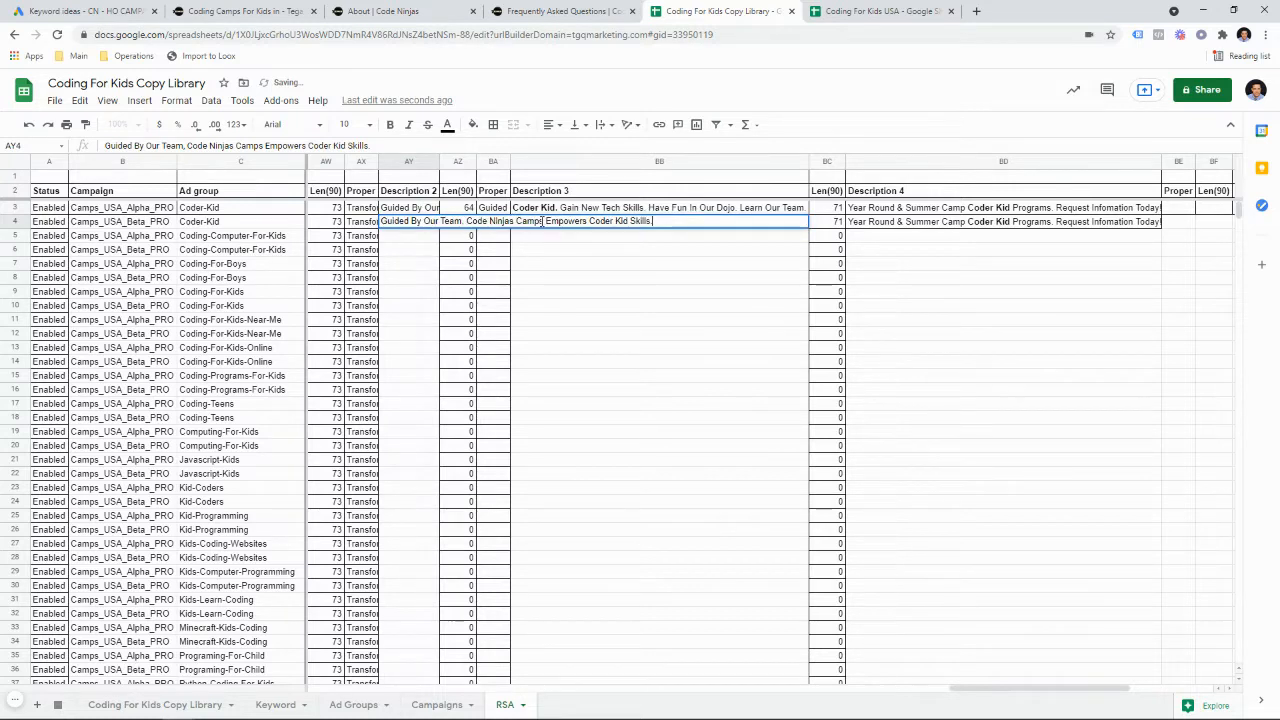
left_click_drag(589, 221, 631, 221)
left_click(626, 251)
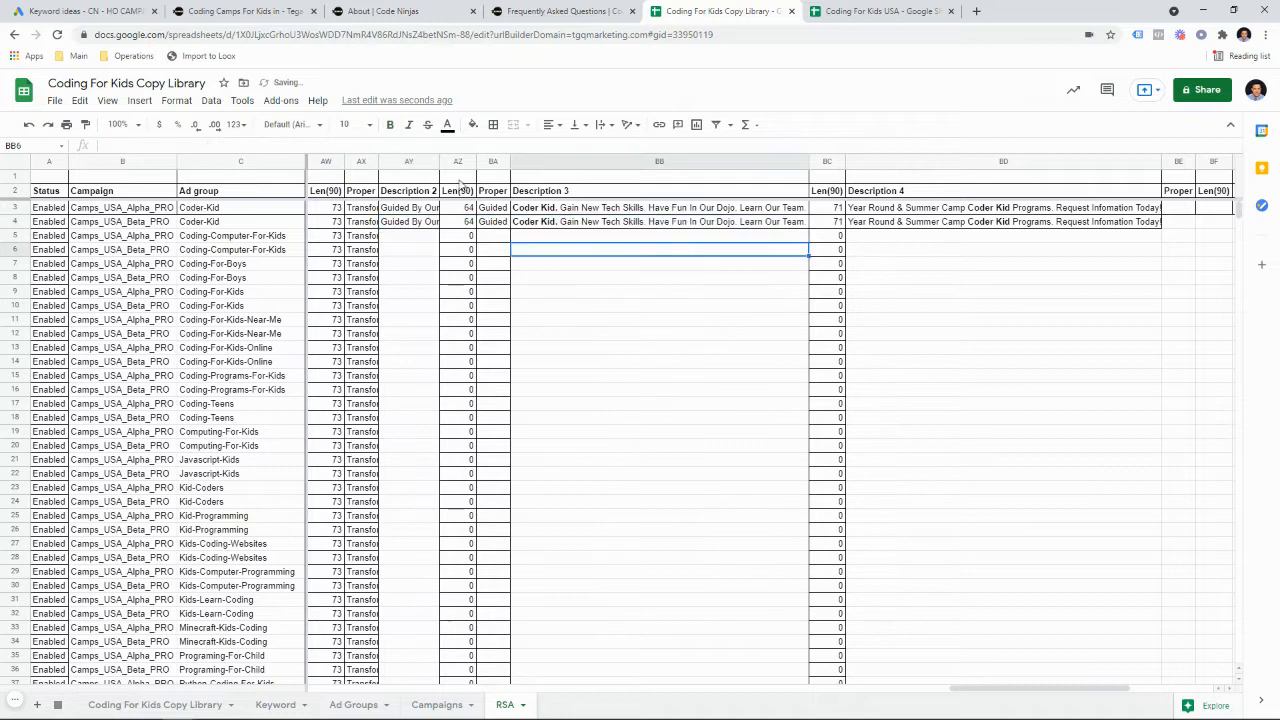
double_click(438, 161)
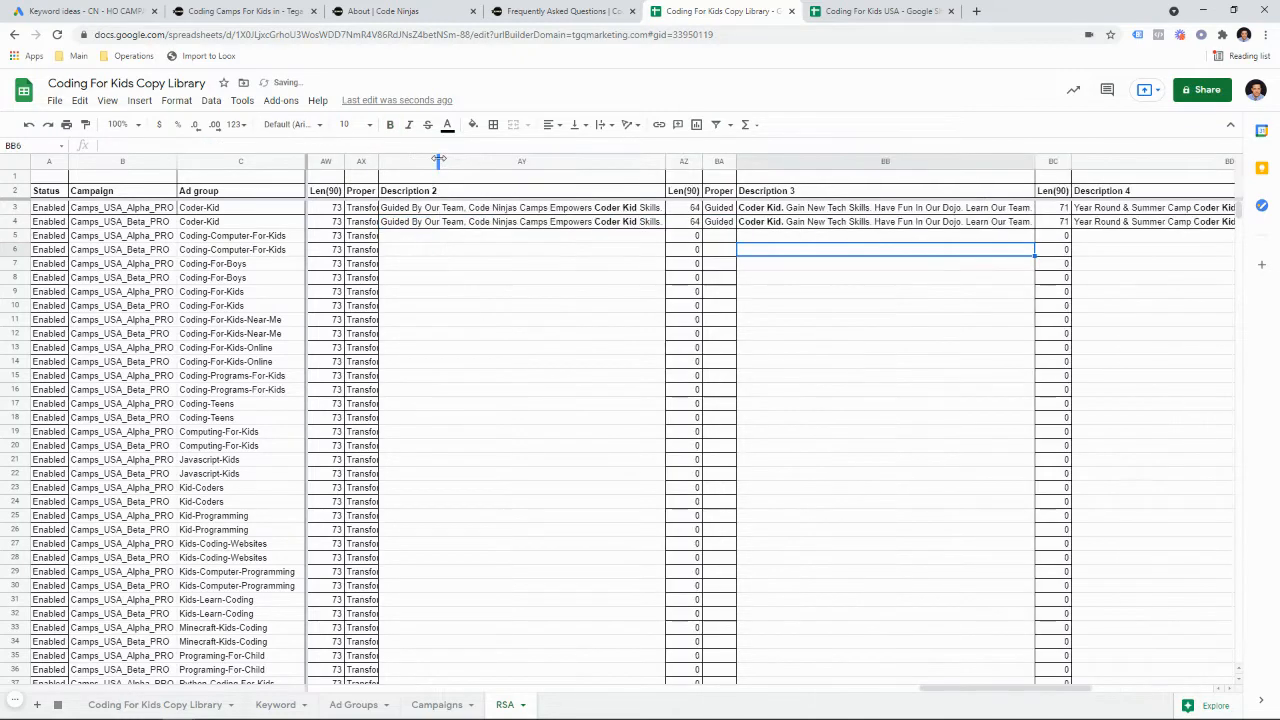
Review the Coder-Kid ad copy in rows 3 and 4 across the Description 1 to Description 4 columns
left_click(423, 212)
key("Left")
key("Left")
key("Left")
key("Left")
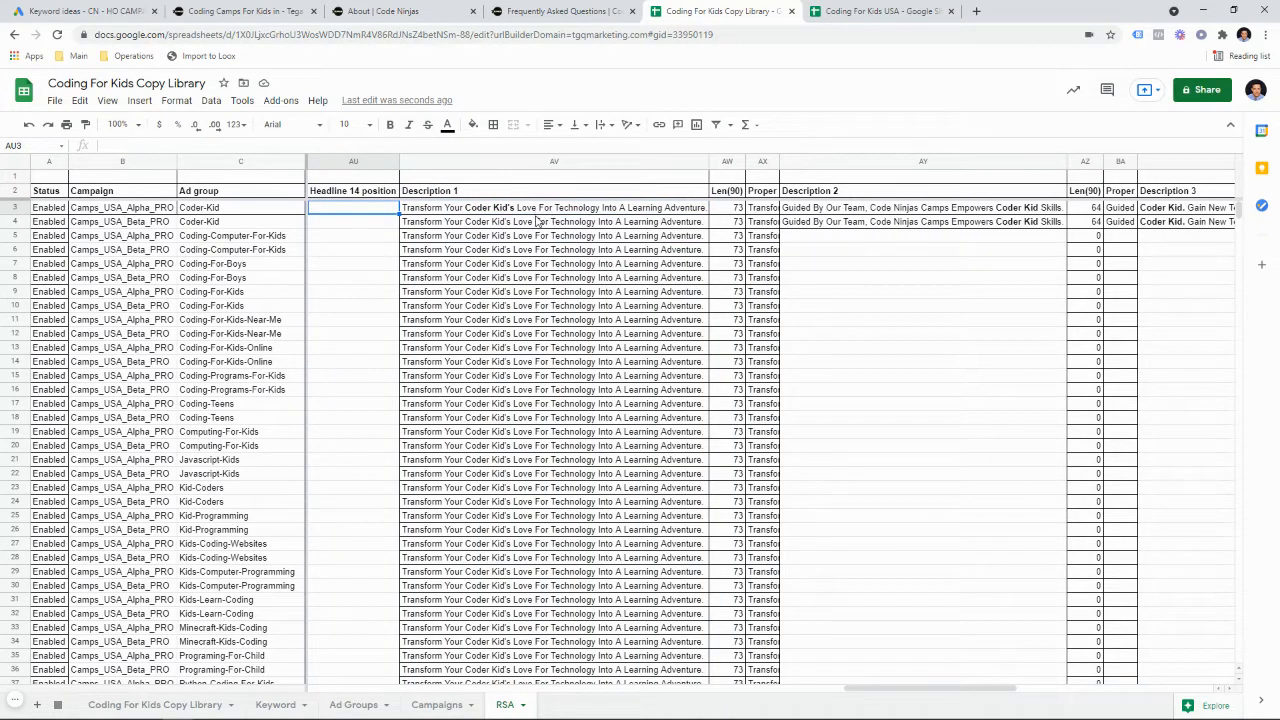
key("Right")
key("Down")
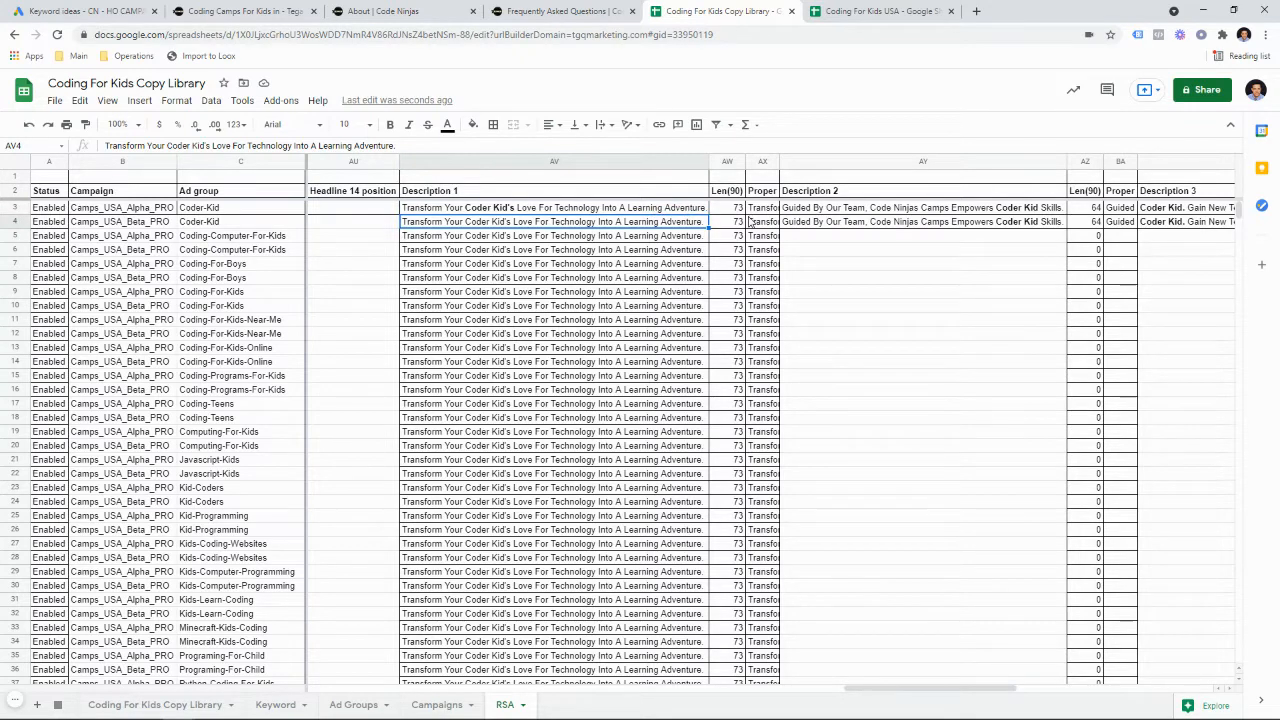
key("Right")
key("Right")
key("Right")
key("Right")
key("Right")
key("Right")
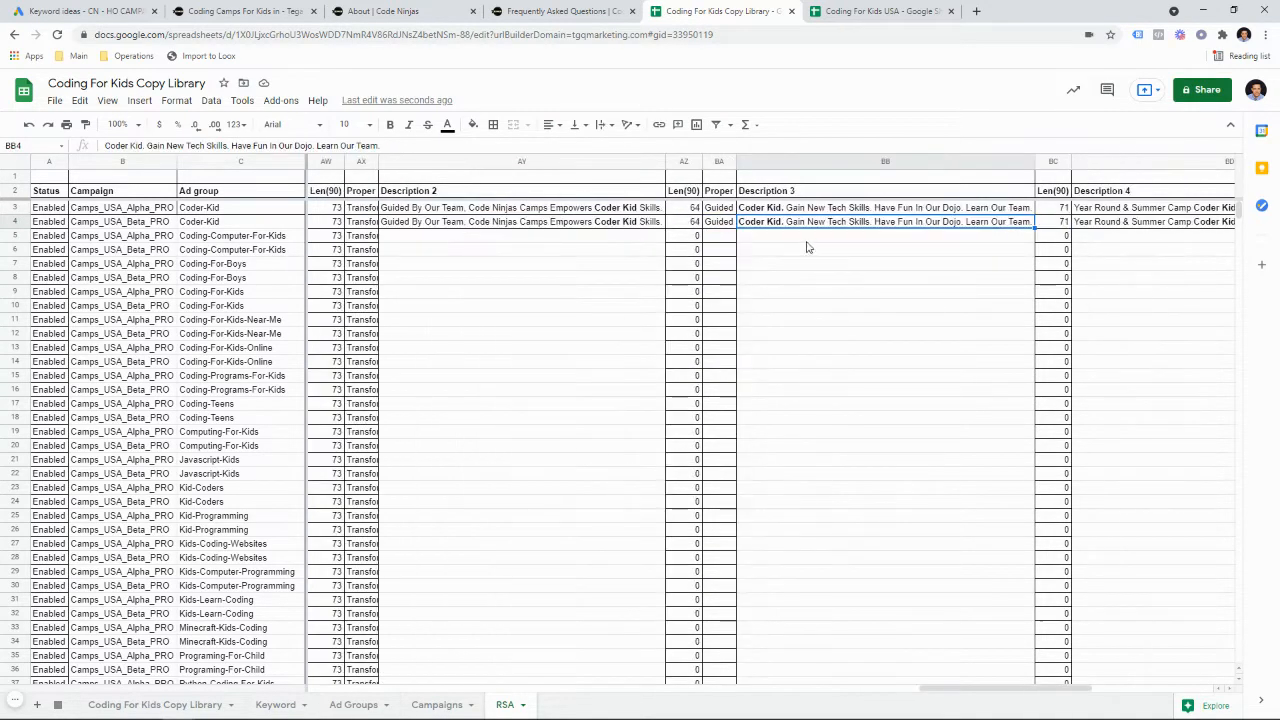
key("Right")
left_click(802, 208)
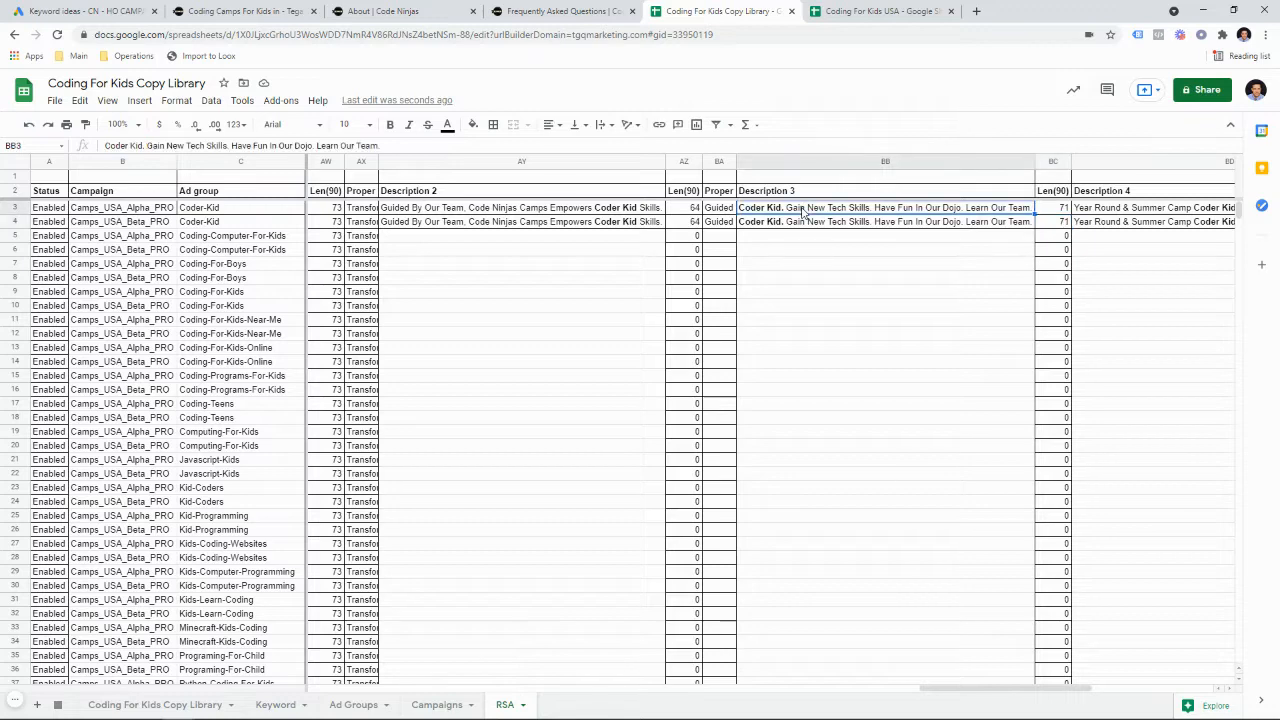
key("Right")
key("Right")
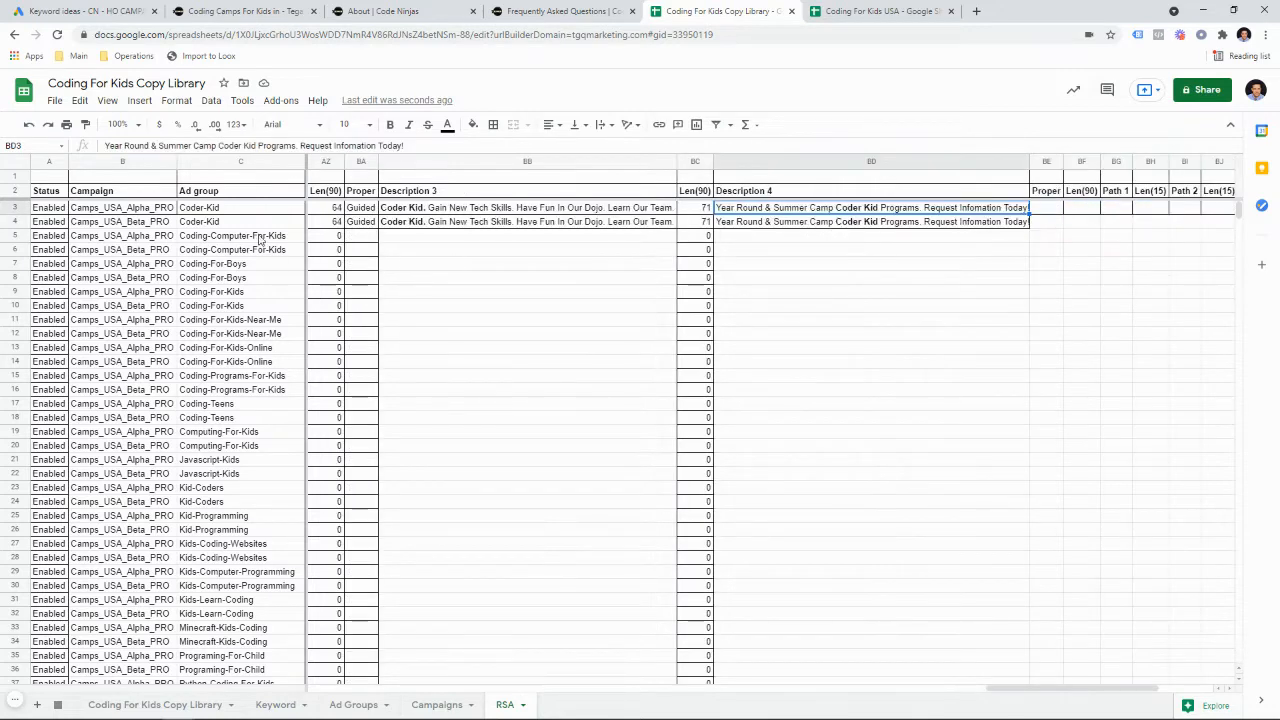
left_click(829, 222)
key("Right")
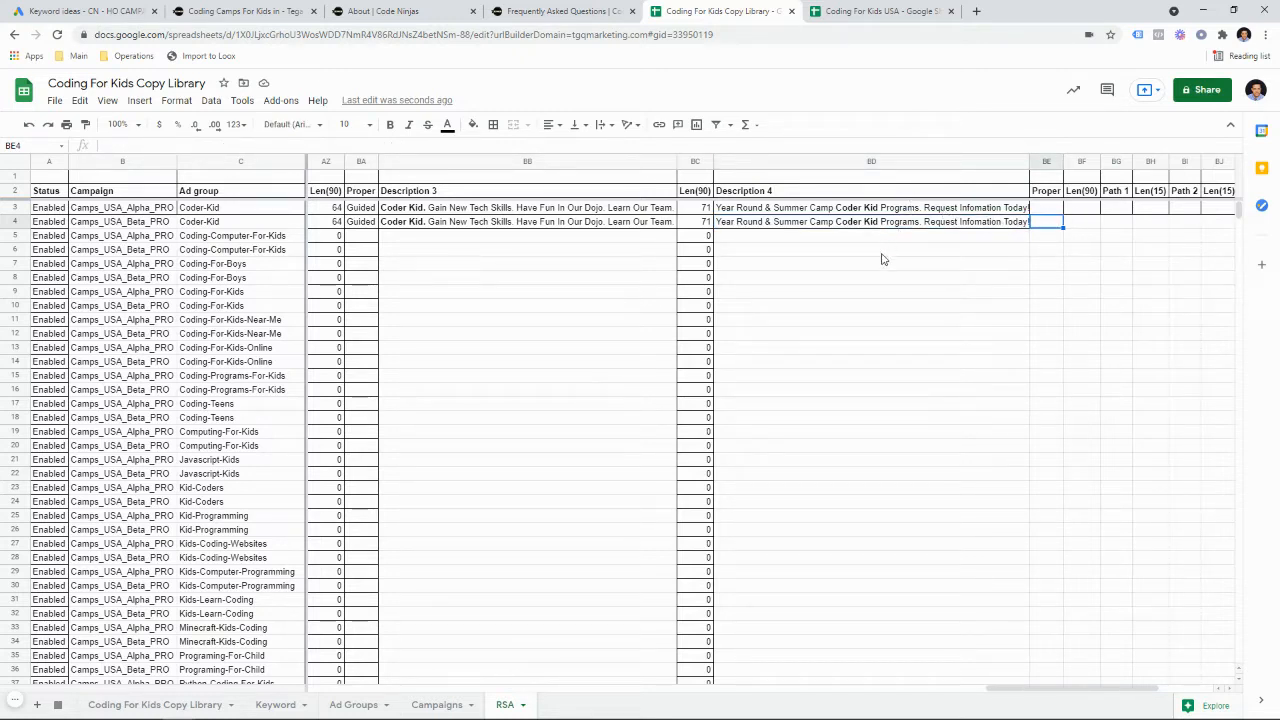
key("Left")
key("Left")
key("Left")
key("Left")
key("Left")
key("Left")
key("Left")
key("Left")
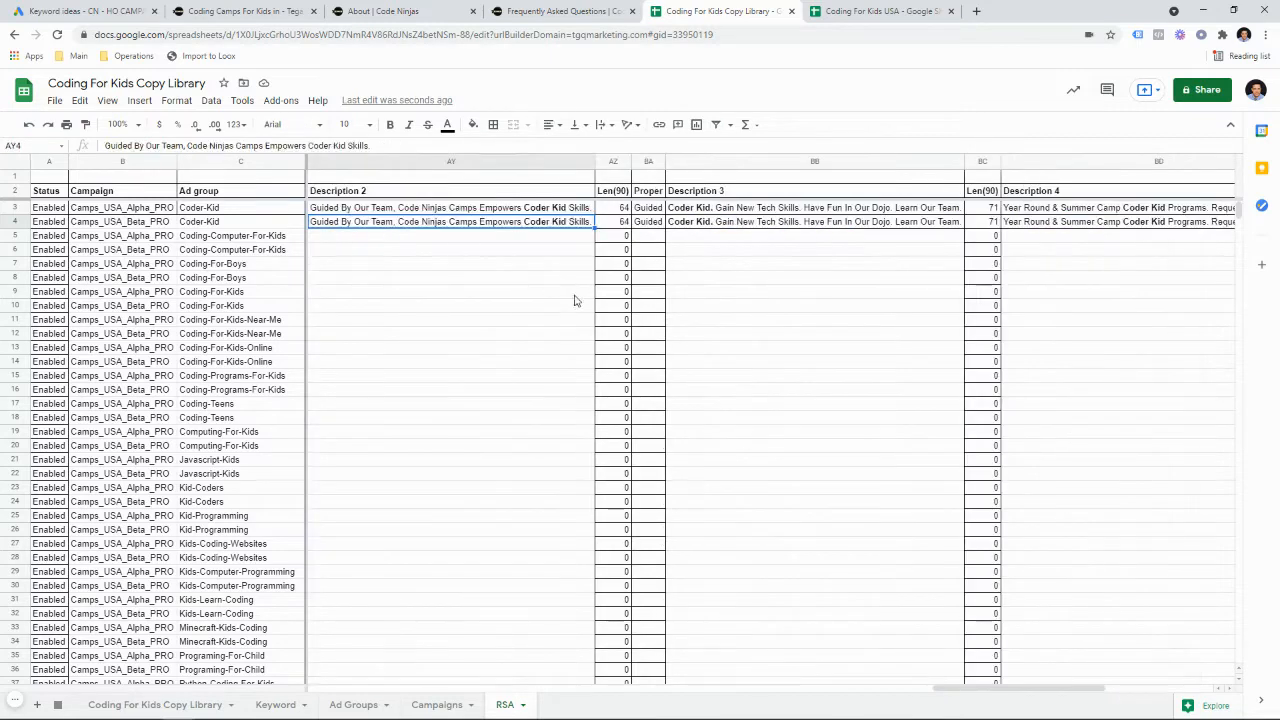